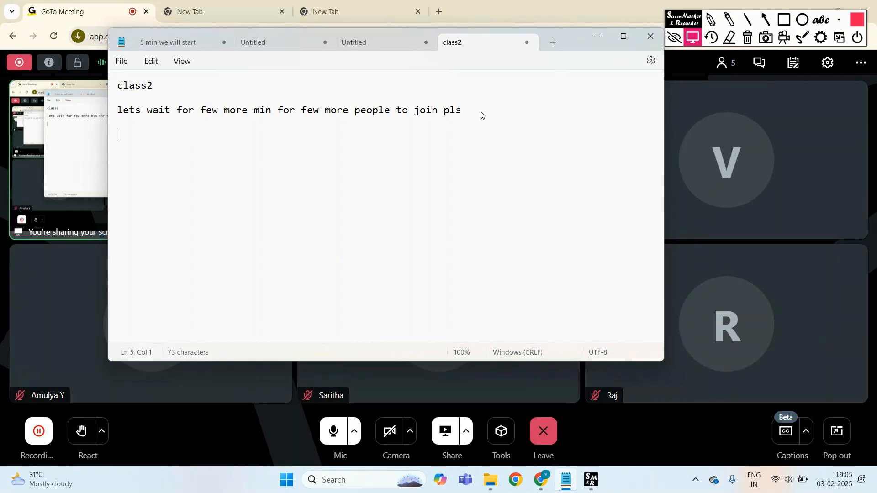
- Add the line "installation part of the power bi" to the class2 notes, followed by a blank line
type("ins")
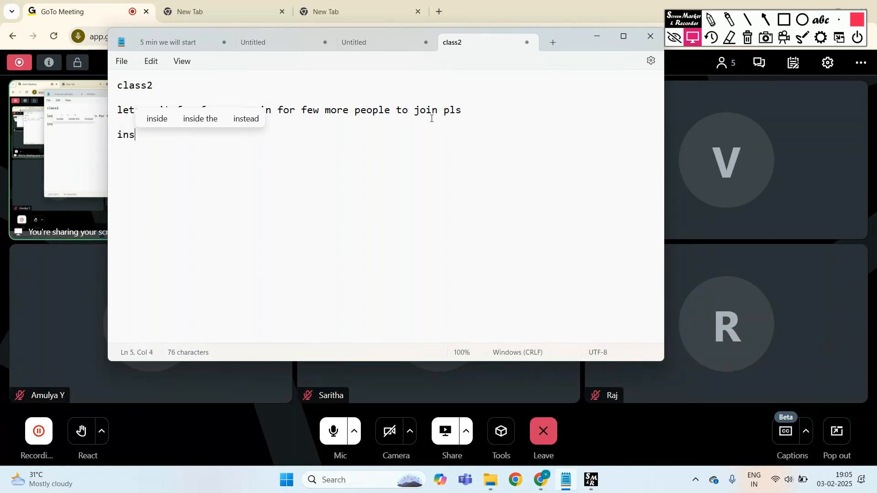
type("ta")
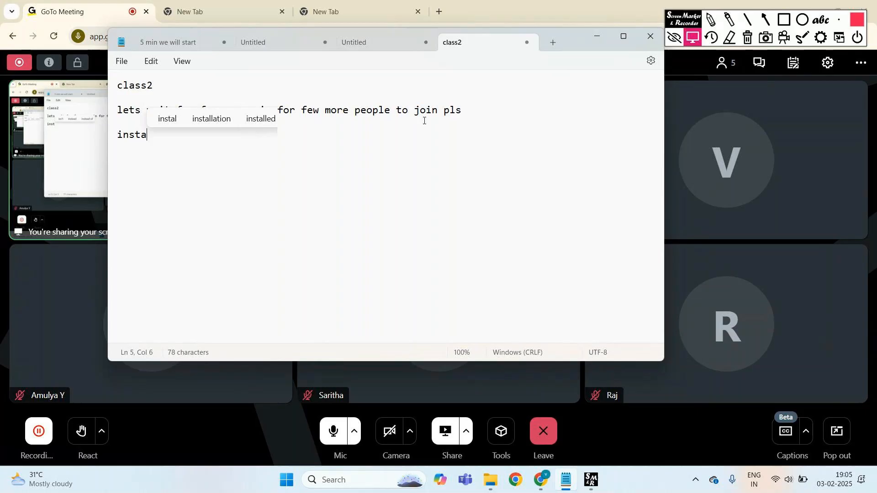
left_click(222, 120)
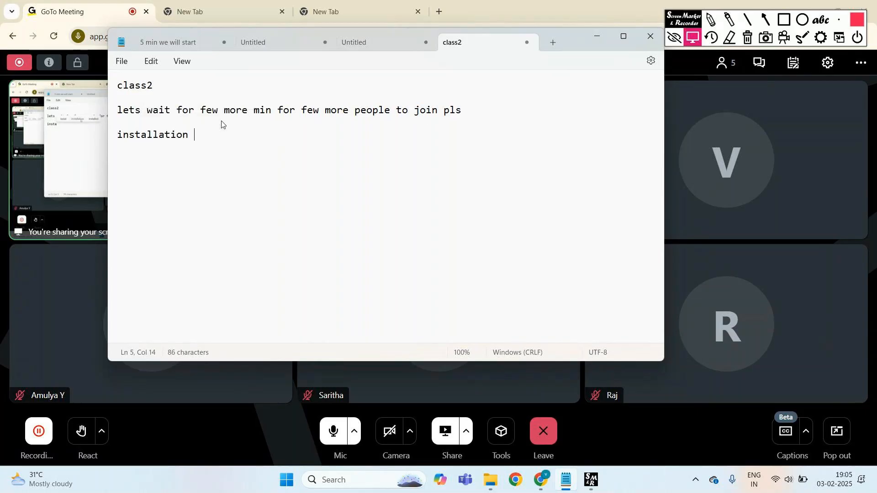
type("par")
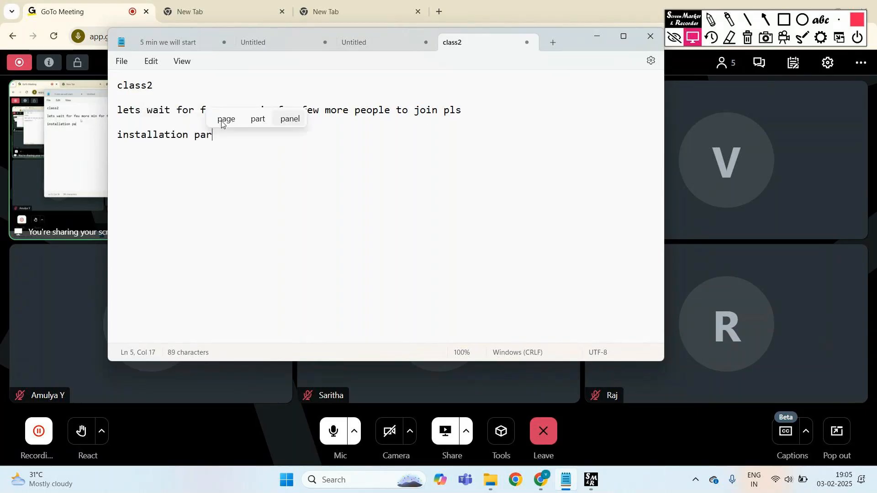
type("t of the pow")
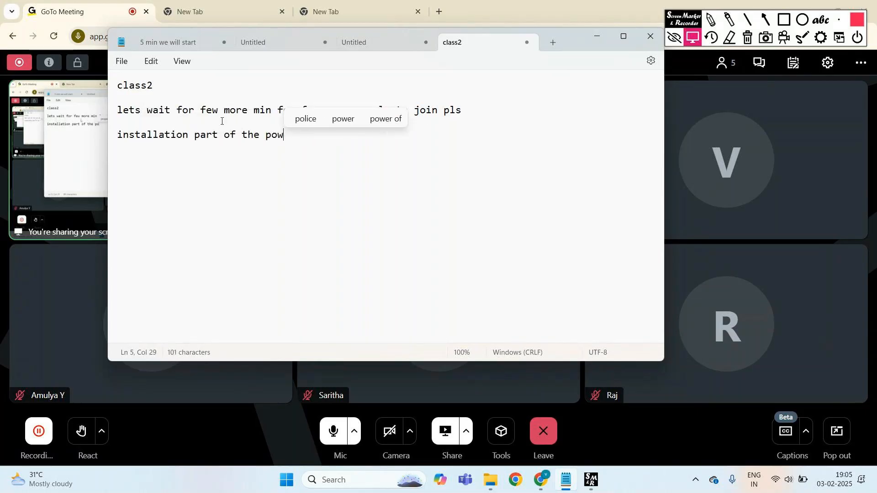
type("er bi")
key("Return")
key("Return")
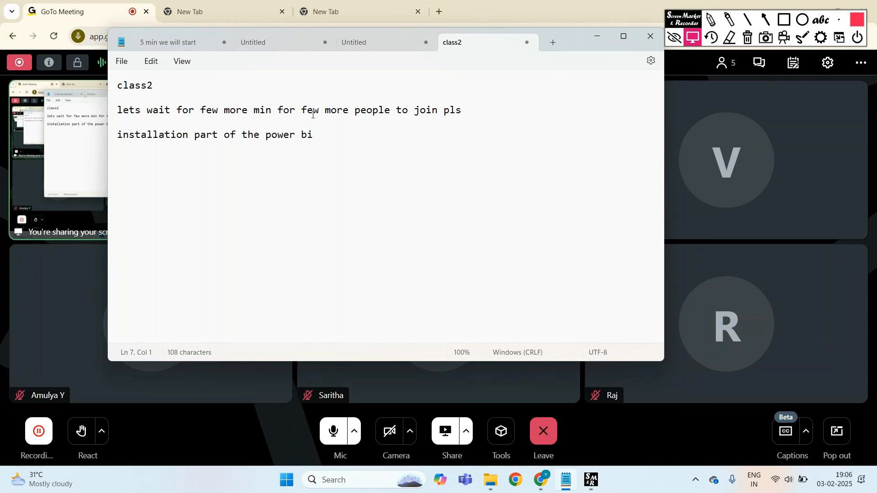
- Search Windows for "power" and launch Power BI Desktop
left_click(361, 481)
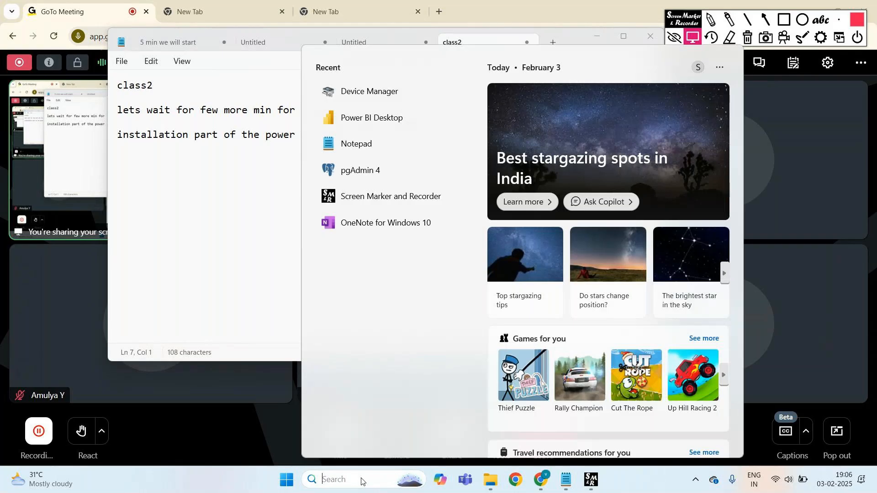
type("power")
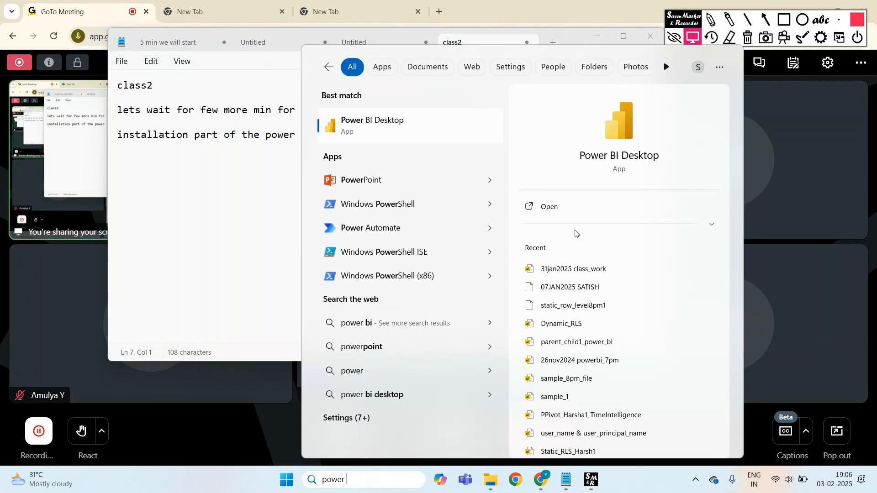
left_click(558, 205)
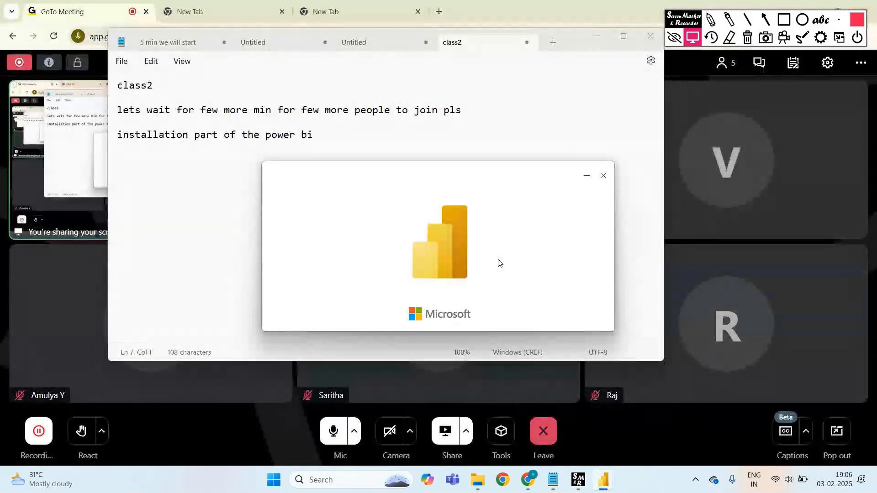
- Return to the class2 notes and add the line "try to join with the laptops"
left_click(355, 135)
key("Return")
key("Return")
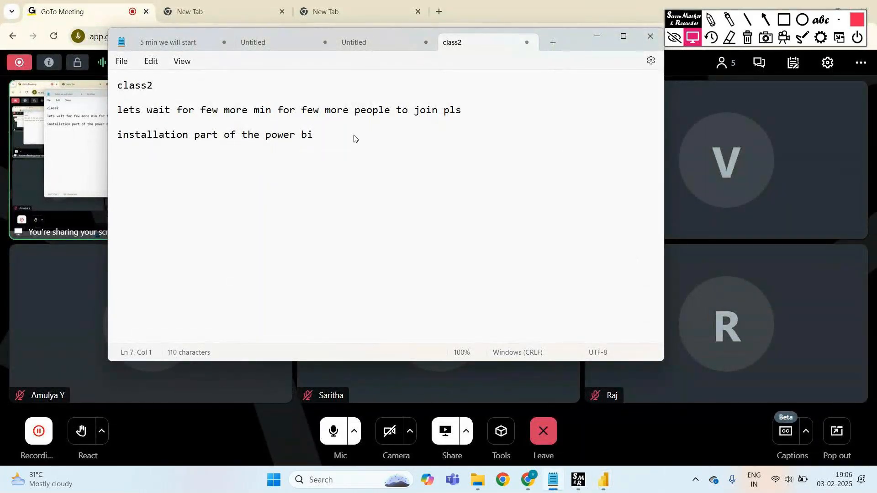
type("try ")
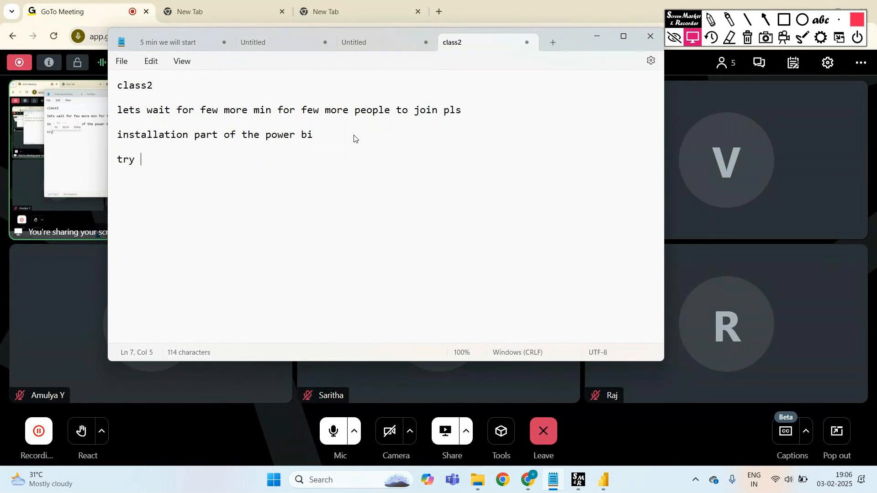
type("to join with the ")
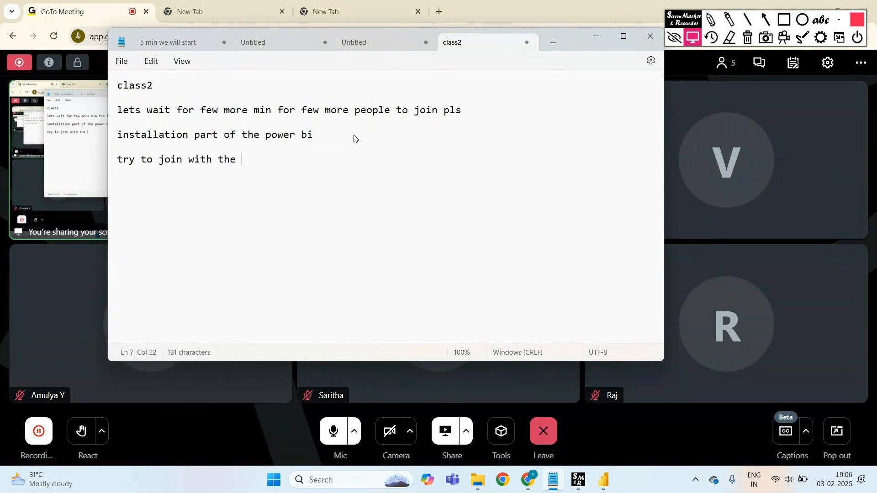
type("laptops")
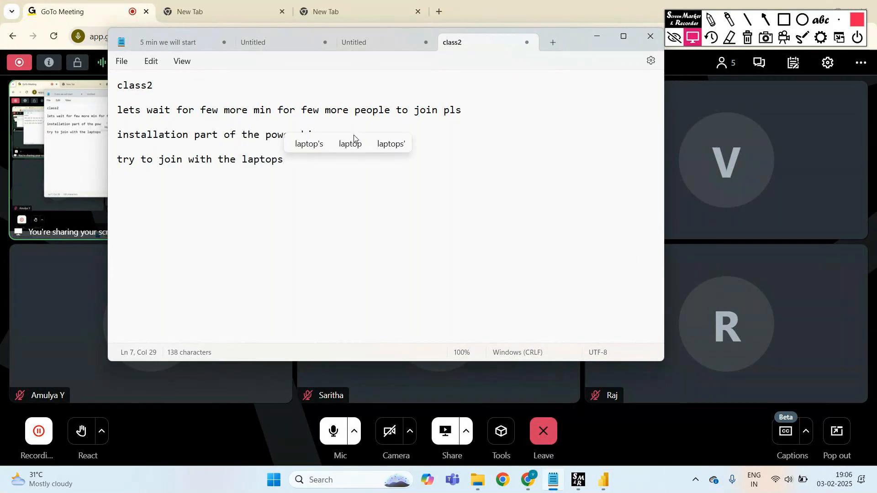
key("Return")
key("Return")
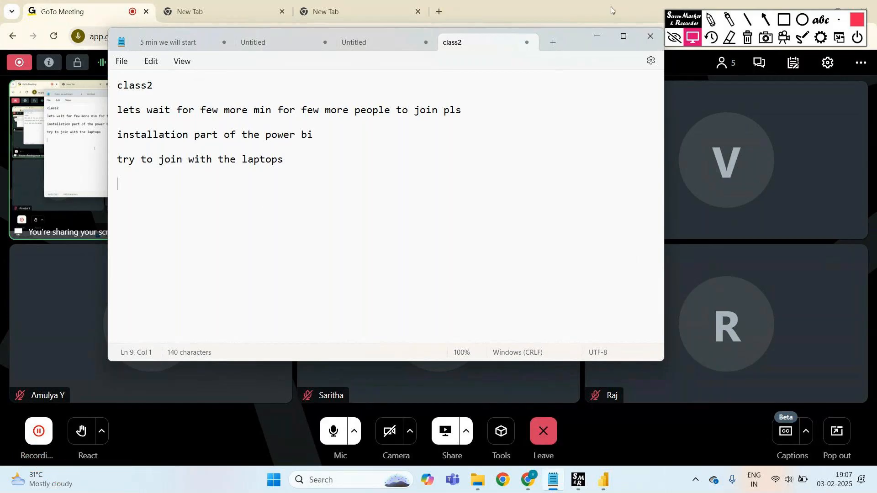
- Switch to Power BI Desktop and bring one of its untitled report windows to the front
left_click(604, 479)
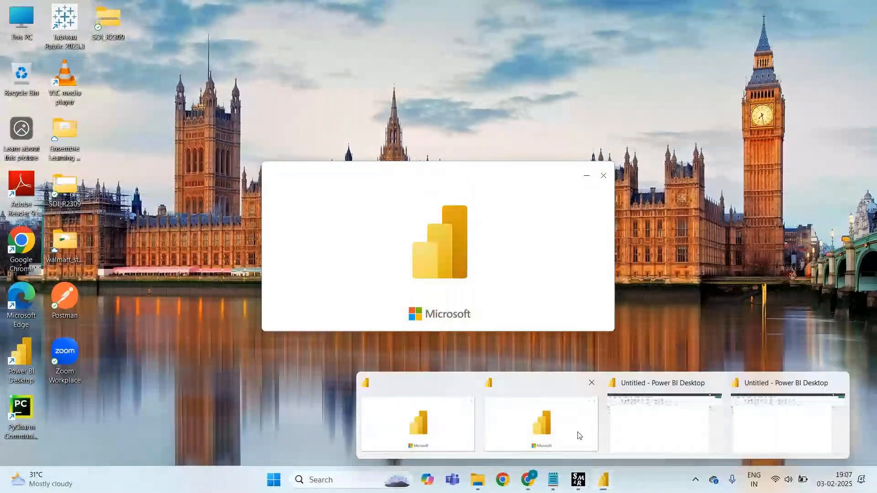
left_click(578, 433)
left_click(601, 487)
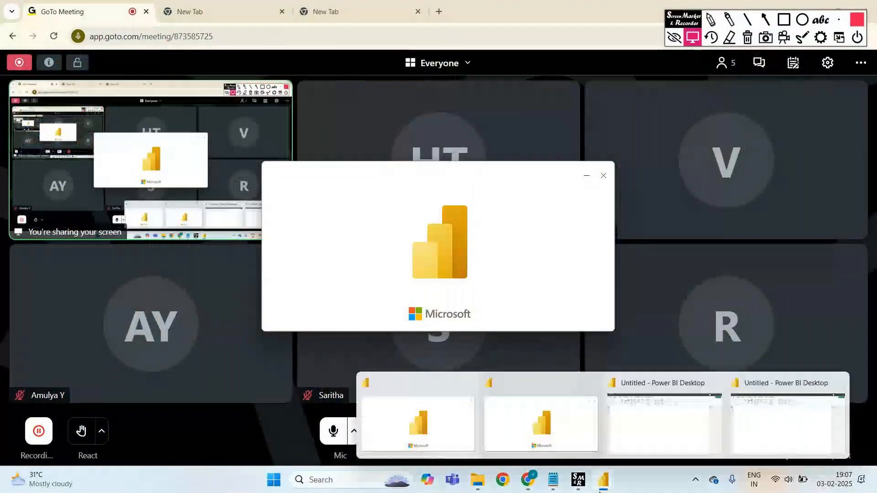
left_click(665, 418)
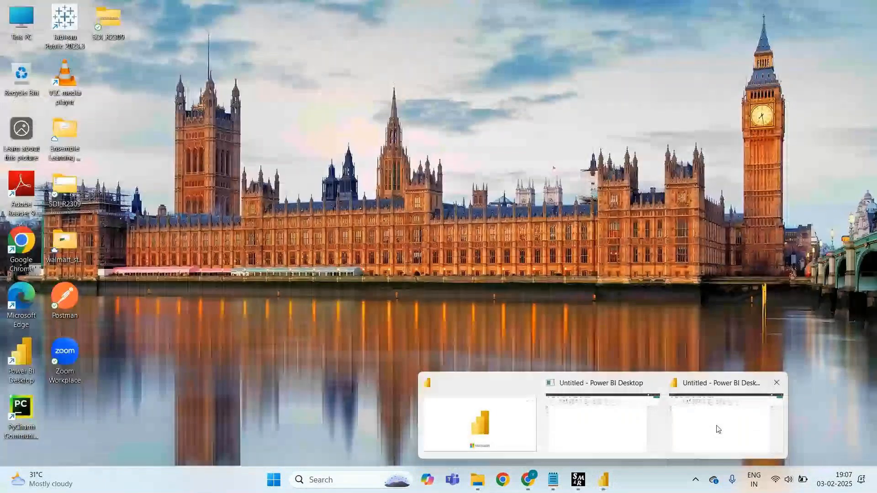
left_click(715, 428)
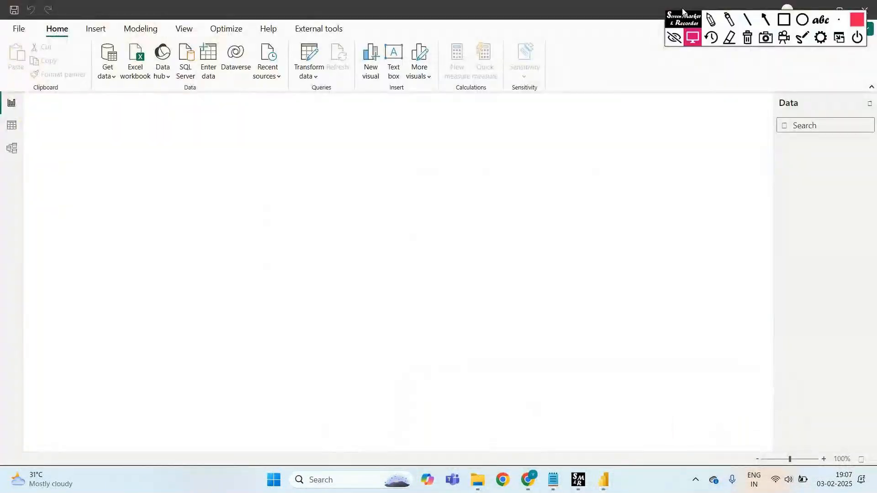
- Move the annotation toolbar off the title bar and try to get data from a Text/CSV source
left_click_drag(684, 20, 665, 113)
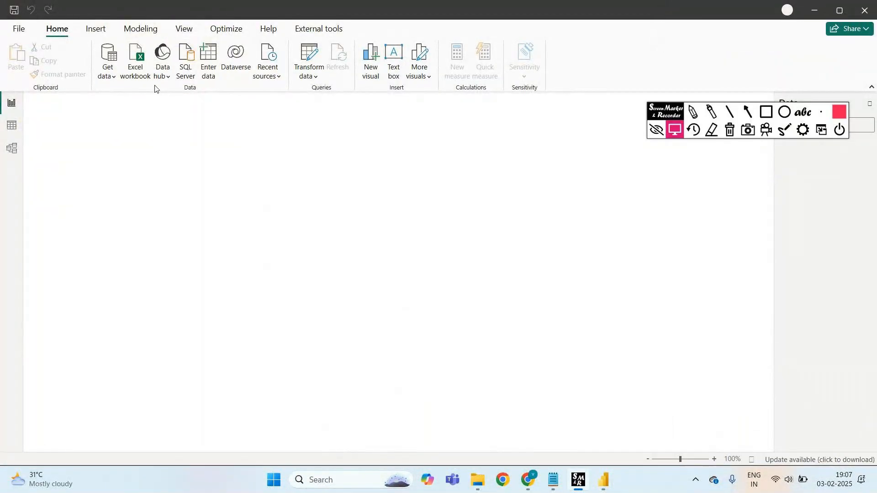
left_click(108, 59)
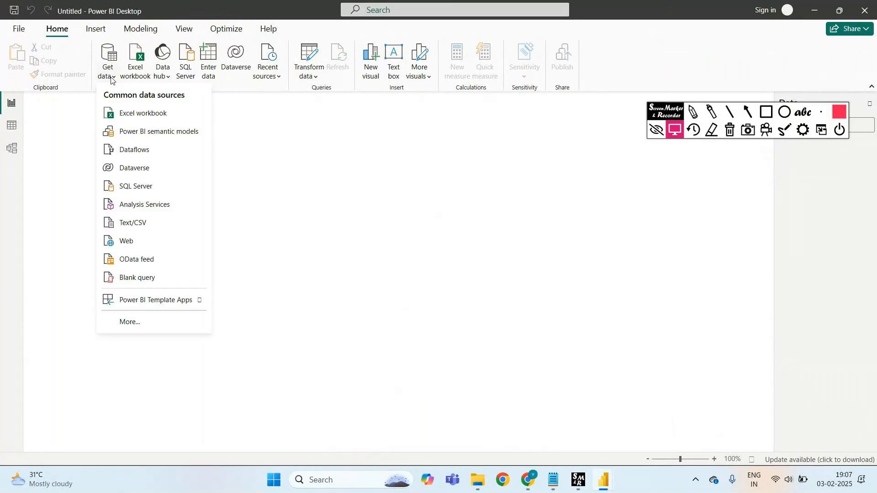
left_click(142, 223)
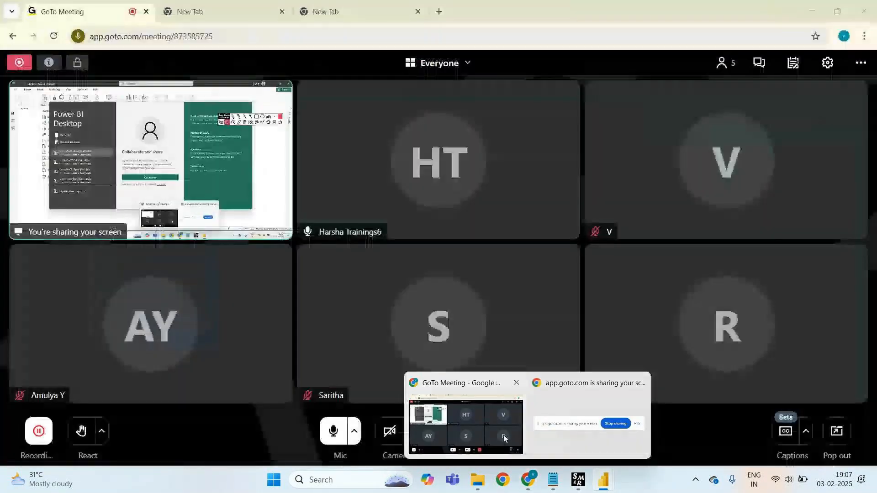
- Close the start screen of the first untitled report and switch to the other untitled Power BI Desktop window
mouse_move(609, 476)
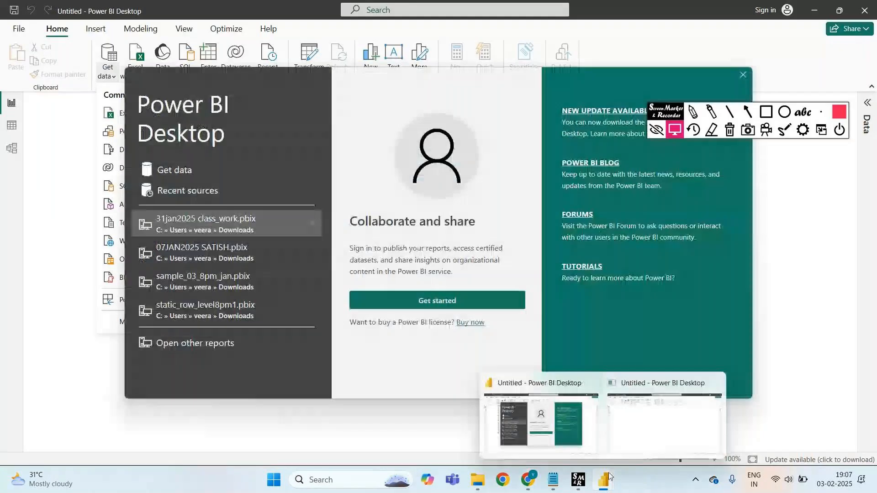
left_click(743, 74)
mouse_move(628, 473)
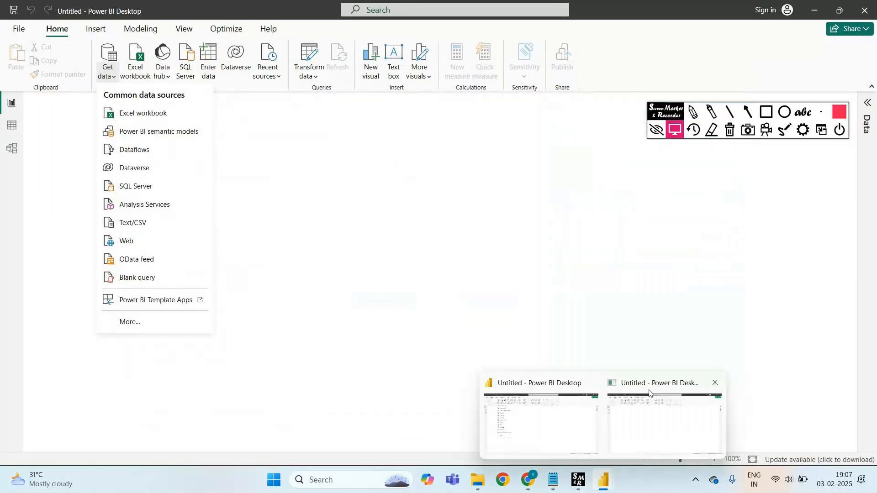
mouse_move(653, 388)
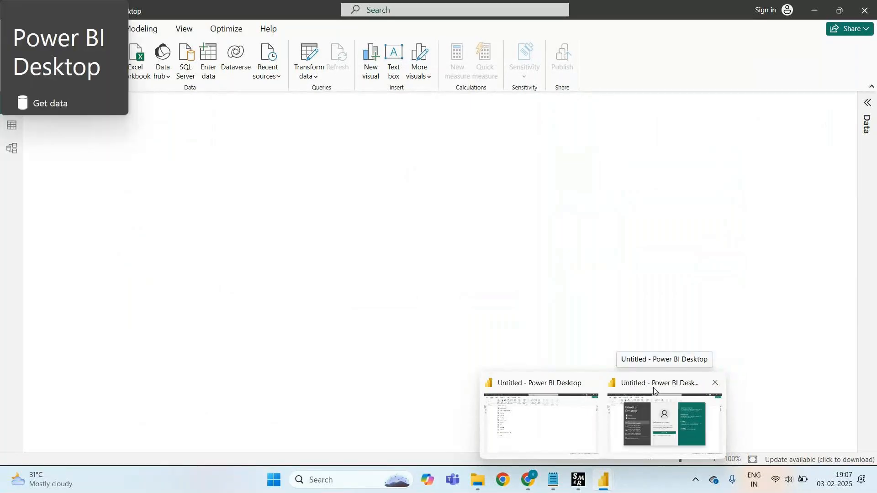
left_click(653, 387)
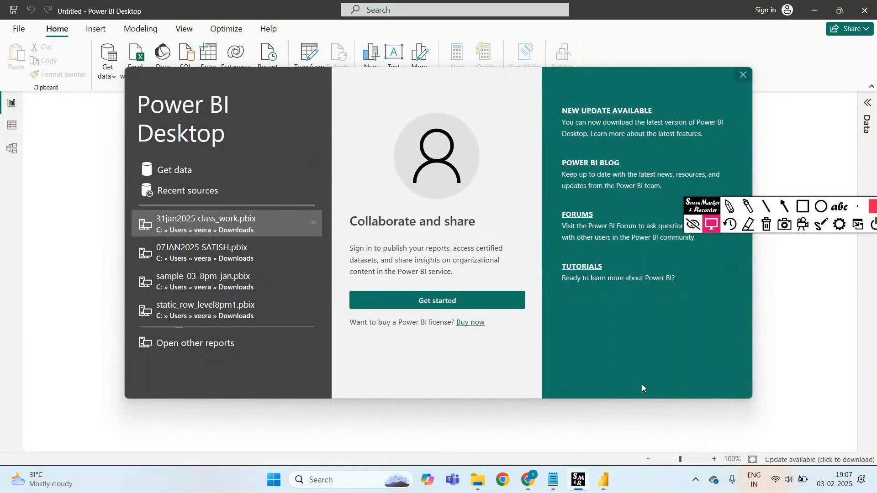
- Dismiss the open data source list in the first untitled report and switch to the second report window
mouse_move(604, 479)
left_click(545, 405)
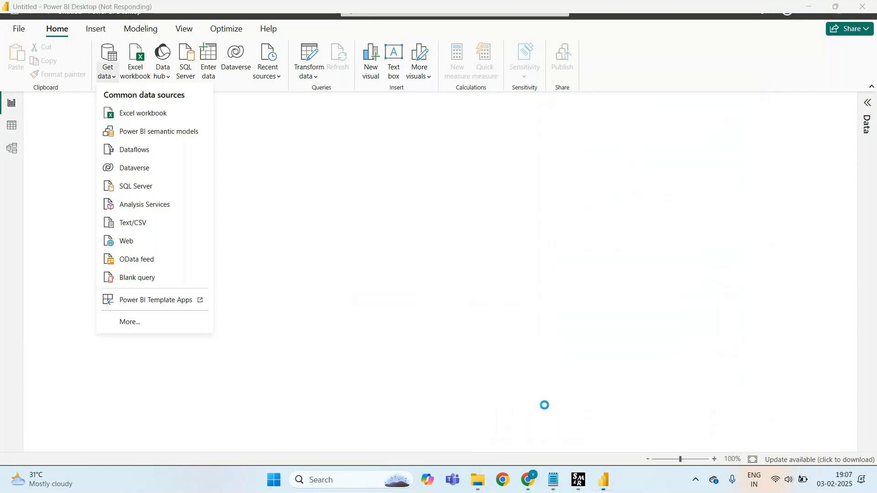
left_click(333, 165)
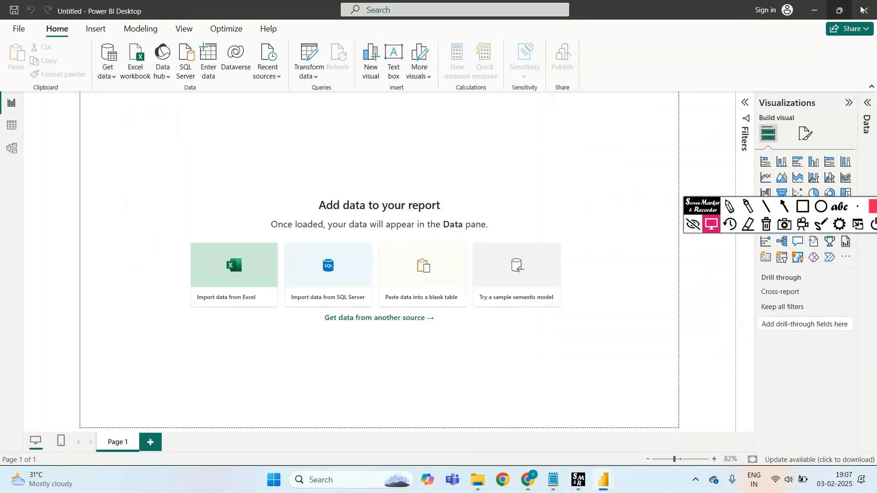
mouse_move(604, 480)
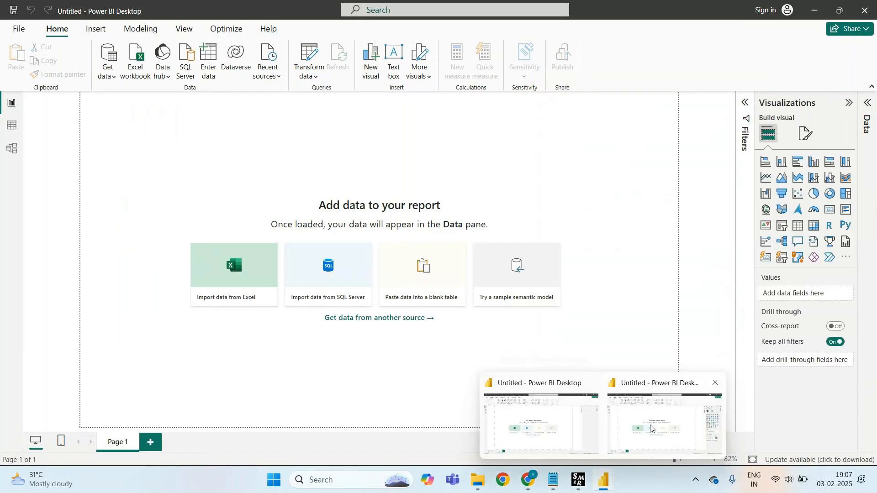
left_click(665, 425)
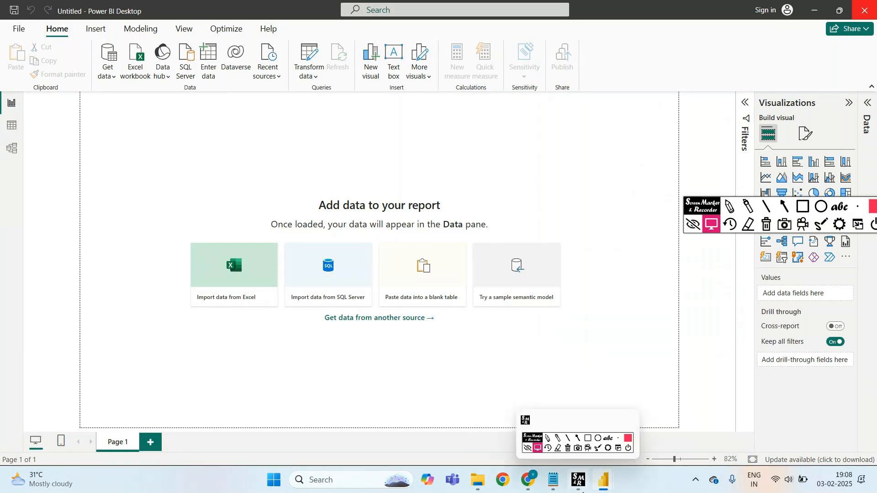
- Select the annotation toolbar's rectangle tool, move the toolbar to the empty ribbon area beside Publish, and collapse it
mouse_move(602, 487)
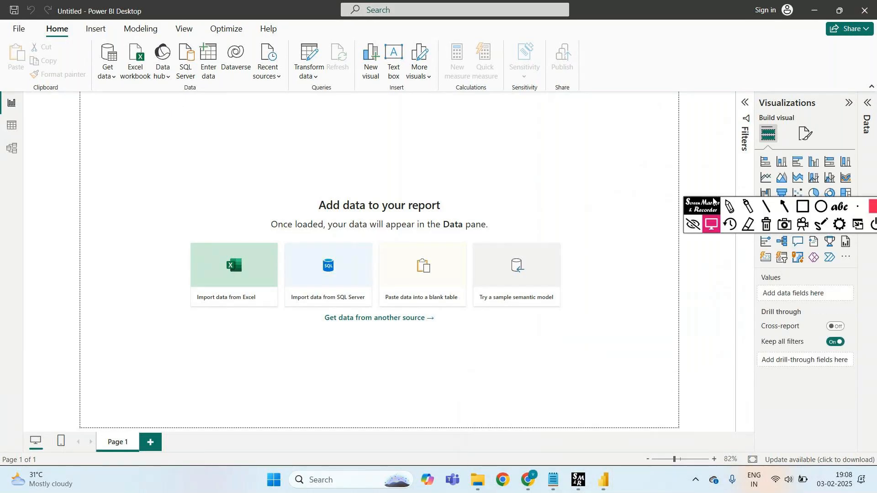
left_click_drag(704, 204, 516, 50)
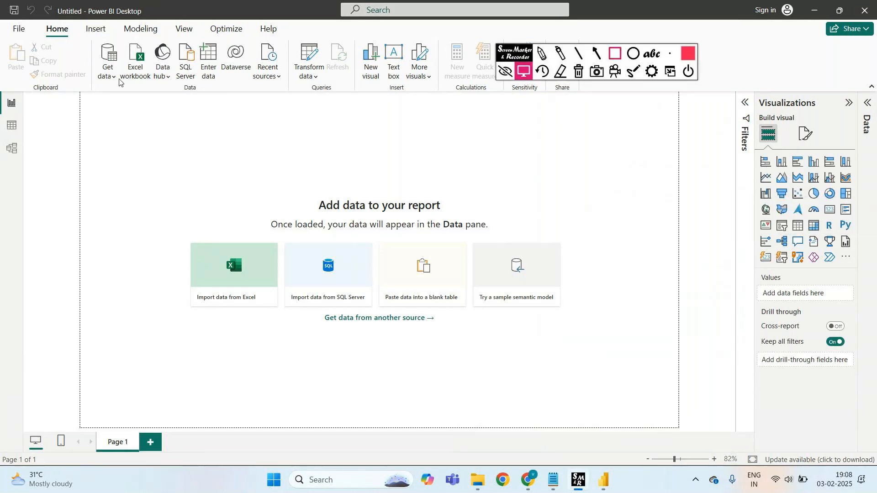
key("ctrl+r")
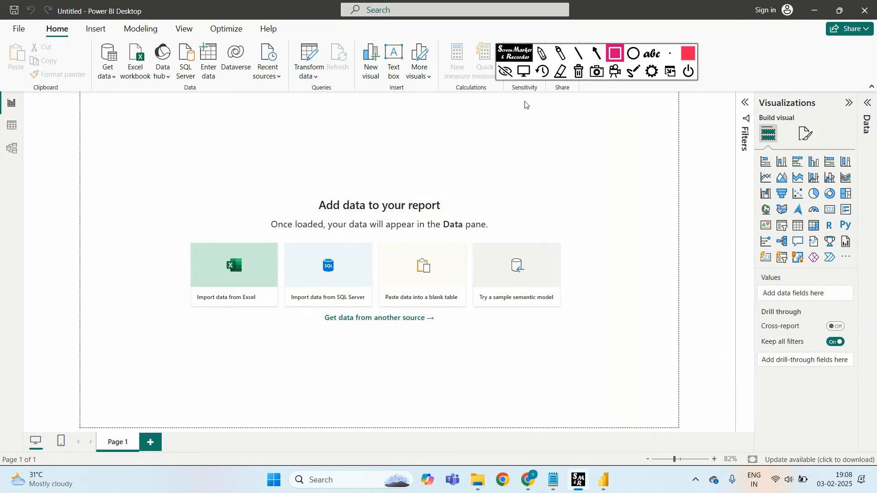
left_click_drag(514, 53, 660, 33)
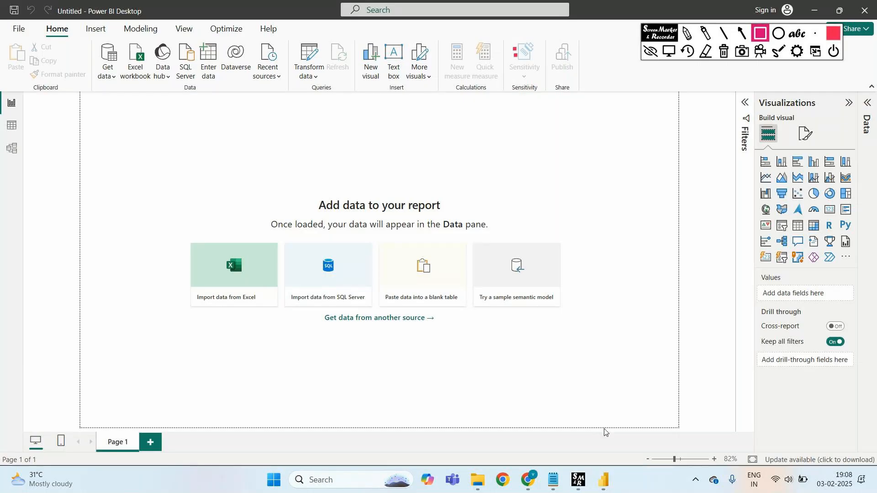
mouse_move(659, 36)
left_mouse_down()
mouse_move(632, 45)
mouse_move(622, 67)
left_mouse_up()
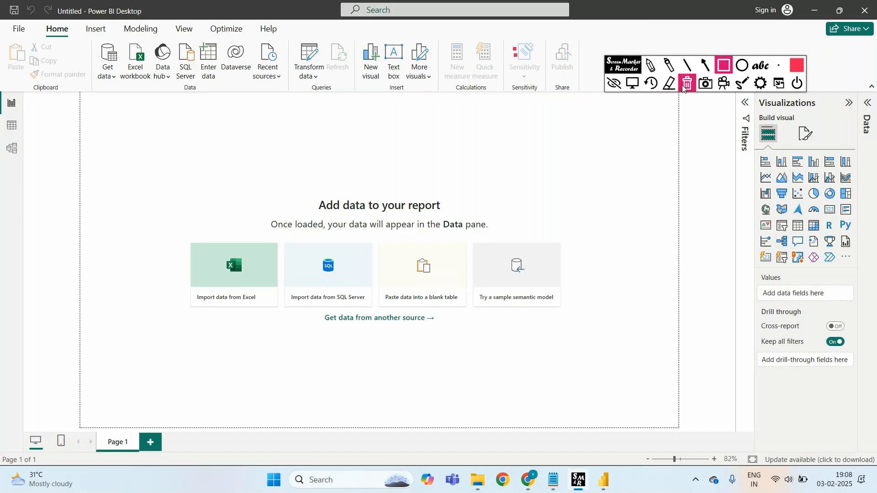
left_click(616, 85)
mouse_move(607, 489)
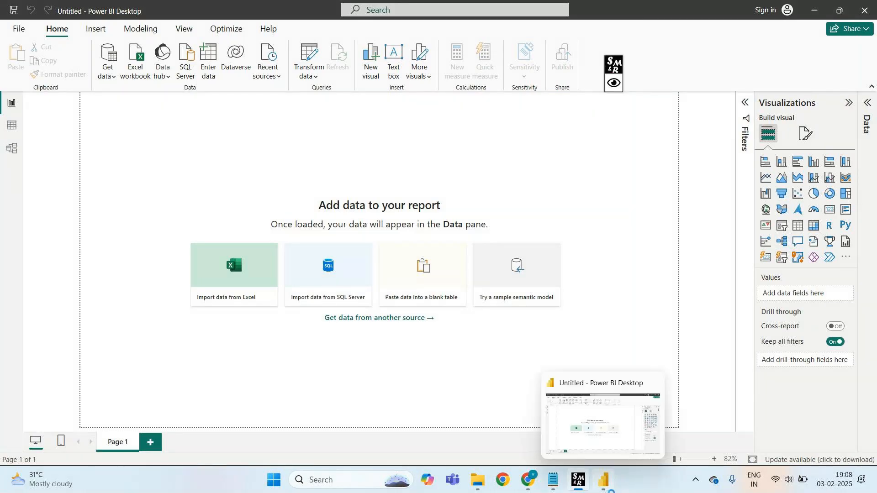
- Draw a red box around the Get data command, handwrite "get data" below it, and clear these annotations
left_click(617, 85)
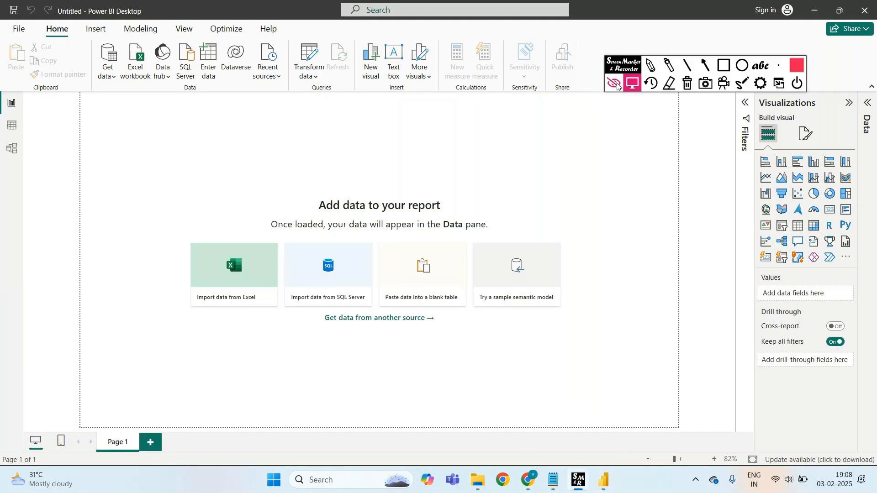
left_click(726, 68)
left_click_drag(86, 37, 133, 99)
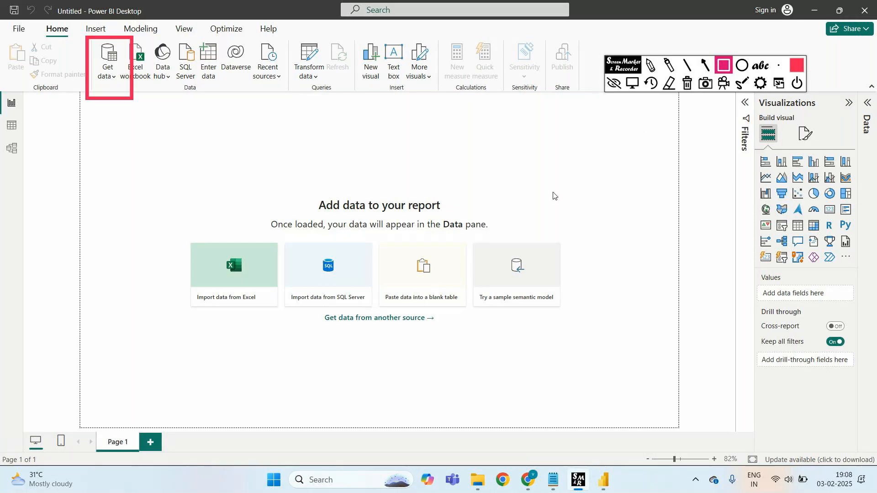
left_click(651, 66)
mouse_move(111, 107)
left_mouse_down()
mouse_move(108, 131)
mouse_move(120, 130)
mouse_move(101, 169)
mouse_move(110, 158)
mouse_move(138, 176)
mouse_move(148, 155)
mouse_move(145, 165)
mouse_move(164, 161)
left_mouse_up()
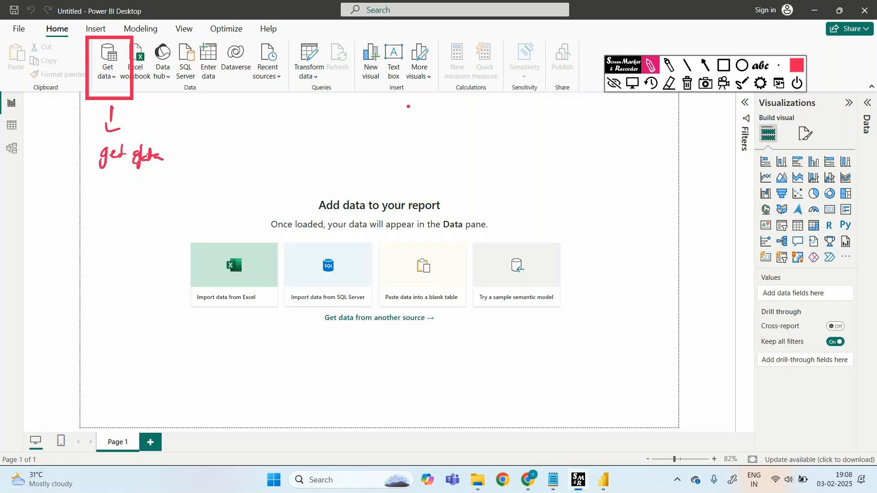
left_click(688, 83)
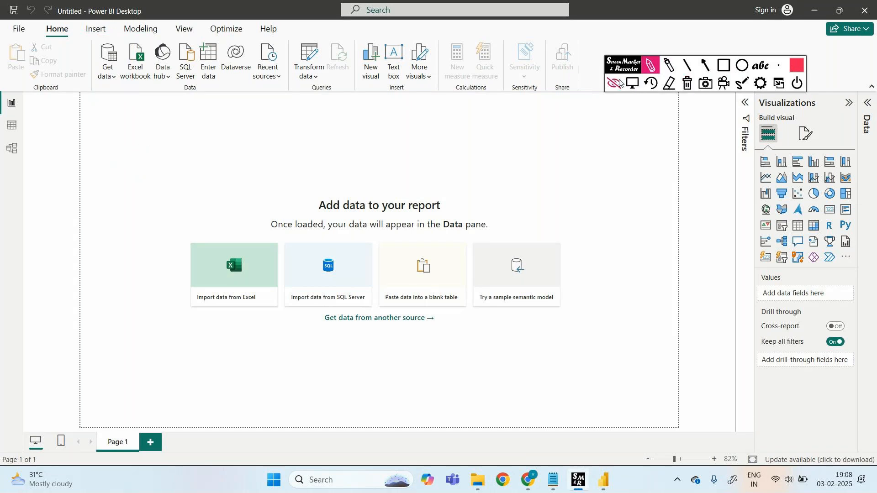
left_click(619, 83)
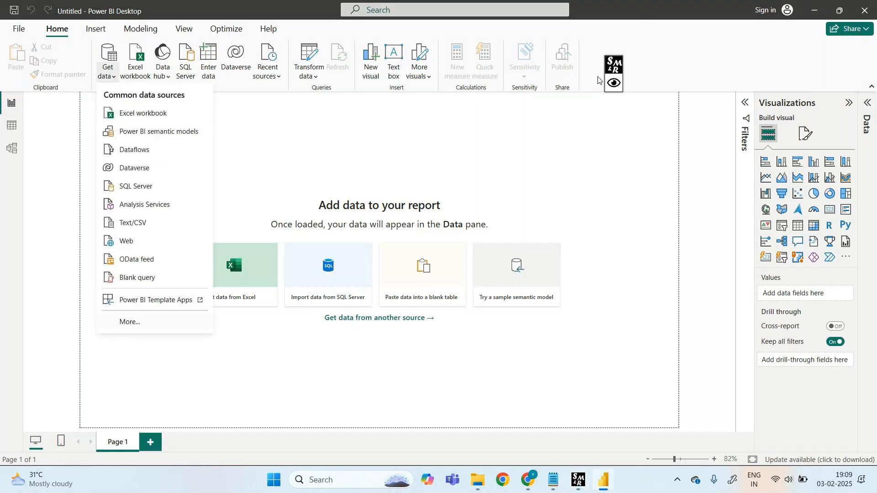
- Open the full Get Data dialog and look through the list of all available data sources
left_click(600, 80)
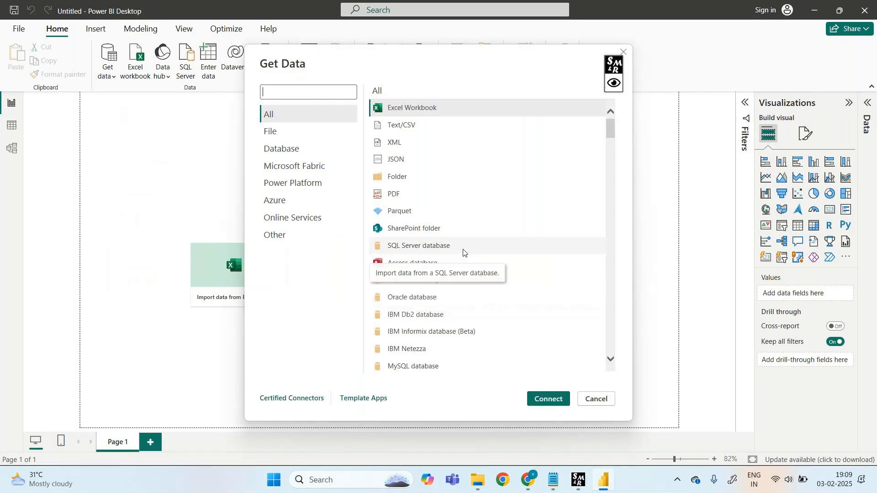
scroll(467, 332, "down", 6)
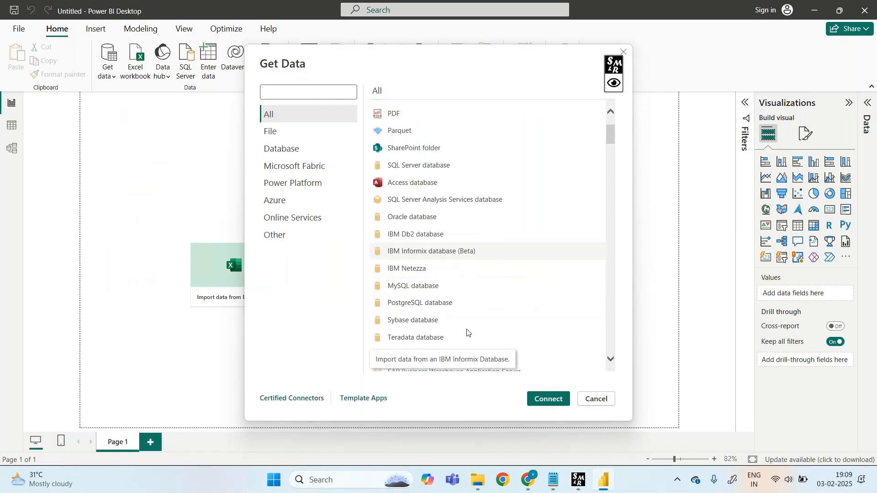
scroll(467, 333, "down", 5)
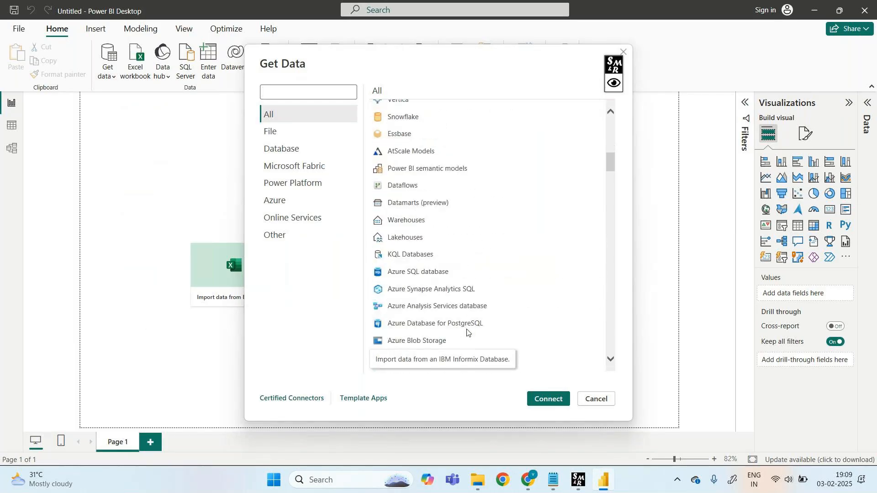
scroll(467, 333, "down", 6)
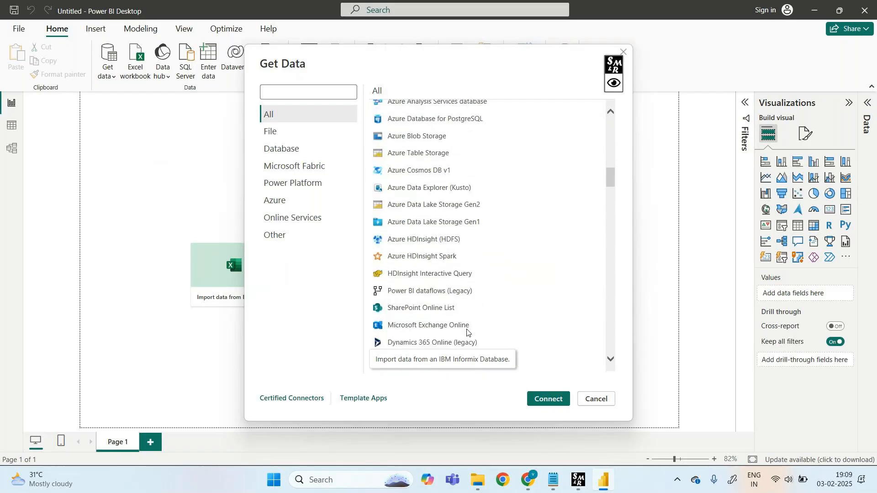
scroll(467, 332, "down", 6)
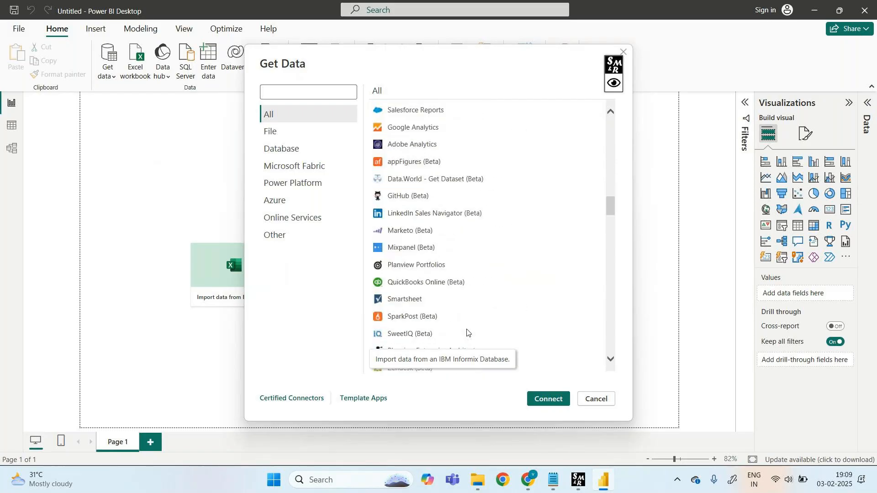
scroll(467, 332, "down", 2)
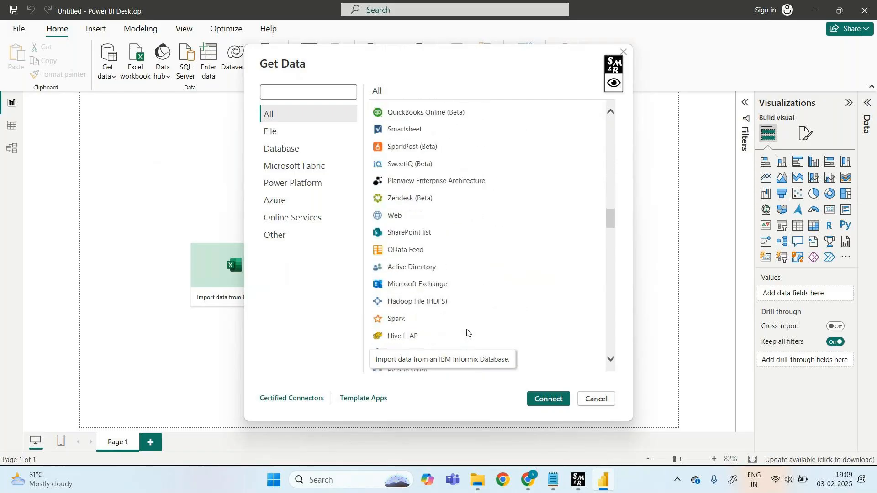
scroll(467, 332, "up", 3)
scroll(467, 332, "up", 8)
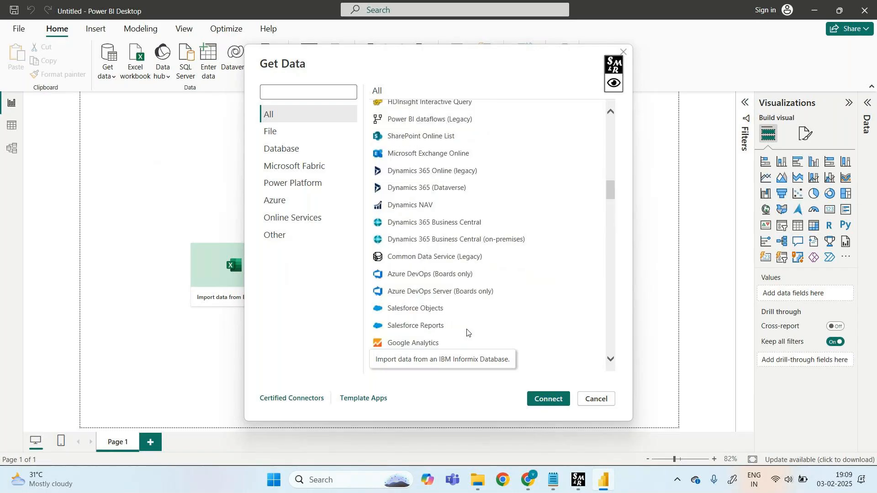
scroll(467, 332, "up", 12)
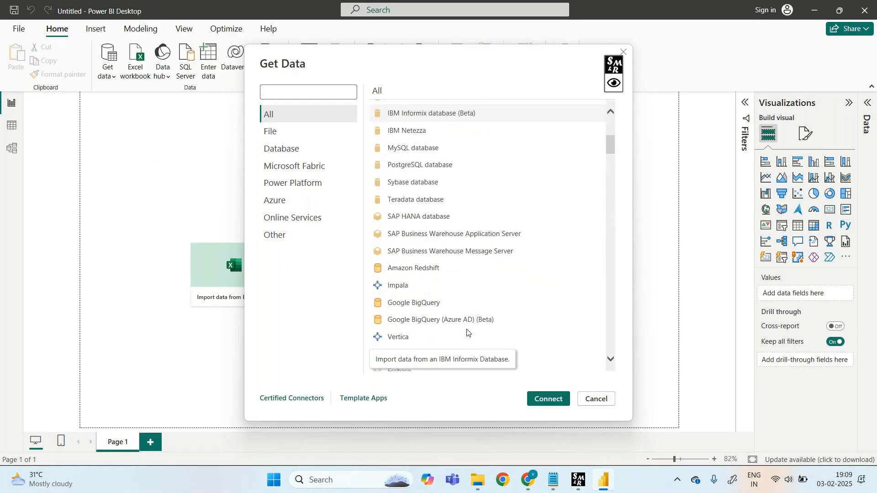
scroll(467, 332, "up", 1)
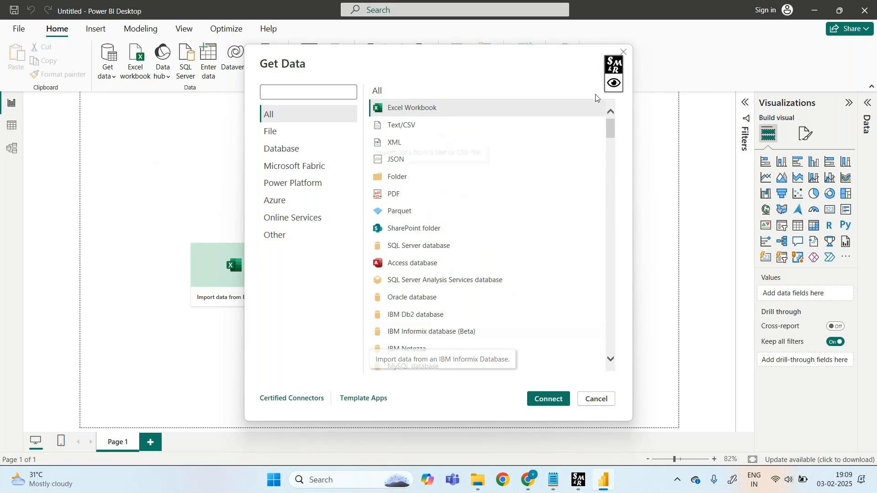
- Handwrite "csv files" and "PostgreSQL" in red beside the Get Data dialog, and clear the notes
left_click(615, 85)
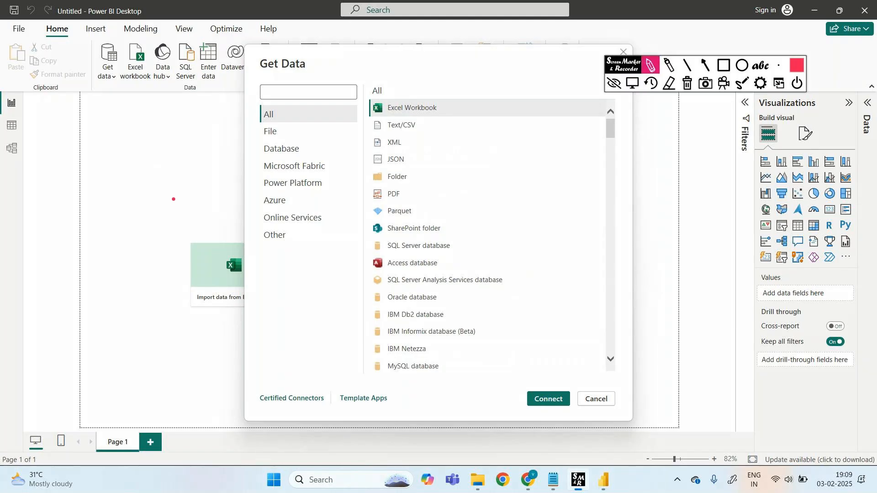
mouse_move(78, 202)
left_mouse_down()
mouse_move(77, 212)
mouse_move(99, 201)
mouse_move(143, 204)
left_mouse_up()
left_click_drag(59, 260, 55, 288)
left_click_drag(69, 267, 67, 287)
left_click_drag(78, 265, 130, 264)
left_click_drag(131, 253, 137, 263)
left_click(143, 256)
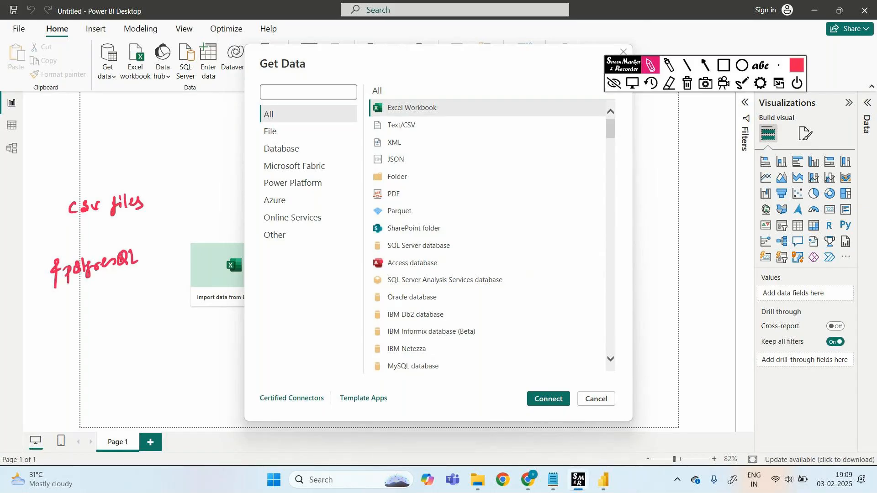
left_click(687, 83)
left_click(614, 83)
mouse_move(610, 129)
left_mouse_down()
mouse_move(610, 162)
mouse_move(609, 129)
left_mouse_up()
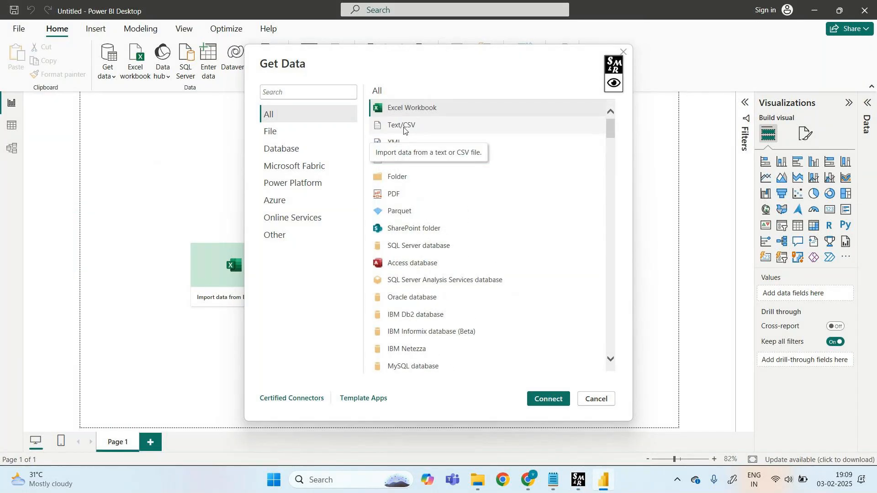
- List the File data sources and put a temporary red box around the Text/CSV entry
left_click(279, 133)
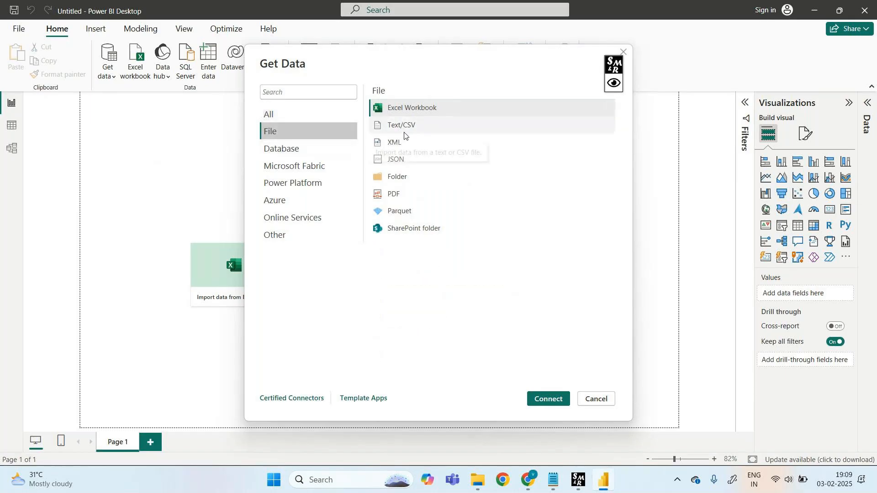
left_click(615, 85)
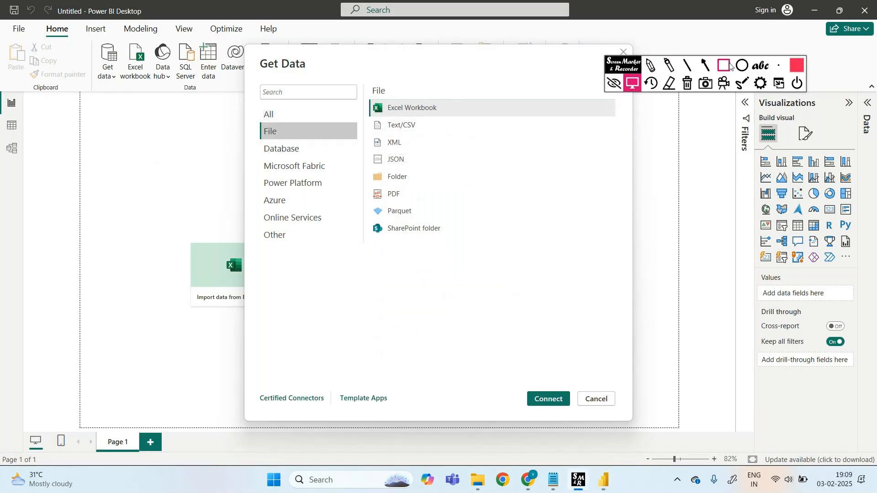
left_click(726, 66)
left_click_drag(368, 115, 416, 124)
left_click(436, 137)
left_click(686, 84)
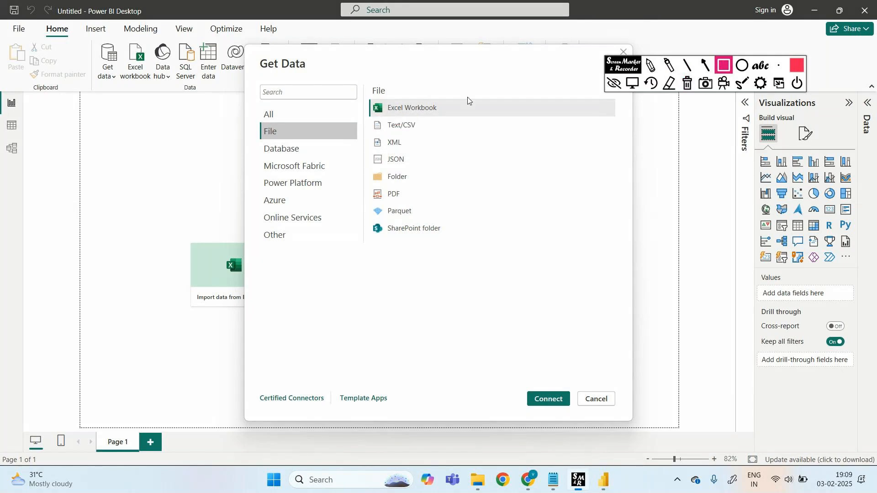
- Underline Excel Workbook and Text/CSV, bracket them with the handwritten note "with these two", and clear the markings
left_click(651, 66)
mouse_move(385, 134)
left_mouse_down()
mouse_move(414, 135)
mouse_move(455, 110)
mouse_move(447, 135)
left_mouse_up()
mouse_move(471, 124)
left_mouse_down()
mouse_move(485, 123)
mouse_move(478, 133)
mouse_move(581, 118)
mouse_move(624, 126)
left_mouse_up()
left_click(530, 122)
left_click_drag(617, 119, 628, 118)
left_click_drag(631, 120, 647, 119)
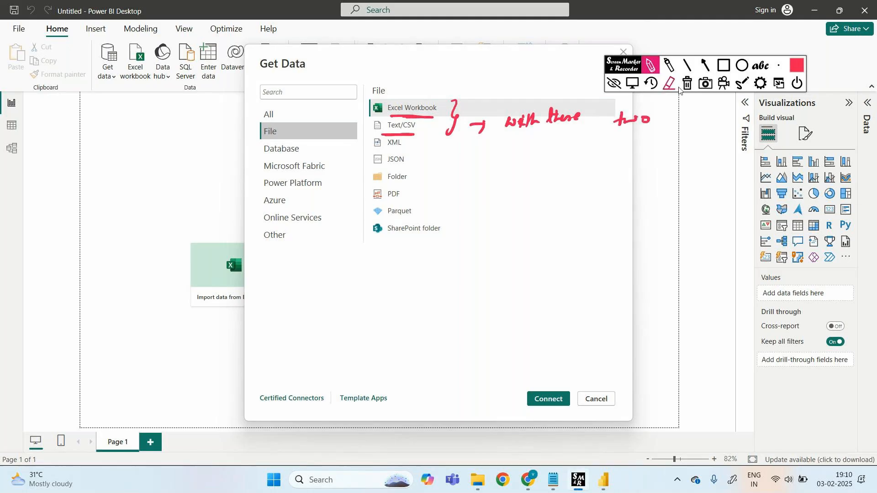
left_click(612, 83)
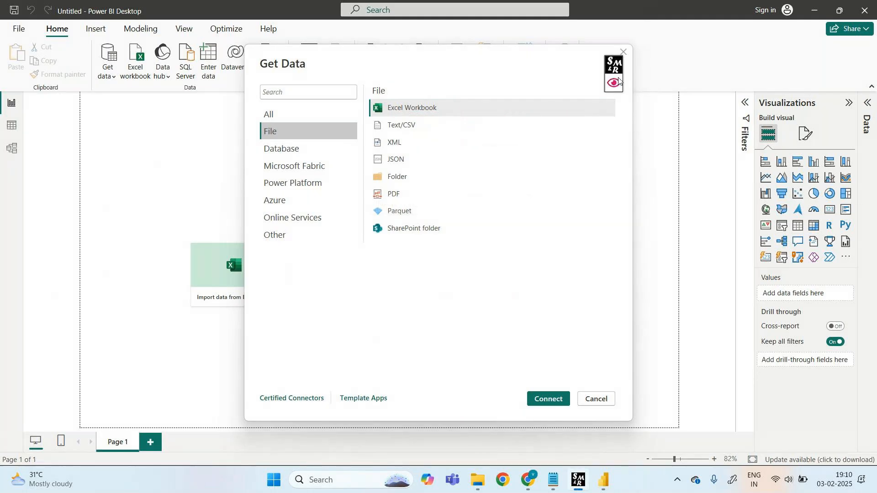
- Box the Excel Workbook and Text/CSV entries together in red, erase the box, and collapse the annotation toolbar
left_click(616, 83)
left_click_drag(371, 97, 441, 132)
left_click(688, 83)
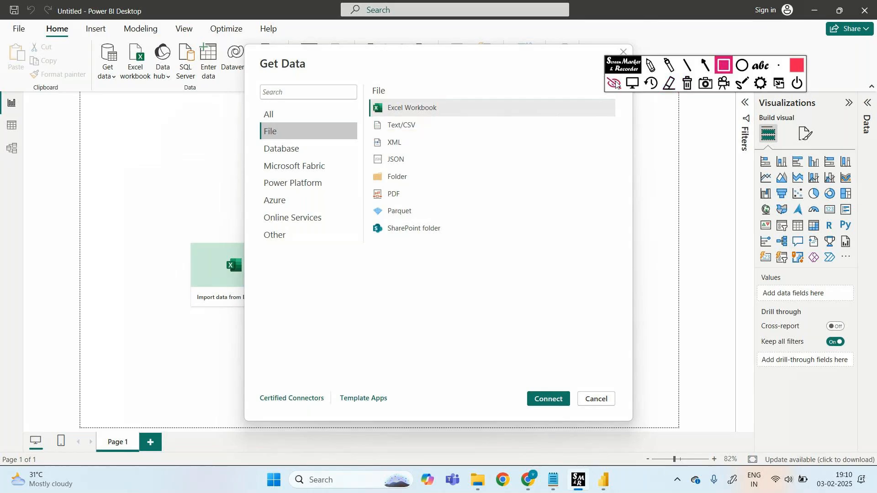
left_click(614, 83)
- List the Database data sources and draw a red box around PostgreSQL database
left_click(288, 150)
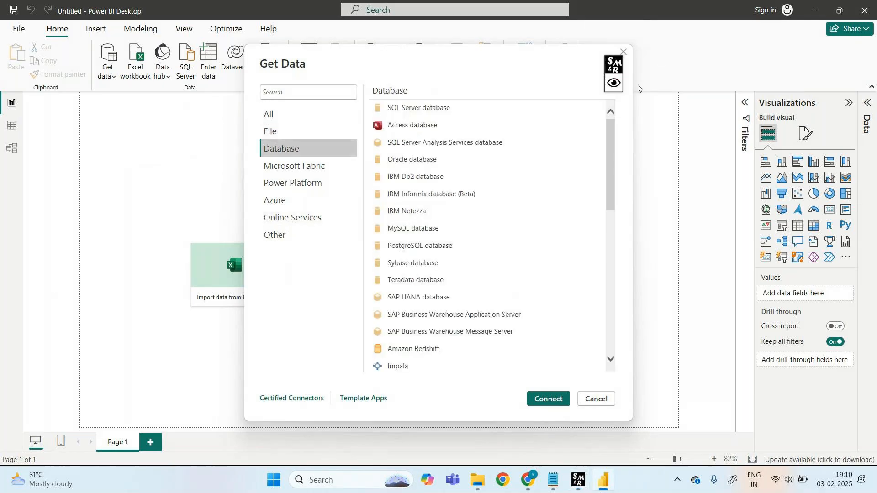
left_click(614, 83)
left_click(721, 65)
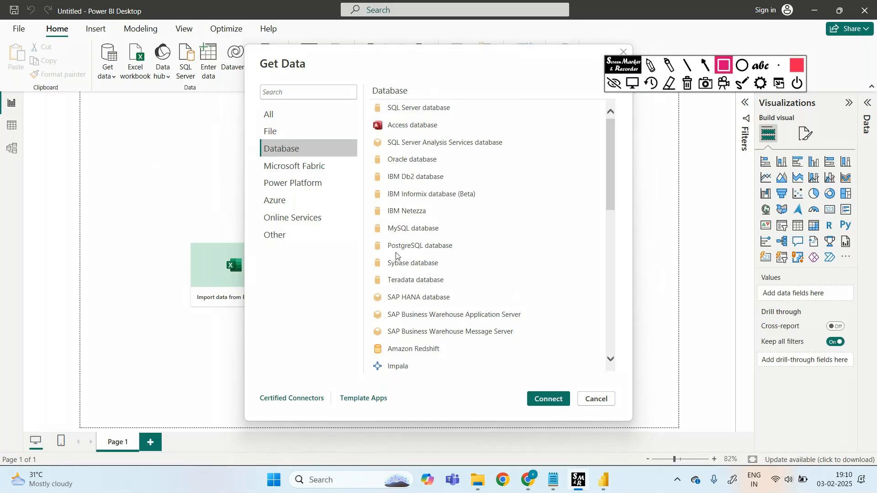
left_click_drag(371, 236, 470, 256)
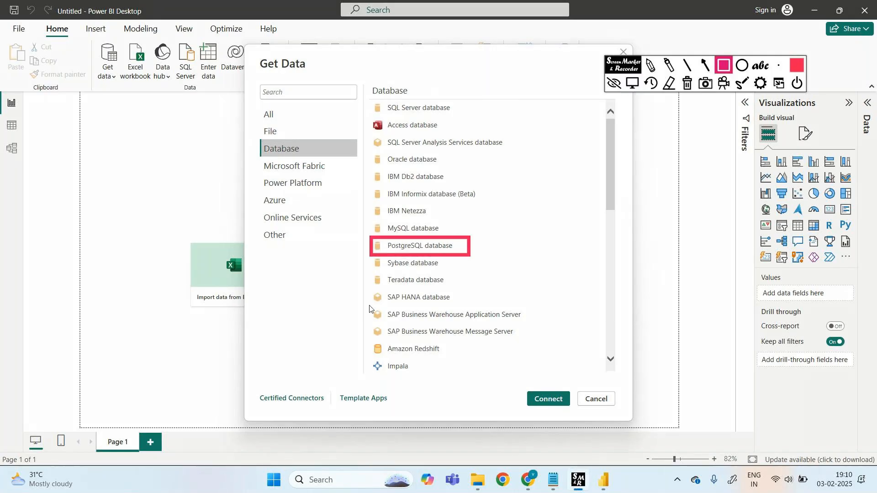
- Draw arrows out from the boxed PostgreSQL entry, start a handwritten text note beside the dialog, and clear all annotations
left_click(652, 71)
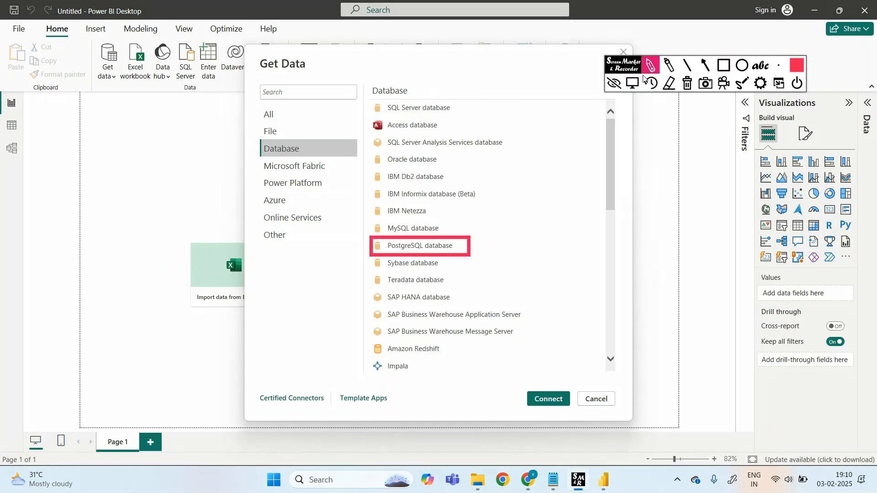
left_click_drag(475, 249, 499, 242)
mouse_move(357, 250)
left_mouse_down()
mouse_move(162, 272)
mouse_move(154, 282)
left_mouse_up()
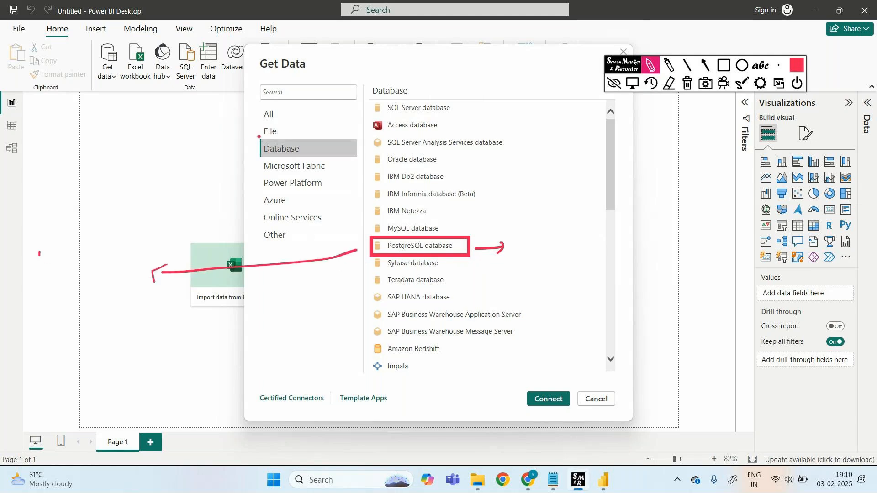
left_click_drag(38, 171, 55, 169)
mouse_move(47, 170)
left_mouse_down()
mouse_move(47, 182)
mouse_move(92, 181)
mouse_move(106, 164)
mouse_move(82, 181)
left_mouse_up()
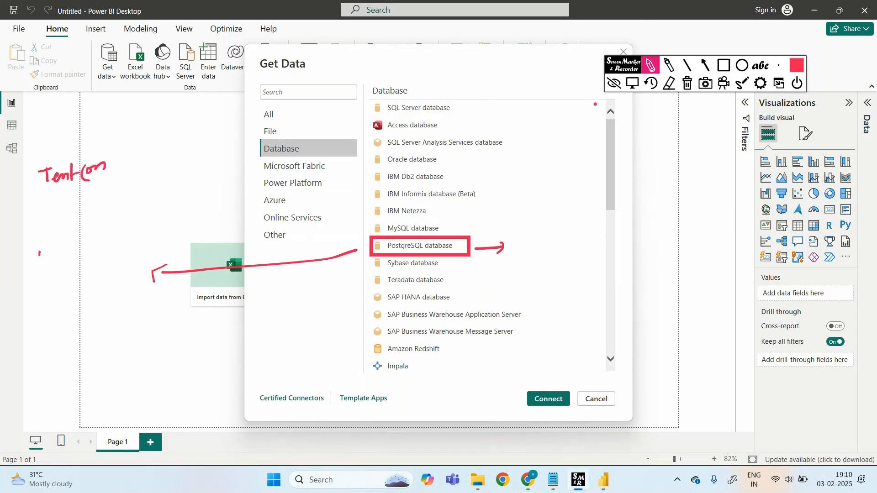
left_click(688, 83)
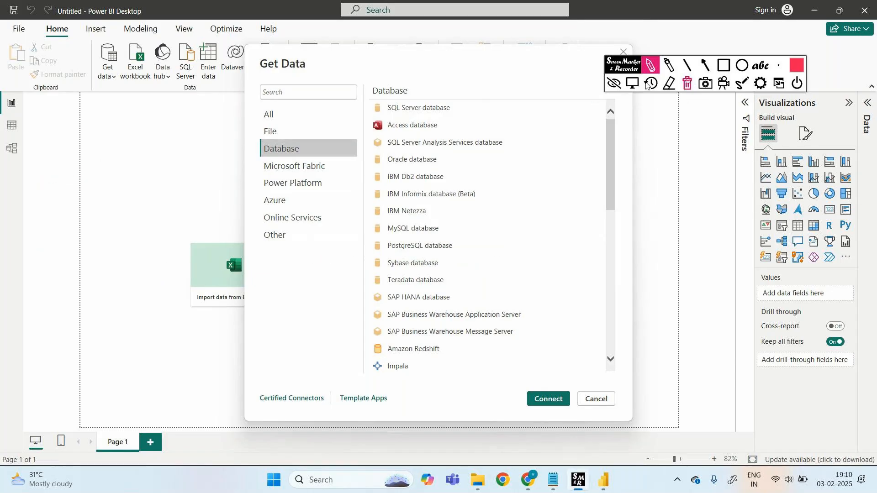
left_click(617, 83)
- Switch to the GoTo Meeting window in Chrome to check the participants, and return to Power BI Desktop
mouse_move(529, 479)
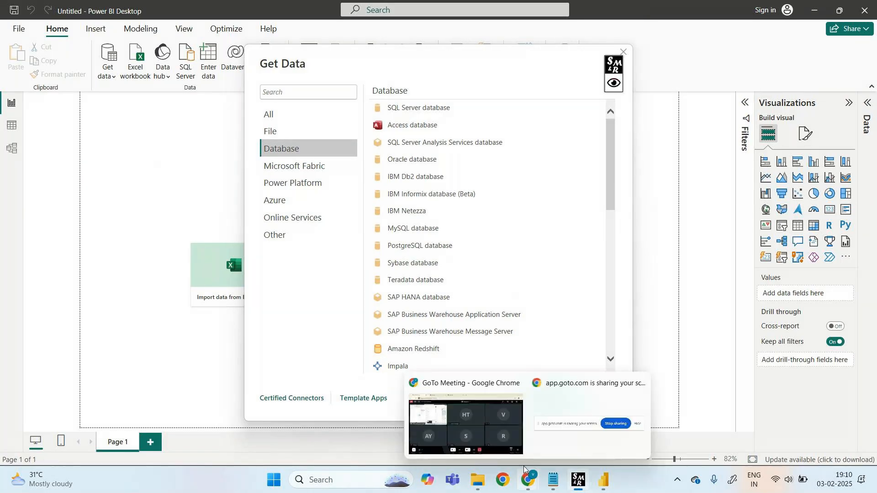
left_click(503, 409)
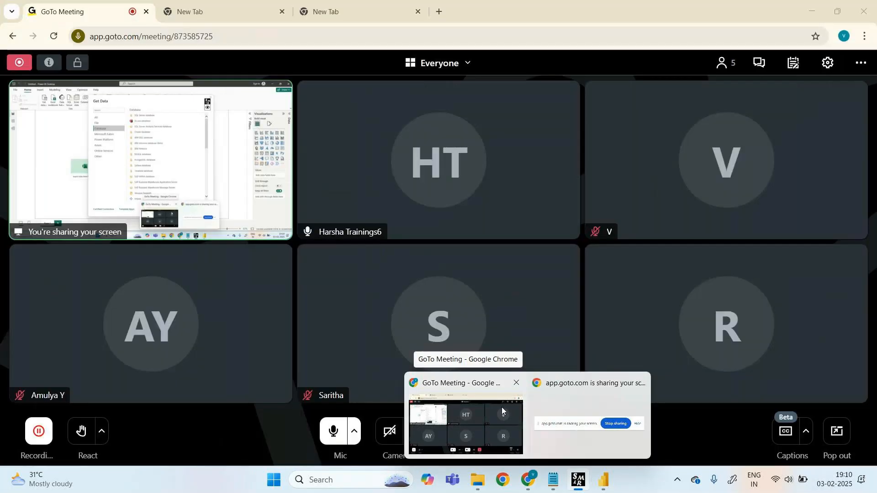
mouse_move(603, 479)
left_click(604, 425)
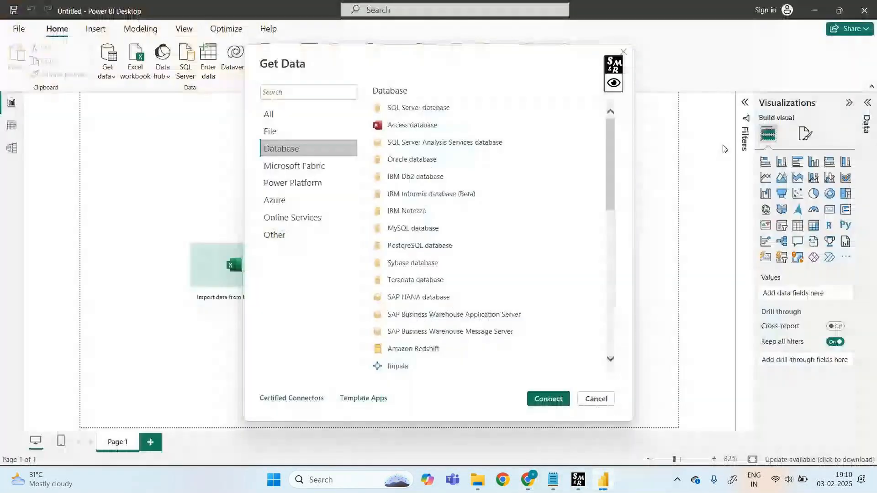
- Handwrite "Text" beside the Get Data dialog, strike it out, and write "csv (or) Excel files" instead
left_click(615, 82)
left_click(651, 67)
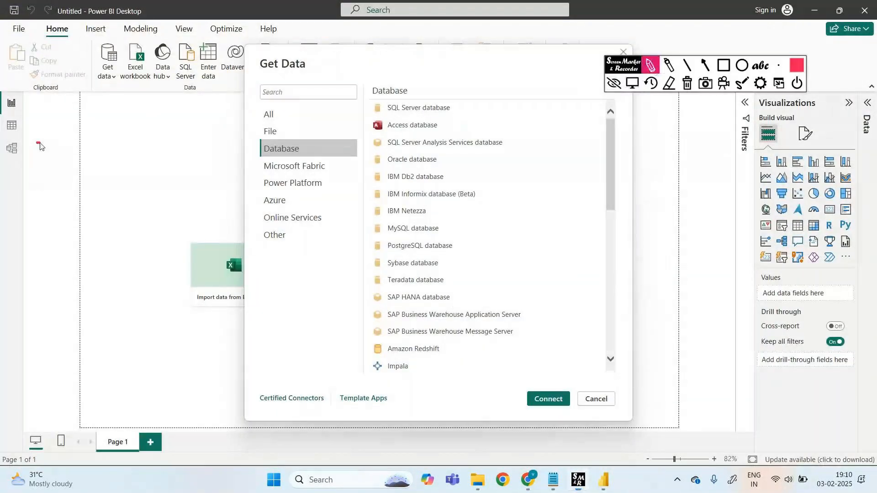
mouse_move(40, 143)
left_mouse_down()
mouse_move(46, 153)
mouse_move(77, 137)
mouse_move(83, 146)
mouse_move(72, 147)
left_mouse_up()
left_click_drag(105, 154, 112, 155)
left_click_drag(120, 146, 116, 157)
left_click_drag(123, 147, 132, 145)
left_click_drag(104, 179, 126, 183)
mouse_move(99, 180)
left_mouse_down()
mouse_move(100, 198)
mouse_move(122, 220)
mouse_move(191, 196)
left_mouse_up()
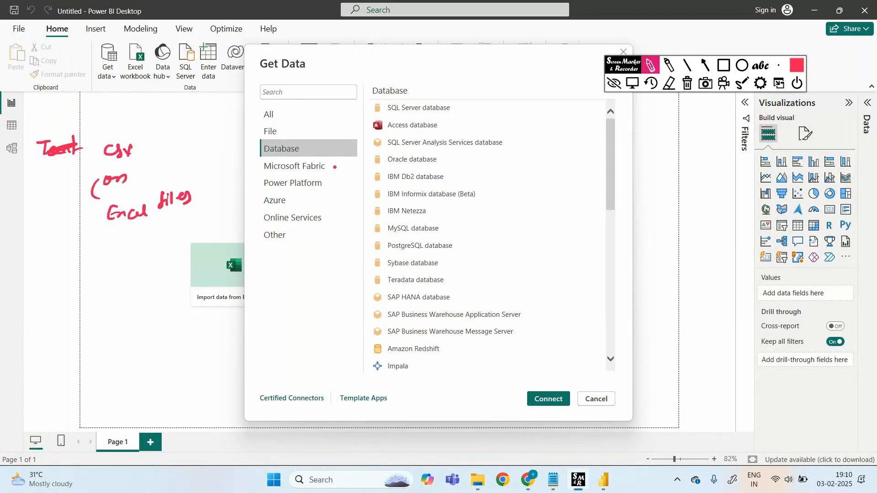
- Box PostgreSQL database in red, underline the handwritten file note, draw a line out from the box, and clear all annotations
mouse_move(387, 251)
left_mouse_down()
mouse_move(390, 260)
mouse_move(458, 239)
mouse_move(383, 237)
mouse_move(382, 250)
left_mouse_up()
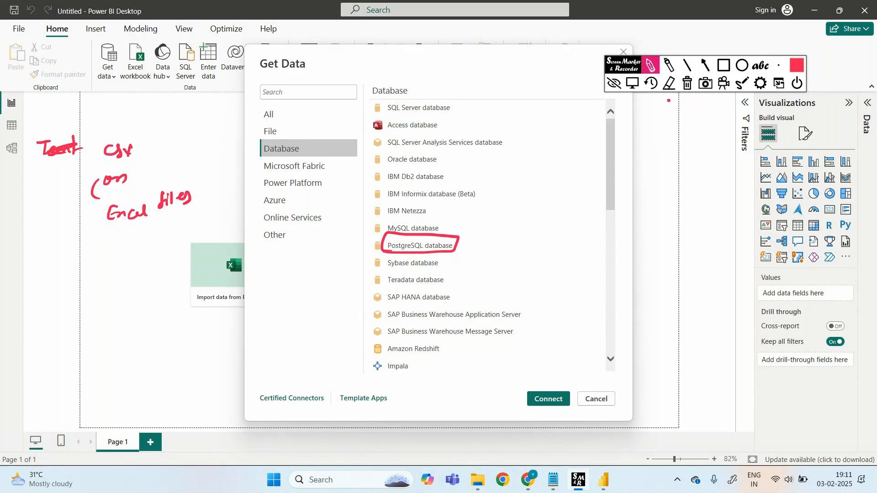
left_click_drag(94, 241, 176, 231)
left_click_drag(382, 247, 248, 275)
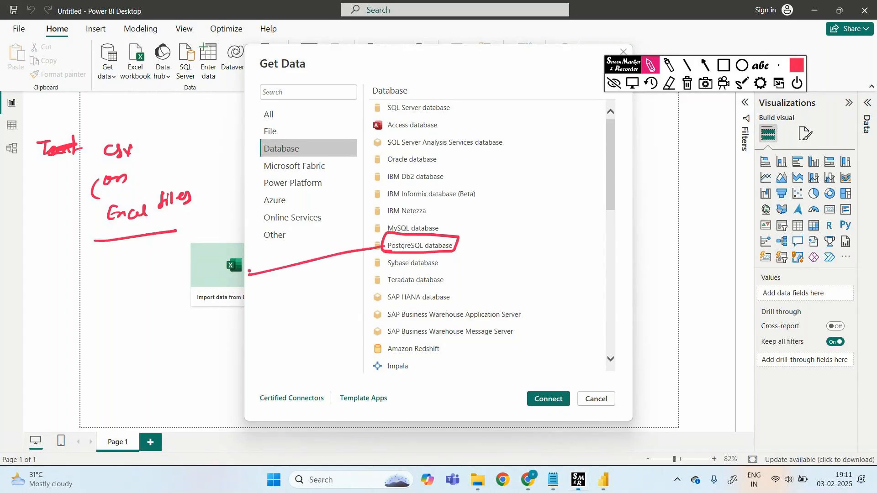
left_click(688, 83)
left_click(614, 83)
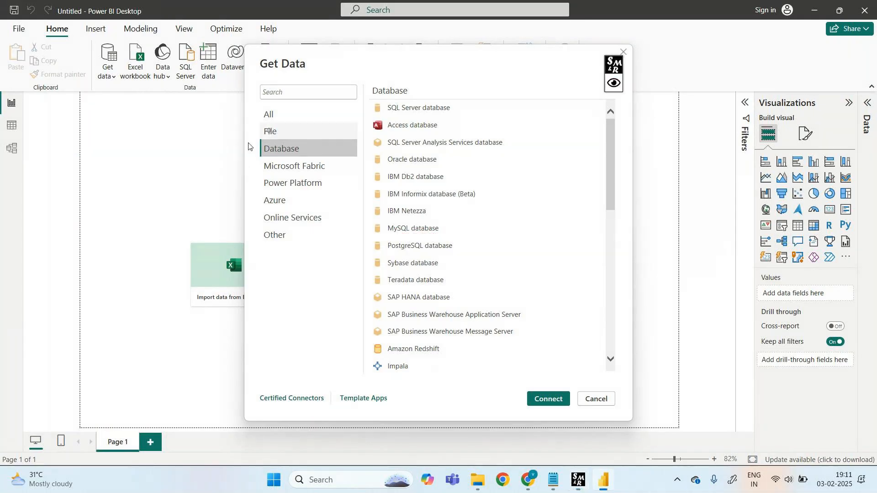
- Choose Text/CSV from the File data sources and connect to browse for a file
left_click(269, 131)
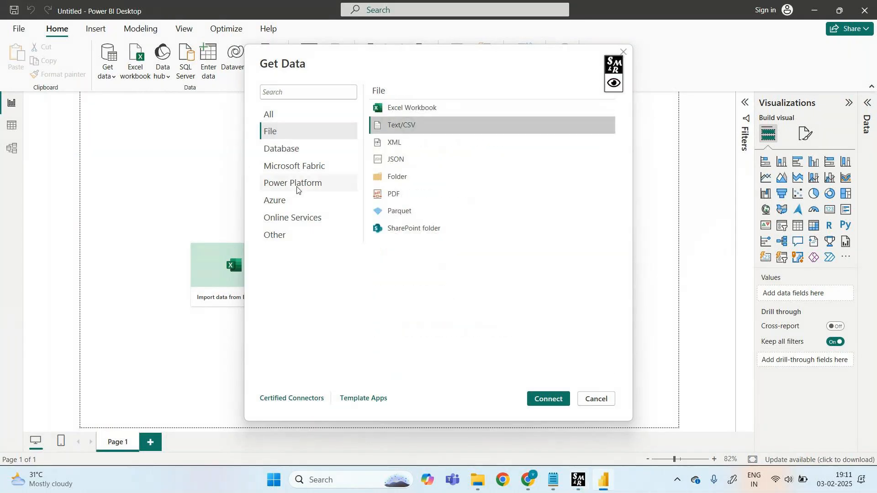
left_click(547, 399)
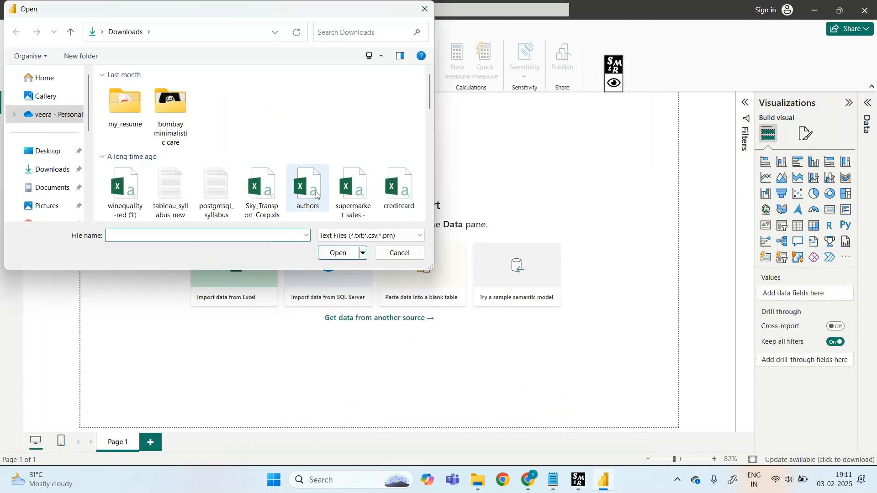
- Circle the Sky_Transport_Corp file in red in the Downloads folder, and remove the annotation
left_click(614, 84)
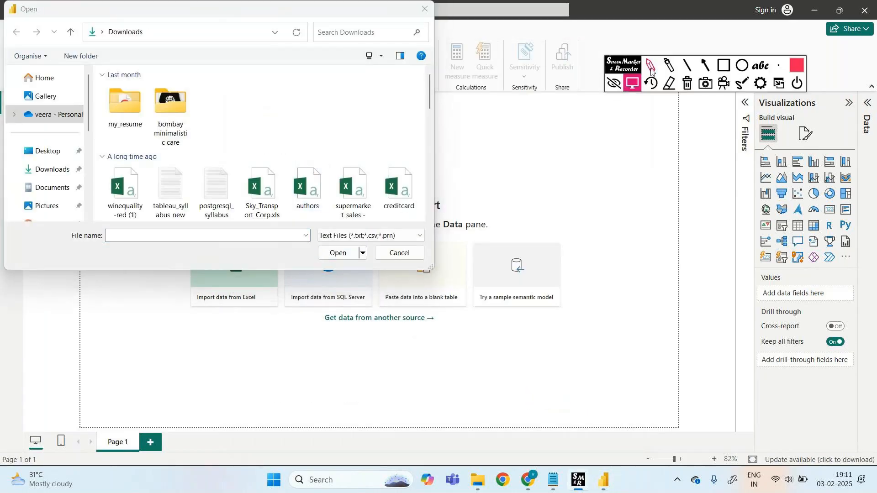
mouse_move(243, 160)
left_mouse_down()
mouse_move(231, 224)
mouse_move(282, 187)
mouse_move(242, 162)
left_mouse_up()
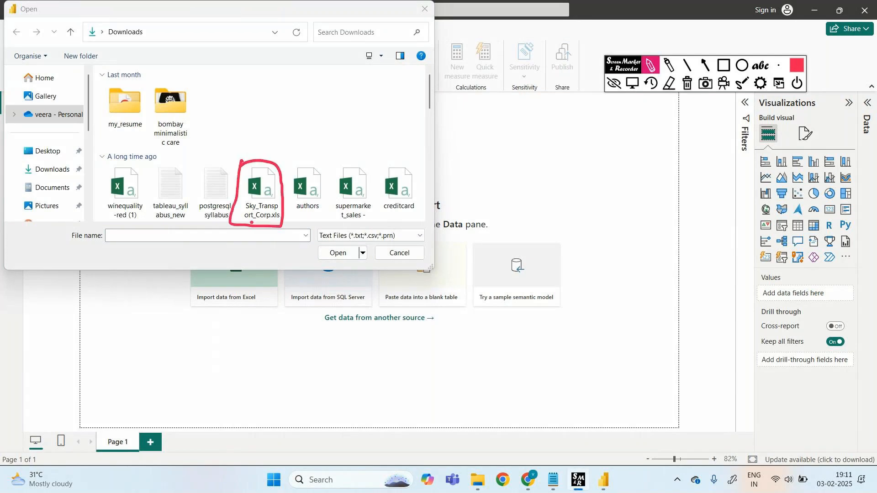
left_click(672, 83)
left_click(614, 83)
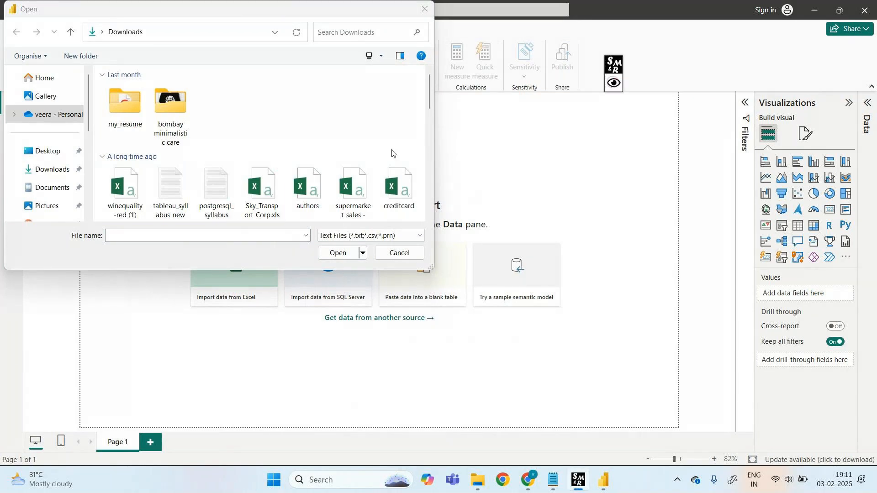
- Open the Sky_Transport_Corp.xlsx - Worksheet (1) file for import
left_click(259, 213)
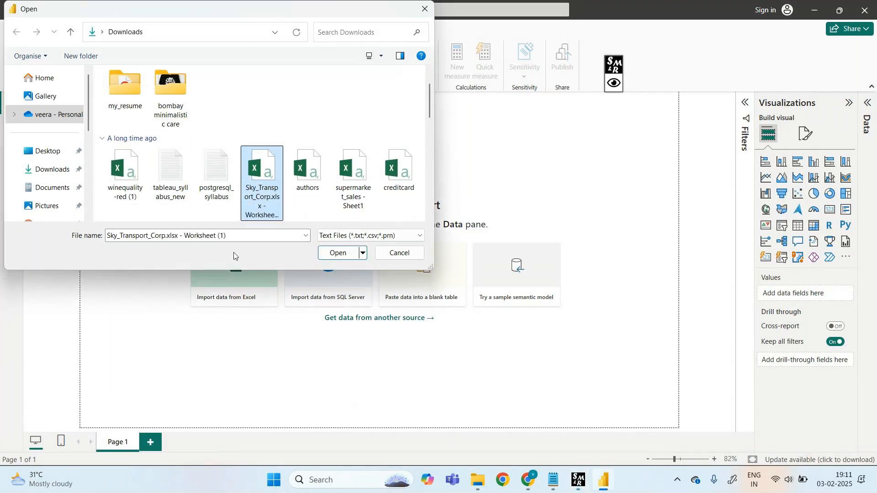
left_click(339, 259)
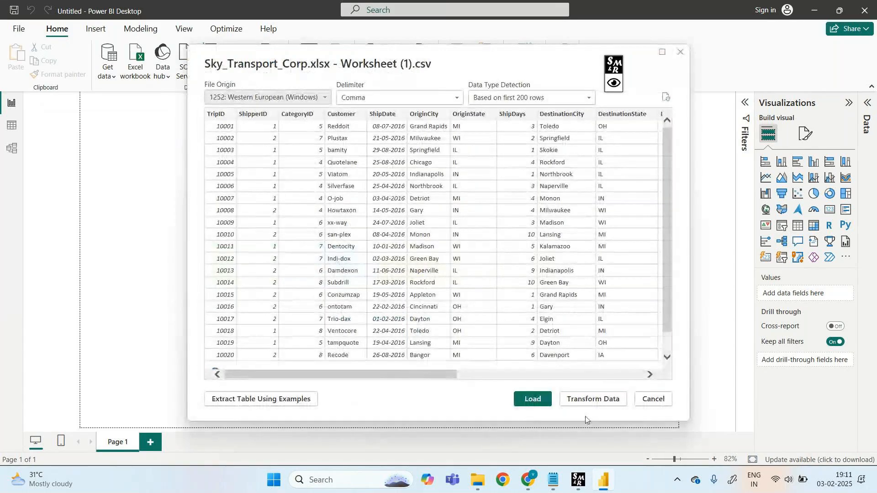
- Draw red boxes around the Load and Transform Data options of the preview, and mark the area below Transform Data
left_click(619, 86)
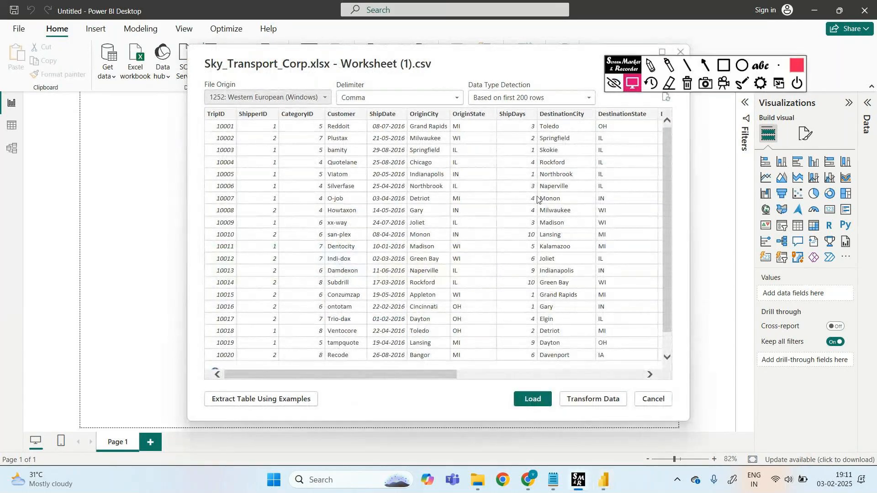
left_click(725, 68)
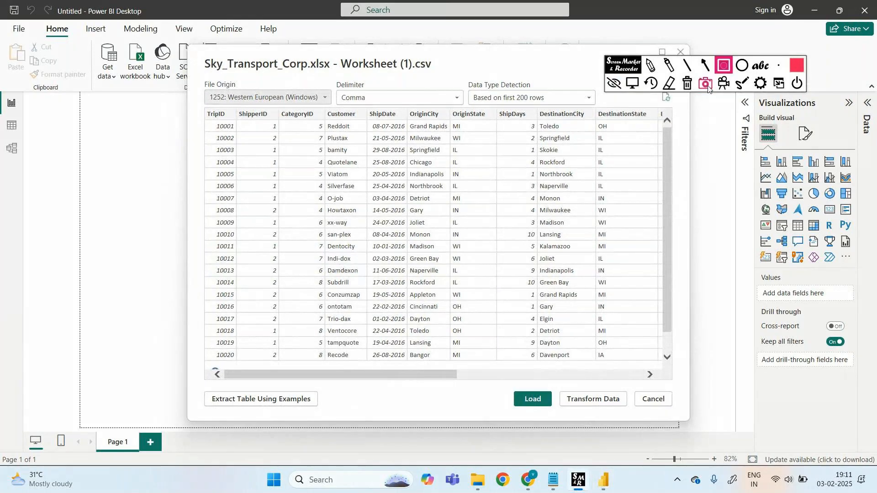
mouse_move(493, 381)
left_mouse_down()
mouse_move(557, 413)
mouse_move(629, 419)
left_mouse_up()
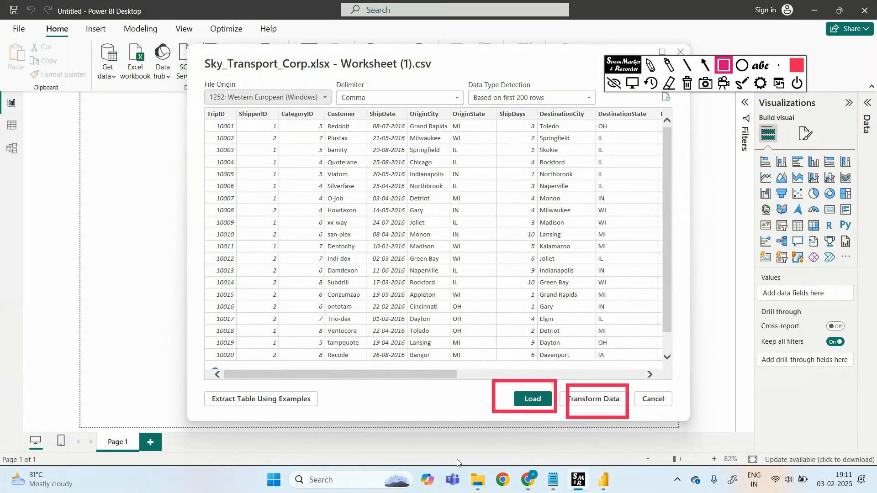
left_click_drag(601, 429, 609, 444)
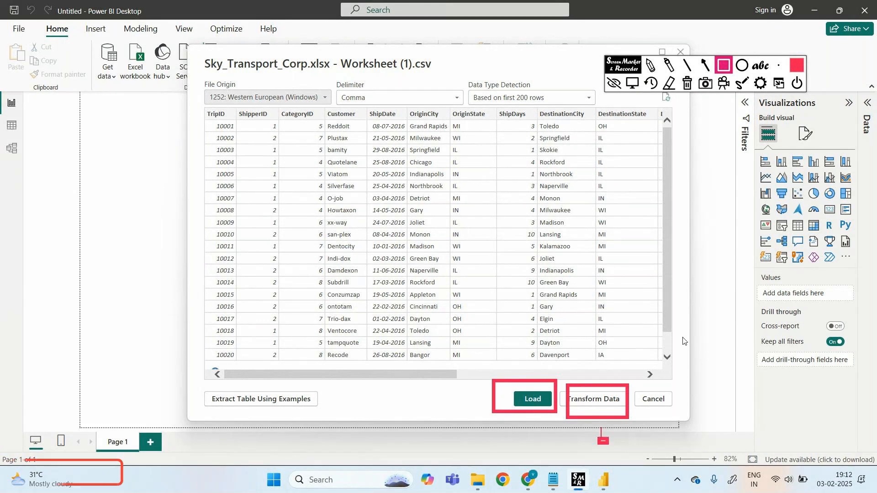
- Draw an arrow from the Transform Data box, handwrite "Transform Data" beside it, and frame the note
left_click(652, 65)
mouse_move(603, 445)
left_mouse_down()
mouse_move(613, 455)
mouse_move(663, 441)
left_mouse_up()
mouse_move(663, 441)
left_mouse_down()
mouse_move(773, 436)
mouse_move(792, 410)
mouse_move(660, 452)
left_mouse_up()
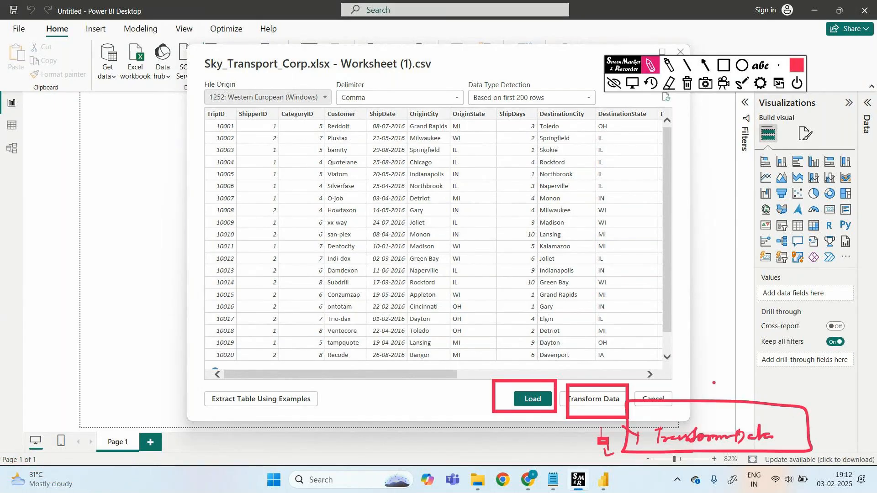
- Handwrite a framed "ETL" note above the Transform Data note, and erase the annotations belonging to Transform Data
left_click_drag(713, 383, 731, 377)
left_click_drag(762, 369, 763, 383)
left_click_drag(756, 376, 764, 375)
left_click_drag(769, 371, 781, 371)
mouse_move(775, 371)
left_mouse_down()
mouse_move(774, 382)
mouse_move(795, 381)
left_mouse_up()
mouse_move(744, 390)
left_mouse_down()
mouse_move(802, 380)
mouse_move(727, 360)
mouse_move(733, 389)
left_mouse_up()
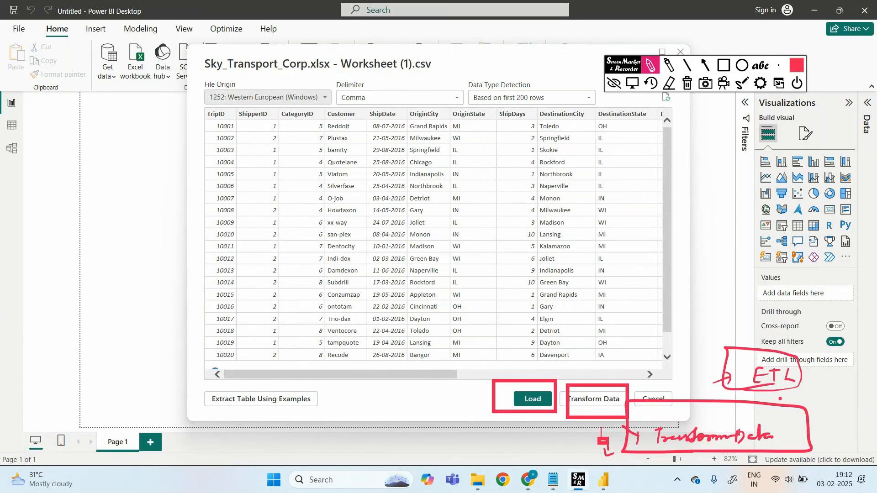
left_click(669, 89)
mouse_move(600, 388)
left_mouse_down()
mouse_move(623, 414)
mouse_move(722, 394)
mouse_move(774, 367)
mouse_move(741, 433)
mouse_move(589, 445)
mouse_move(609, 452)
mouse_move(607, 433)
left_mouse_up()
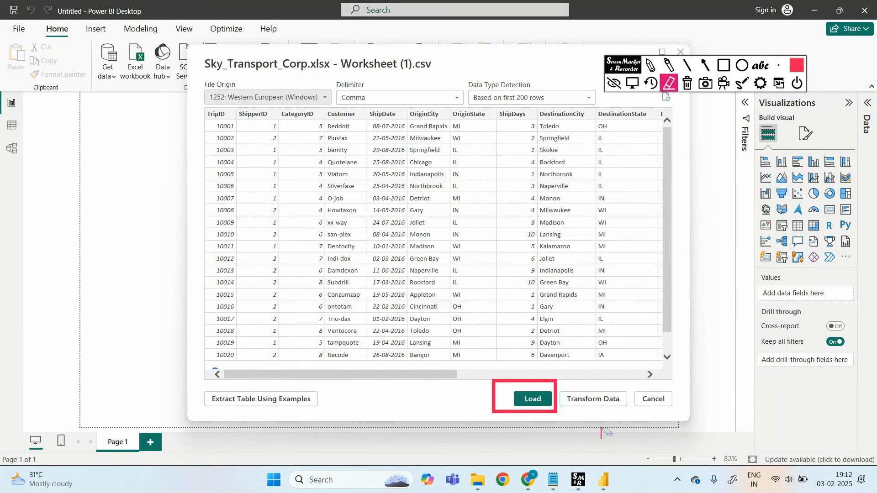
- Draw an arrow down from the boxed Load option, handwrite "Load" beside it, and clear all annotations
left_click(651, 65)
mouse_move(533, 416)
left_mouse_down()
mouse_move(538, 437)
mouse_move(584, 444)
left_mouse_up()
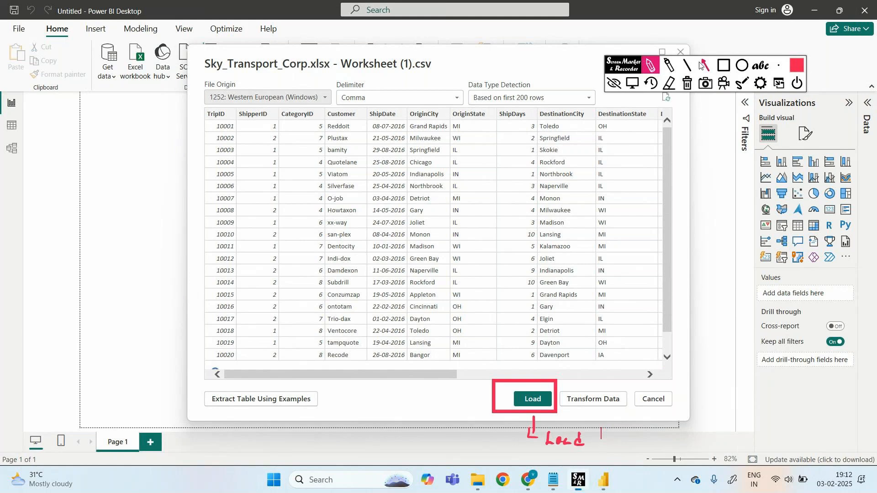
left_click(700, 65)
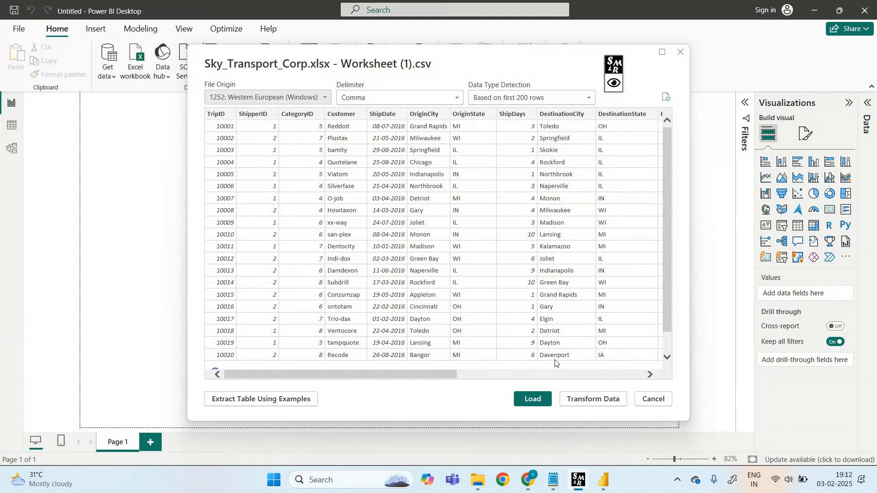
- Load the Sky_Transport_Corp data into the report and expand its table to list the fields
left_click(533, 398)
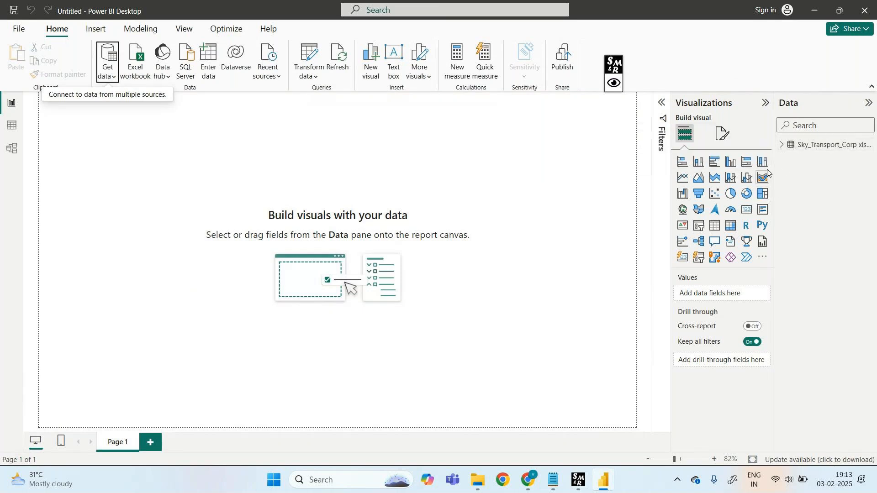
left_click(782, 146)
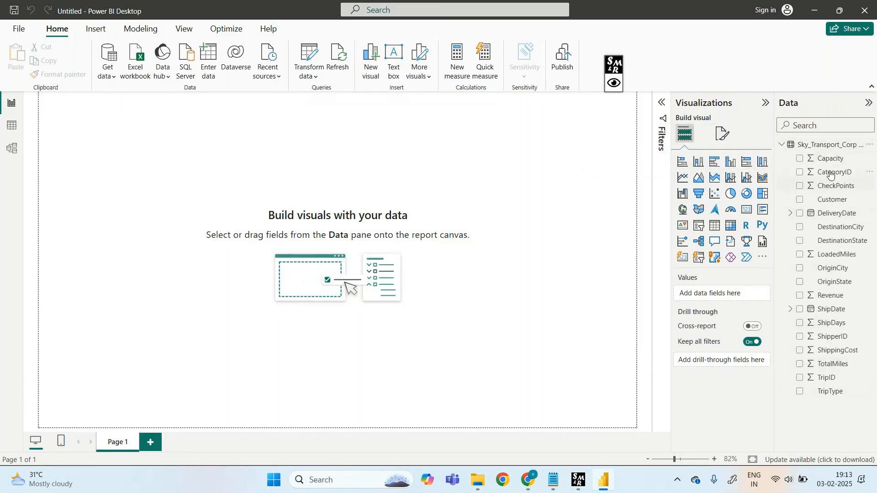
- Examine the loaded Sky_Transport_Corp rows and row count in table view, and return to report view
left_click(11, 132)
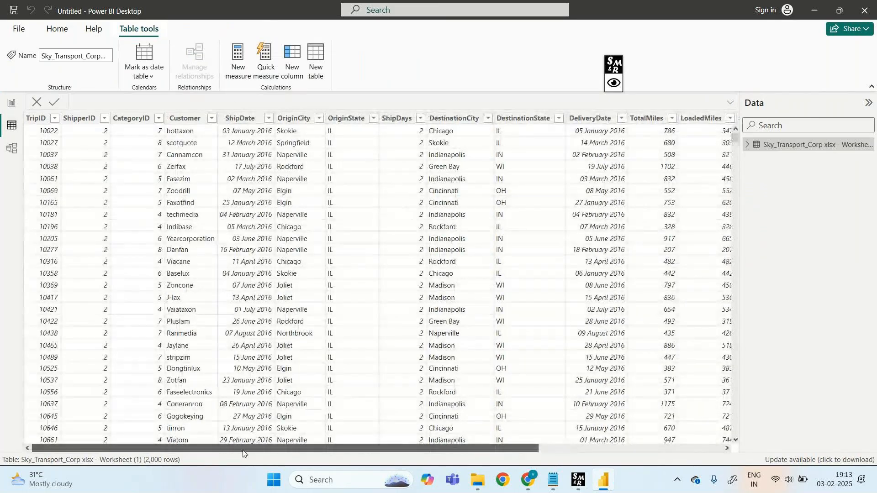
left_click_drag(285, 453, 126, 474)
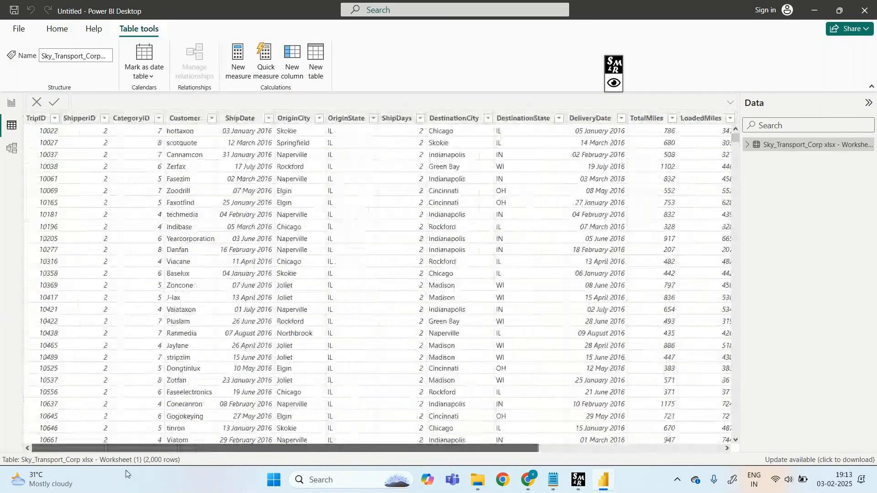
left_click_drag(185, 452, 108, 491)
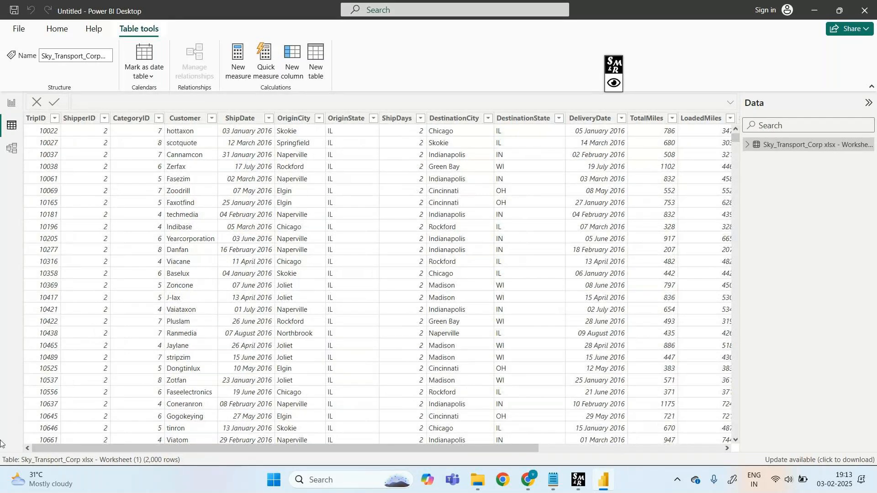
left_click(10, 104)
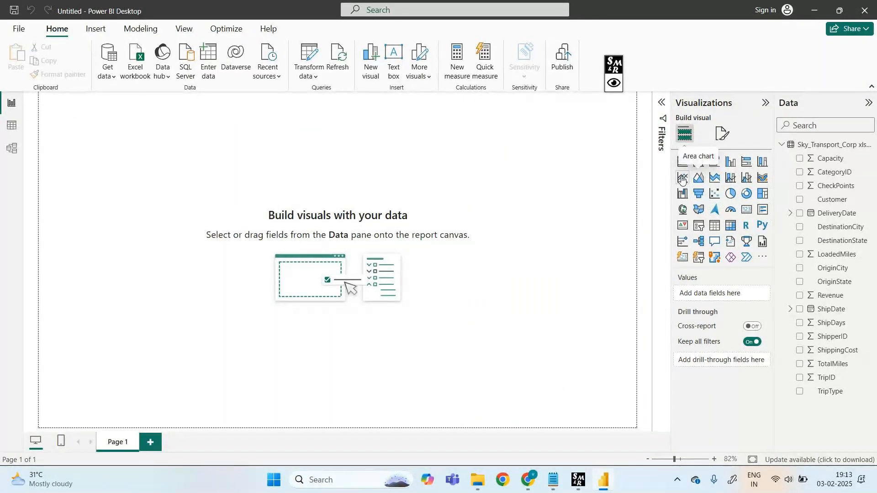
- Add a 100% stacked bar chart to Page 1, enlarge it, and reposition it on the canvas
left_click(746, 163)
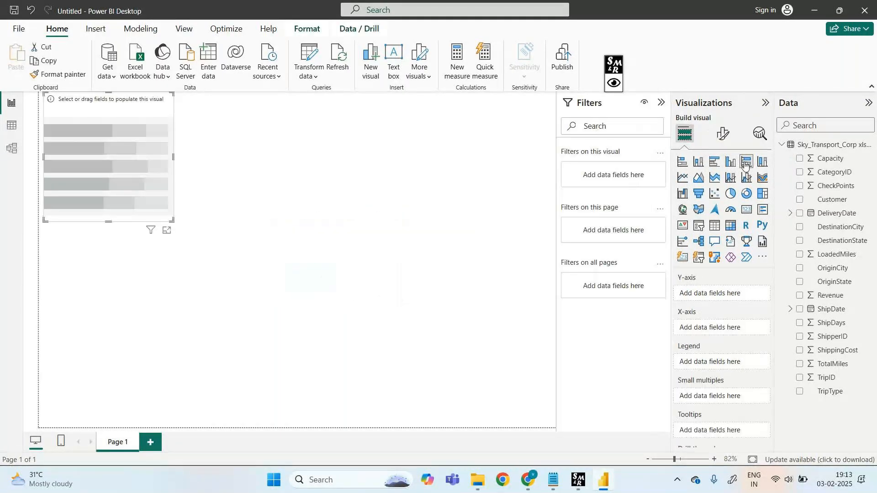
left_click_drag(129, 105, 445, 139)
left_click_drag(368, 147, 290, 137)
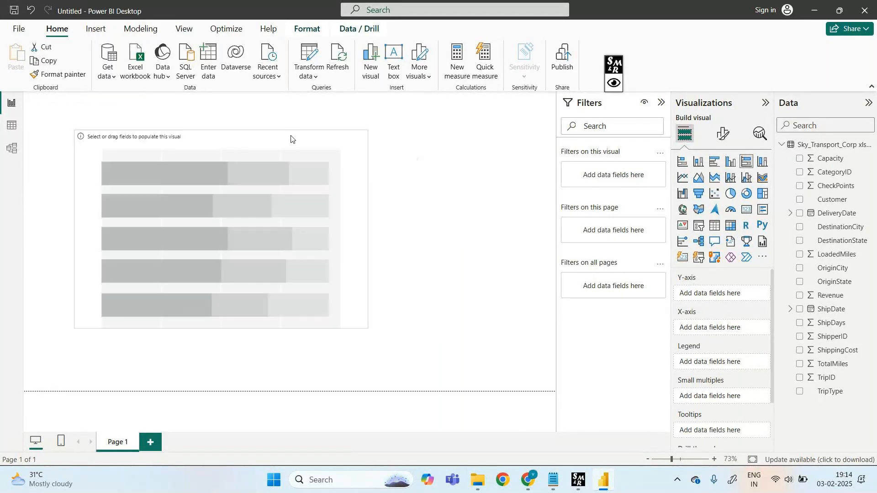
- Shrink the empty bar chart from its upper corner, deselect it, and enlarge it again
left_click_drag(368, 129, 350, 169)
left_click(401, 181)
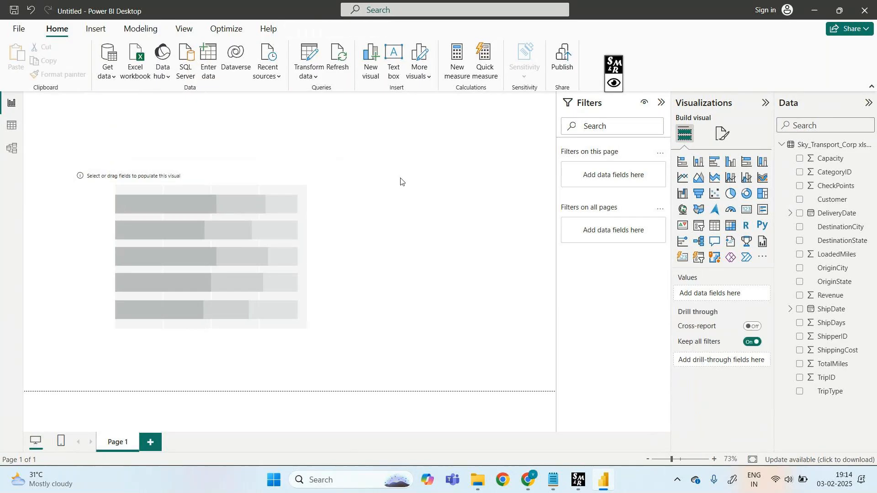
left_click(322, 195)
left_click_drag(350, 170, 361, 136)
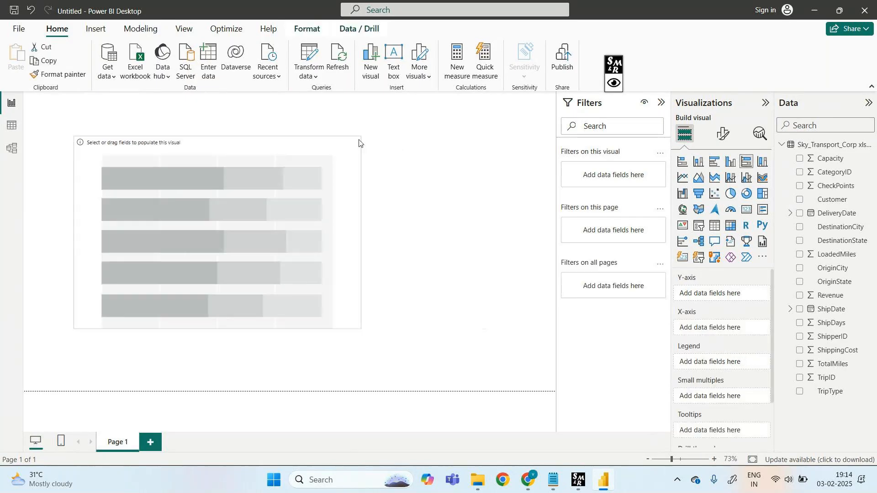
left_click(424, 196)
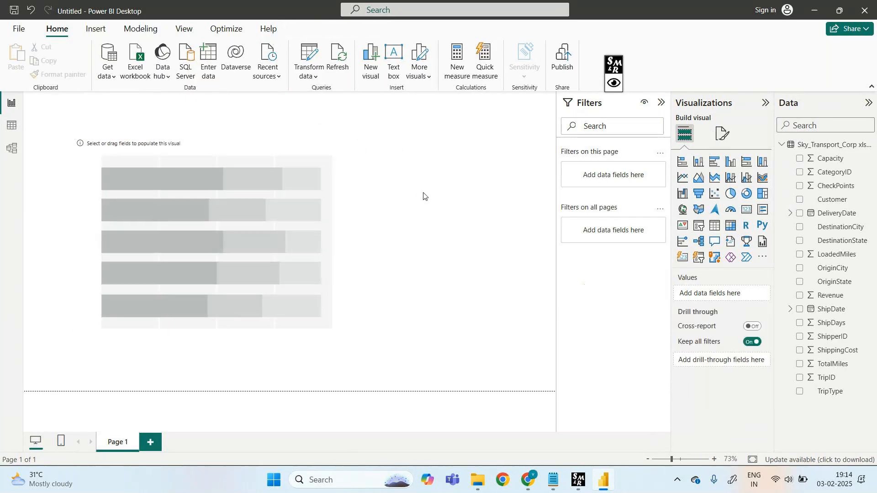
- Assign DestinationState to the bar chart's Y-axis and Revenue to its X-axis, and show the chart in focus mode
left_click(358, 201)
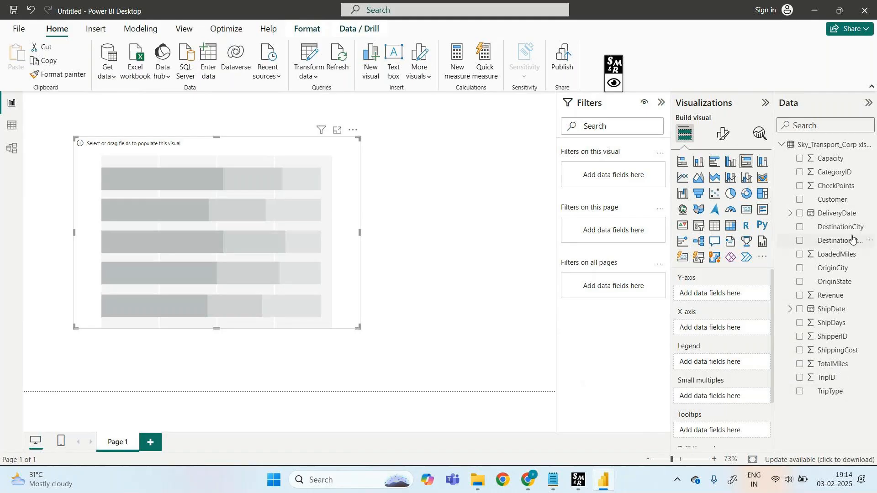
left_click_drag(851, 237, 747, 287)
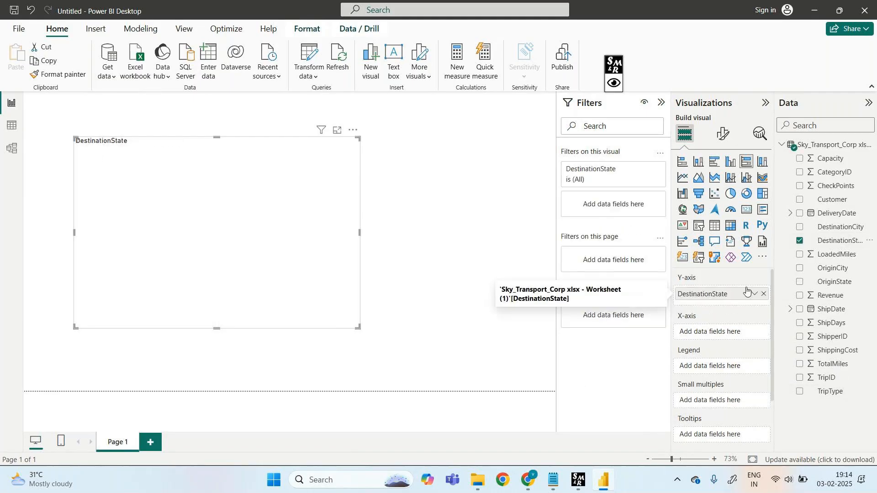
left_click_drag(825, 296, 733, 329)
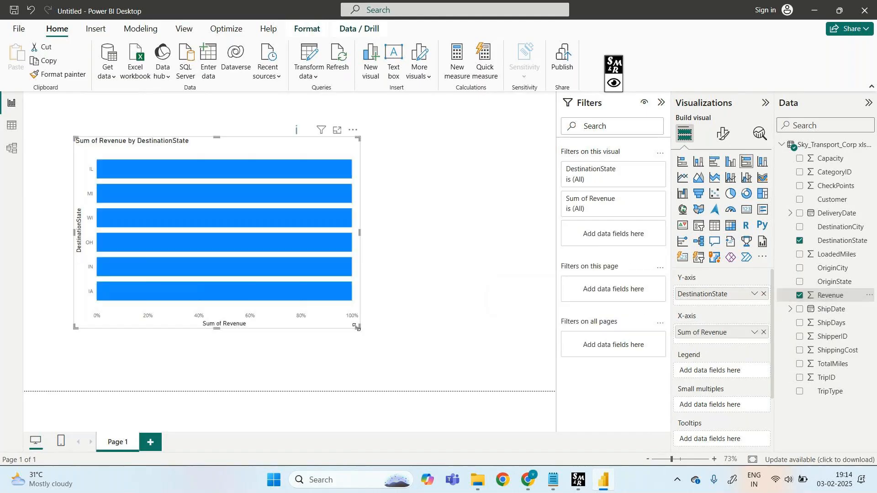
left_click(338, 131)
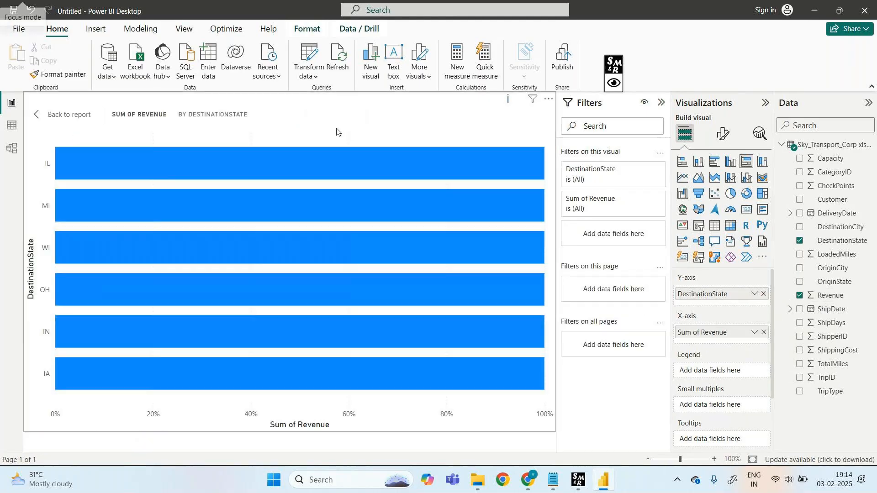
mouse_move(311, 168)
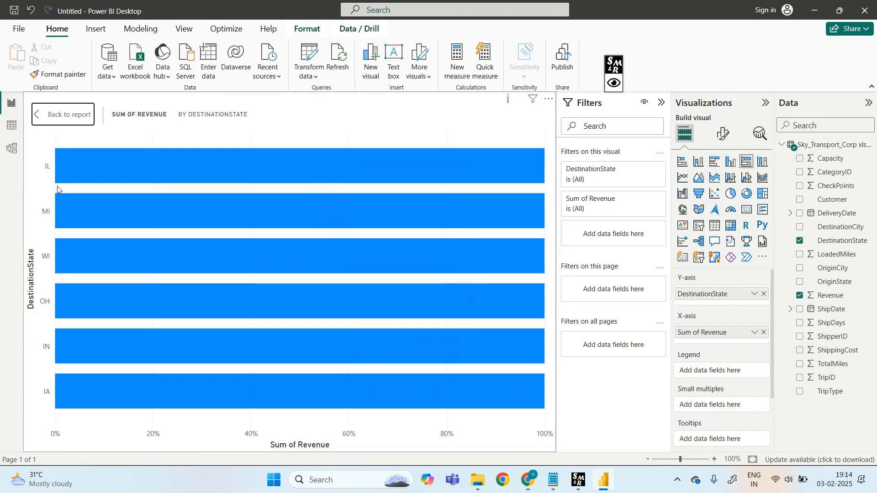
- Exit the chart's focus mode and rename Page 1 as "100% stacked barchart"
left_click(62, 115)
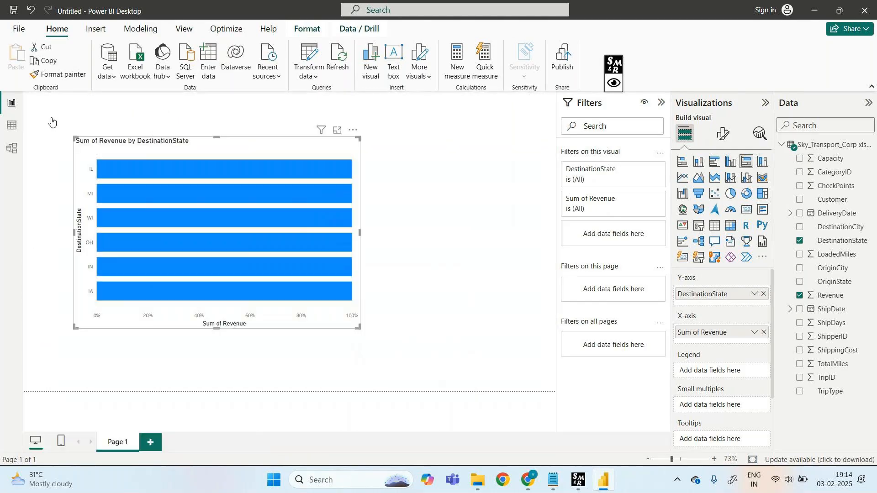
right_click(118, 444)
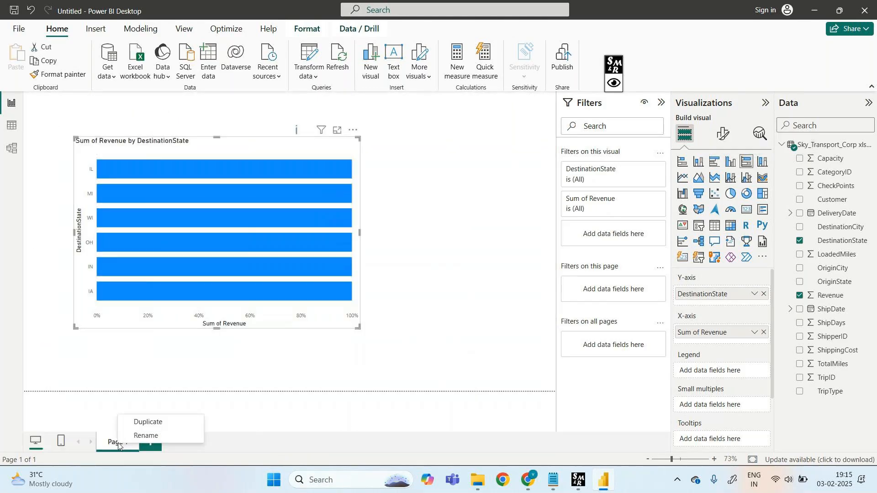
left_click(152, 436)
type("100")
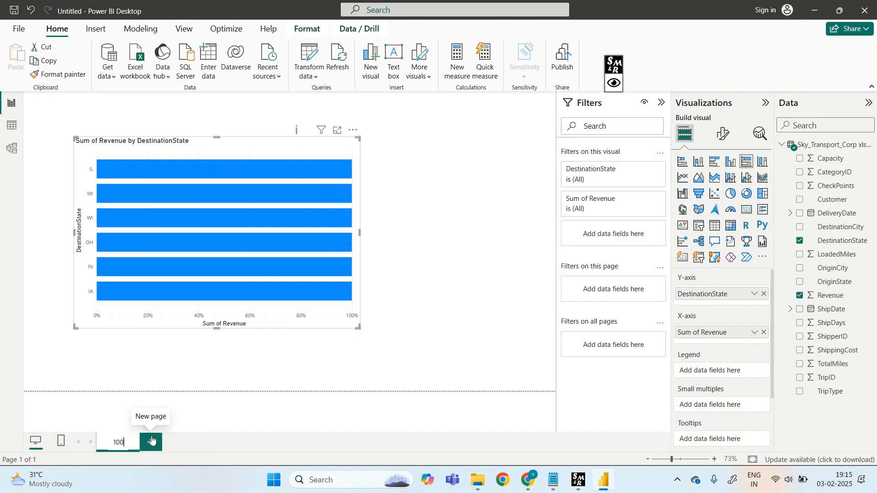
type("% st")
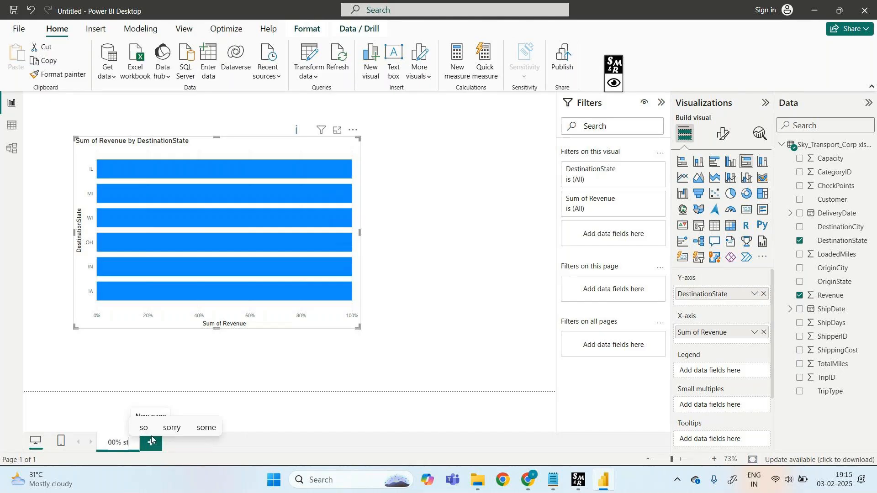
type("acked b")
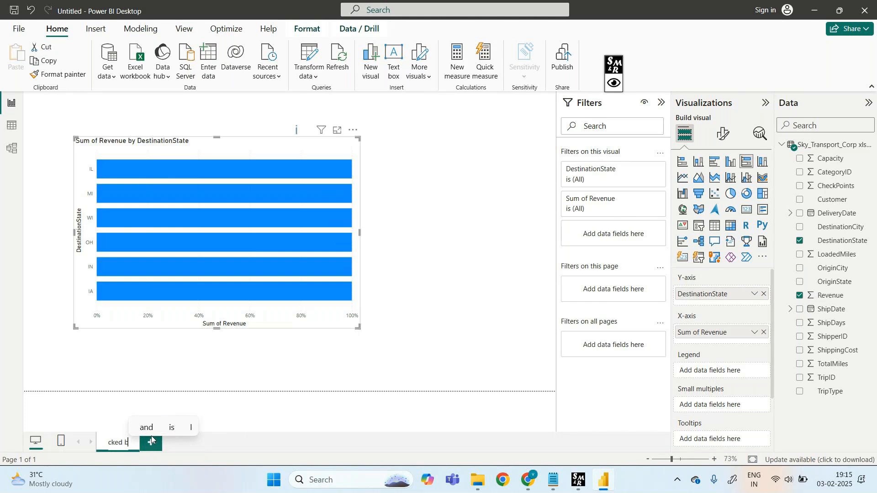
type("archart")
left_click(239, 421)
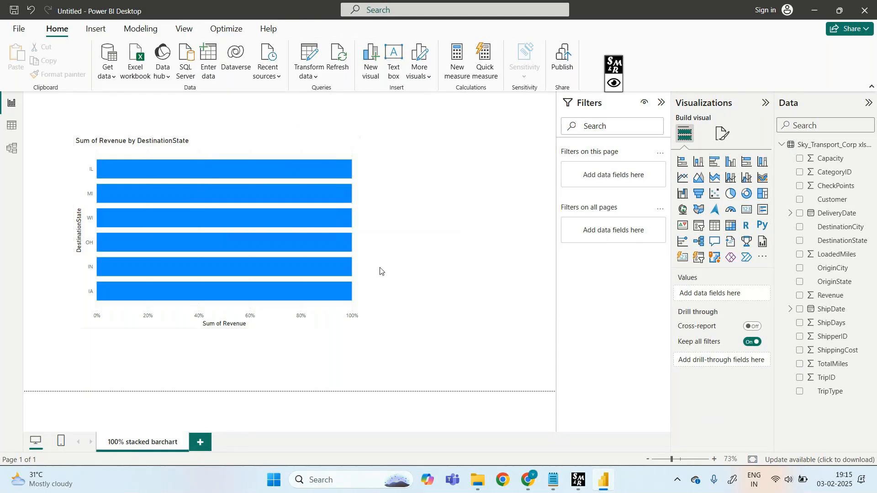
- Bracket the chart's bars with the screen marker pen, and clear the annotation
left_click(613, 84)
left_click(650, 65)
mouse_move(401, 167)
left_mouse_down()
mouse_move(399, 221)
mouse_move(375, 301)
left_mouse_up()
left_click_drag(442, 204, 441, 216)
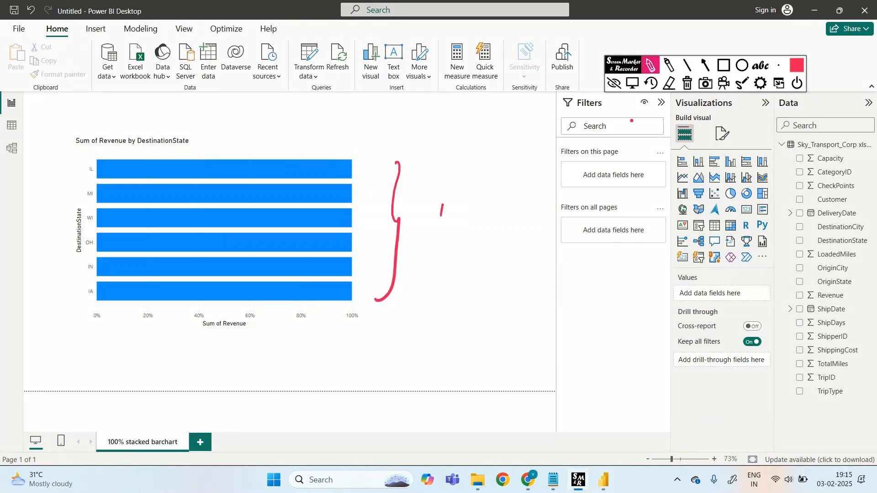
left_click(687, 84)
left_click(614, 84)
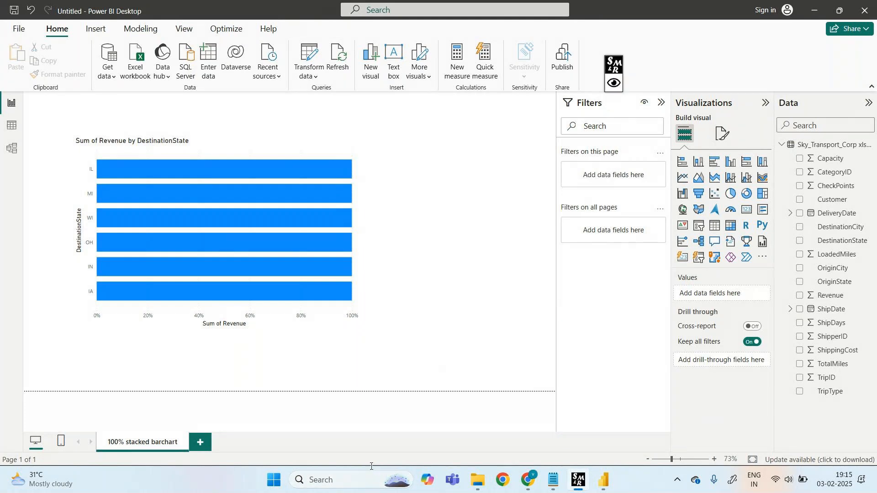
- Switch to OneNote, add a blank page, and handwrite "100%" near its upper edge
left_click(367, 486)
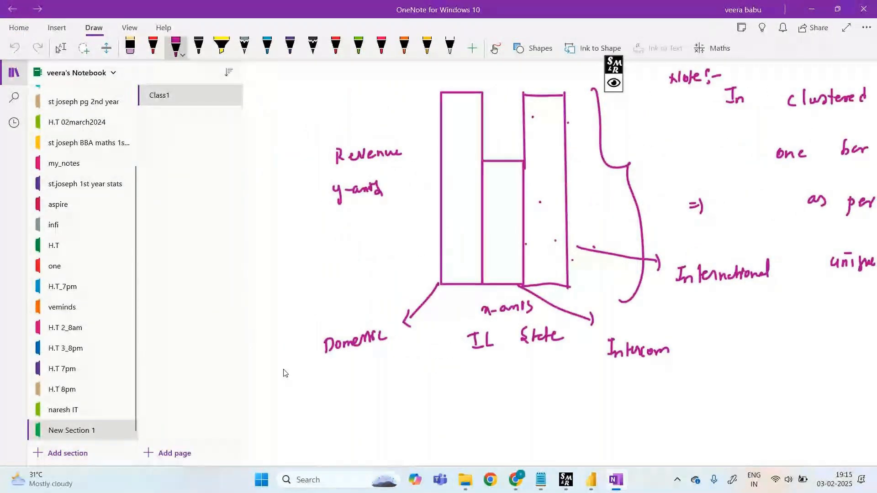
key("ctrl+n")
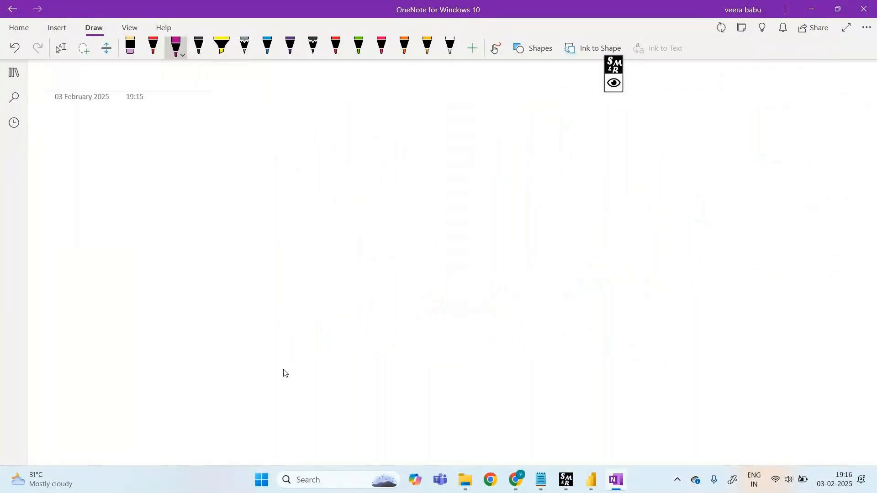
mouse_move(169, 133)
left_mouse_down()
mouse_move(168, 147)
mouse_move(189, 146)
left_mouse_up()
left_click(185, 137)
left_click(195, 145)
- Mute the participant with the open microphone in GoTo Meeting, and return to the OneNote page
mouse_move(529, 489)
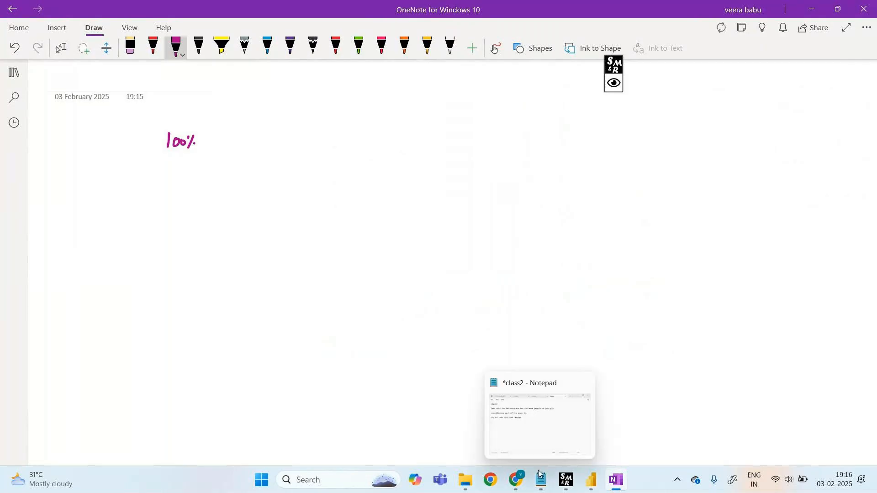
left_click(485, 408)
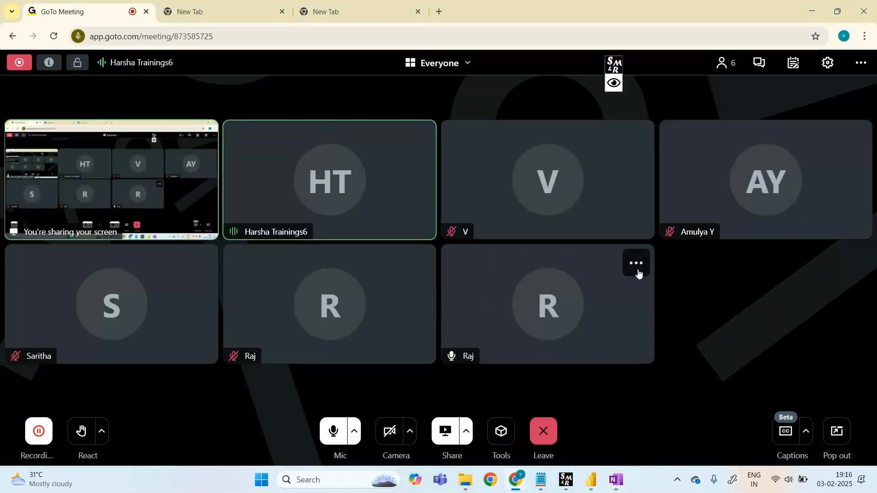
left_click(637, 270)
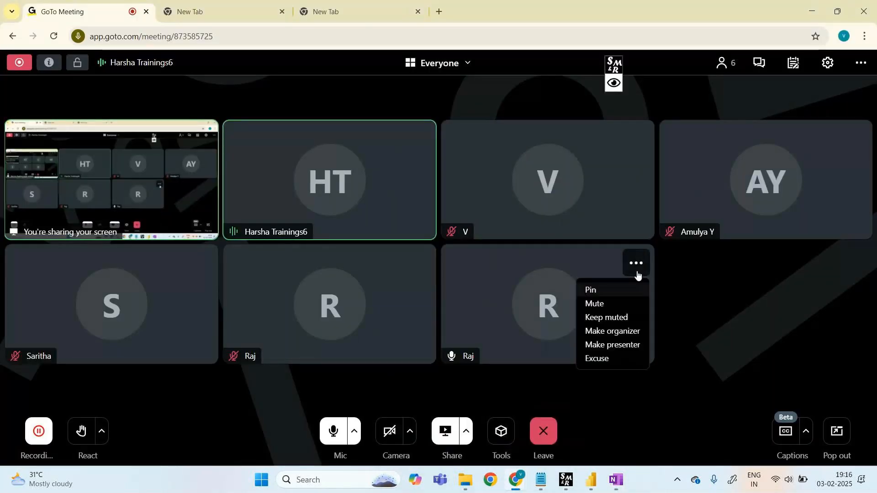
left_click(600, 306)
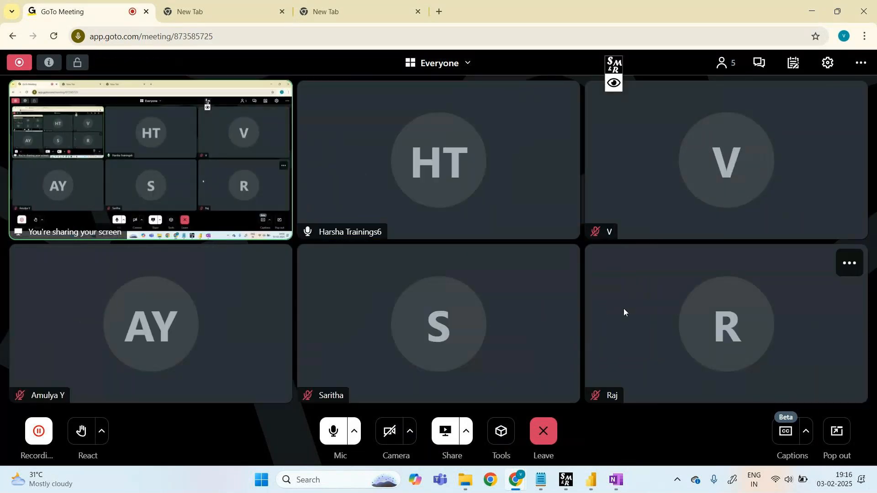
mouse_move(617, 481)
left_click(614, 435)
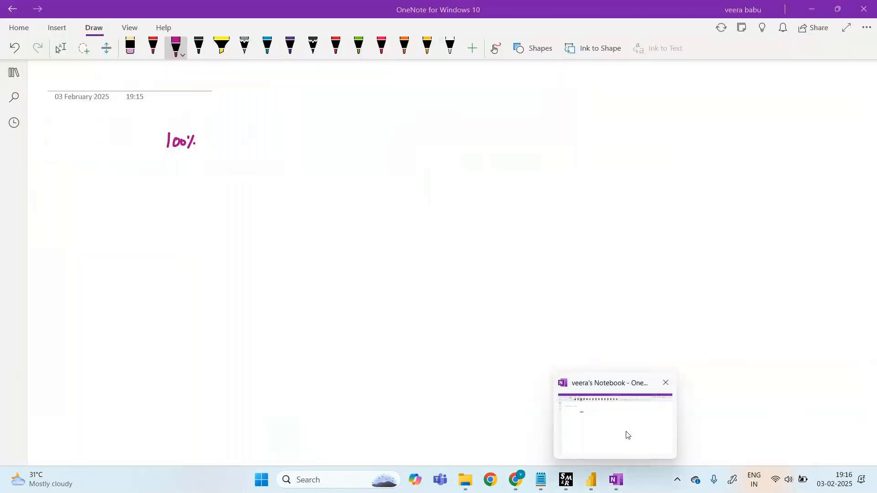
left_click(628, 435)
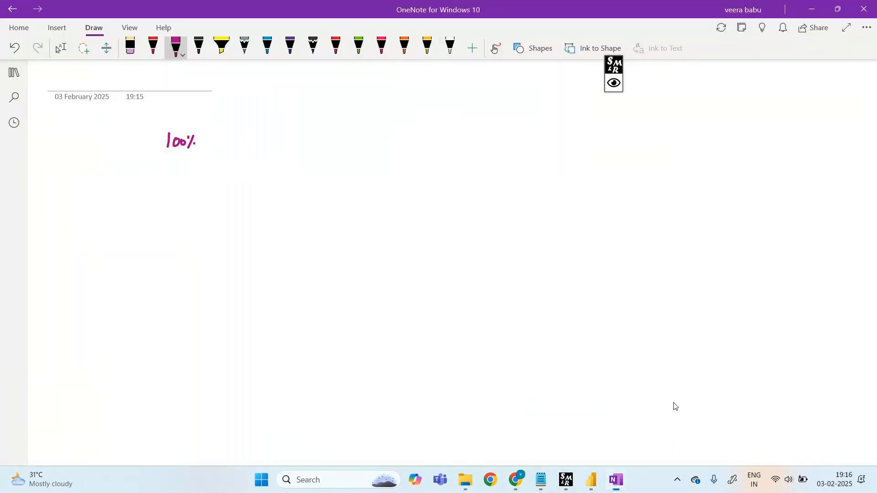
- Switch back to Power BI Desktop, and add an enlarged stacked column chart on a new report page
mouse_move(581, 466)
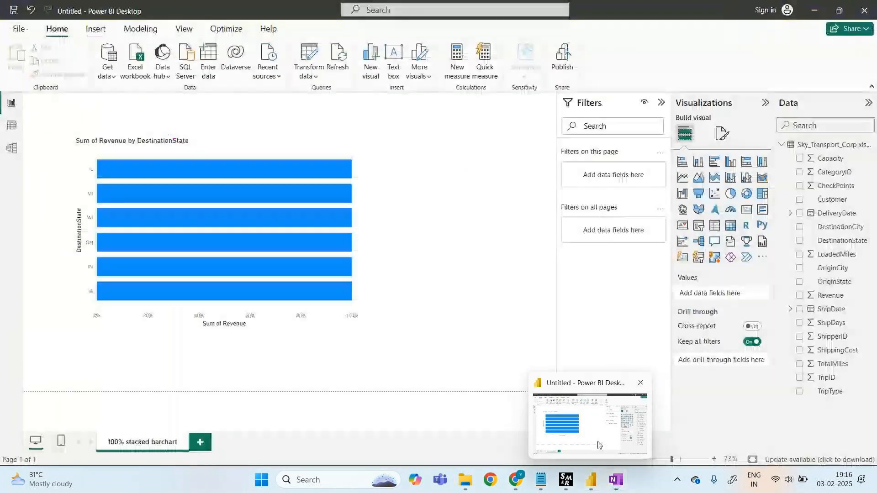
left_click(600, 445)
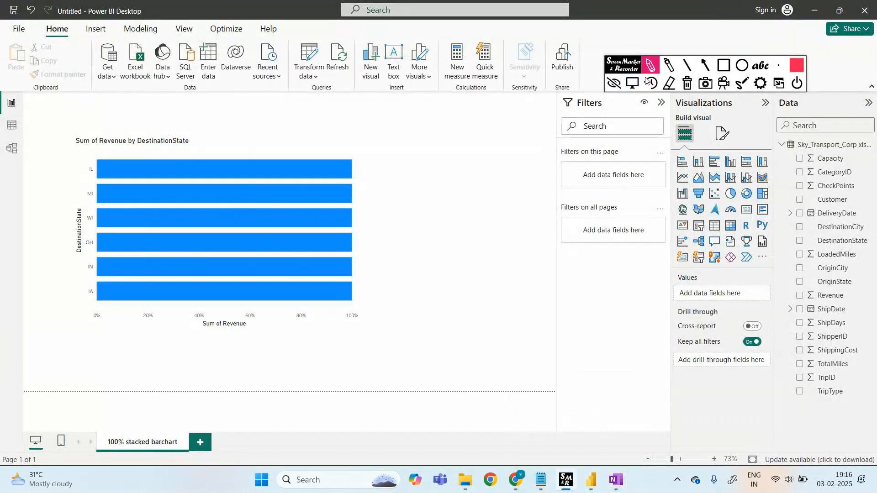
left_click(615, 82)
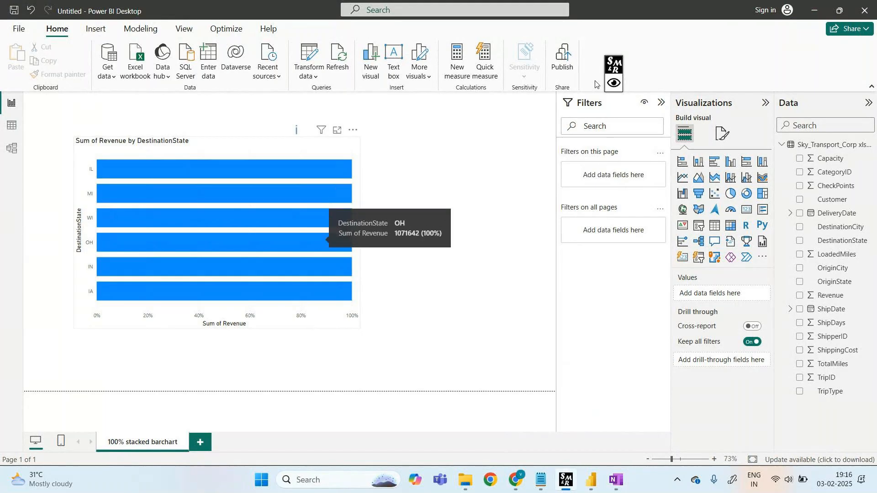
left_click(200, 443)
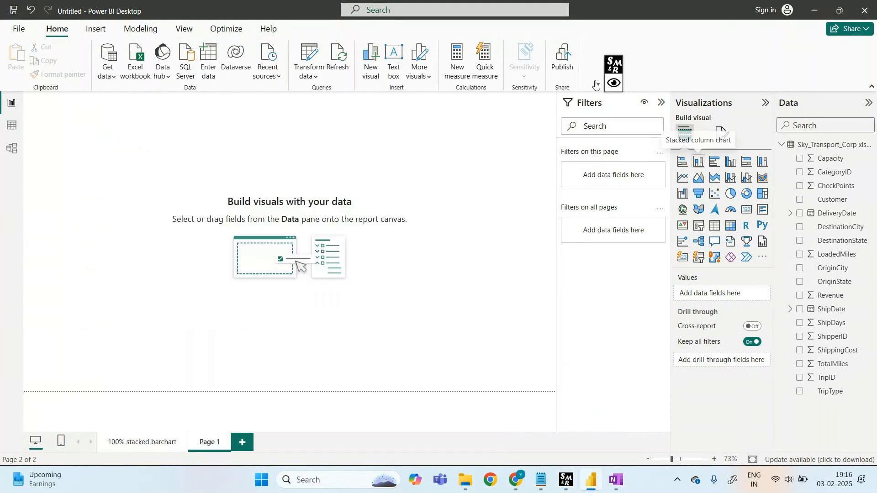
left_click(699, 162)
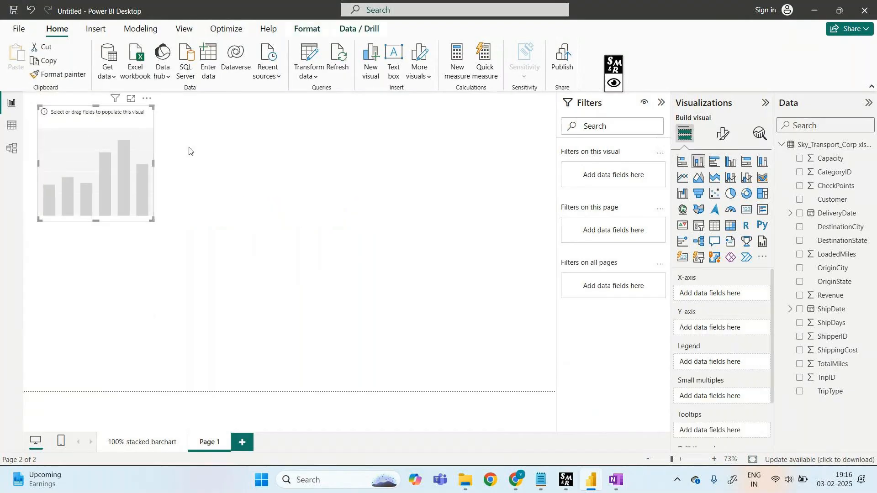
left_click_drag(125, 122, 414, 129)
- Plot Revenue by DestinationState in the new chart, enlarge it, and convert it to a stacked bar chart
left_click_drag(841, 241, 355, 225)
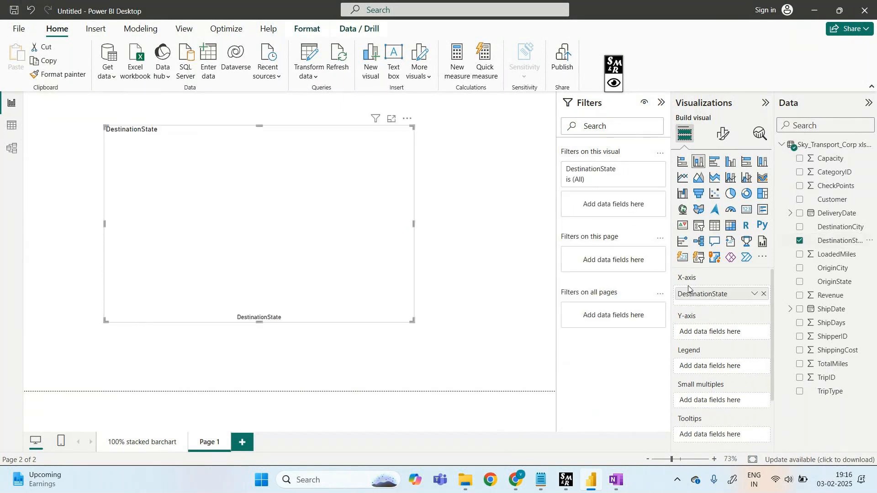
left_click_drag(830, 295, 315, 232)
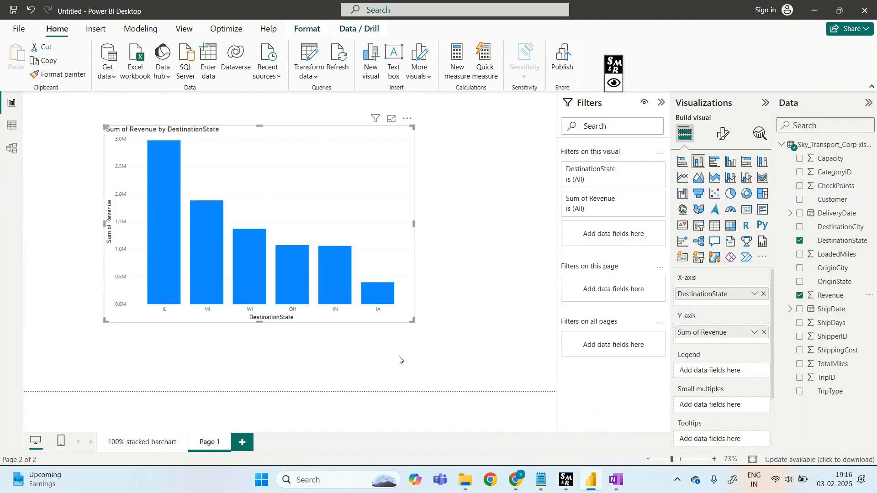
left_click_drag(413, 322, 474, 366)
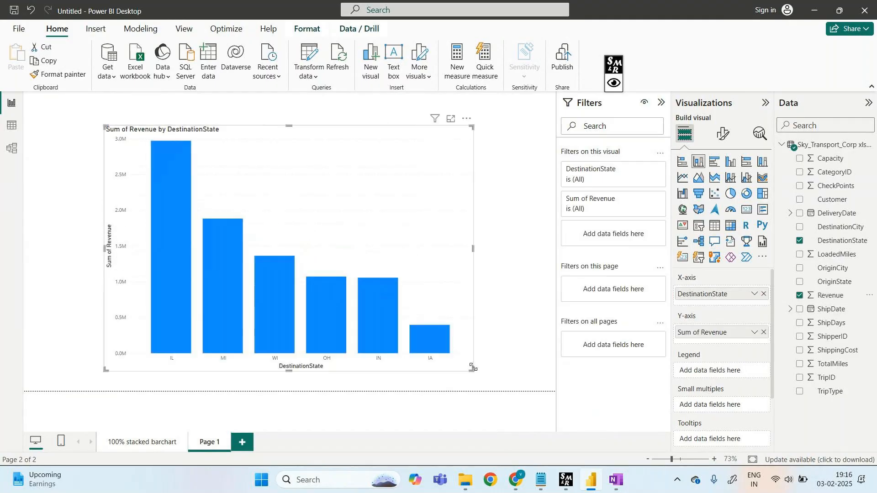
left_click(683, 161)
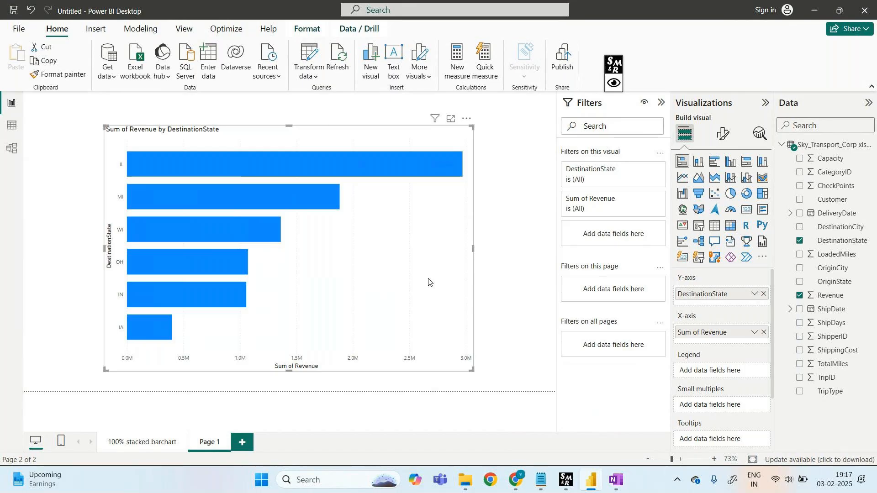
- Bracket both sides of the bar chart with the screen marker, handwrite "highest & lowest" beside it, and hide the annotations
left_click(614, 83)
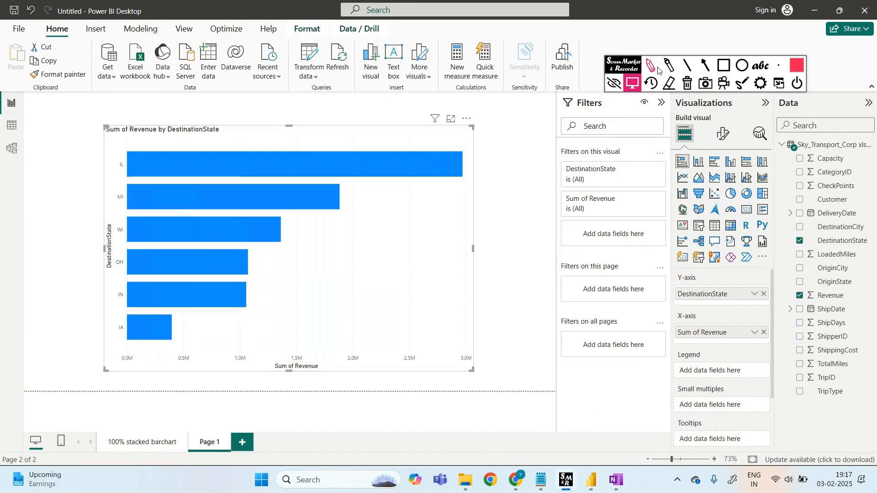
mouse_move(478, 151)
left_mouse_down()
mouse_move(501, 255)
mouse_move(460, 381)
left_mouse_up()
mouse_move(507, 184)
left_mouse_down()
mouse_move(516, 206)
mouse_move(524, 192)
mouse_move(530, 206)
mouse_move(562, 197)
left_mouse_up()
mouse_move(534, 241)
left_mouse_down()
mouse_move(544, 241)
mouse_move(518, 301)
left_mouse_up()
left_click_drag(530, 292, 574, 297)
mouse_move(81, 152)
left_mouse_down()
mouse_move(71, 163)
mouse_move(63, 334)
mouse_move(101, 359)
left_mouse_up()
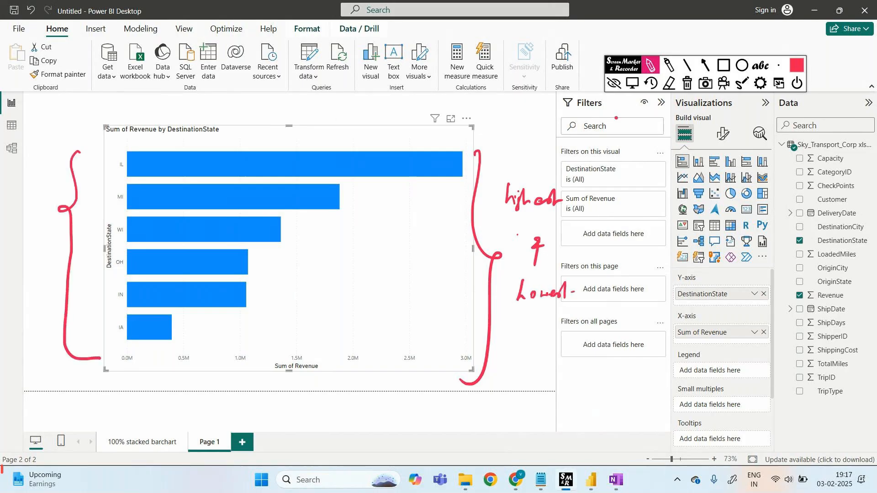
left_click(614, 83)
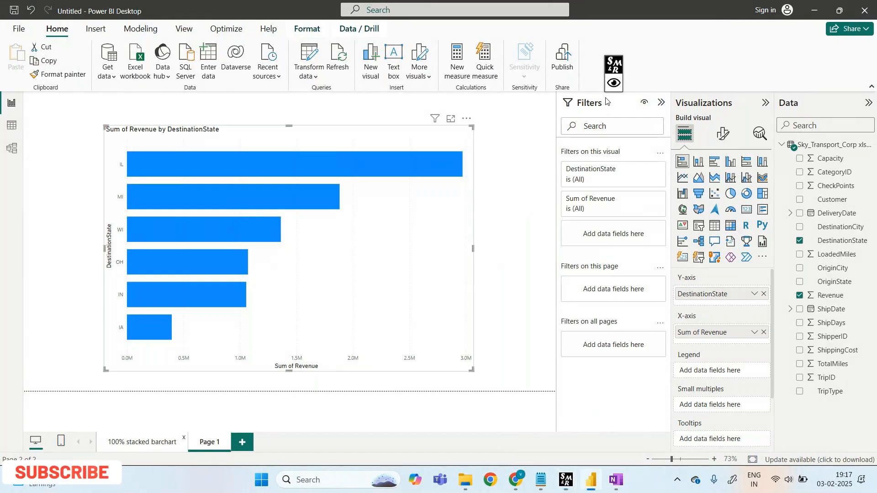
- Examine the revenue tooltips on the 100% stacked barchart page, and return to Page 1
left_click(142, 442)
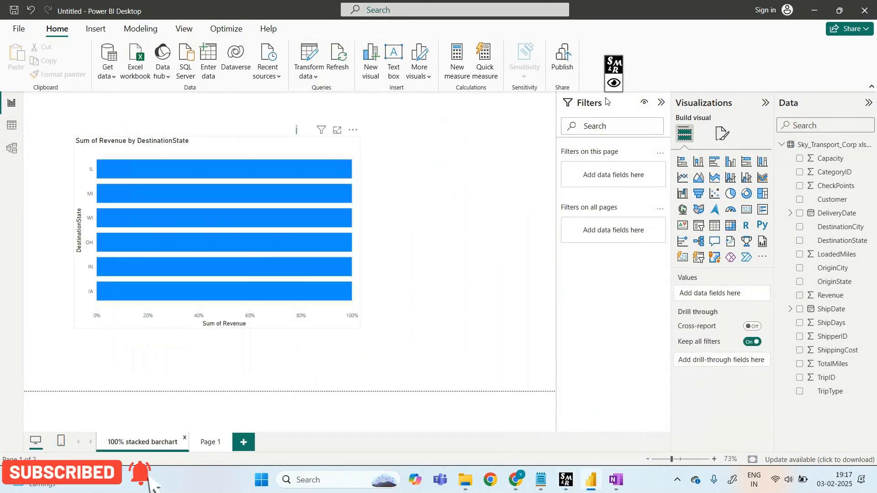
mouse_move(281, 189)
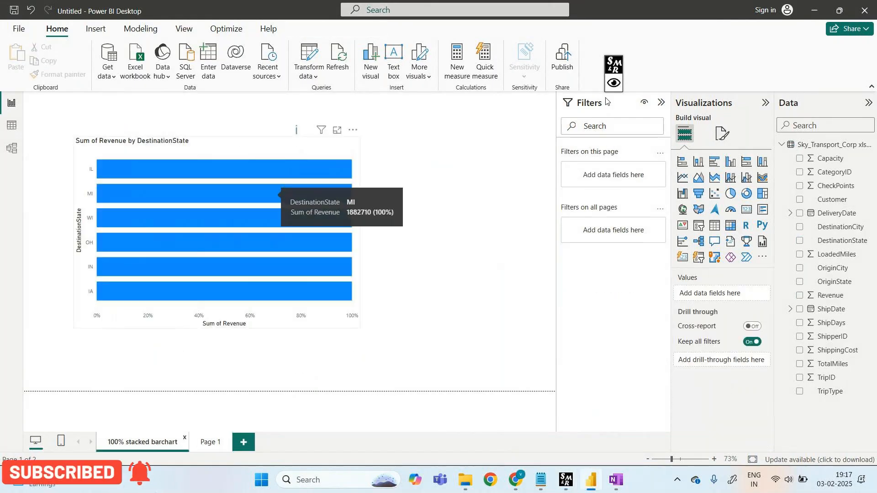
mouse_move(267, 218)
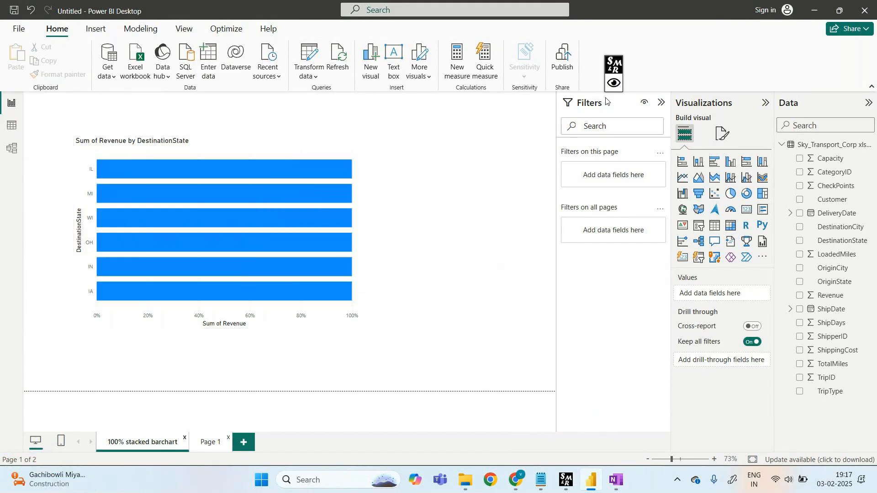
left_click(213, 442)
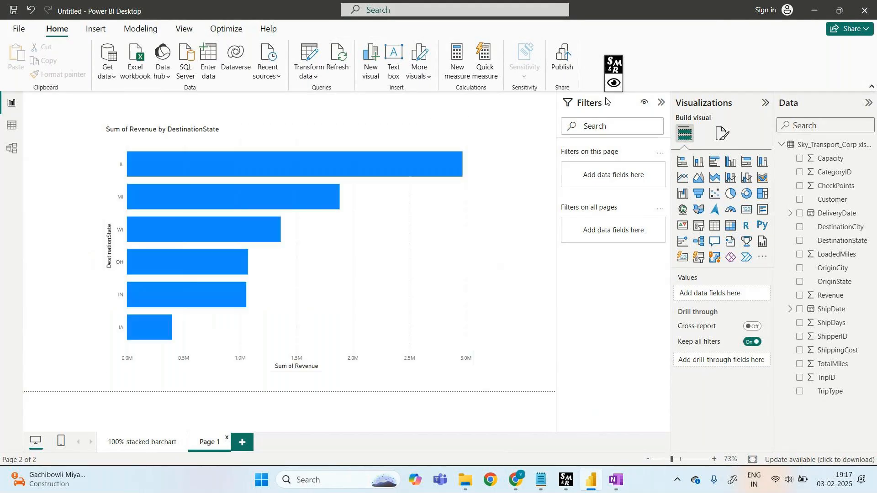
left_click(763, 161)
left_click(386, 118)
key("Delete")
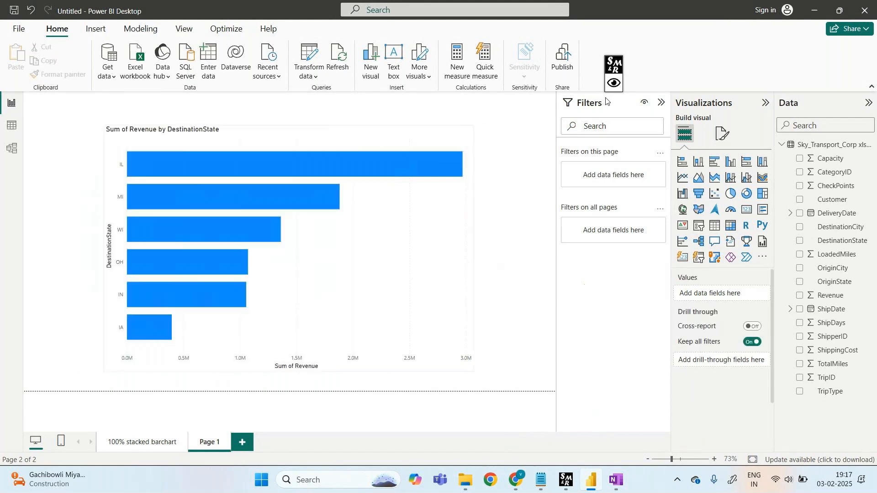
- Convert the revenue chart on Page 1 to a 100% stacked column chart
left_click(393, 256)
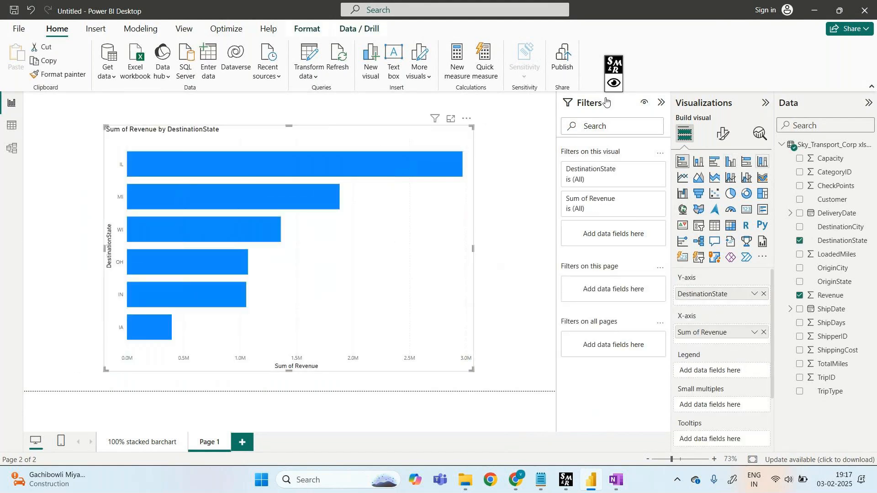
left_click(762, 162)
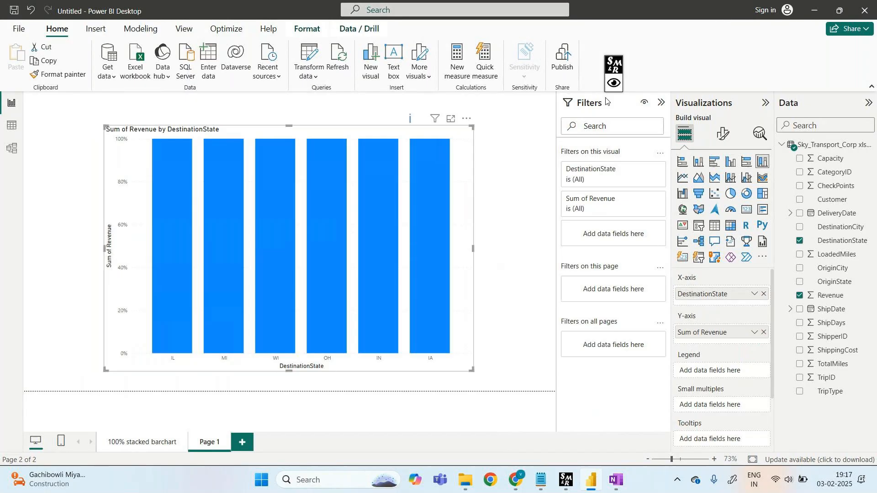
- Show the 100% stacked barchart page again
key("ctrl+Page_Up")
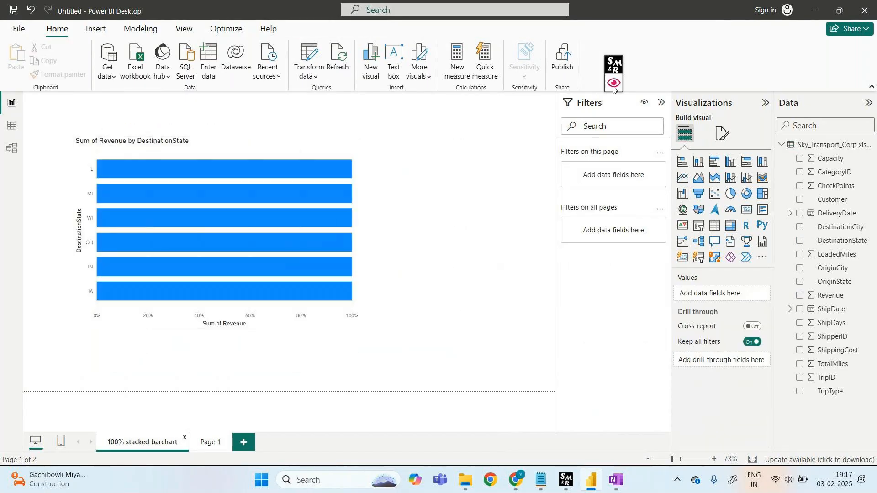
left_click(613, 82)
left_click(651, 65)
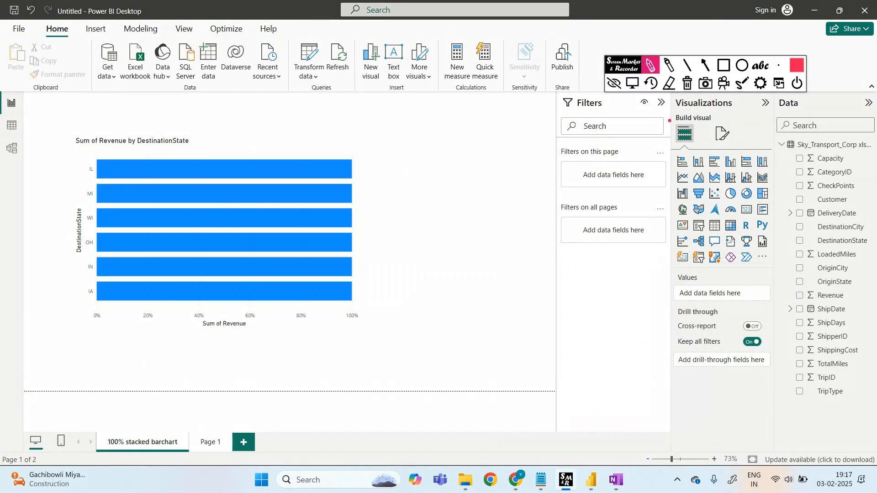
left_click(613, 84)
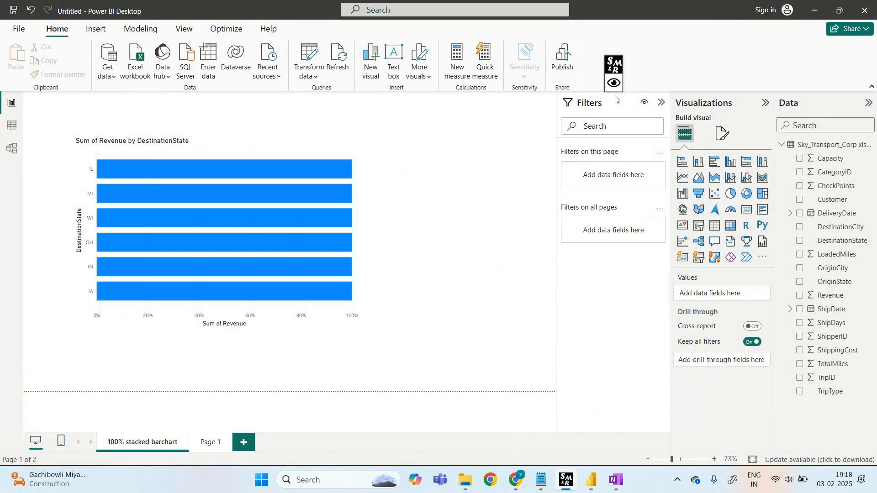
- Switch to OneNote and erase the handwritten "100%" from the note page
left_click(614, 433)
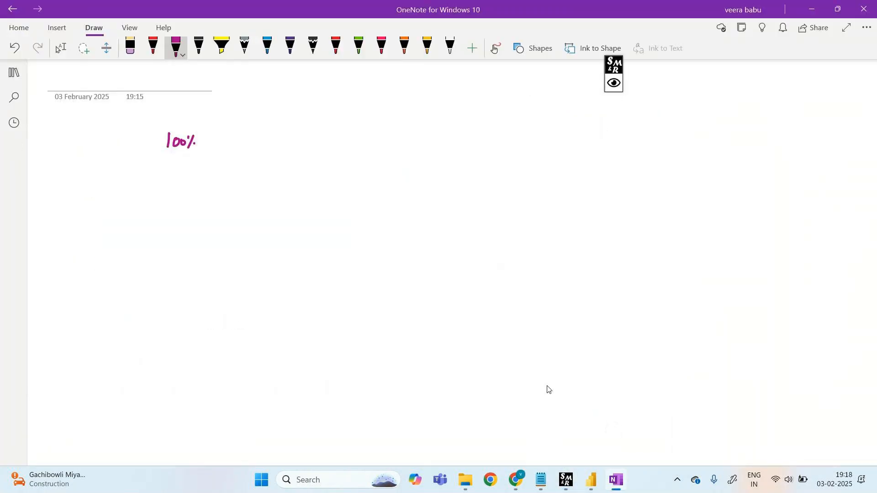
left_click(130, 48)
mouse_move(169, 141)
left_mouse_down()
mouse_move(208, 152)
mouse_move(231, 144)
mouse_move(232, 153)
left_mouse_up()
- Handwrite "bar [horizontall wise]" in magenta ink near the top of the note page
left_click(176, 46)
mouse_move(285, 131)
left_mouse_down()
mouse_move(274, 133)
mouse_move(283, 157)
mouse_move(296, 153)
left_mouse_up()
left_click_drag(303, 145, 373, 150)
mouse_move(380, 137)
left_mouse_down()
mouse_move(381, 149)
mouse_move(410, 147)
left_mouse_up()
mouse_move(414, 139)
left_mouse_down()
mouse_move(413, 148)
mouse_move(426, 149)
left_mouse_up()
mouse_move(428, 130)
left_mouse_down()
mouse_move(434, 154)
mouse_move(419, 155)
left_mouse_up()
- Handwrite "column [vertical wise]" below the bar note
left_click_drag(193, 218, 194, 223)
left_click_drag(201, 207, 203, 232)
left_click_drag(205, 222, 236, 228)
mouse_move(278, 204)
left_mouse_down()
mouse_move(262, 236)
mouse_move(275, 239)
left_mouse_up()
mouse_move(282, 221)
left_mouse_down()
mouse_move(287, 234)
mouse_move(292, 220)
mouse_move(321, 223)
left_mouse_up()
left_click_drag(319, 223, 324, 231)
mouse_move(332, 225)
left_mouse_down()
mouse_move(336, 233)
mouse_move(376, 224)
mouse_move(388, 214)
mouse_move(401, 223)
left_mouse_up()
mouse_move(404, 207)
left_mouse_down()
mouse_move(413, 205)
mouse_move(399, 235)
left_mouse_up()
- Sketch two horizontal rectangles beside the bar note and two vertical rectangles beside the column note
mouse_move(504, 128)
left_mouse_down()
mouse_move(575, 123)
mouse_move(551, 142)
mouse_move(568, 141)
left_mouse_up()
mouse_move(508, 172)
left_mouse_down()
mouse_move(574, 155)
mouse_move(539, 172)
mouse_move(508, 173)
left_mouse_up()
mouse_move(491, 215)
left_mouse_down()
mouse_move(485, 254)
mouse_move(506, 256)
mouse_move(484, 253)
left_mouse_up()
mouse_move(530, 212)
left_mouse_down()
mouse_move(527, 252)
mouse_move(549, 261)
left_mouse_up()
left_click_drag(528, 209, 548, 227)
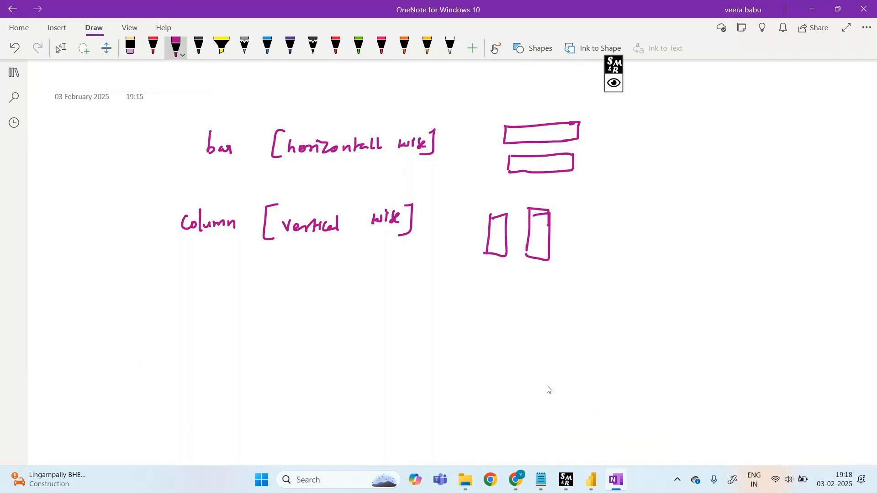
- Switch to Power BI Desktop and rename Page 1 as "100% stacked_column_chart"
mouse_move(516, 480)
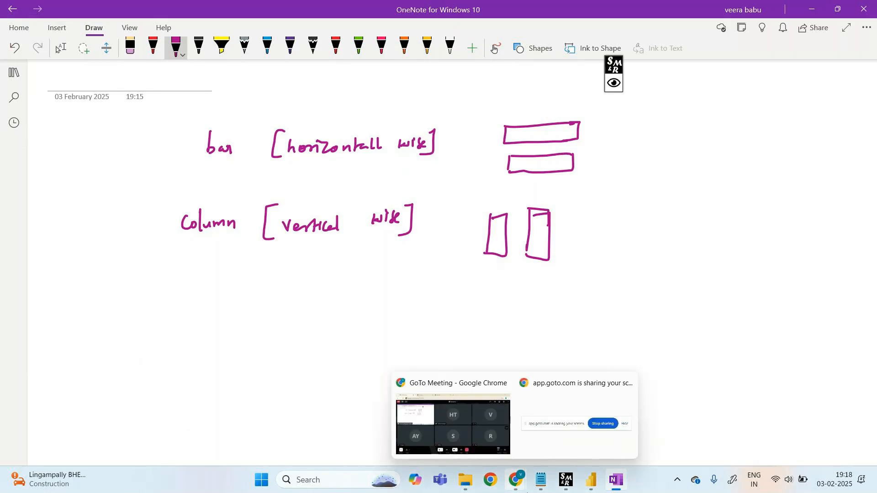
mouse_move(594, 475)
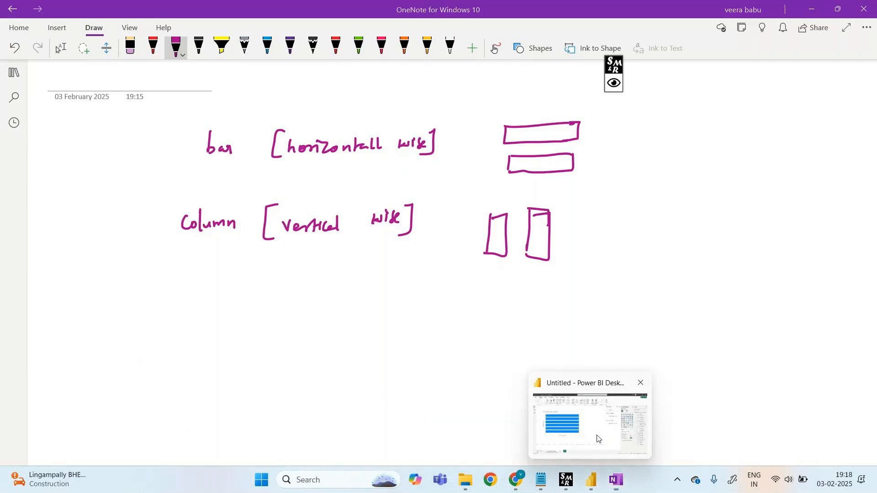
left_click(608, 447)
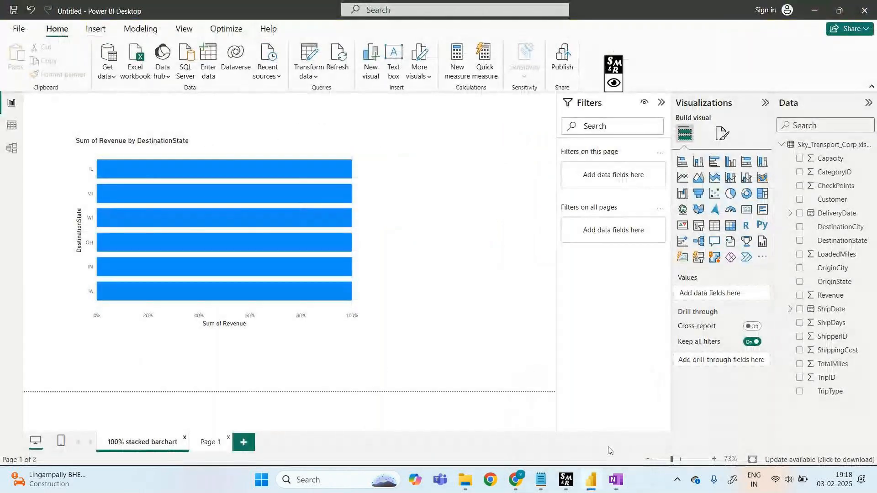
left_click(210, 442)
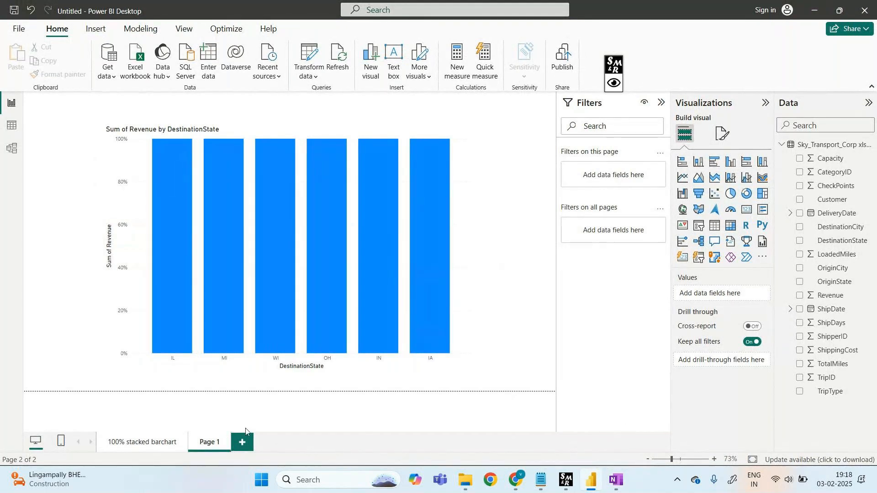
right_click(206, 444)
left_click(233, 410)
type("100")
type("%")
type(" sta")
type("cke")
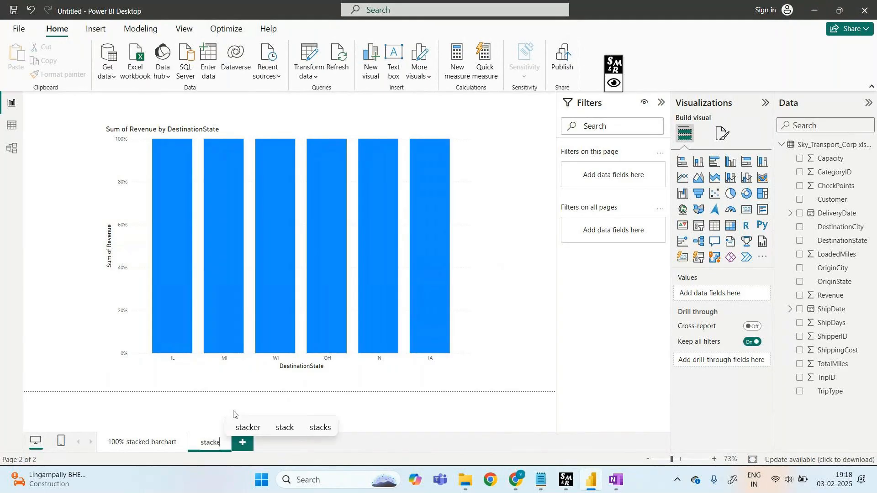
type("d_colum")
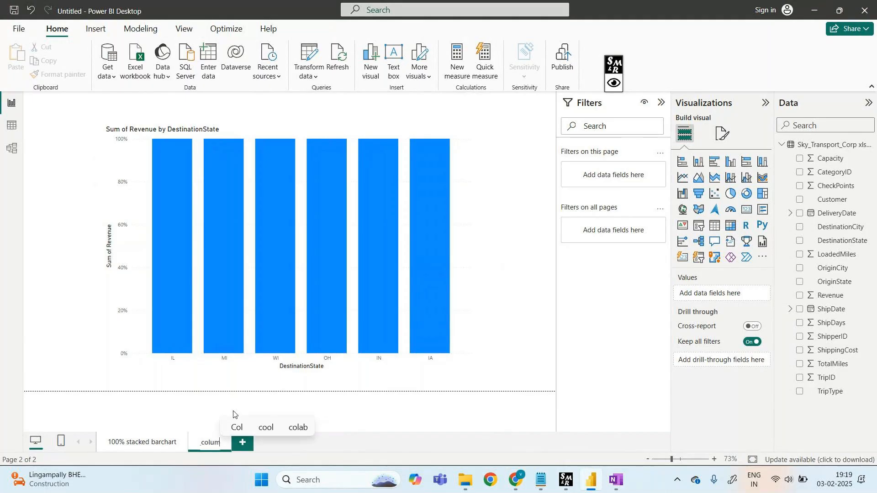
type("n_chart")
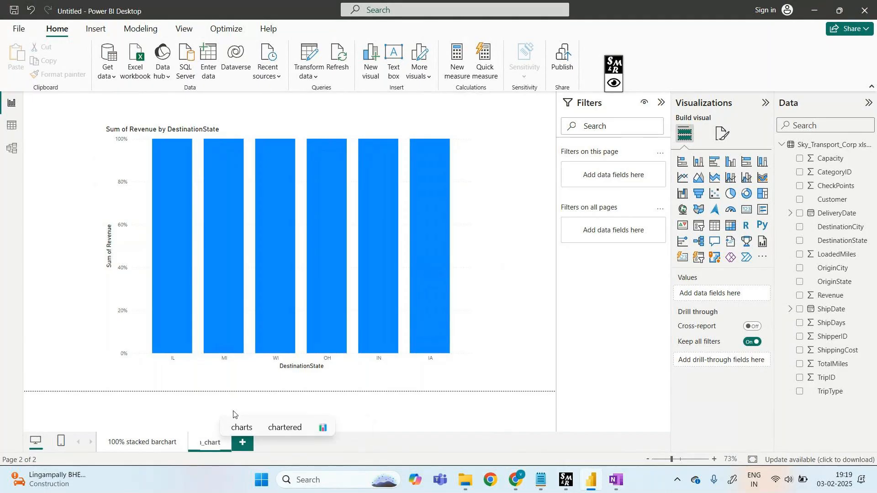
key("Return")
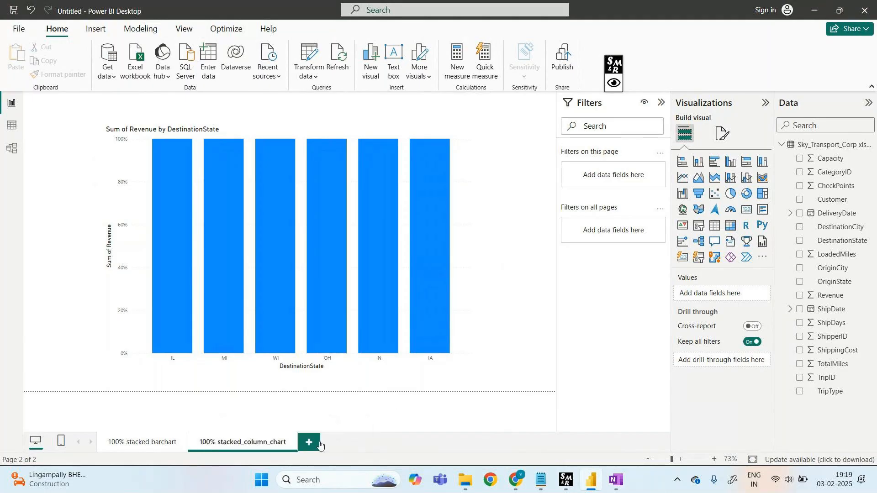
- Add a new report page after the 100% stacked_column_chart page and open it
left_click(303, 442)
left_click(249, 443)
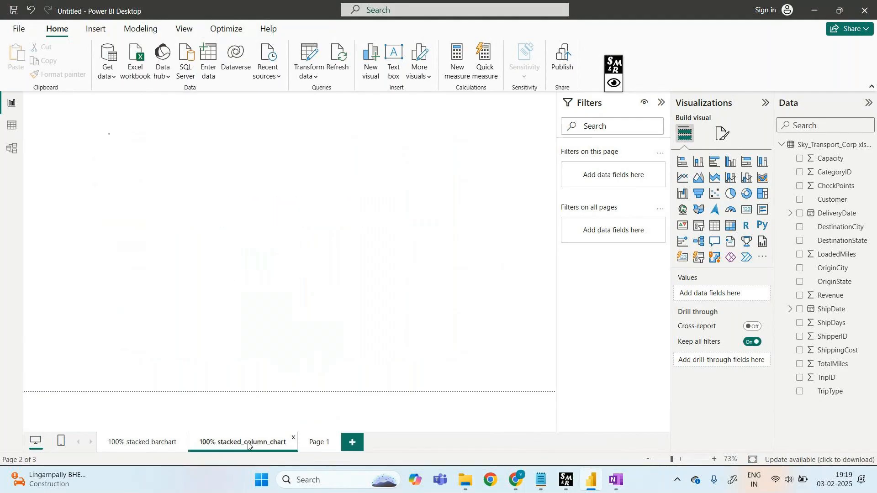
left_click(316, 446)
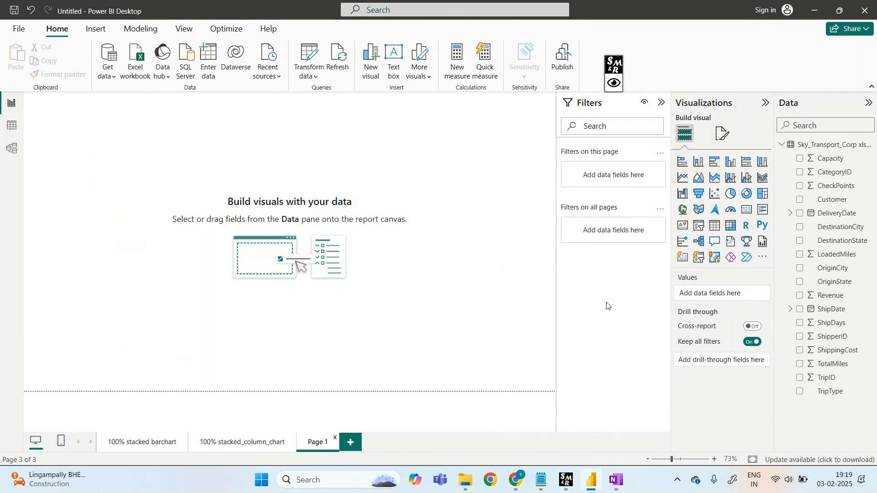
- Insert an enlarged line and stacked column chart with OriginState on the X-axis and ShippingCost on the column y-axis
left_click(733, 183)
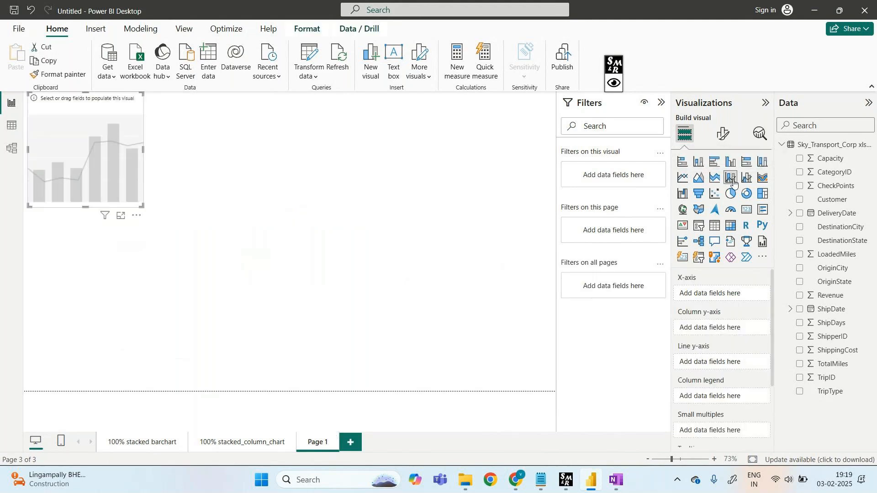
left_click_drag(97, 114, 148, 211)
left_click_drag(196, 188, 398, 147)
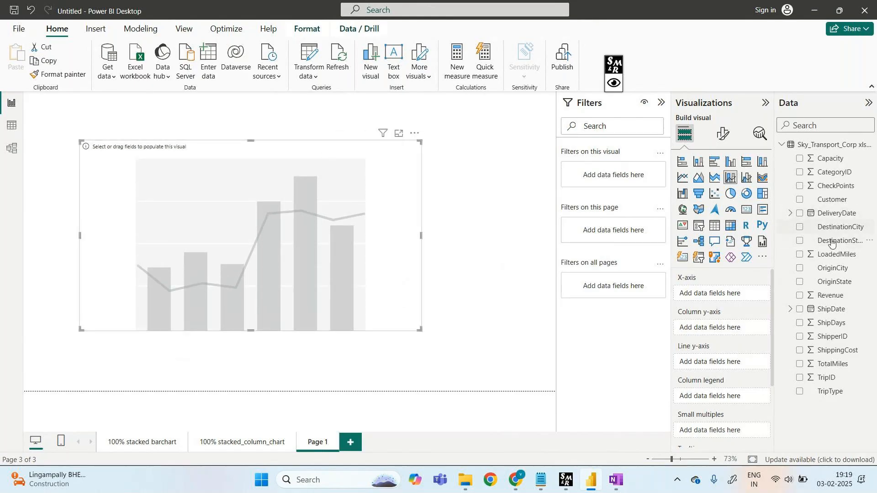
left_click_drag(827, 284, 726, 294)
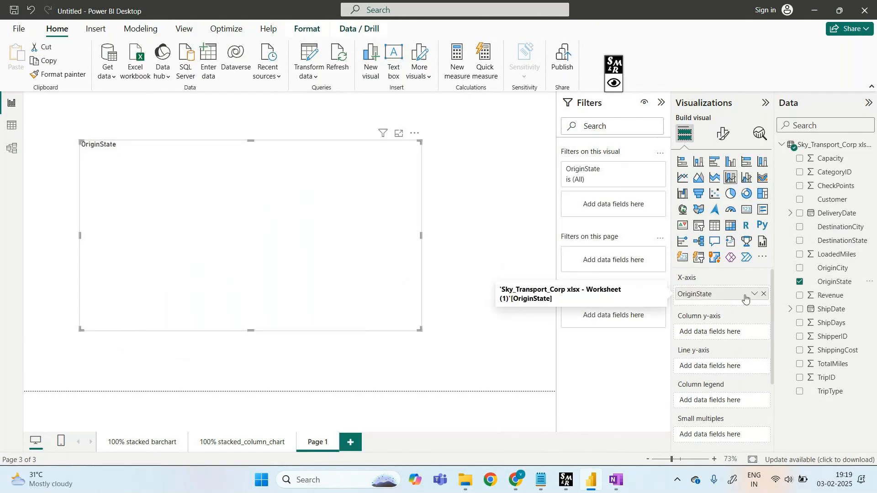
left_click_drag(837, 351, 732, 331)
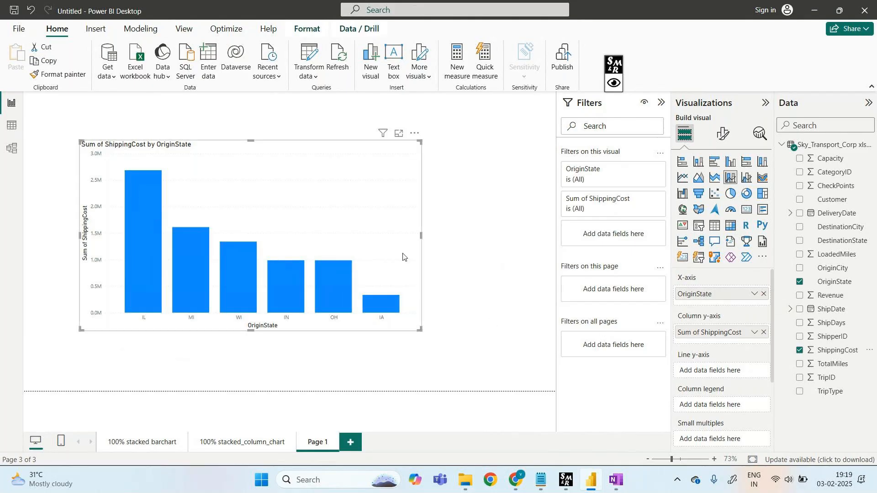
- Draw a descending red line across the columns with the screen marker and handwrite "line like this" below the chart
left_click(614, 82)
left_click(651, 66)
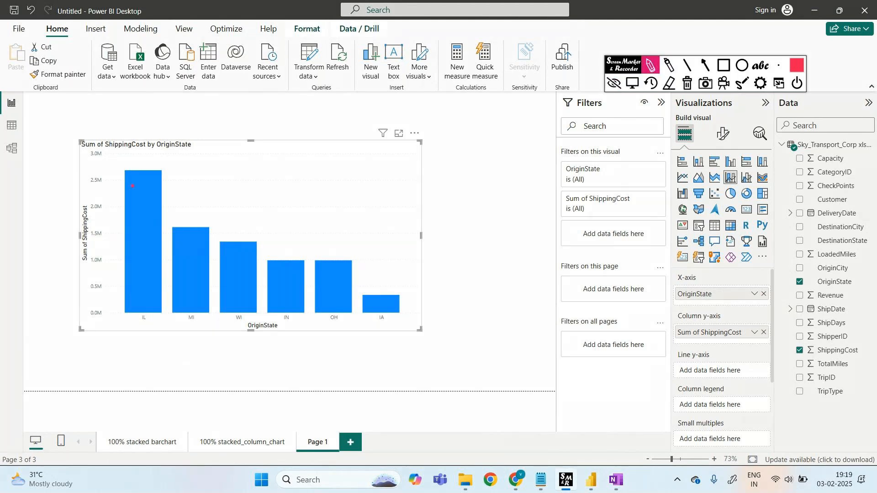
mouse_move(124, 172)
left_mouse_down()
mouse_move(187, 243)
mouse_move(352, 291)
mouse_move(474, 308)
left_mouse_up()
left_click_drag(325, 320, 328, 347)
mouse_move(321, 340)
left_mouse_down()
mouse_move(330, 350)
mouse_move(329, 387)
left_mouse_up()
left_click_drag(333, 384, 358, 382)
mouse_move(389, 366)
left_mouse_down()
mouse_move(386, 381)
mouse_move(436, 380)
left_mouse_up()
left_click(436, 373)
left_click_drag(433, 368, 453, 378)
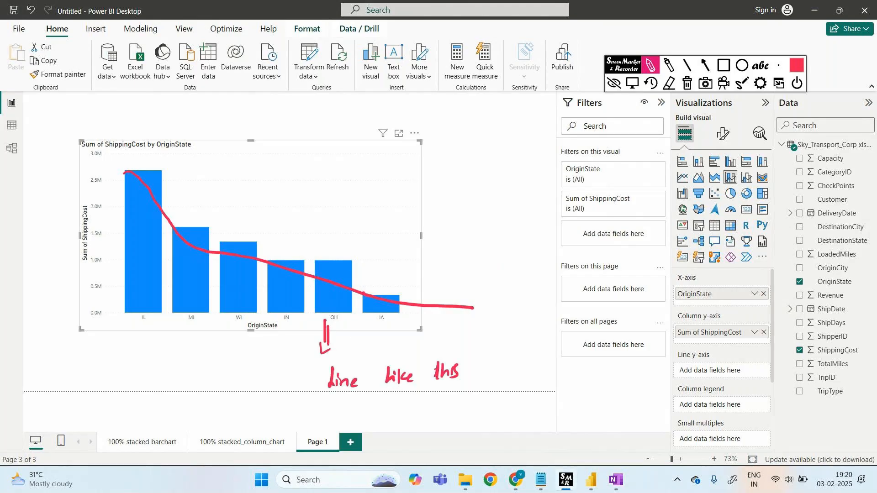
- Draw an arrow from the columns, handwrite "stacked column chart" beside it, and clear all screen annotations
mouse_move(368, 276)
left_mouse_down()
mouse_move(443, 262)
mouse_move(441, 276)
left_mouse_up()
mouse_move(463, 193)
left_mouse_down()
mouse_move(457, 207)
mouse_move(514, 196)
left_mouse_up()
mouse_move(502, 228)
left_mouse_down()
mouse_move(497, 238)
mouse_move(535, 233)
left_mouse_up()
mouse_move(514, 270)
left_mouse_down()
mouse_move(517, 281)
mouse_move(557, 269)
left_mouse_up()
left_click(437, 326)
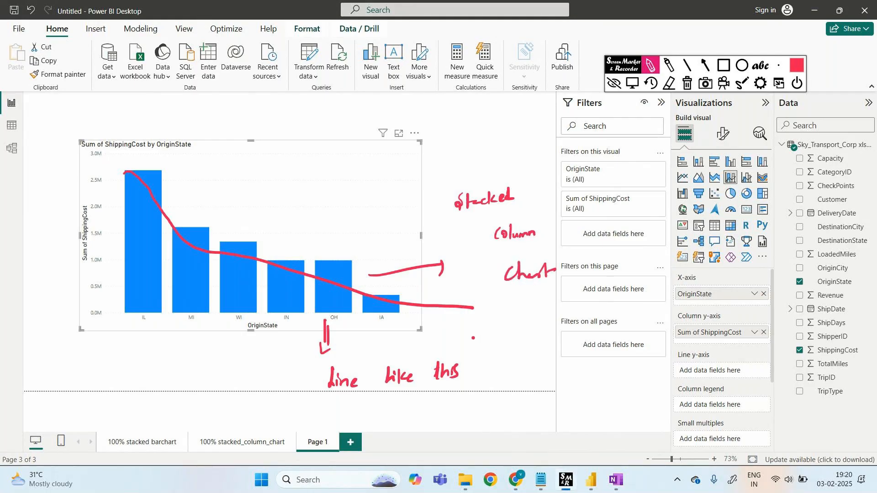
mouse_move(172, 215)
left_mouse_down()
mouse_move(196, 208)
mouse_move(198, 218)
left_mouse_up()
mouse_move(231, 173)
left_mouse_down()
mouse_move(238, 168)
mouse_move(242, 184)
mouse_move(313, 166)
mouse_move(324, 148)
mouse_move(380, 157)
mouse_move(414, 143)
mouse_move(530, 133)
left_mouse_up()
left_click(687, 83)
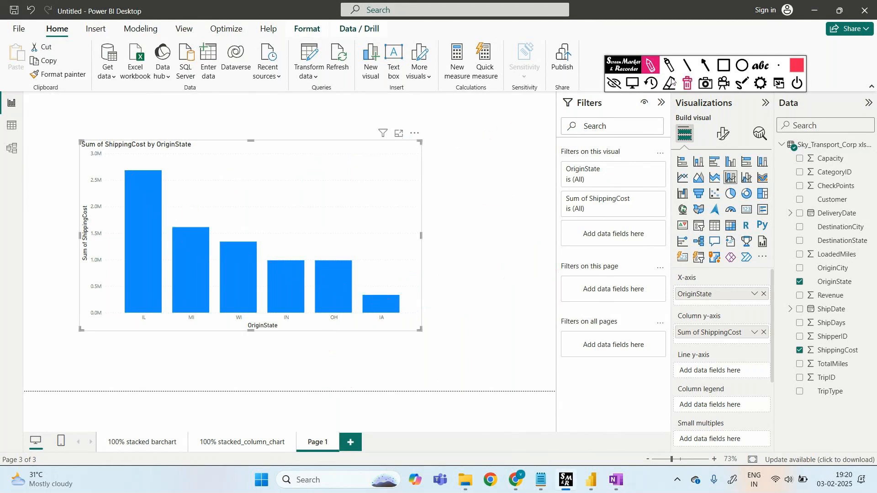
left_click(614, 84)
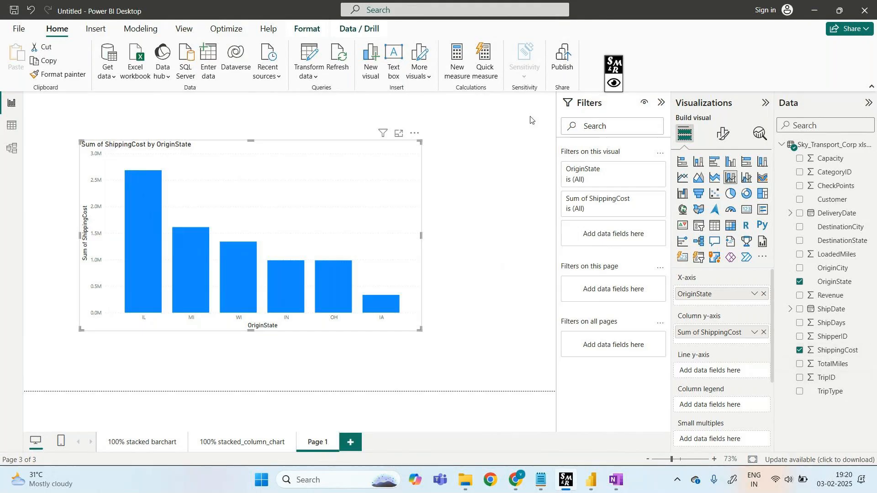
- Add Revenue to the chart's line y-axis, then mark that field with a red rectangle and an arrow
left_click_drag(820, 296, 709, 373)
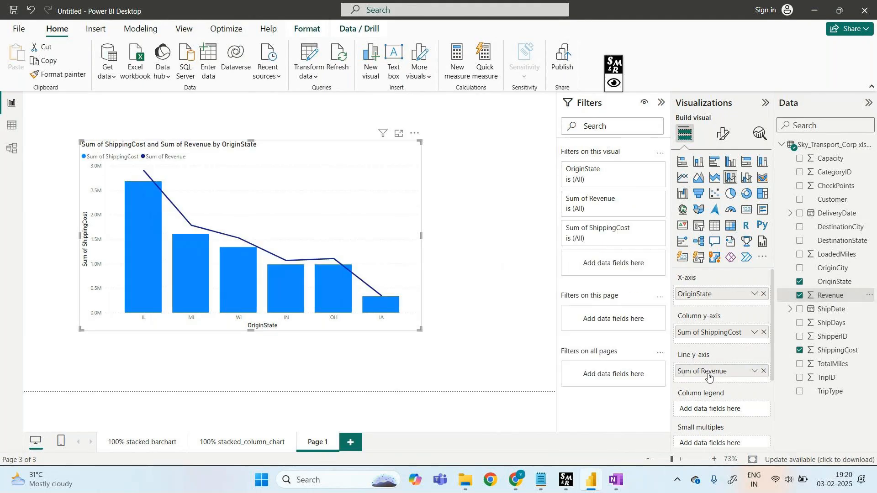
left_click(614, 80)
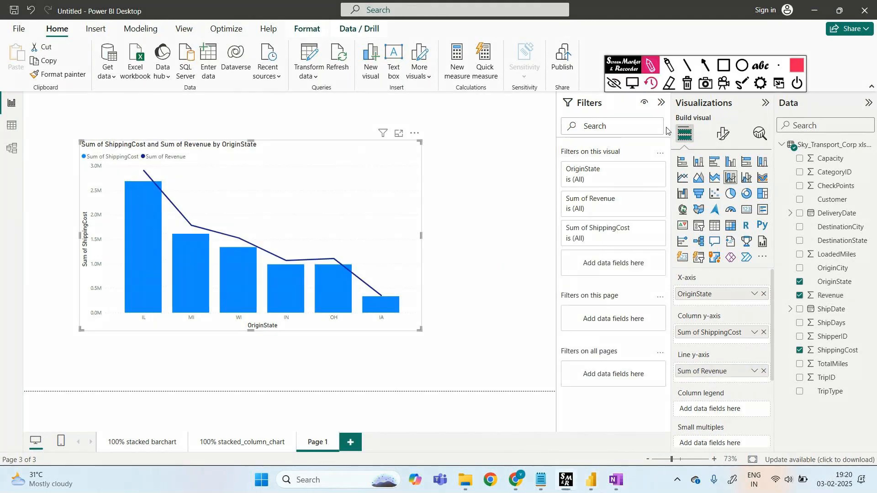
left_click(723, 66)
left_click_drag(661, 356, 776, 389)
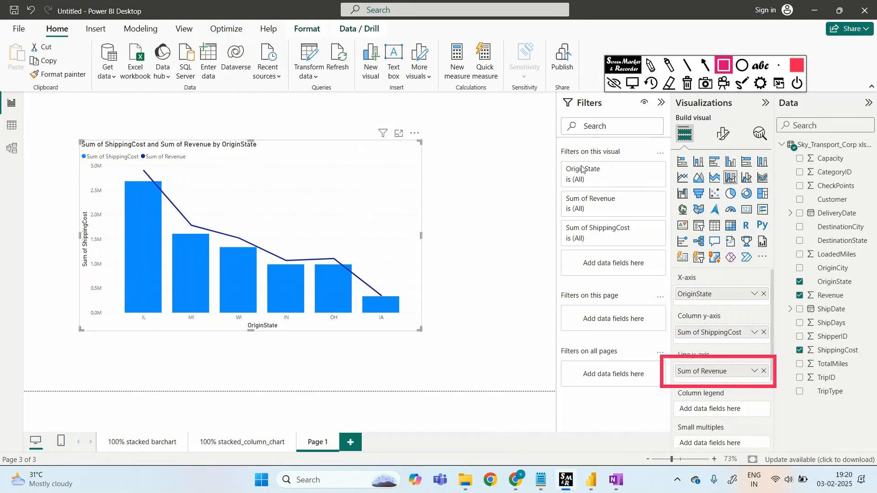
left_click(651, 66)
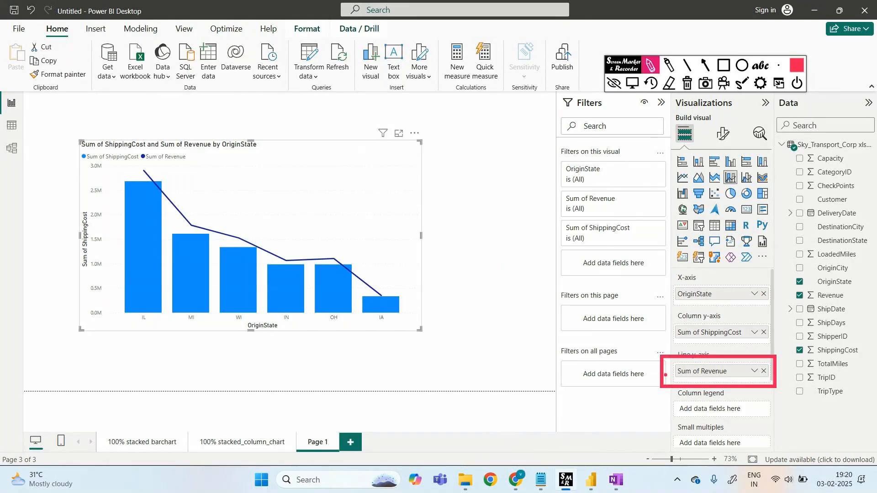
mouse_move(665, 374)
left_mouse_down()
mouse_move(517, 384)
mouse_move(515, 399)
left_mouse_up()
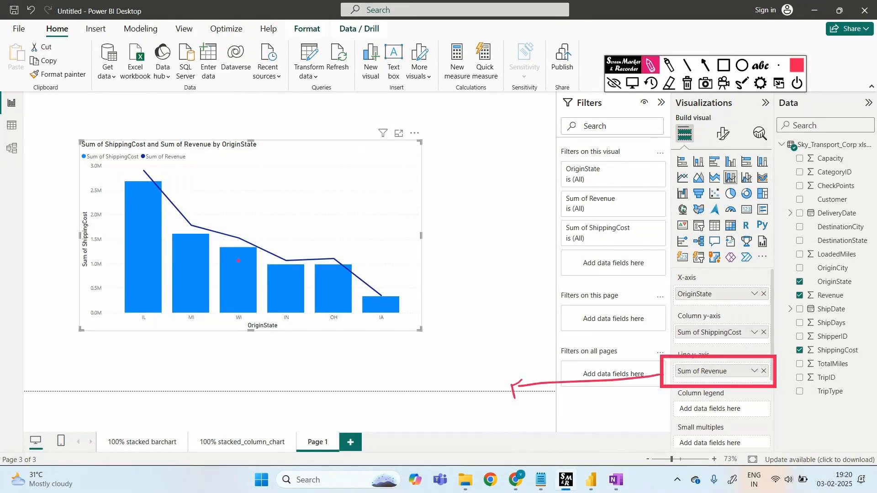
- Mark the revenue line with an arrow, handwrite "Sum of Revenue" with "Sum of" boxed, and hide the screen annotations
left_click_drag(208, 225, 236, 224)
mouse_move(511, 405)
left_mouse_down()
mouse_move(526, 419)
mouse_move(575, 414)
left_mouse_up()
mouse_move(404, 404)
left_mouse_down()
mouse_move(399, 425)
mouse_move(463, 414)
left_mouse_up()
mouse_move(394, 437)
left_mouse_down()
mouse_move(460, 431)
mouse_move(462, 393)
left_mouse_up()
mouse_move(462, 388)
left_mouse_down()
mouse_move(384, 390)
mouse_move(430, 434)
left_mouse_up()
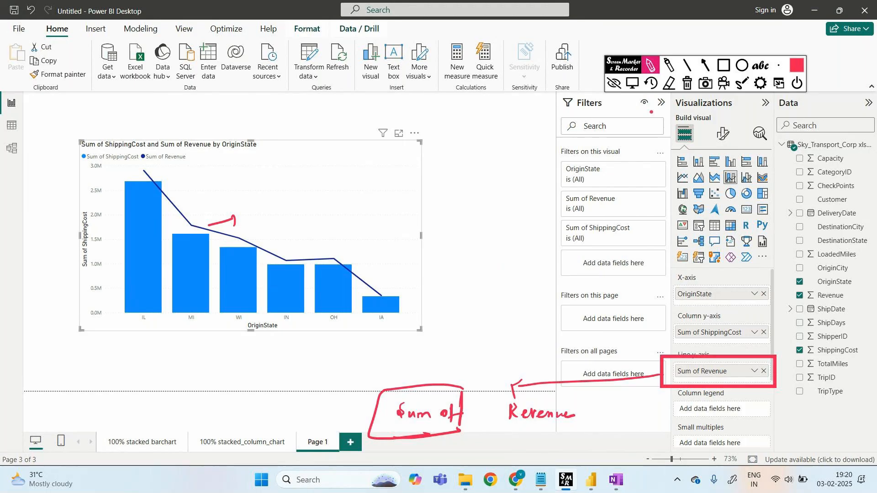
left_click(614, 83)
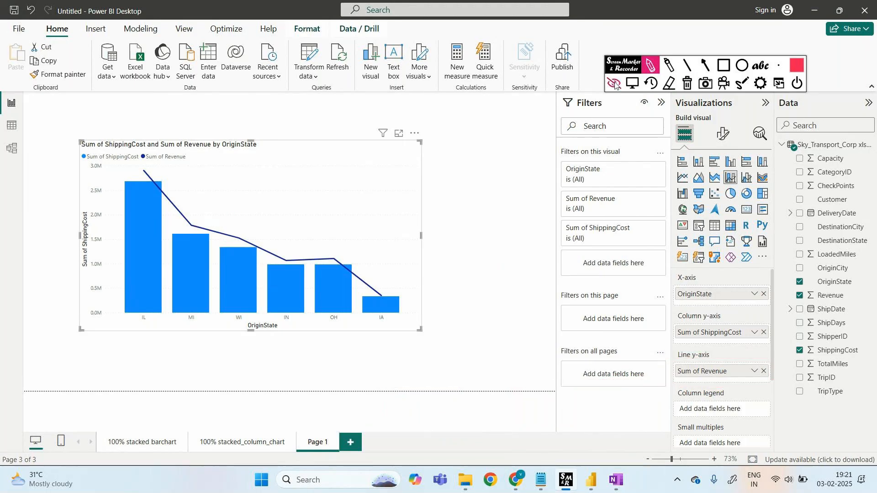
left_click(615, 83)
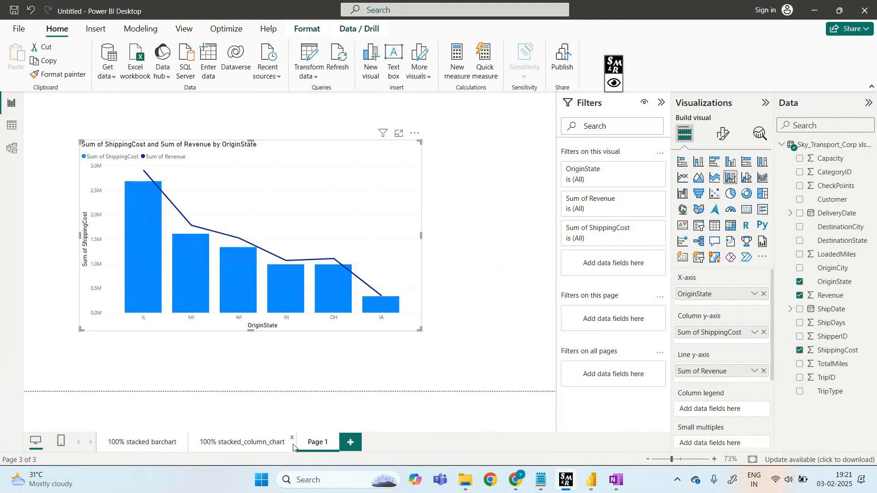
- Rename the current report page as "line & stacked column chart"
right_click(322, 445)
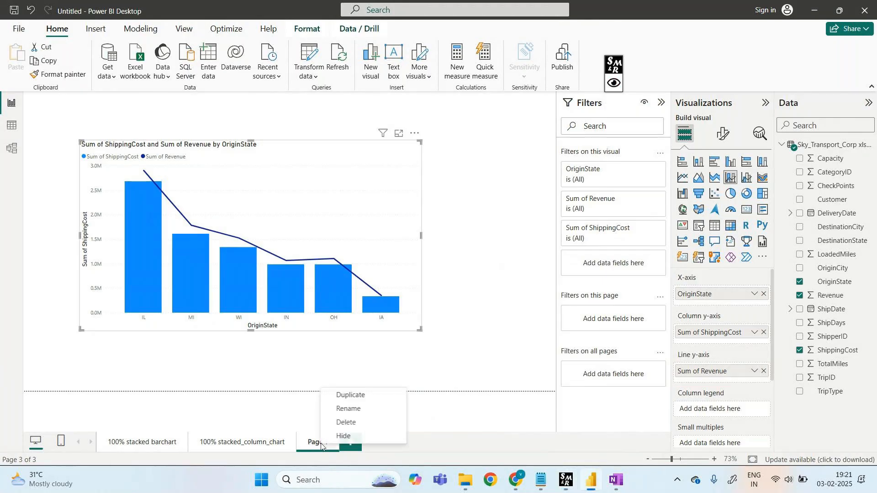
left_click(358, 410)
type("li")
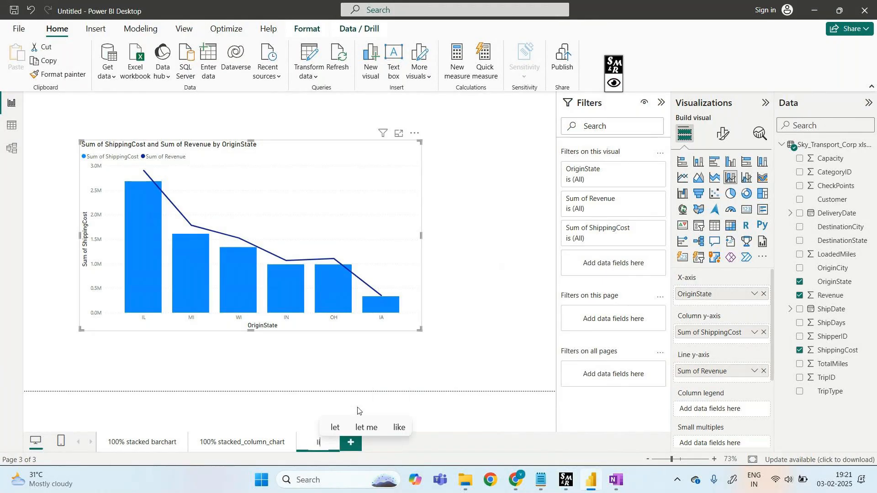
type("ne & stacked")
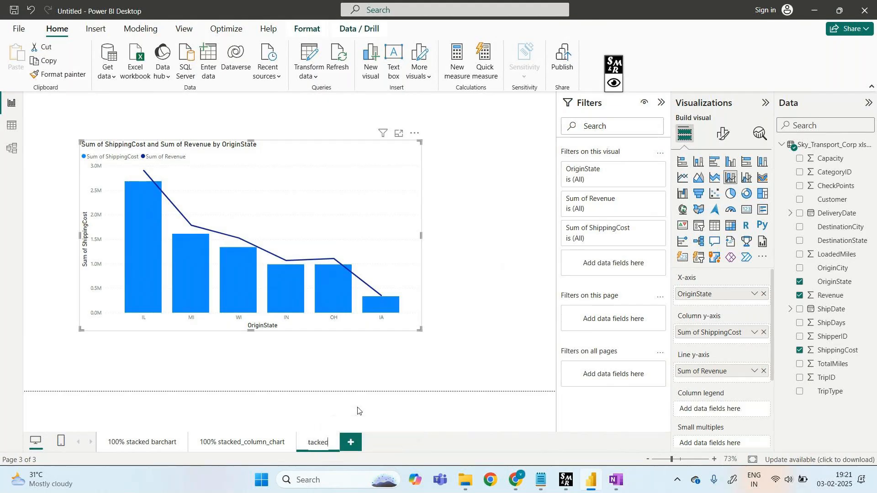
type(" column chart")
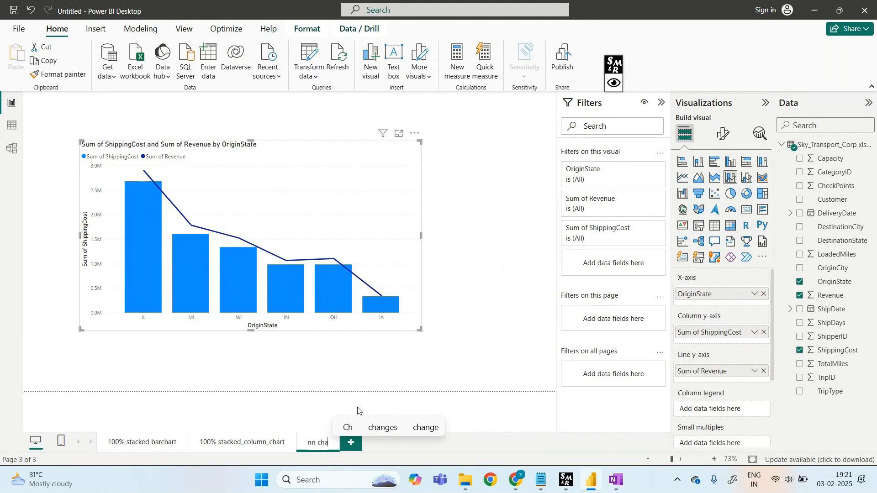
left_click(450, 412)
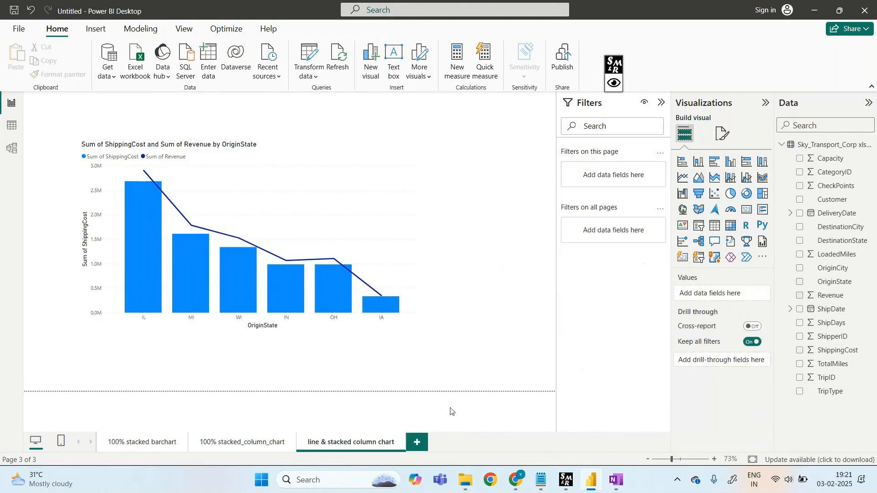
- Add a new report page, glance back at the line & stacked column chart page, and return to the blank page
left_click(418, 444)
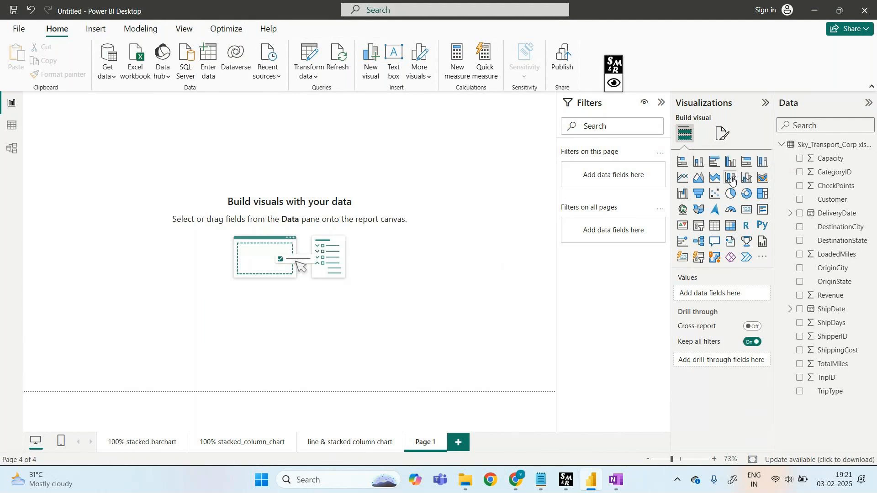
left_click(329, 449)
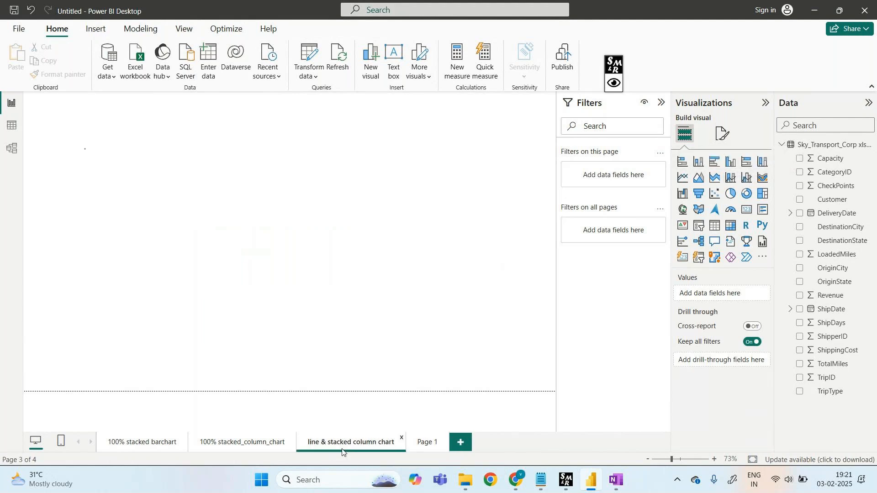
left_click(422, 443)
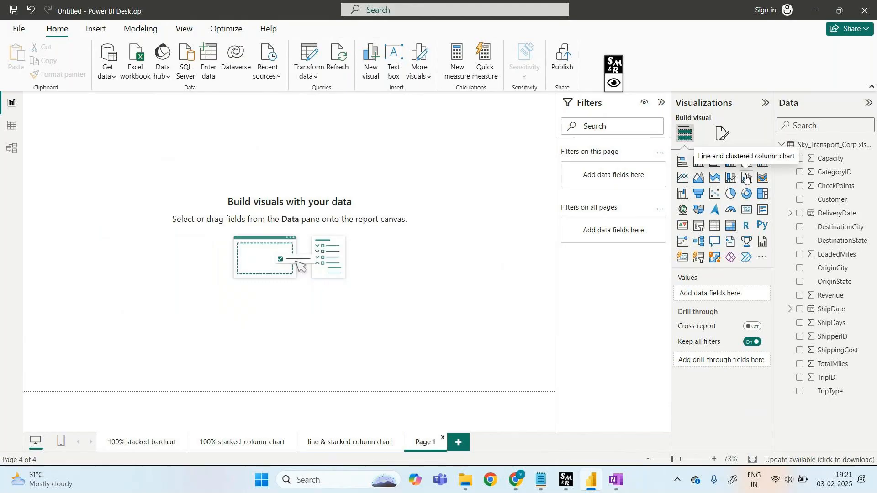
- Switch to the GoTo Meeting window in Chrome, mute the microphone for a pause, and turn it back on
mouse_move(515, 487)
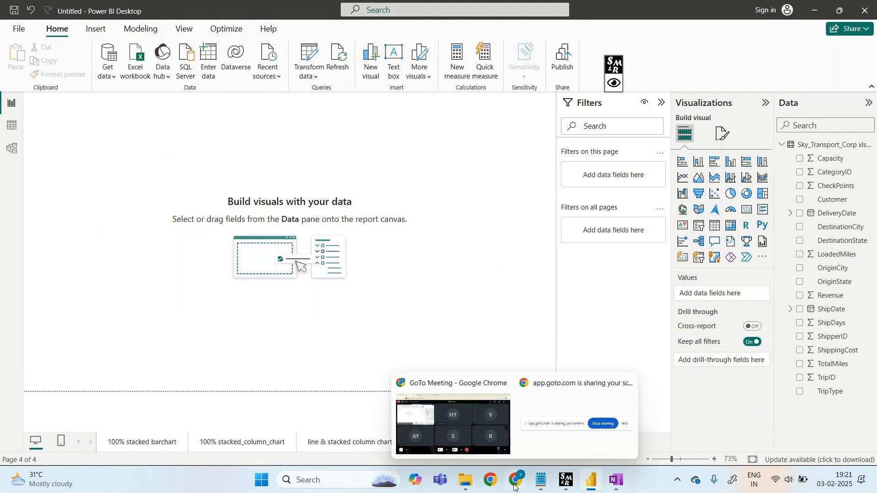
left_click(488, 437)
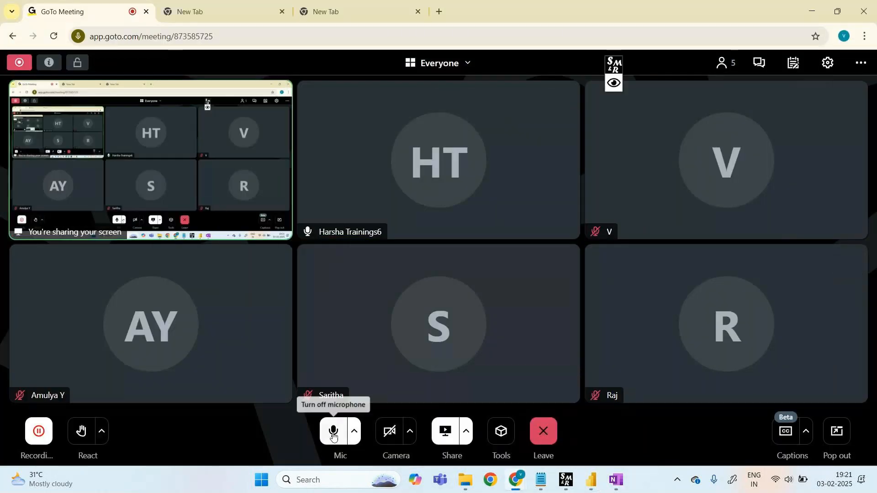
left_click(333, 434)
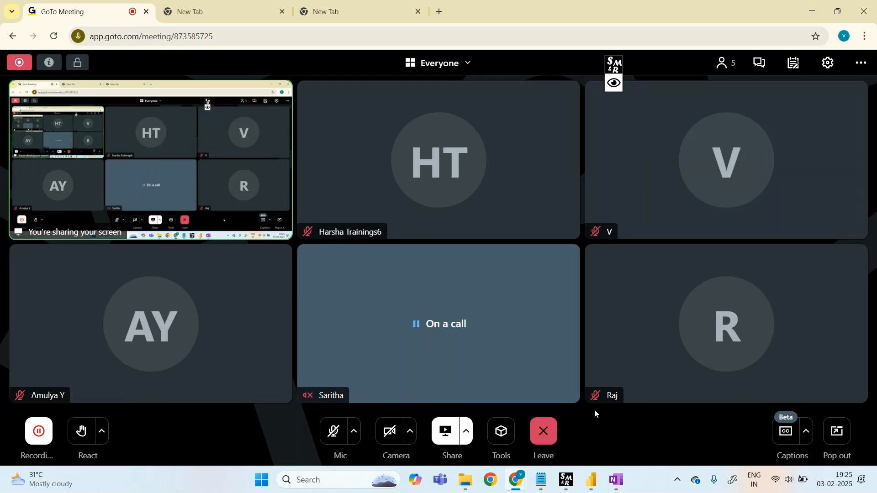
left_click(329, 440)
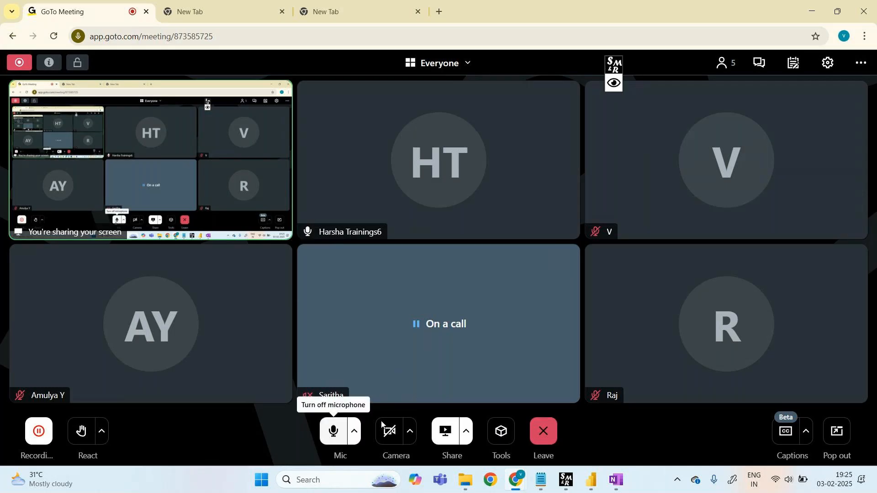
- Switch back to Power BI Desktop and view the line & stacked column chart page
mouse_move(588, 471)
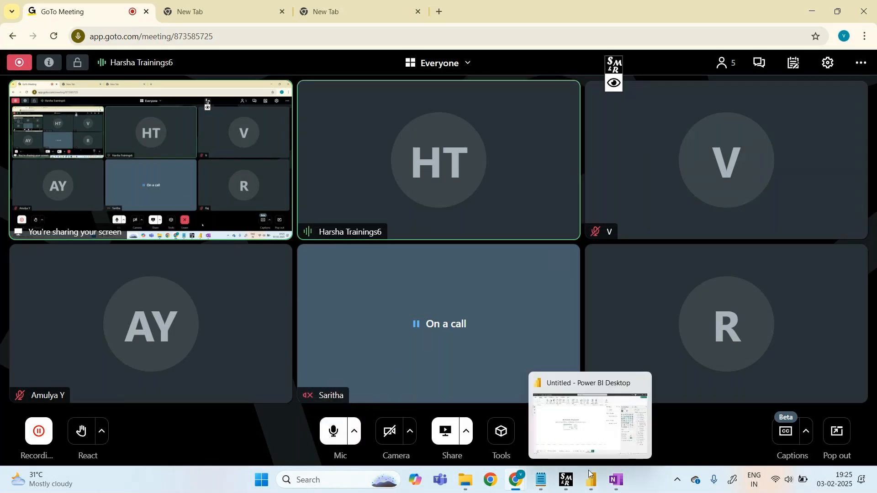
left_click(587, 439)
left_click(586, 439)
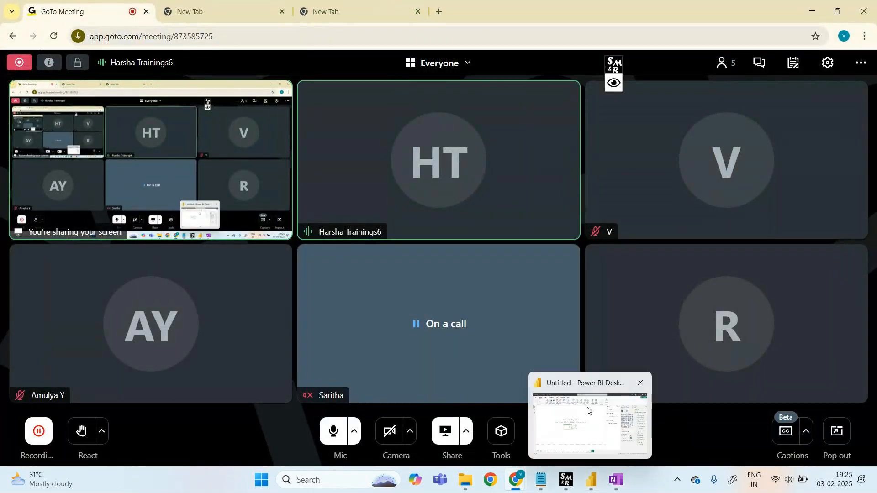
left_click(597, 481)
left_click(360, 442)
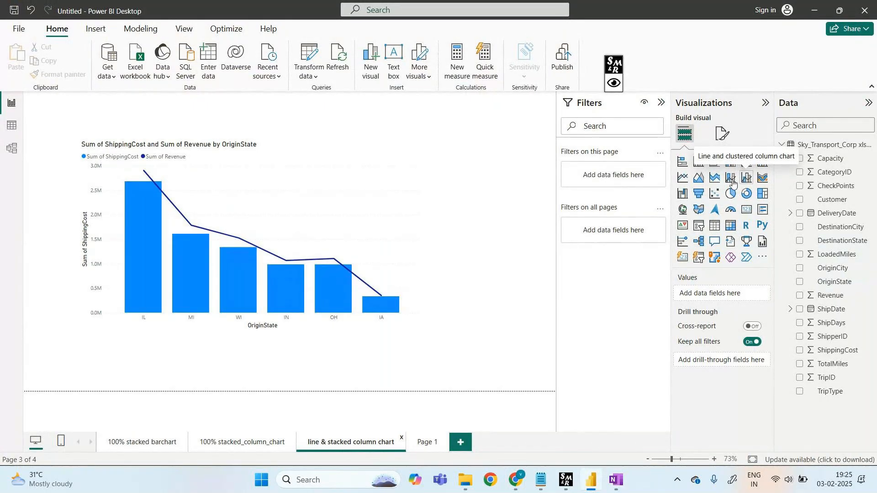
- Rename the blank Page 1 as "line & clustered_column chart"
left_click(428, 442)
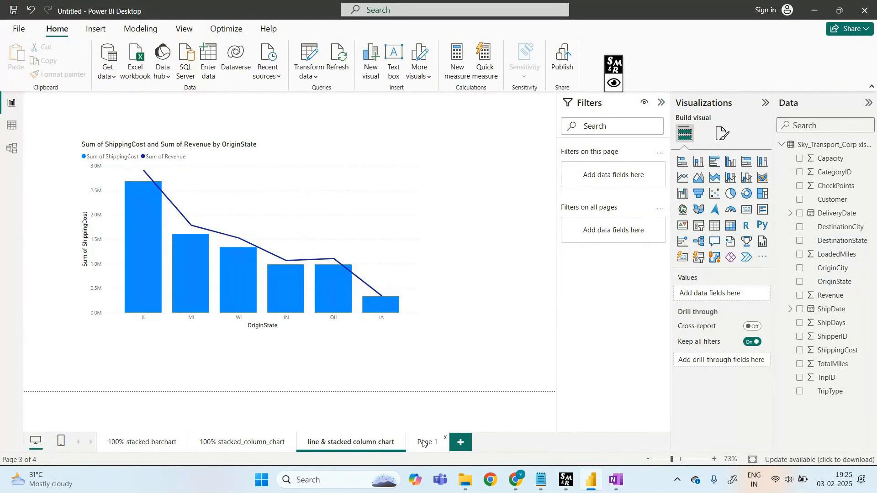
right_click(427, 442)
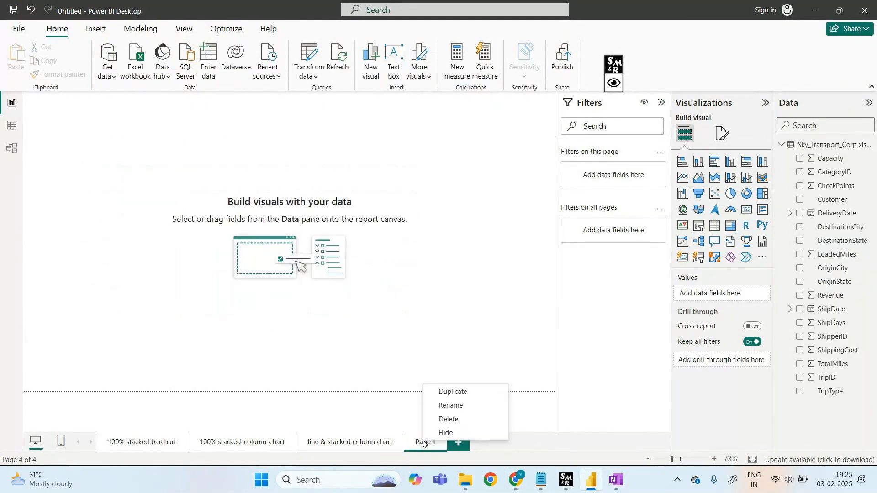
left_click(450, 407)
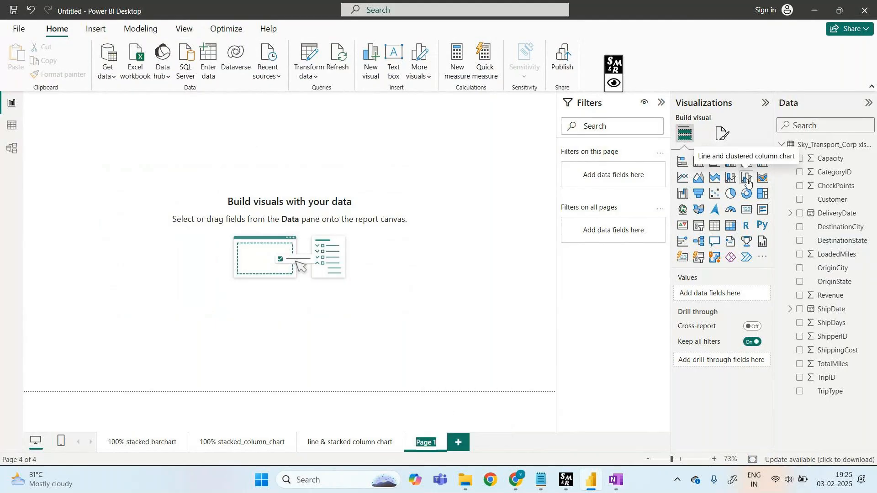
key("BackSpace")
type("line")
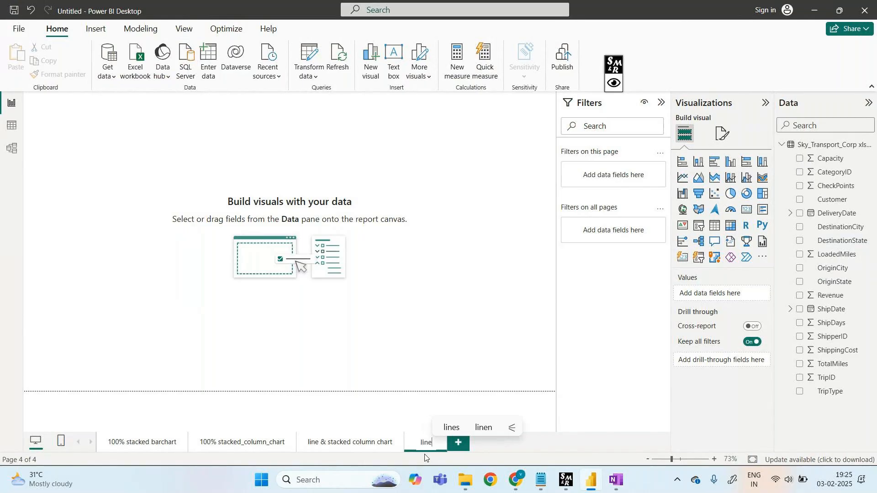
type(" & c")
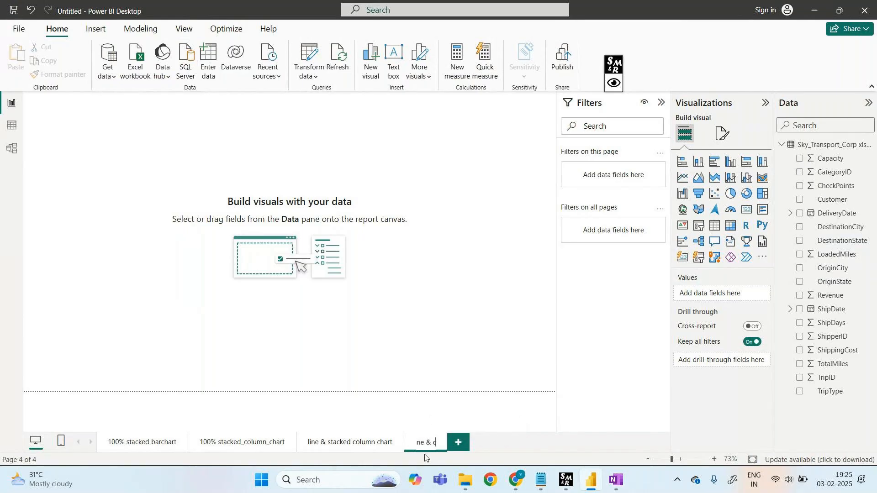
type("luster")
type("ed")
type(" column c")
type("hart")
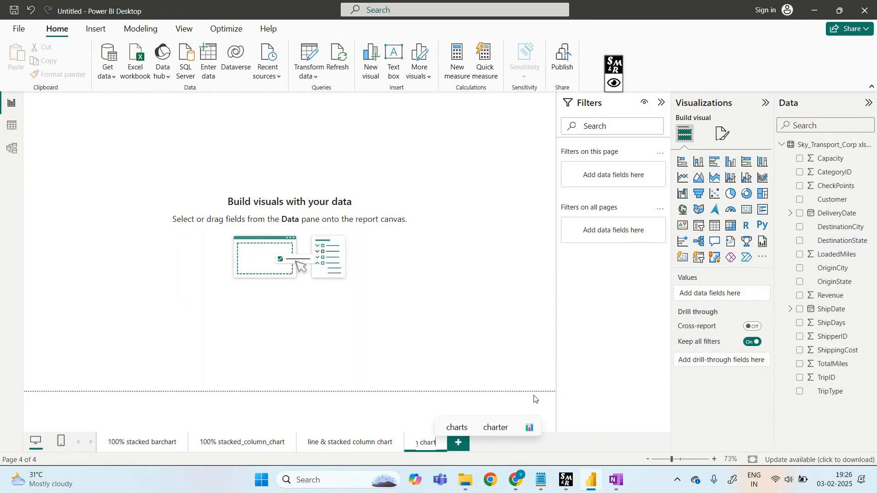
key("Return")
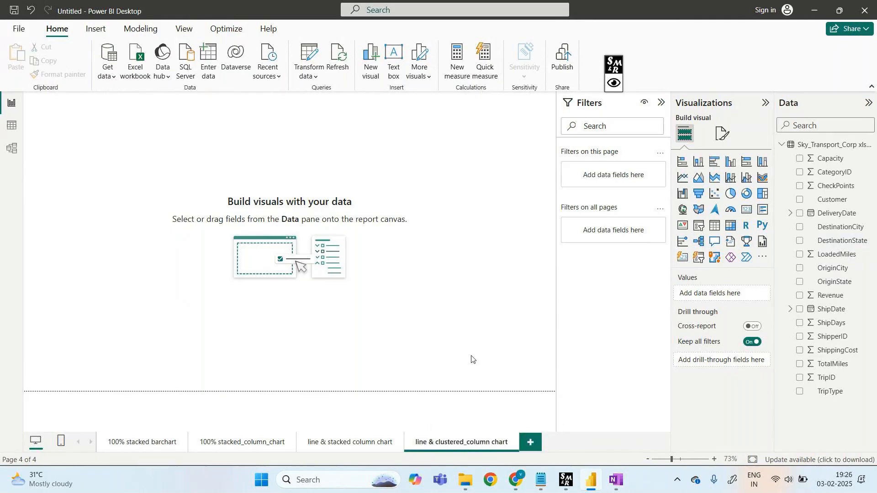
- Draw a red arrow above the line & clustered_column chart page name with the screen marker, and clear the annotations
left_click(614, 83)
left_click(651, 65)
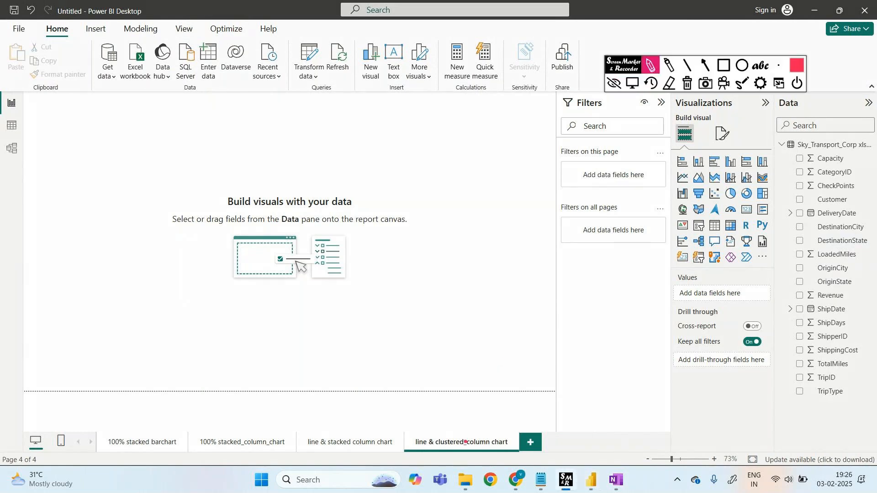
left_click_drag(467, 429, 484, 428)
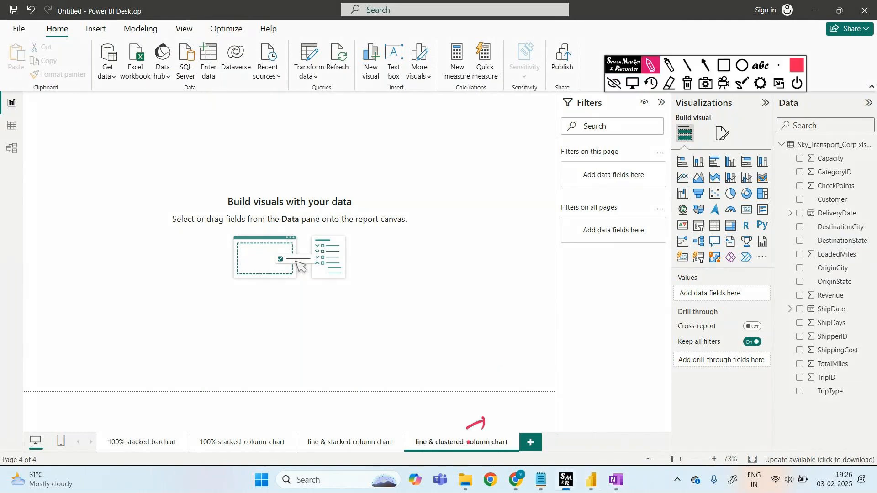
left_click(688, 83)
left_click(614, 83)
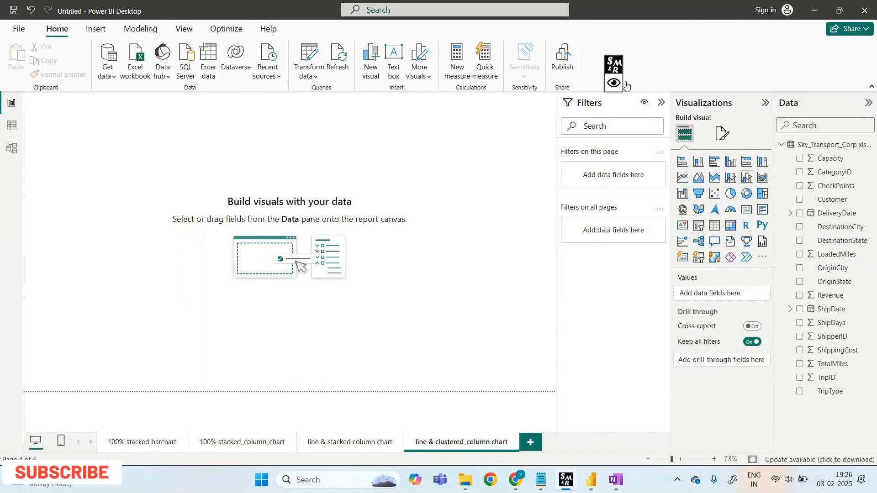
- Mark the line and clustered column chart visual type with a red rectangle and hide the screen annotations
left_click(614, 83)
left_click(724, 65)
left_click_drag(736, 171, 753, 187)
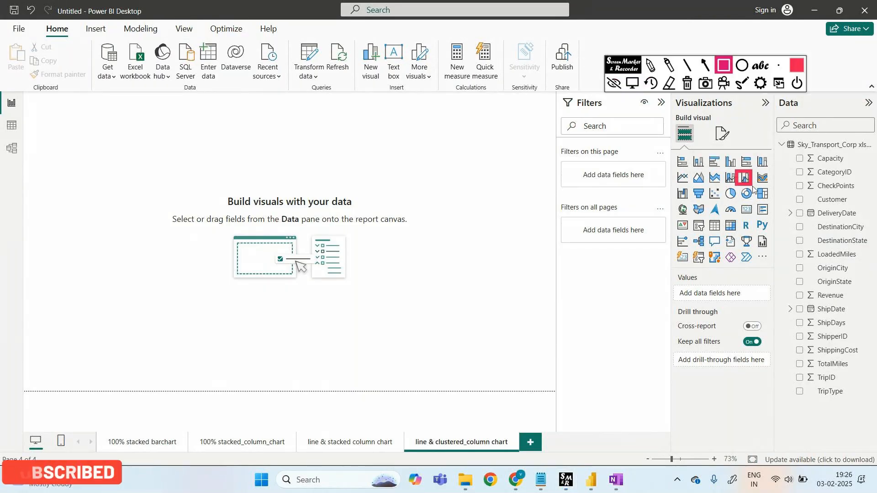
left_click(614, 83)
- Insert an enlarged line and clustered column chart with DestinationState on the x-axis, Revenue on the column y-axis, and ShippingCost on the line y-axis
left_click(746, 177)
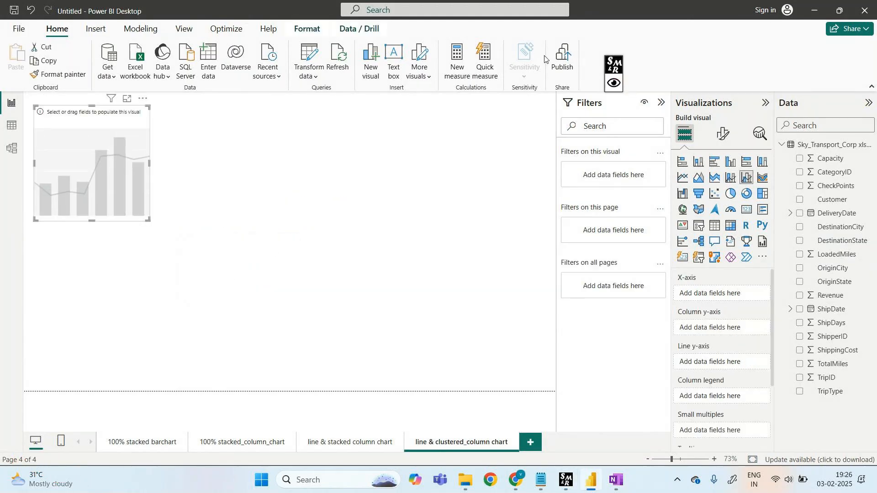
left_click_drag(111, 123, 351, 141)
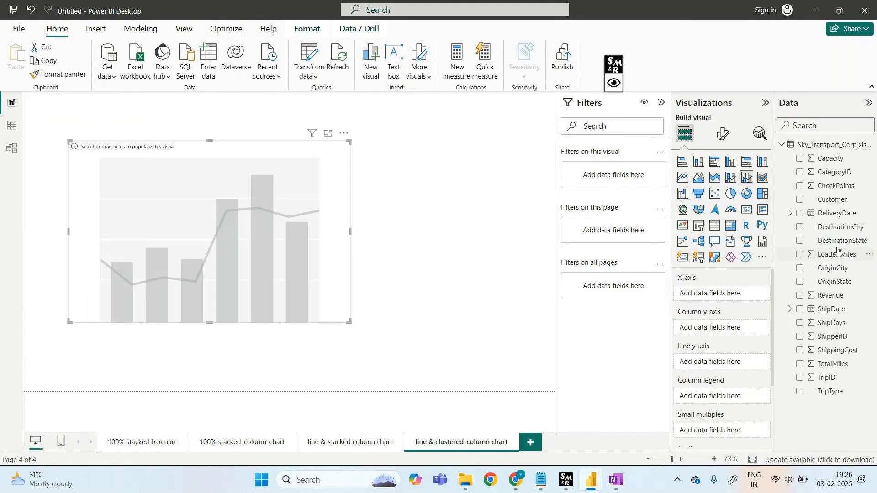
left_click_drag(837, 242, 731, 293)
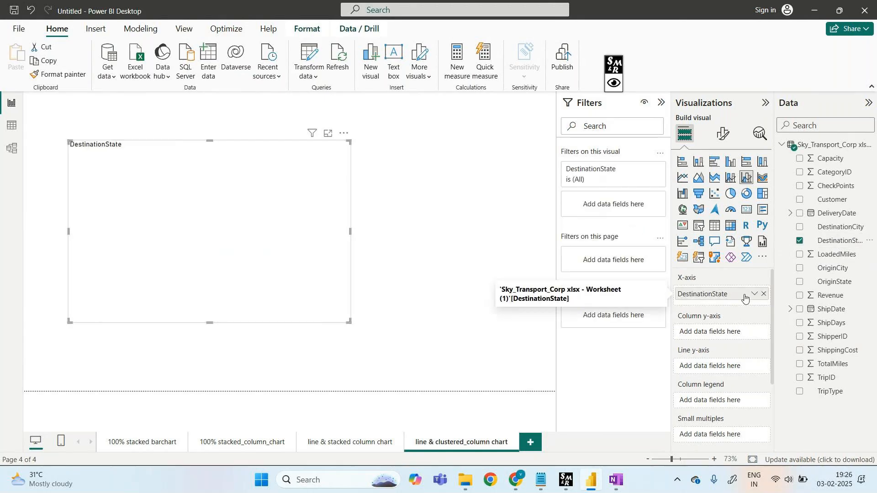
left_click_drag(831, 296, 725, 334)
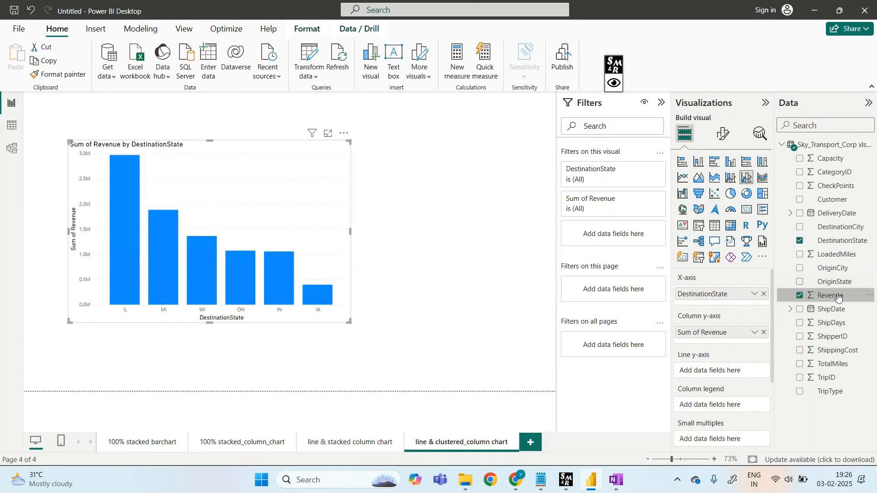
left_click_drag(838, 351, 729, 376)
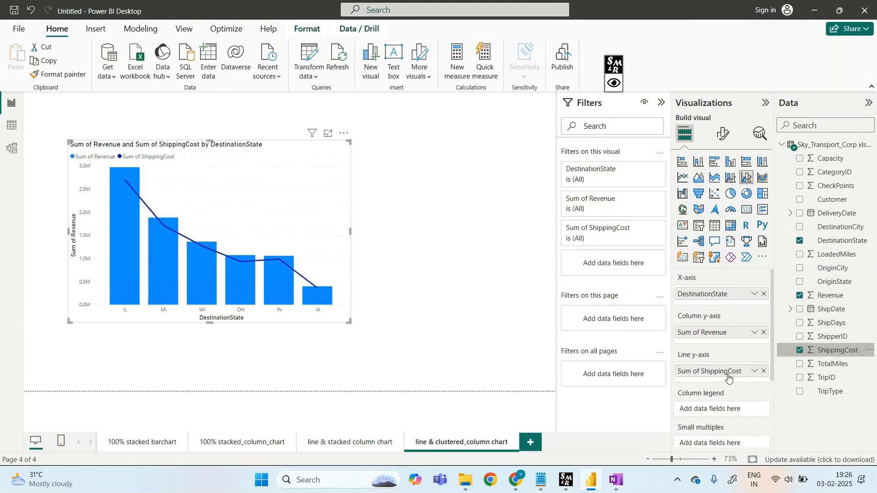
- Compare with the line & stacked column chart page and replace DestinationState with OriginState on the clustered chart's x-axis
left_click(340, 443)
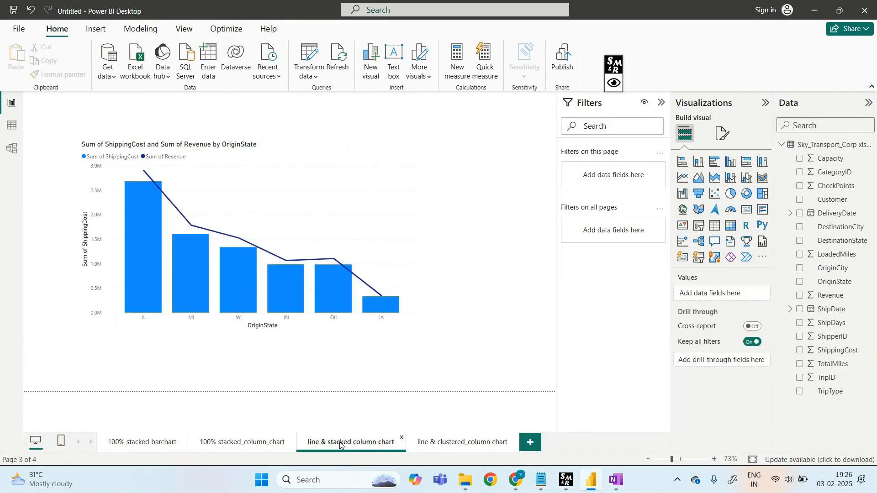
left_click(450, 450)
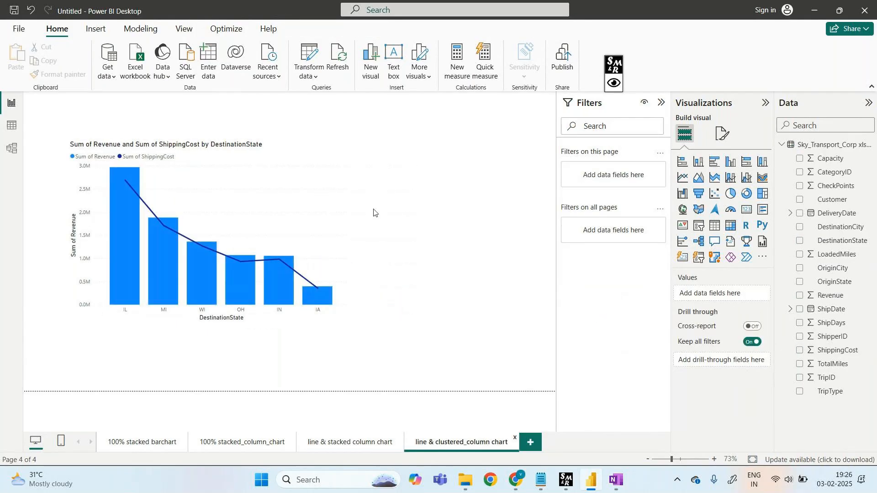
left_click(339, 209)
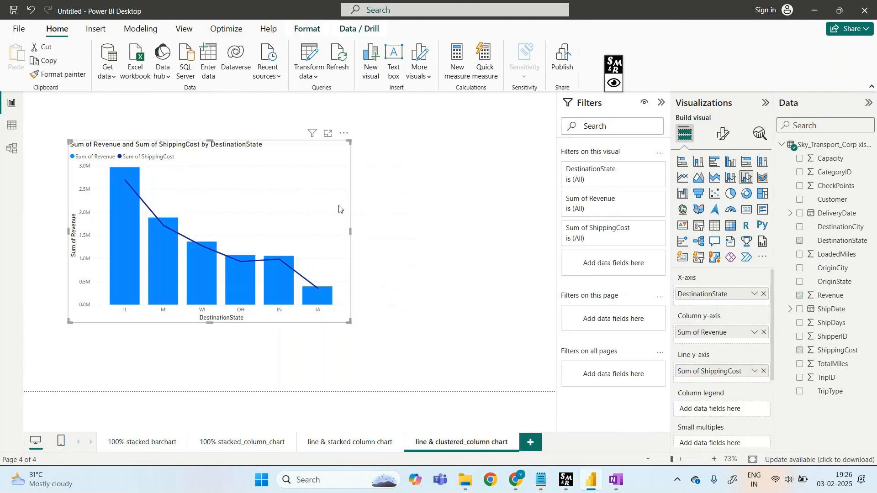
left_click(764, 294)
left_click_drag(835, 282, 748, 299)
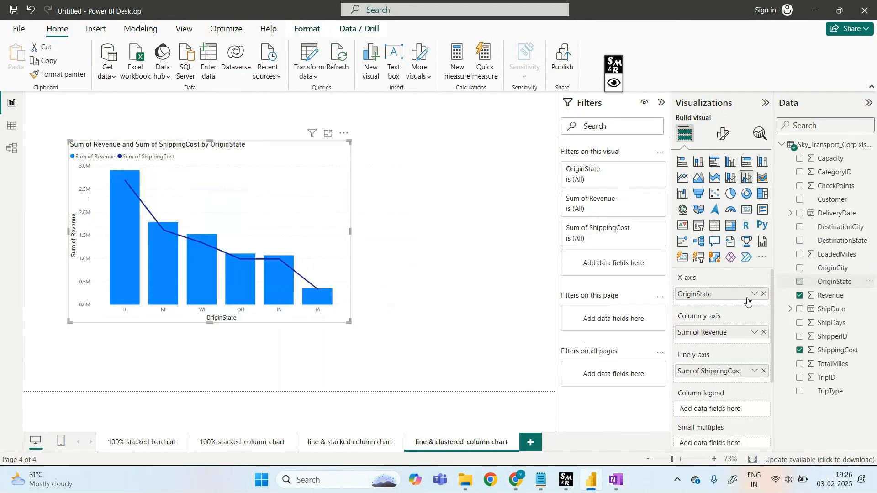
- Put ShippingCost on the clustered chart's column y-axis and Revenue on its line y-axis, comparing it with the line & stacked column chart page
left_click(338, 450)
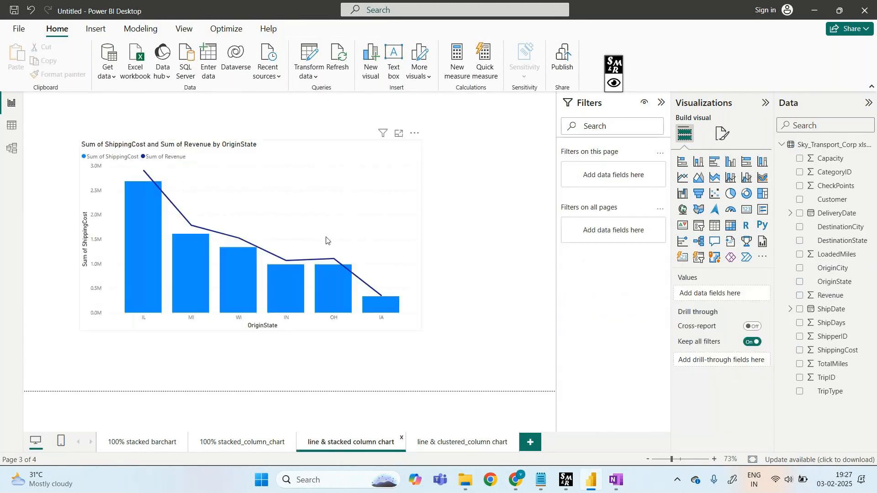
left_click(447, 443)
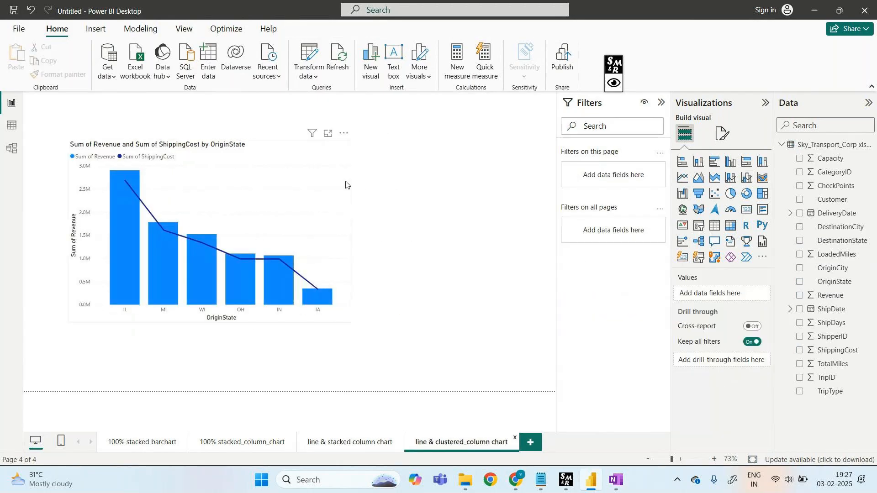
left_click(336, 201)
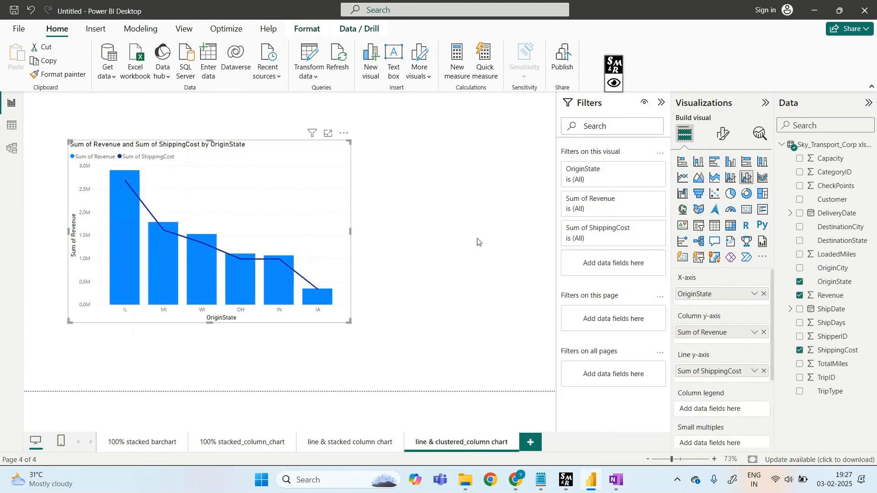
left_click(764, 333)
left_click_drag(728, 371, 725, 333)
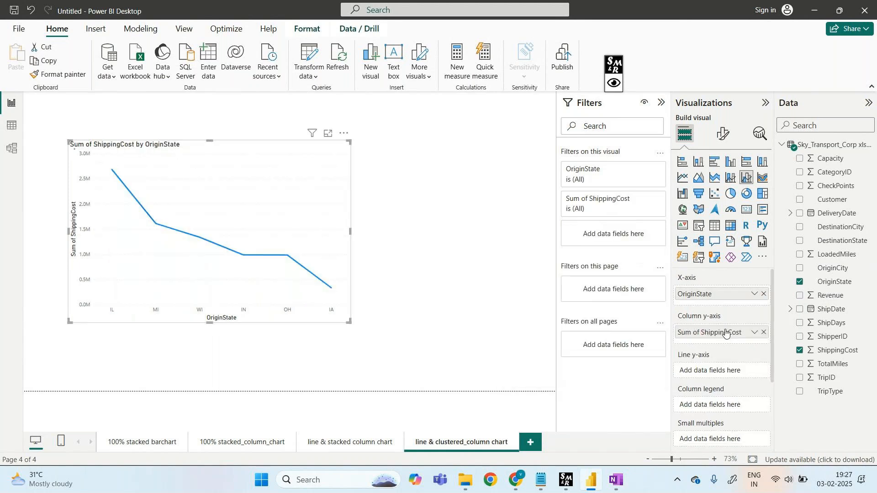
mouse_move(830, 296)
left_mouse_down()
mouse_move(724, 366)
mouse_move(745, 372)
left_mouse_up()
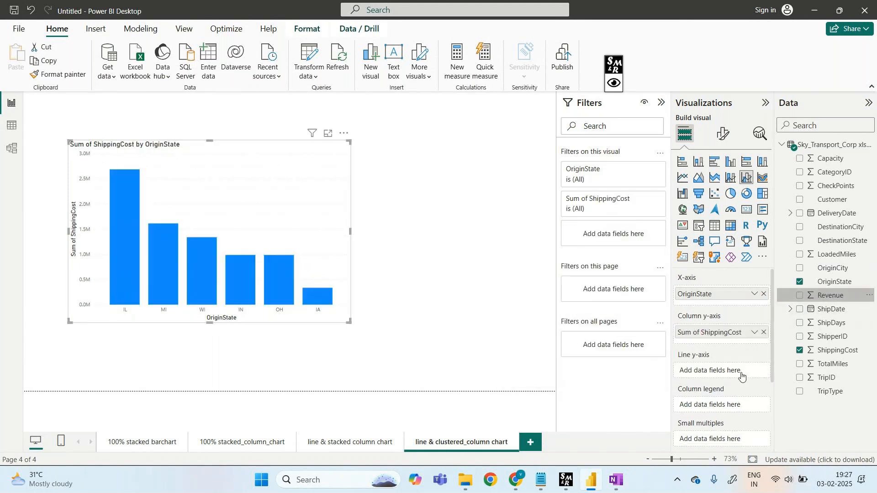
left_click(364, 444)
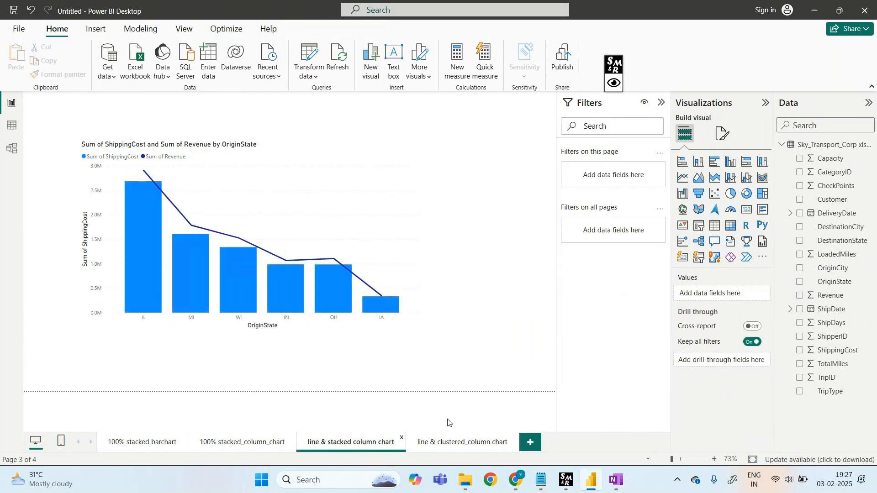
left_click(462, 443)
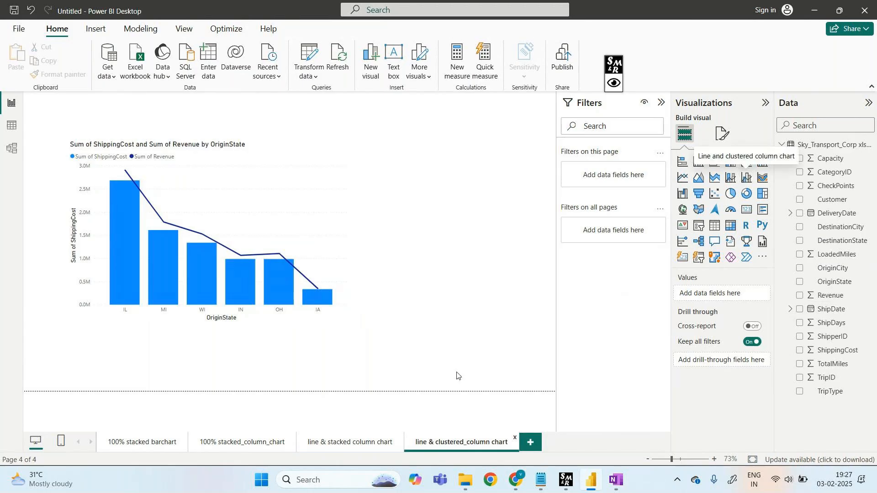
left_click(334, 442)
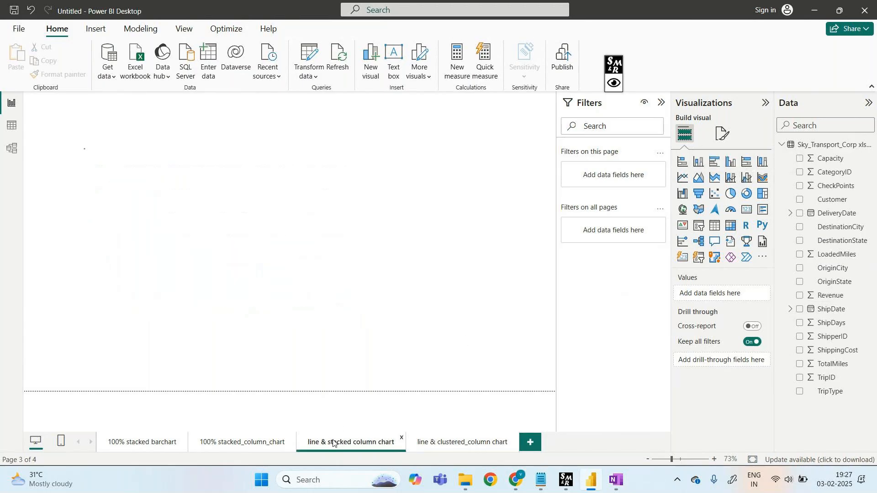
left_click(457, 446)
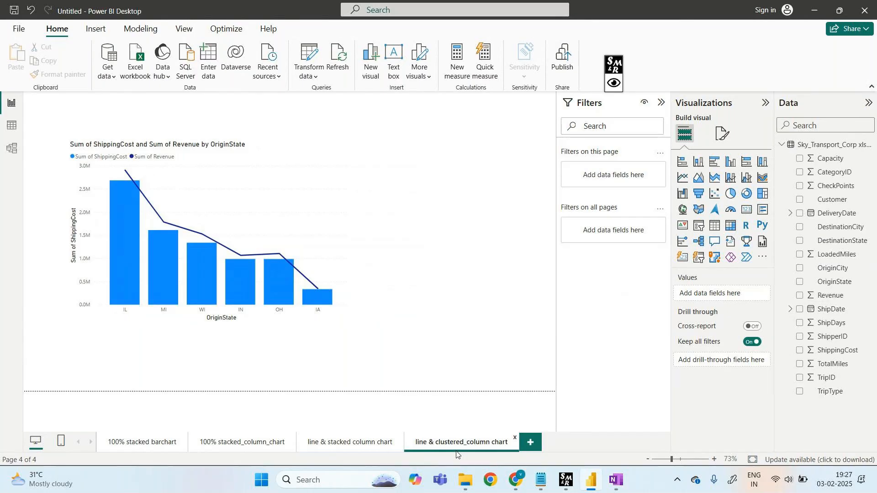
- Handwrite "Line & Stacked Column Chart" in red with an arrow above the line & stacked column chart page name
left_click(614, 83)
left_click(651, 66)
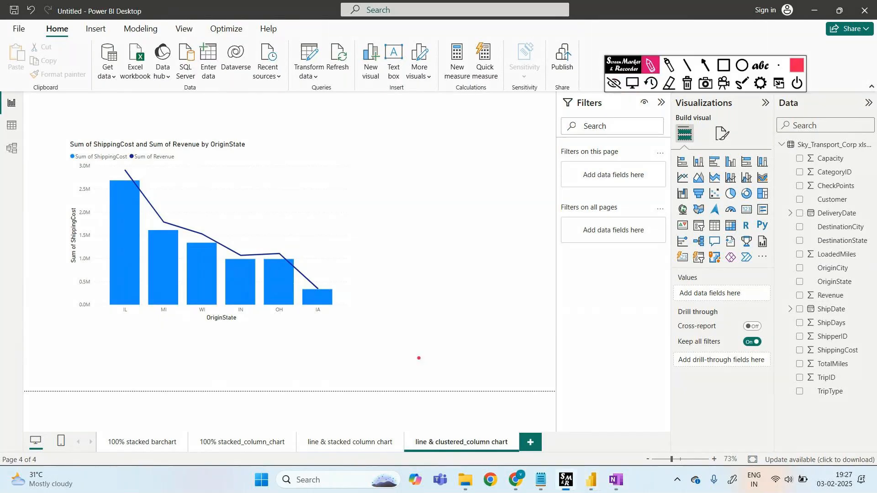
mouse_move(341, 432)
left_mouse_down()
mouse_move(339, 406)
mouse_move(344, 416)
left_mouse_up()
mouse_move(286, 377)
left_mouse_down()
mouse_move(285, 393)
mouse_move(307, 392)
left_mouse_up()
left_click_drag(328, 375, 325, 397)
mouse_move(347, 375)
left_mouse_down()
mouse_move(339, 389)
mouse_move(383, 371)
mouse_move(388, 380)
left_mouse_up()
left_click_drag(360, 405, 359, 413)
left_click_drag(369, 407, 371, 411)
mouse_move(376, 400)
left_mouse_down()
mouse_move(375, 414)
mouse_move(406, 408)
left_mouse_up()
left_click_drag(378, 417, 382, 429)
mouse_move(389, 413)
left_mouse_down()
mouse_move(395, 427)
mouse_move(410, 420)
left_mouse_up()
left_click_drag(407, 414, 410, 425)
left_click_drag(401, 417, 417, 413)
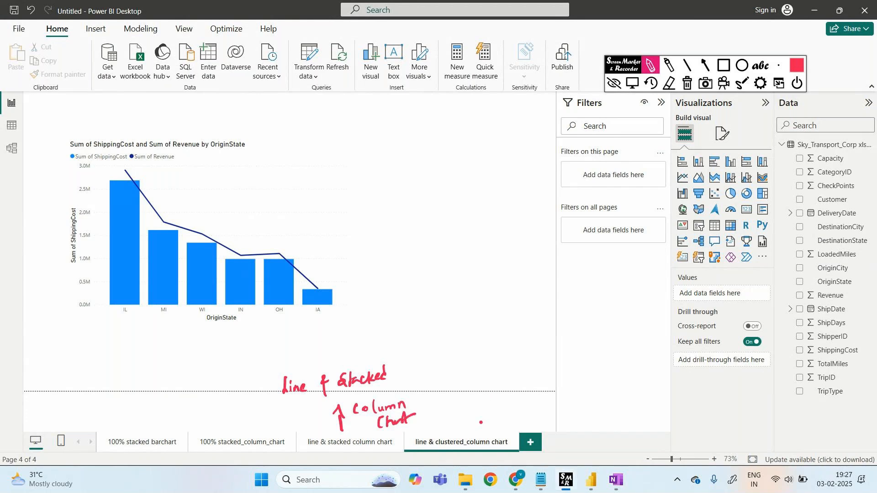
- Handwrite "Line & Clustered column chart" with an arrow from the line & clustered_column chart page name, and clear and hide the annotations
left_click_drag(461, 432, 476, 425)
left_click_drag(471, 423, 475, 432)
mouse_move(490, 408)
left_mouse_down()
mouse_move(494, 421)
mouse_move(532, 421)
mouse_move(609, 395)
mouse_move(627, 420)
mouse_move(694, 414)
mouse_move(717, 402)
left_mouse_up()
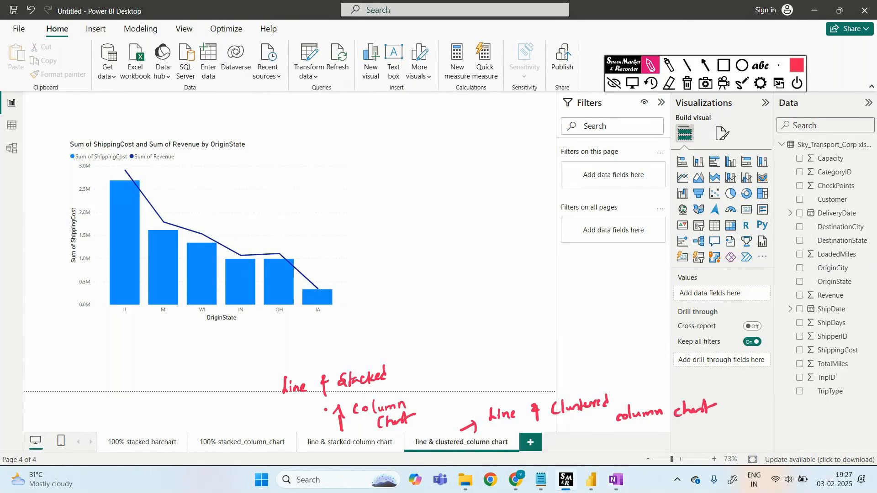
left_click(688, 83)
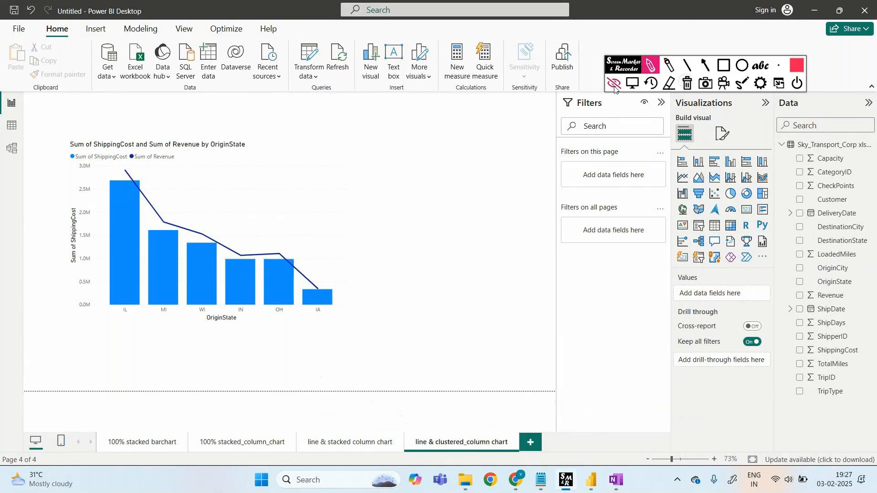
left_click(615, 85)
- Compare the two line and column chart pages again and add TripType as the clustered chart's column legend
left_click(350, 443)
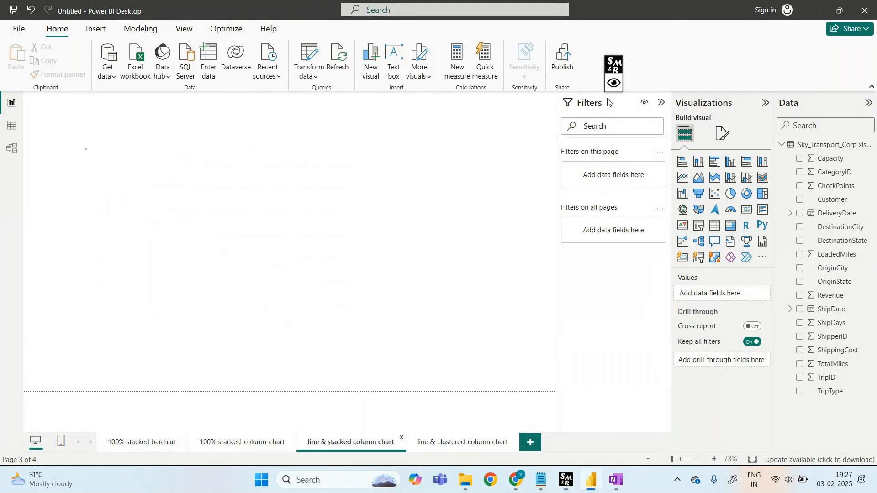
left_click(439, 442)
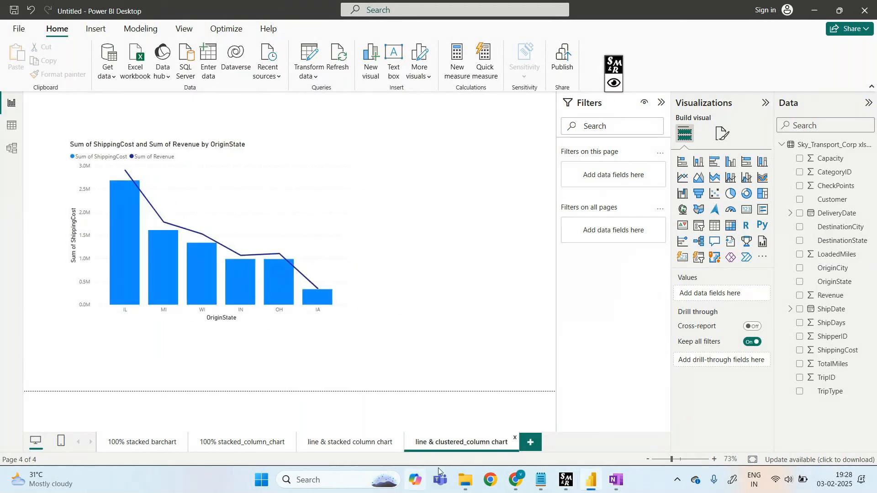
left_click(396, 440)
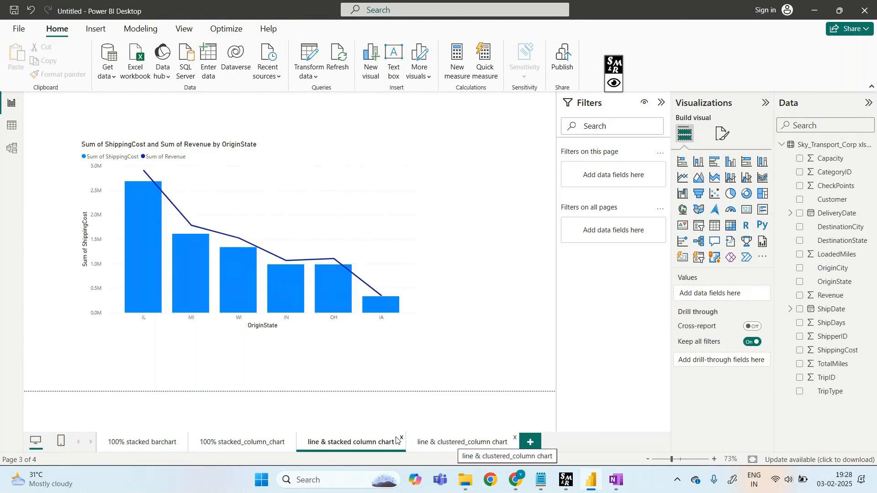
left_click(456, 443)
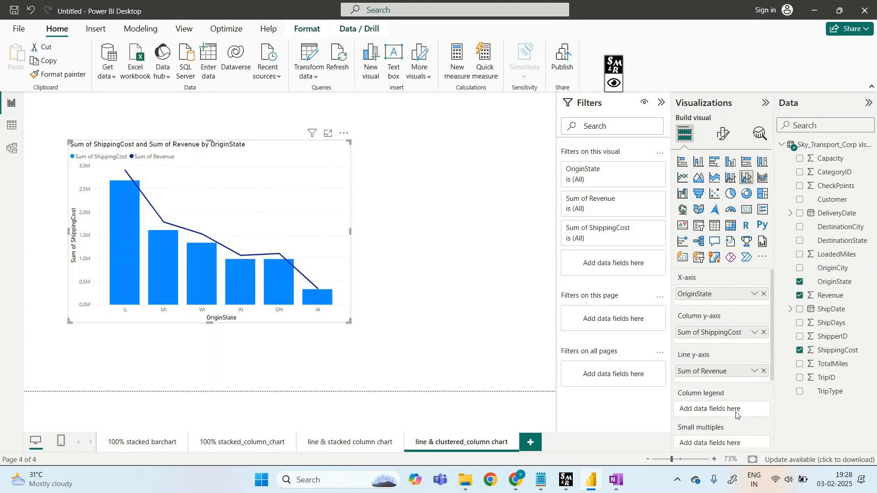
scroll(736, 414, "down", 1)
left_click_drag(831, 392, 730, 392)
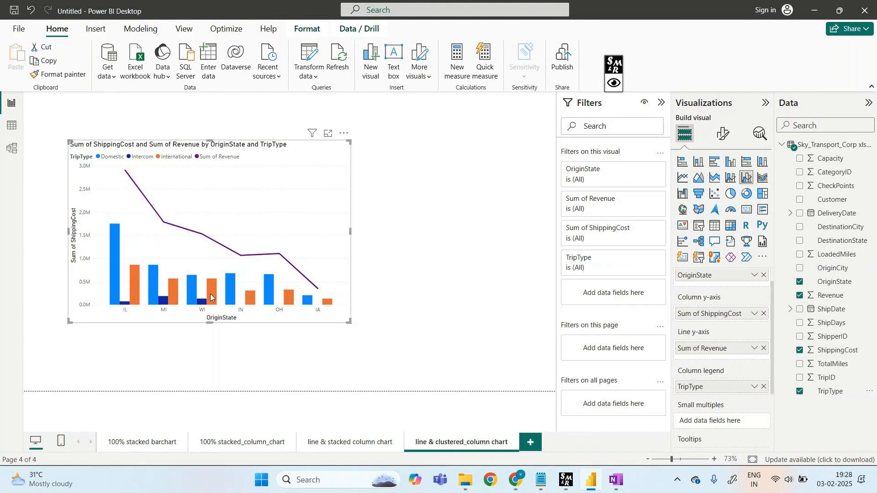
mouse_move(210, 297)
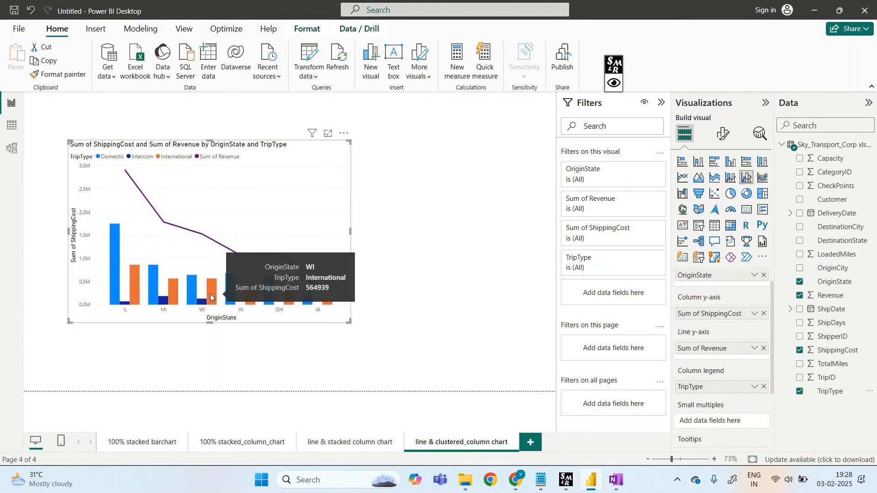
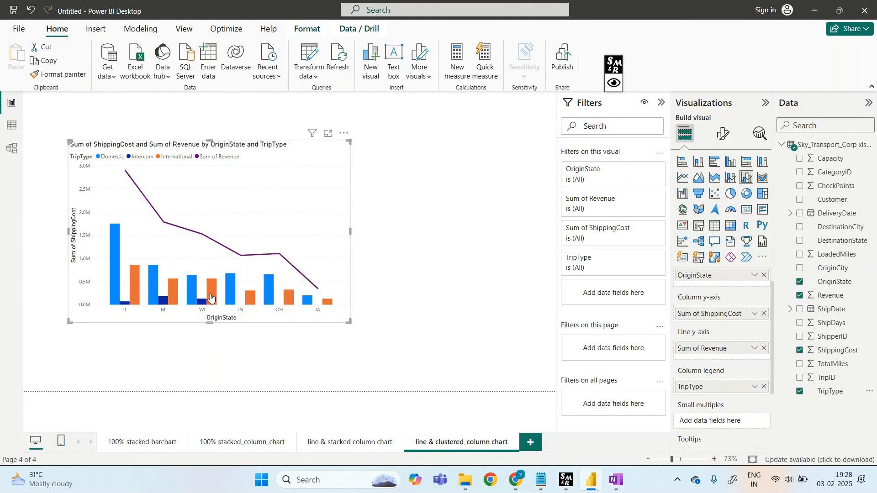
- Draw a red box around the TripType column legend field and a bracket under the IL columns with the screen marker
left_click(614, 82)
left_click_drag(681, 396, 679, 374)
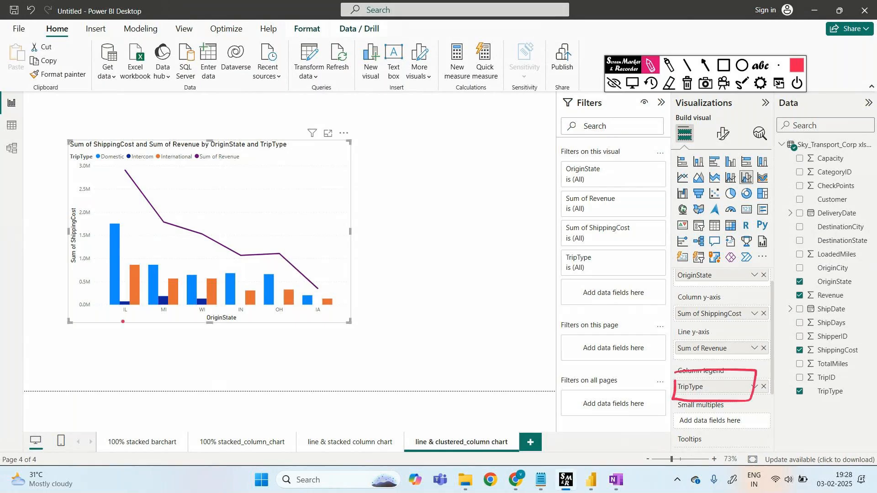
left_click_drag(110, 319, 145, 316)
- Draw red lines from the Domestic, Intercom and International legend entries to the IL columns, and an arrow labelled "Revenue" to the line
left_click_drag(110, 162, 112, 209)
left_click_drag(140, 163, 125, 258)
left_click_drag(167, 161, 138, 260)
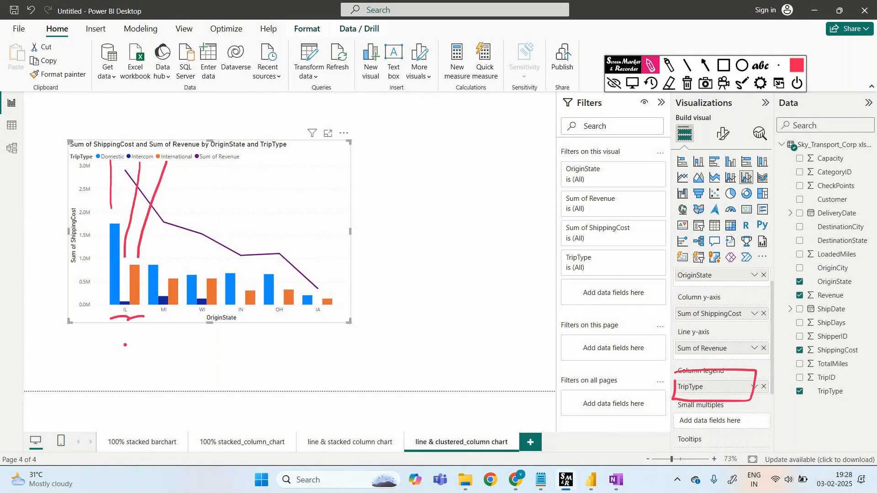
mouse_move(205, 165)
left_mouse_down()
mouse_move(202, 222)
mouse_move(211, 232)
mouse_move(281, 246)
left_mouse_up()
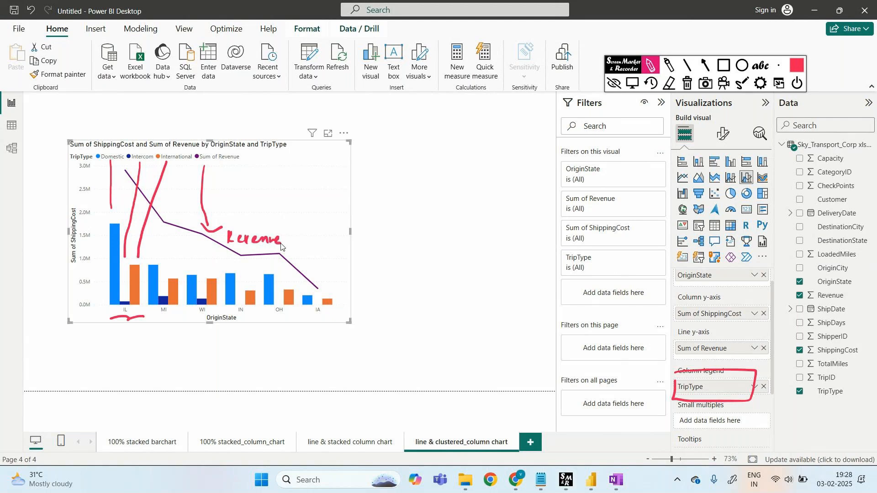
- Mark a brace beside the chart with the handwritten note "These were the differences", and clear all annotations
mouse_move(382, 174)
left_mouse_down()
mouse_move(387, 231)
mouse_move(372, 315)
left_mouse_up()
left_click(436, 230)
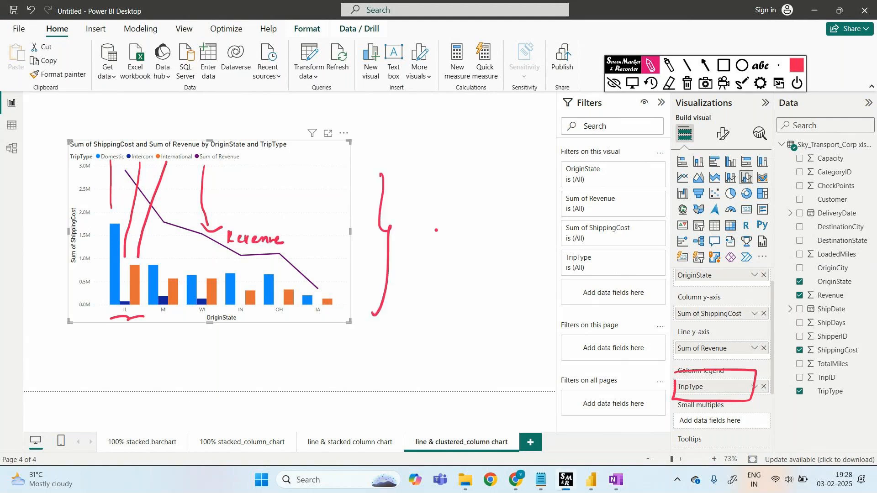
left_click_drag(414, 227, 421, 226)
left_click_drag(418, 226, 416, 242)
mouse_move(432, 245)
left_mouse_down()
mouse_move(574, 235)
mouse_move(563, 223)
left_mouse_up()
left_click_drag(427, 295, 438, 306)
mouse_move(443, 306)
left_mouse_down()
mouse_move(455, 293)
mouse_move(469, 305)
mouse_move(491, 301)
mouse_move(503, 315)
left_mouse_up()
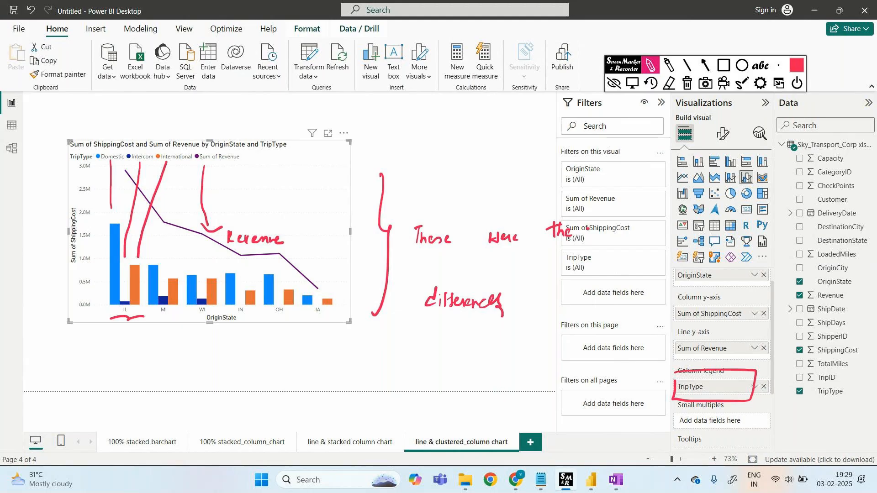
left_click(687, 82)
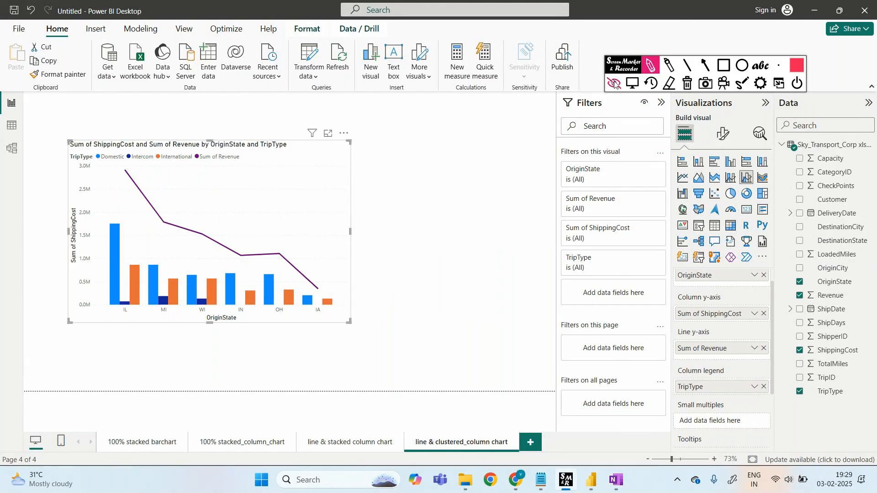
left_click(614, 83)
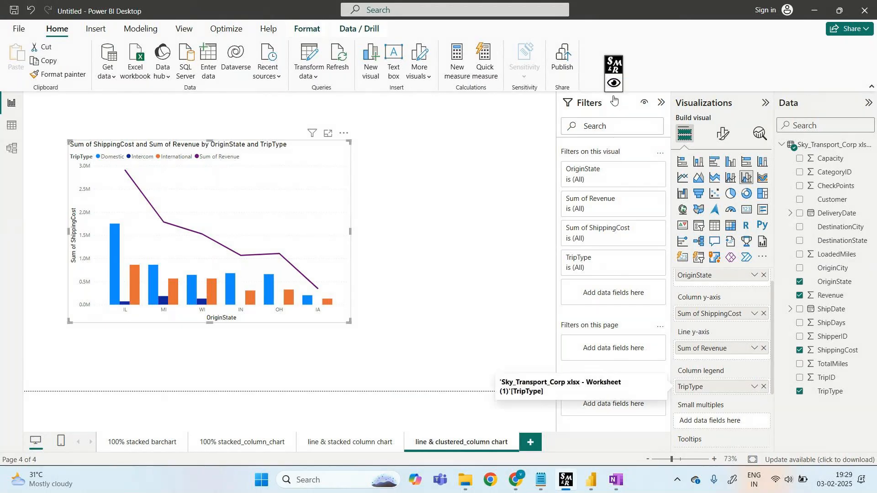
- Remove TripType from the chart's column legend and compare the result with the line & stacked column chart page
left_click(764, 387)
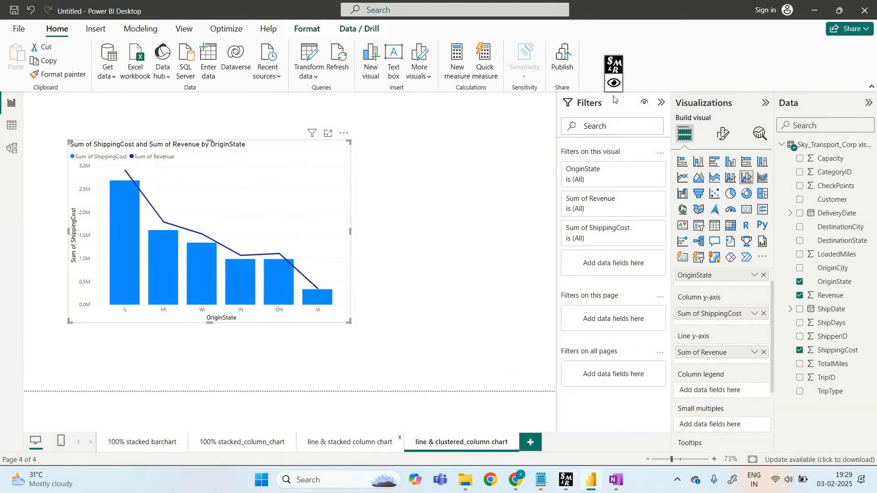
left_click(350, 443)
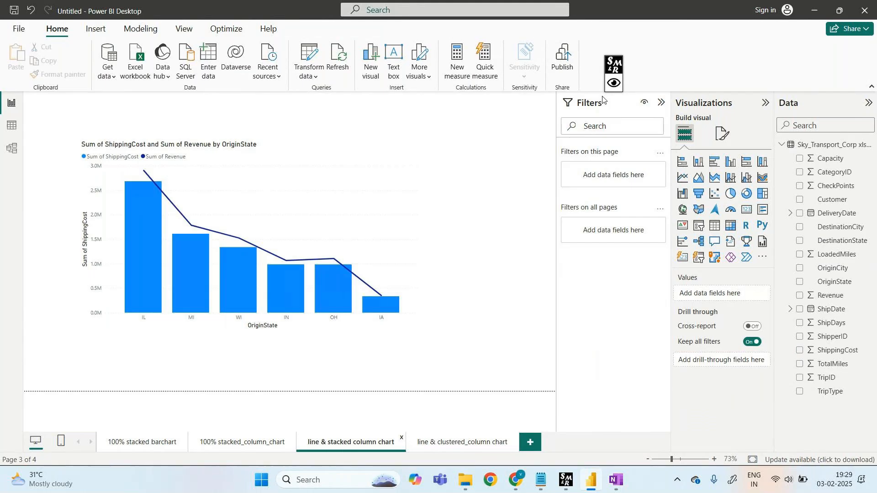
left_click(463, 443)
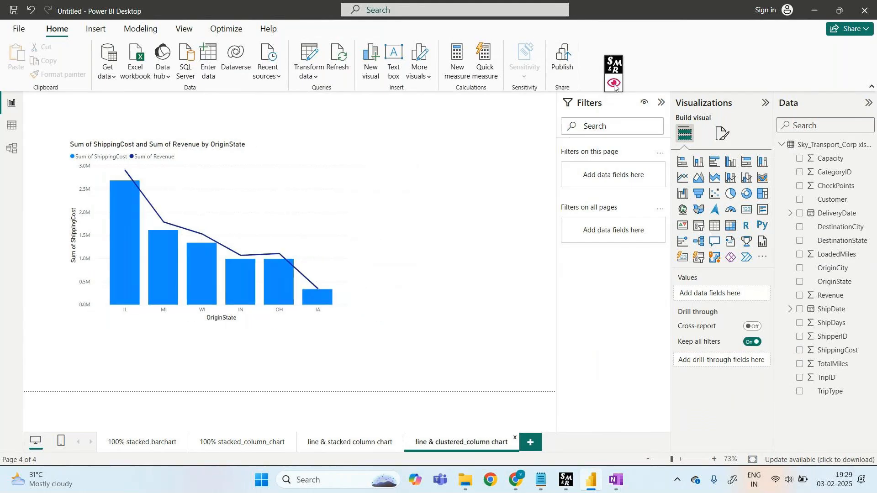
left_click(614, 84)
left_click(650, 66)
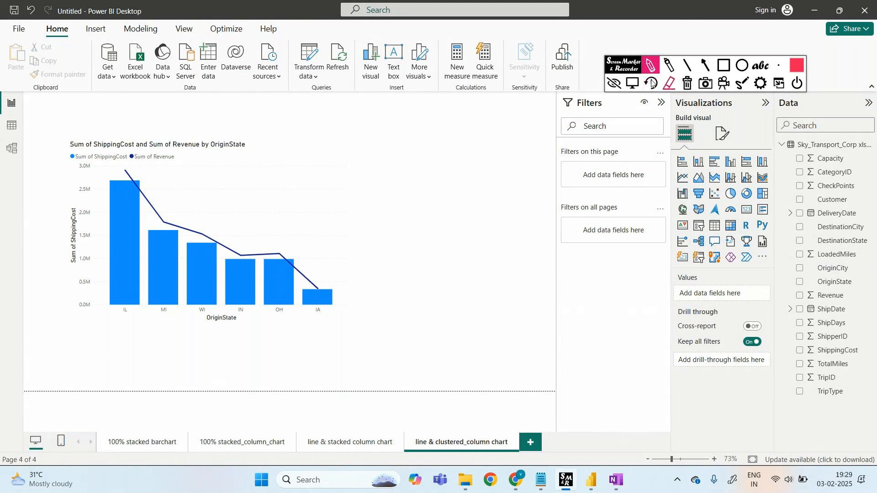
left_click(613, 84)
left_click(601, 91)
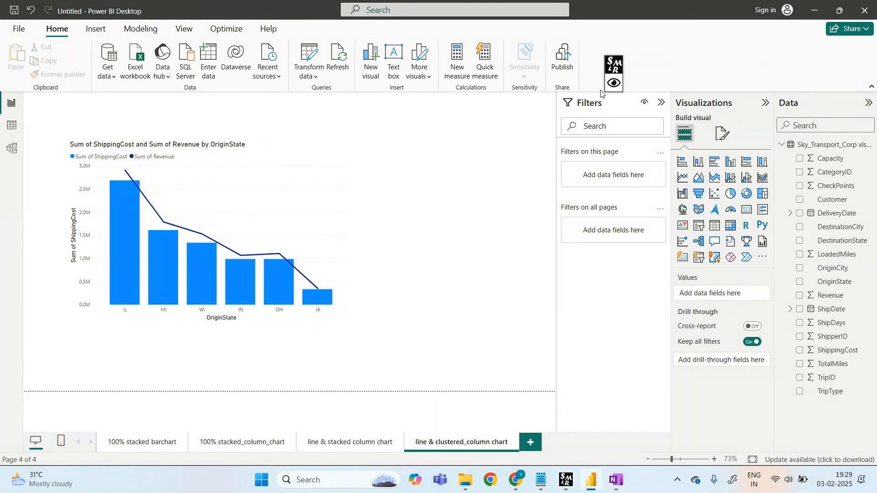
- Restore TripType as the clustered chart's column legend and temporarily mark the IL column group with the pen
left_click(306, 196)
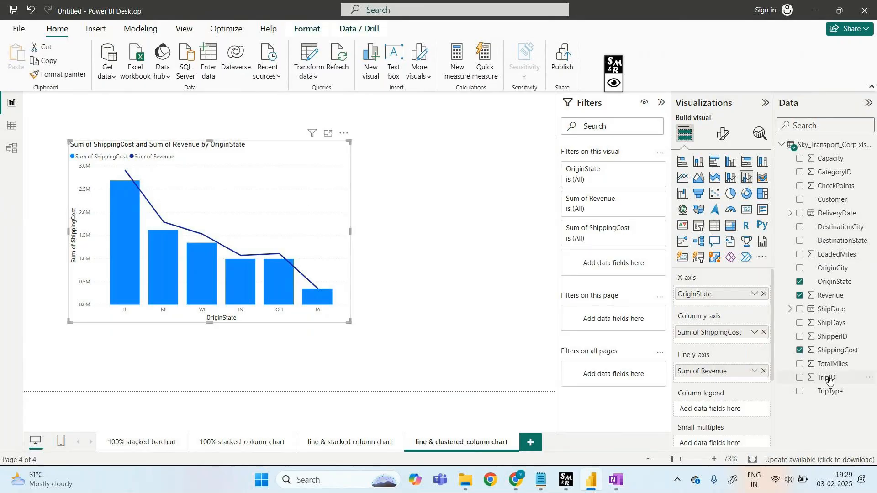
left_click_drag(831, 392, 713, 407)
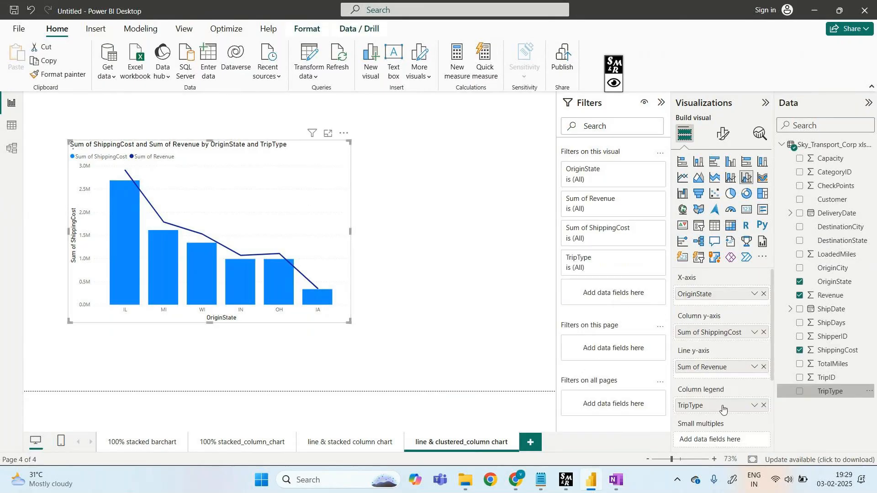
left_click(621, 82)
mouse_move(113, 327)
left_mouse_down()
mouse_move(139, 327)
mouse_move(133, 354)
left_mouse_up()
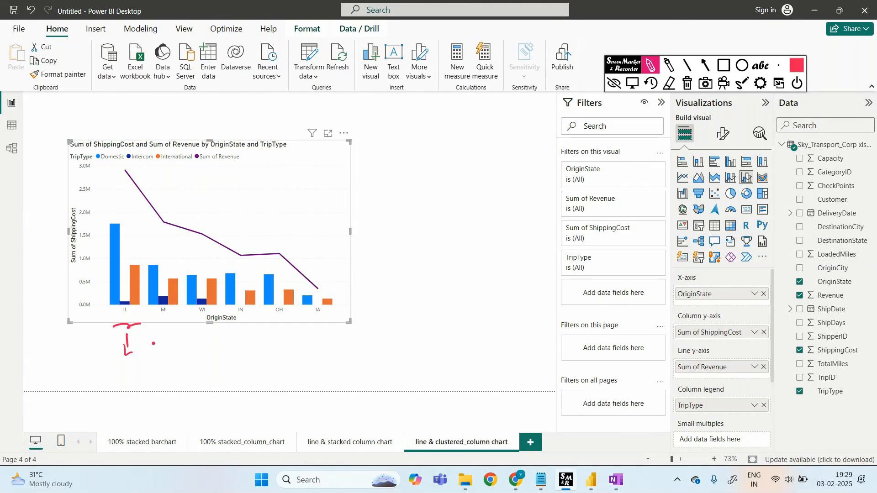
left_click(613, 85)
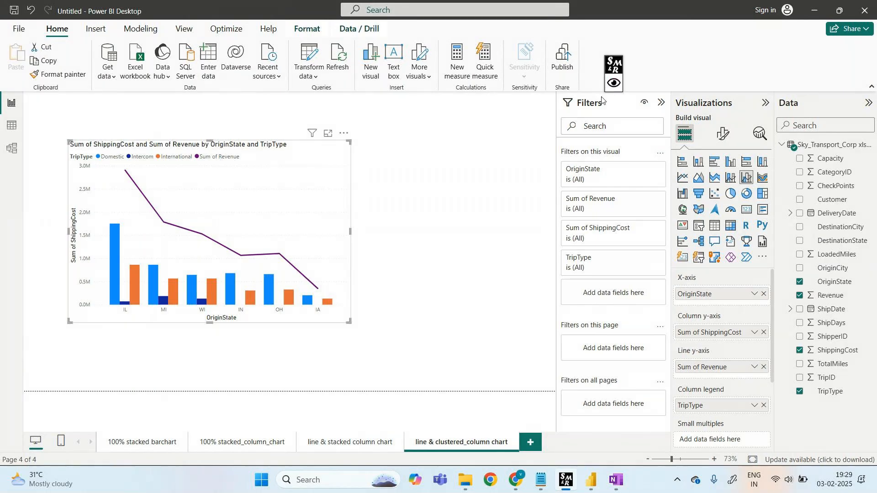
- Add a new report page and insert a line chart, enlarged and moved towards the canvas's upper centre
left_click(530, 442)
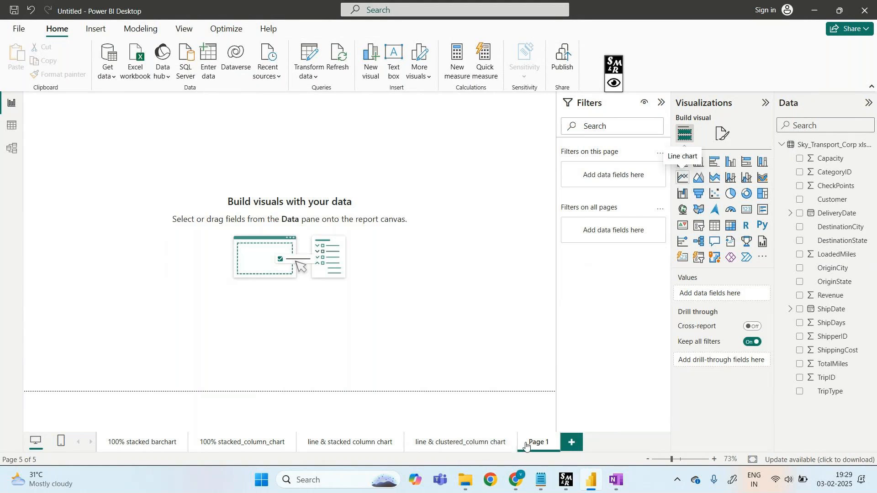
left_click(682, 177)
left_click_drag(87, 150, 89, 161)
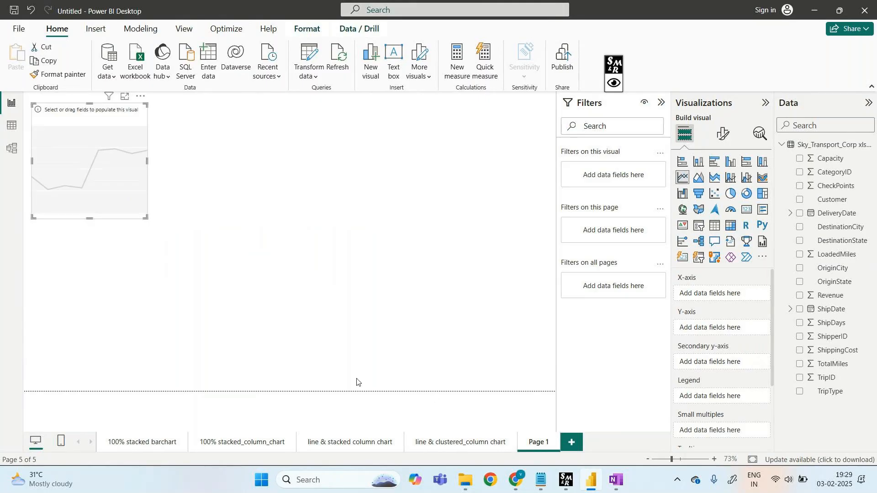
left_click_drag(82, 119, 164, 207)
left_click_drag(228, 193, 393, 118)
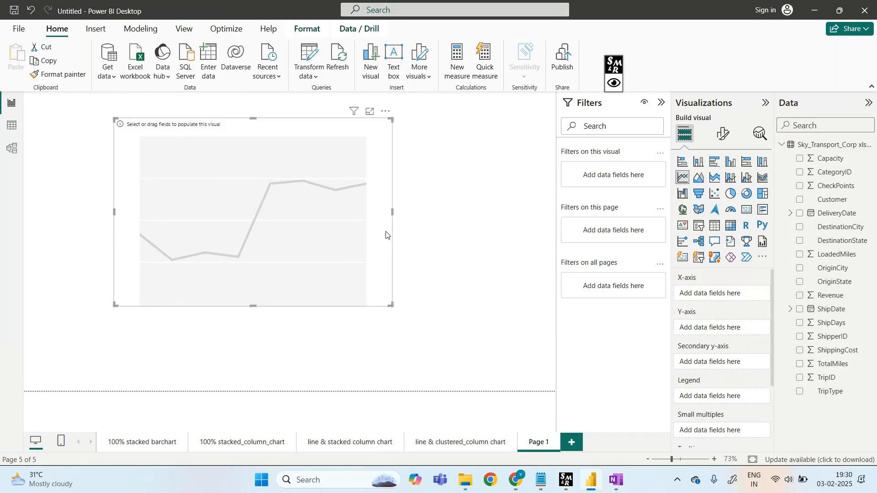
- Plot Revenue on the Y-axis against DeliveryDate on the X-axis, keeping only the Month level of the date hierarchy
left_click_drag(820, 222, 722, 301)
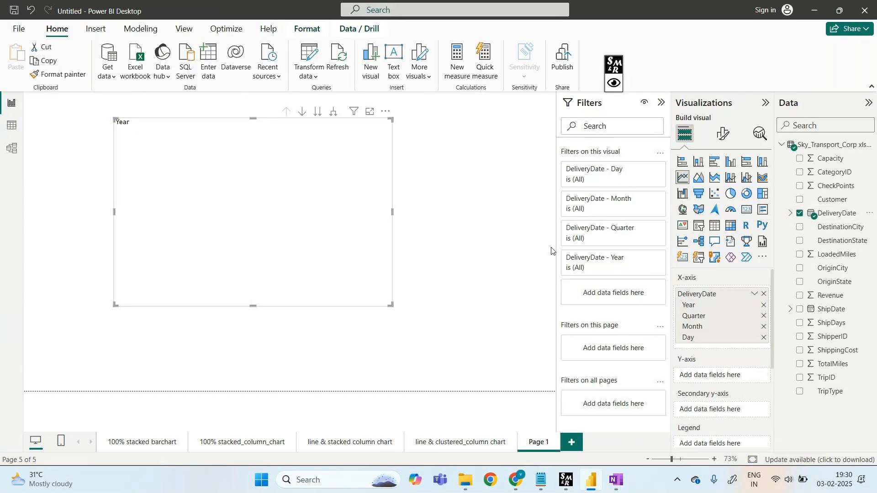
left_click_drag(830, 295, 715, 375)
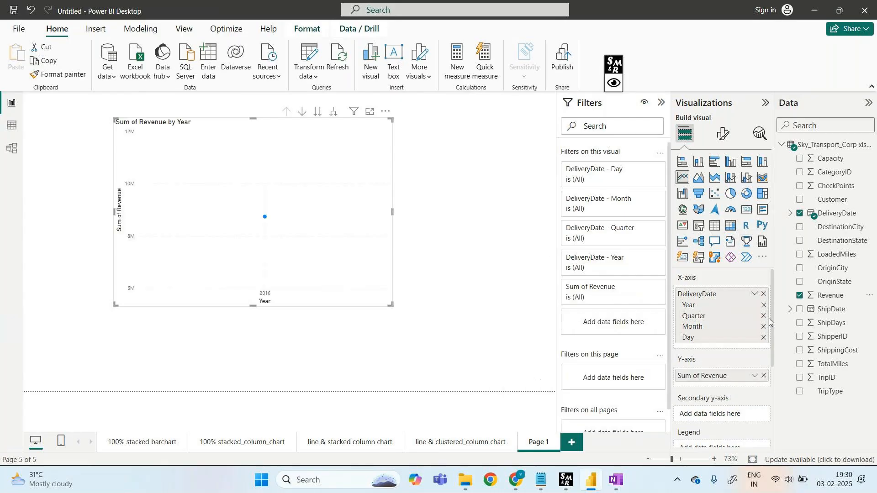
left_click(764, 306)
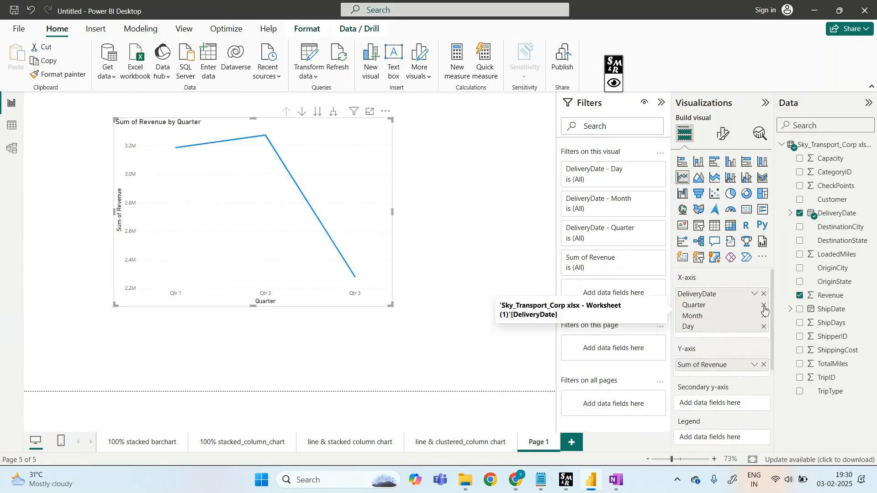
left_click(764, 306)
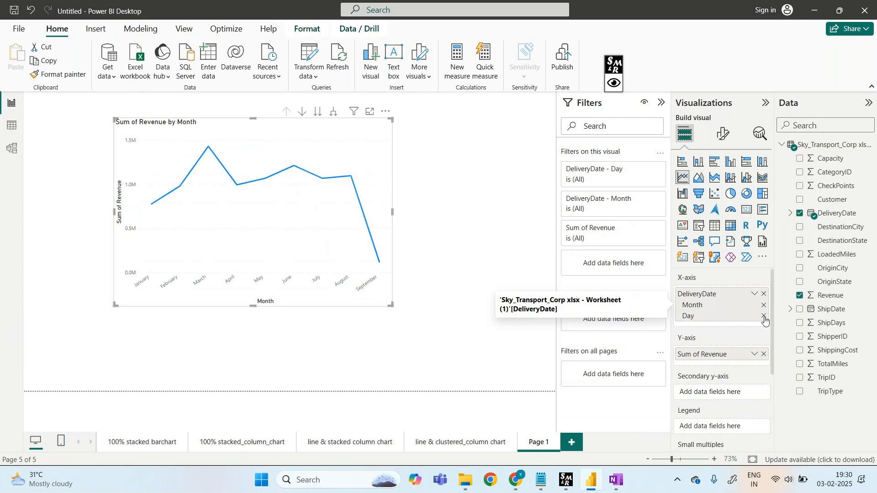
left_click(764, 316)
- Open the line chart in focus mode, handwrite "Line chart mainly for" above it, and clear the note
left_click(370, 112)
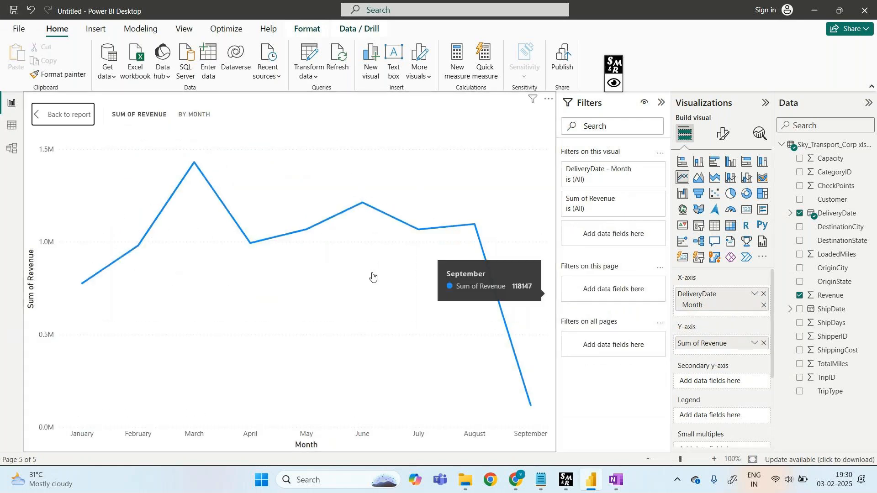
left_click(615, 87)
left_click(651, 68)
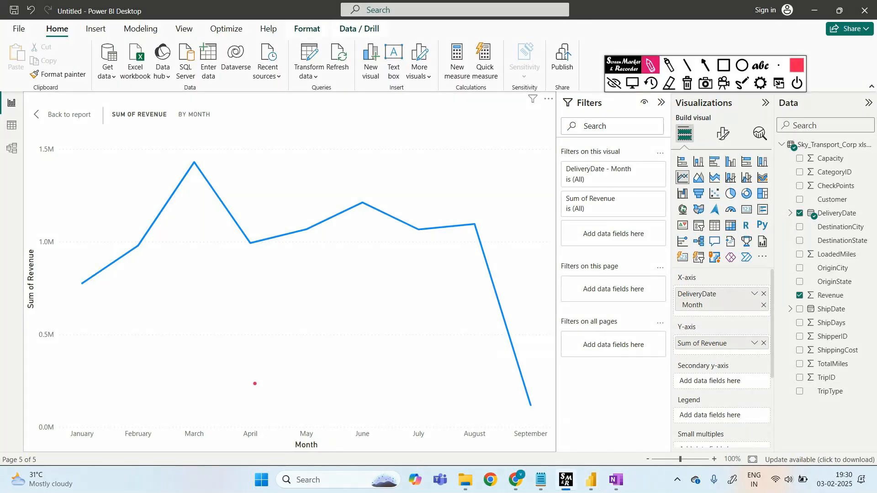
left_click_drag(268, 132, 341, 120)
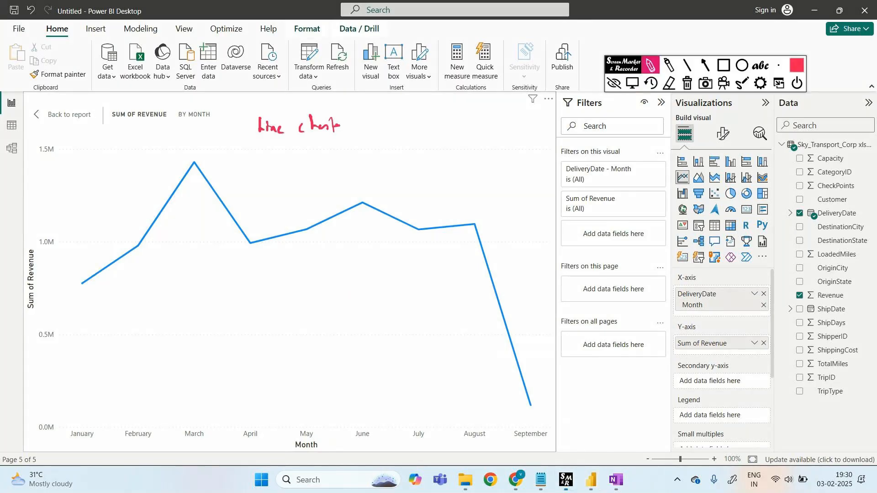
mouse_move(404, 127)
left_mouse_down()
mouse_move(436, 131)
mouse_move(441, 122)
mouse_move(441, 153)
left_mouse_up()
mouse_move(489, 119)
left_mouse_down()
mouse_move(478, 130)
mouse_move(503, 122)
left_mouse_up()
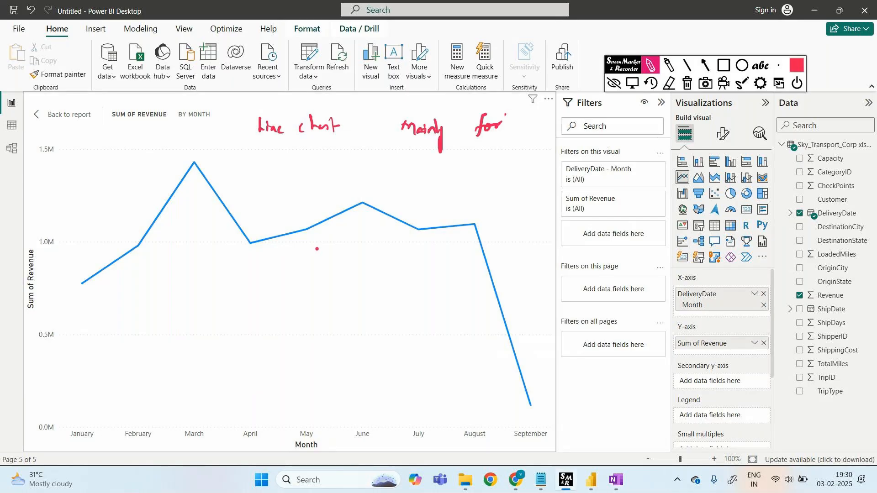
left_click(687, 83)
left_click(615, 83)
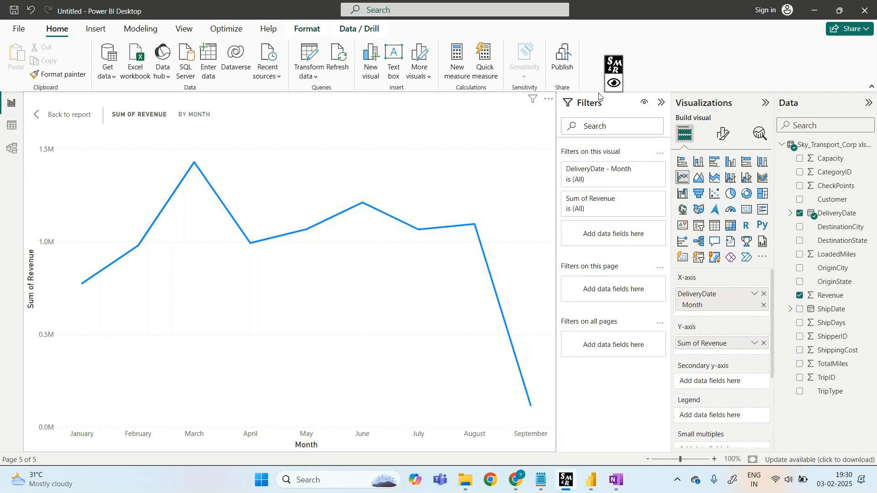
- Underline the month labels with the pen and handwrite "is time Interval over here" beside them
left_click(614, 83)
left_click(651, 68)
left_click_drag(71, 449, 149, 445)
left_click_drag(193, 446, 258, 444)
left_click_drag(296, 444, 422, 447)
mouse_move(461, 448)
left_mouse_down()
mouse_move(586, 437)
mouse_move(579, 463)
left_mouse_up()
left_click_drag(597, 431, 607, 445)
mouse_move(624, 431)
left_mouse_down()
mouse_move(632, 447)
mouse_move(670, 447)
mouse_move(668, 456)
mouse_move(721, 446)
mouse_move(726, 433)
mouse_move(777, 445)
left_mouse_up()
mouse_move(787, 425)
left_mouse_down()
mouse_move(798, 444)
mouse_move(832, 446)
left_mouse_up()
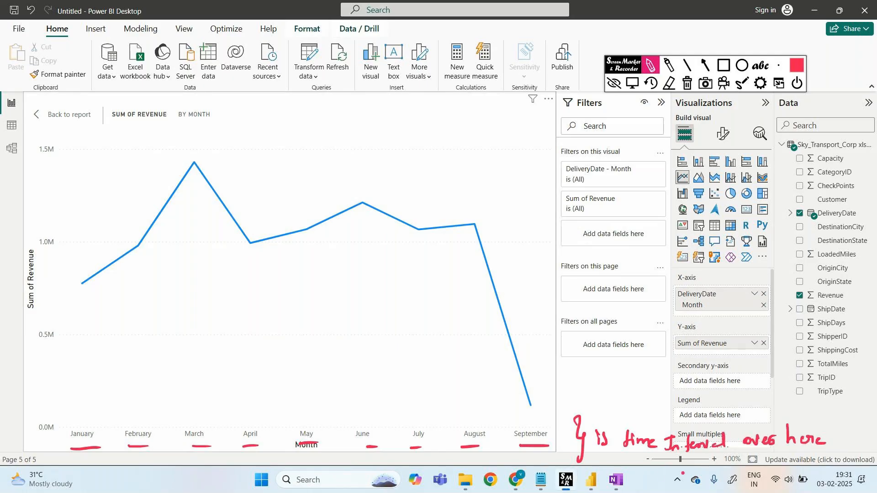
- Trace the revenue trend from January to September above the line, and clear all annotations
mouse_move(78, 263)
left_mouse_down()
mouse_move(141, 183)
mouse_move(221, 146)
mouse_move(265, 215)
mouse_move(343, 186)
mouse_move(435, 217)
mouse_move(486, 211)
mouse_move(553, 380)
left_mouse_up()
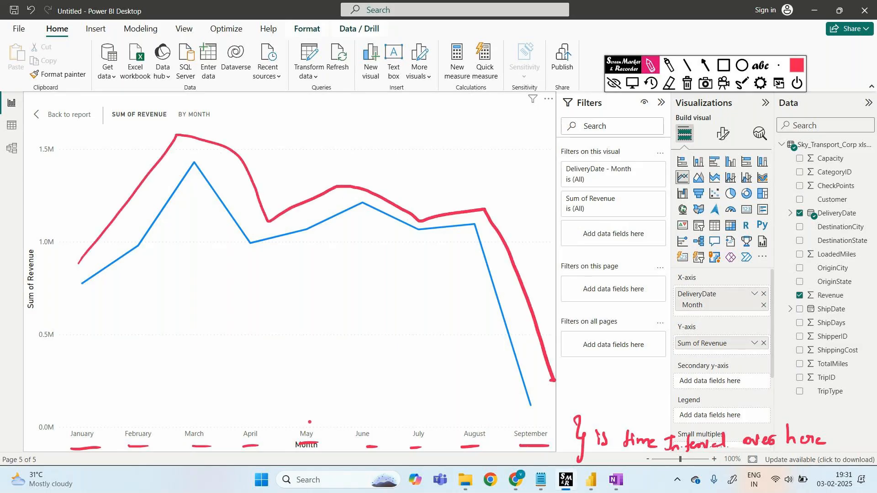
left_click(688, 83)
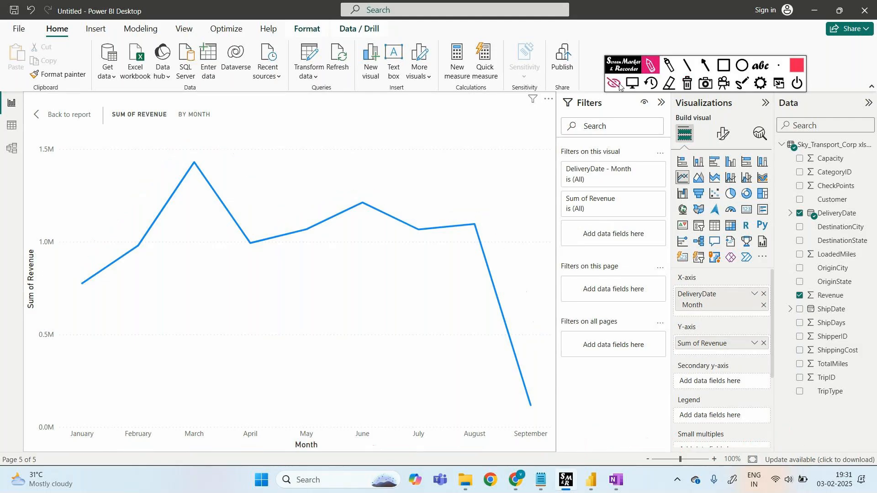
left_click(614, 84)
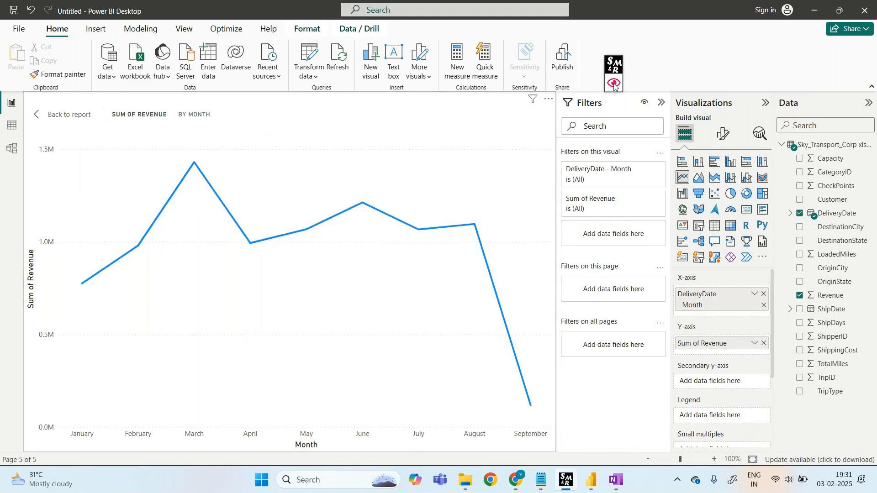
- Draw a temporary pen outline around the month axis, and return from focus mode to the report page
left_click(614, 85)
left_click(651, 65)
mouse_move(52, 408)
left_mouse_down()
mouse_move(242, 473)
mouse_move(594, 418)
left_mouse_up()
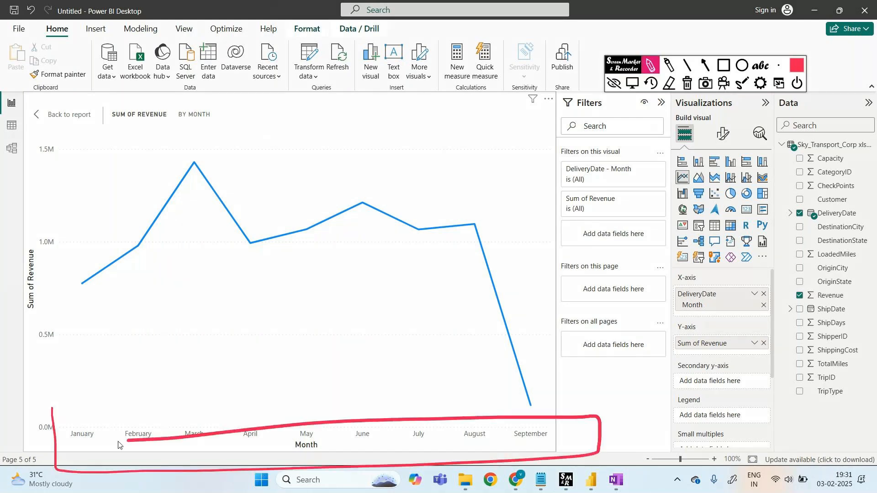
left_click(611, 83)
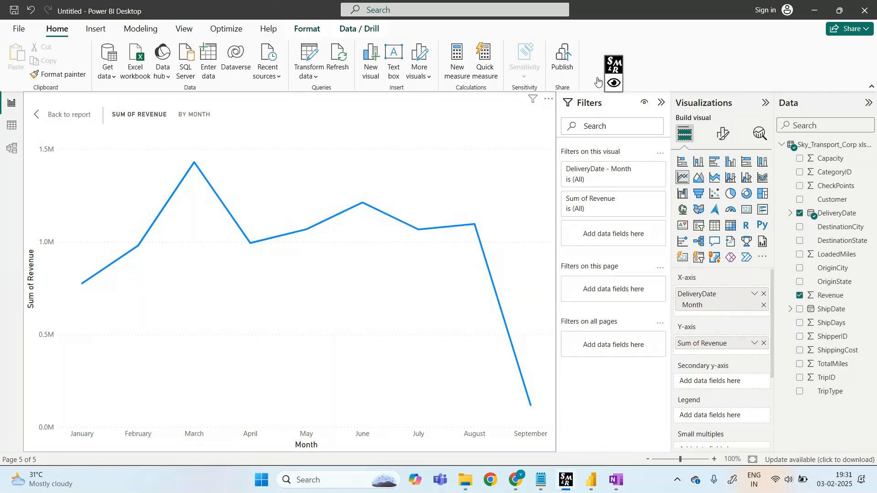
left_click(597, 79)
key("Escape")
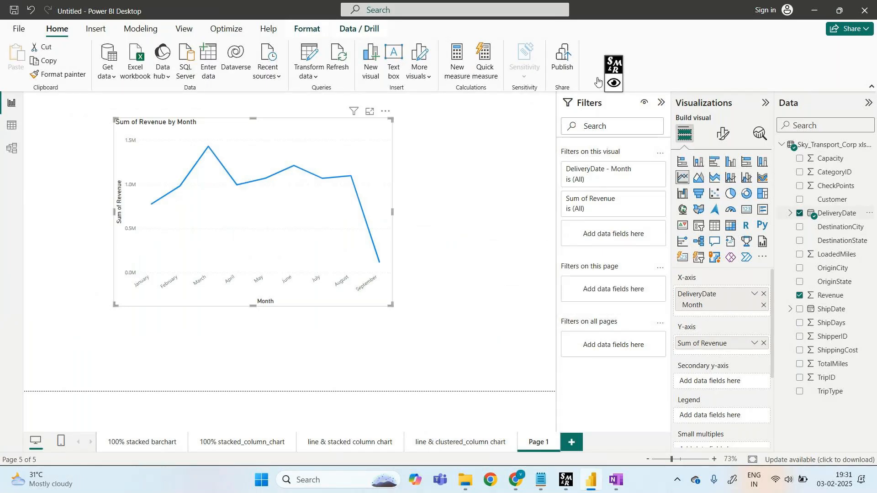
- Expand the DeliveryDate date hierarchy in the field list, outline it with the pen, and draw an arrow from it to the X-axis
left_click(791, 213)
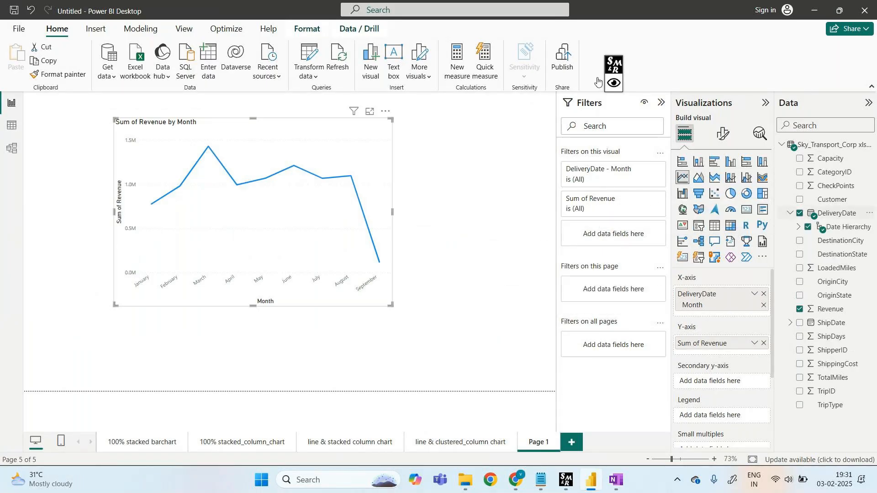
left_click(799, 227)
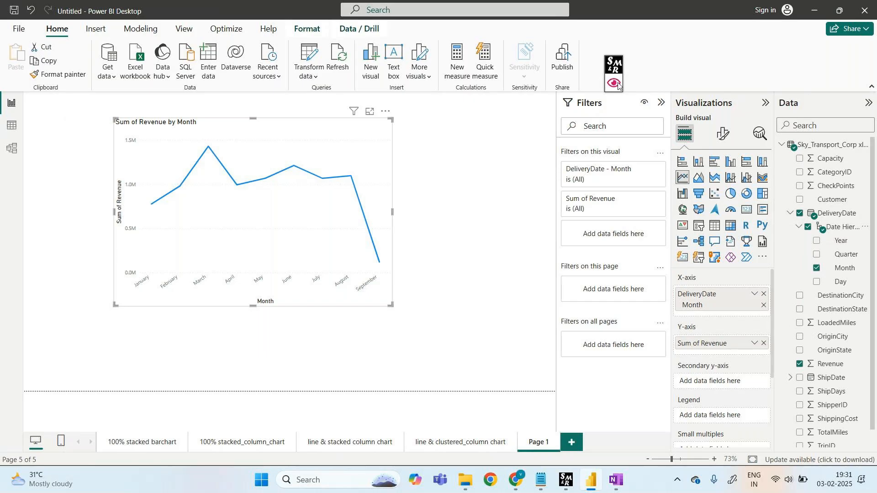
left_click(614, 84)
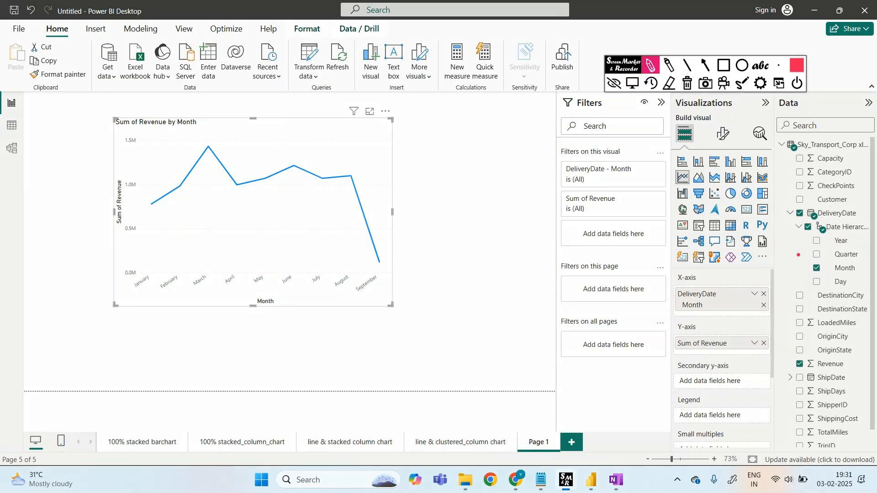
mouse_move(788, 226)
left_mouse_down()
mouse_move(795, 292)
mouse_move(873, 293)
mouse_move(822, 220)
mouse_move(793, 222)
left_mouse_up()
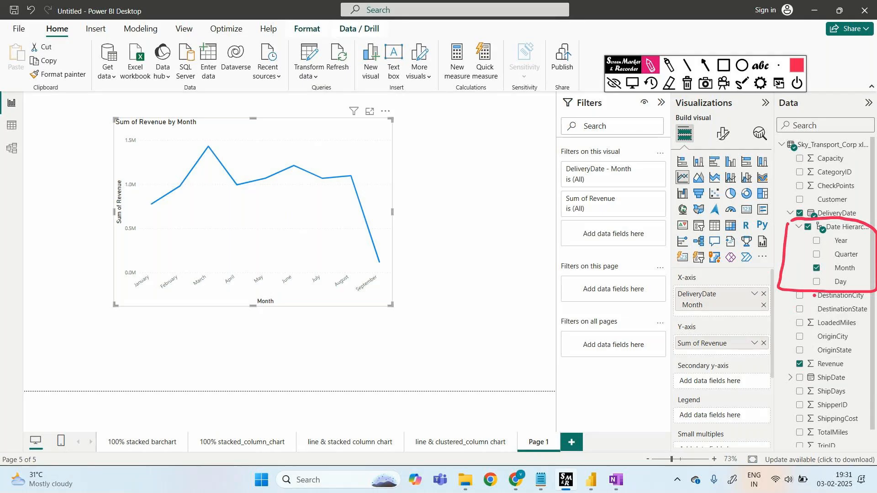
mouse_move(778, 269)
left_mouse_down()
mouse_move(704, 276)
mouse_move(699, 290)
left_mouse_up()
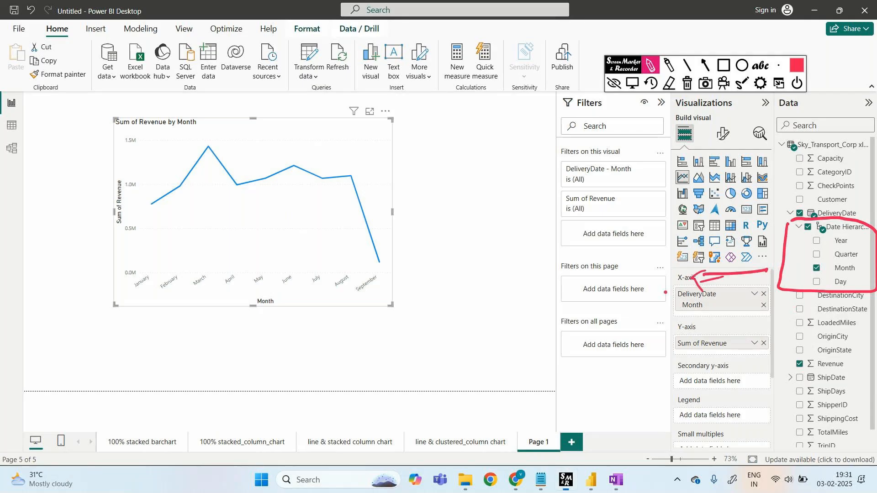
- Handwrite "Date" beside the chart with "year", "Quarter", "month" and "Day" listed below it
left_click_drag(548, 256, 548, 275)
mouse_move(547, 253)
left_mouse_down()
mouse_move(546, 276)
mouse_move(564, 274)
left_mouse_up()
mouse_move(567, 255)
left_mouse_down()
mouse_move(569, 273)
mouse_move(572, 263)
left_mouse_up()
left_click_drag(569, 269, 576, 273)
left_click(601, 251)
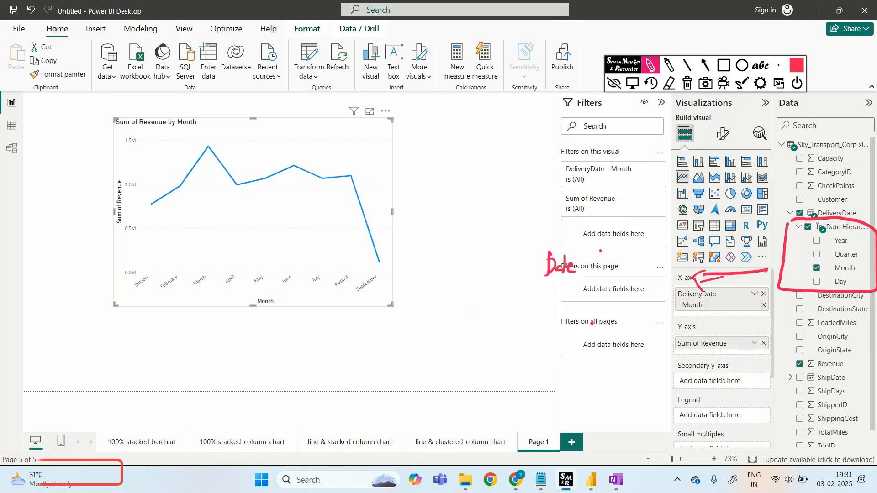
mouse_move(541, 305)
left_mouse_down()
mouse_move(542, 323)
mouse_move(569, 317)
mouse_move(535, 351)
mouse_move(590, 342)
left_mouse_up()
mouse_move(525, 396)
left_mouse_down()
mouse_move(561, 393)
mouse_move(571, 382)
mouse_move(533, 423)
mouse_move(540, 417)
mouse_move(551, 426)
left_mouse_up()
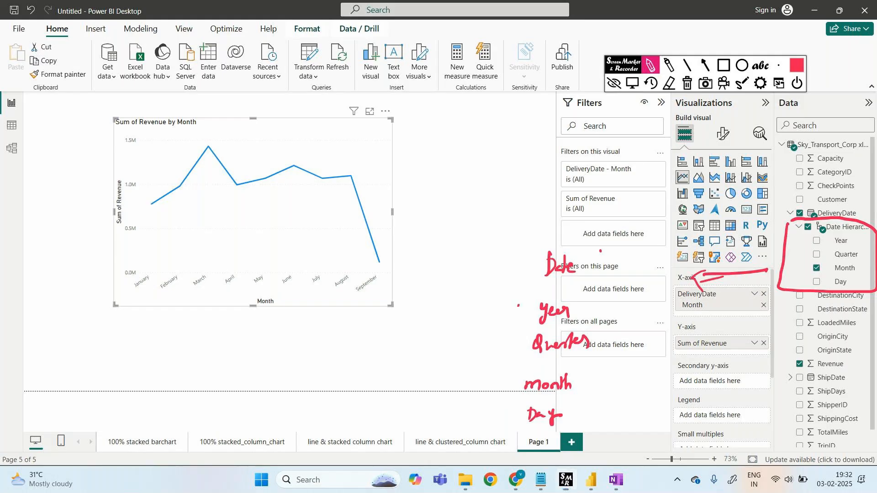
- Outline the handwritten date list, box "month" and "year", underline the chart's month labels, and clear all annotations
mouse_move(519, 305)
left_mouse_down()
mouse_move(555, 436)
mouse_move(591, 308)
mouse_move(537, 298)
left_mouse_up()
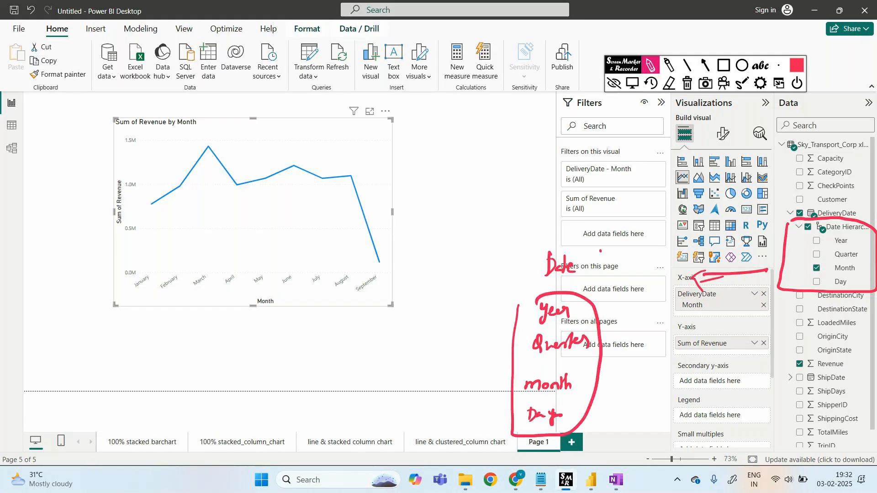
mouse_move(515, 367)
left_mouse_down()
mouse_move(513, 404)
mouse_move(537, 404)
left_mouse_up()
mouse_move(531, 326)
left_mouse_down()
mouse_move(570, 303)
mouse_move(519, 326)
left_mouse_up()
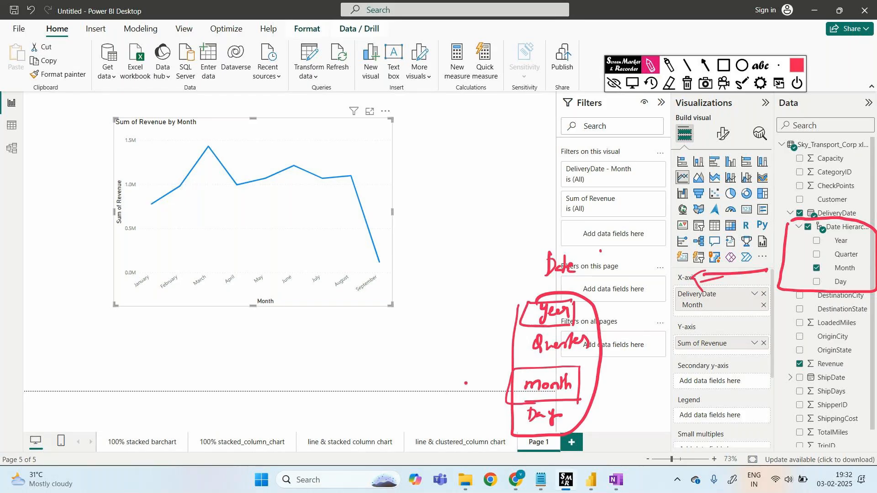
left_click_drag(141, 299, 339, 287)
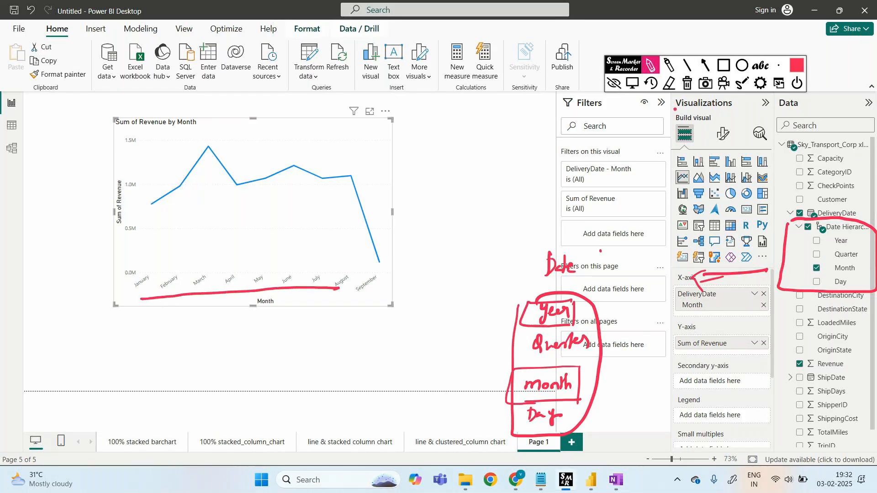
left_click(686, 85)
left_click(614, 83)
- Rebuild the line chart with the full DeliveryDate Date Hierarchy on the X-axis and Revenue on the Y-axis
left_click(817, 268)
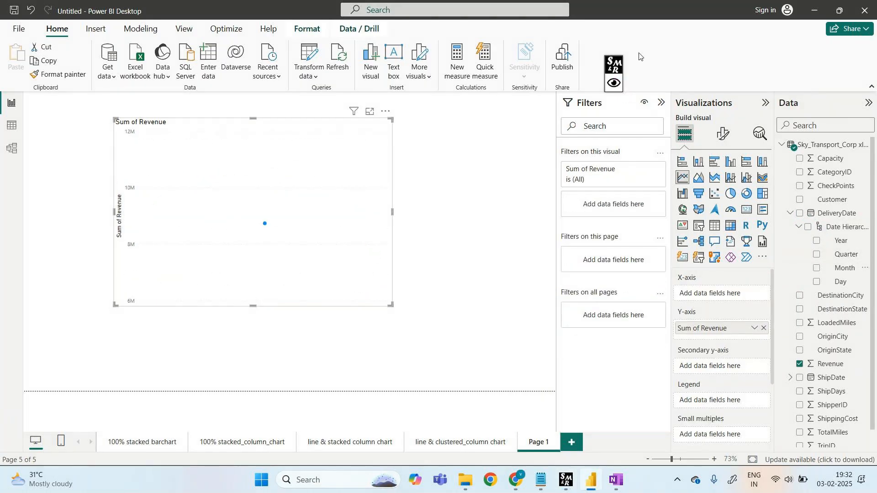
left_click_drag(836, 232, 731, 298)
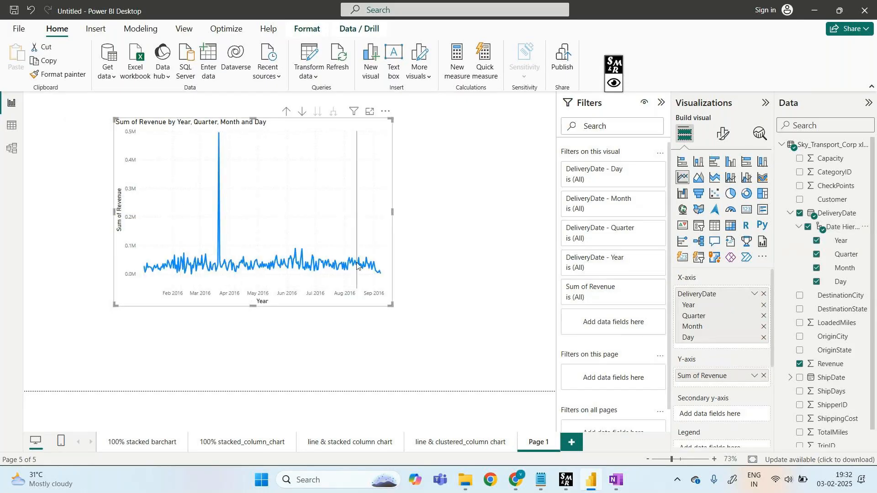
left_click(764, 376)
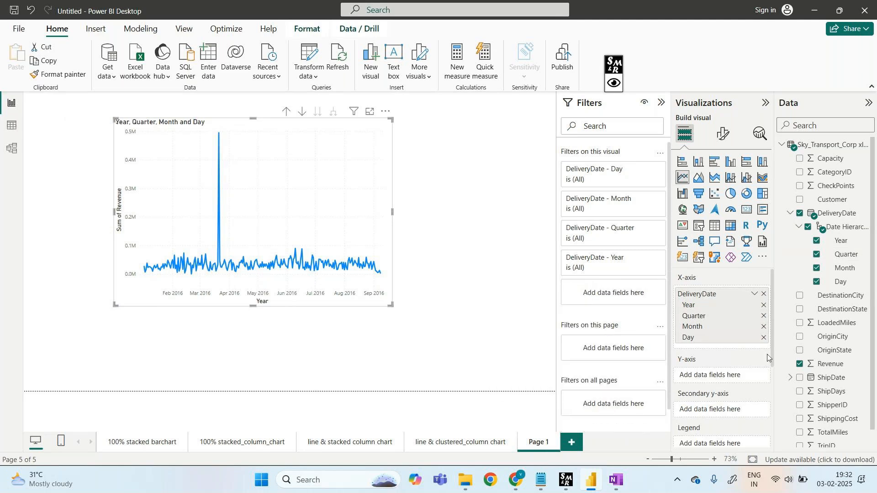
left_click(763, 294)
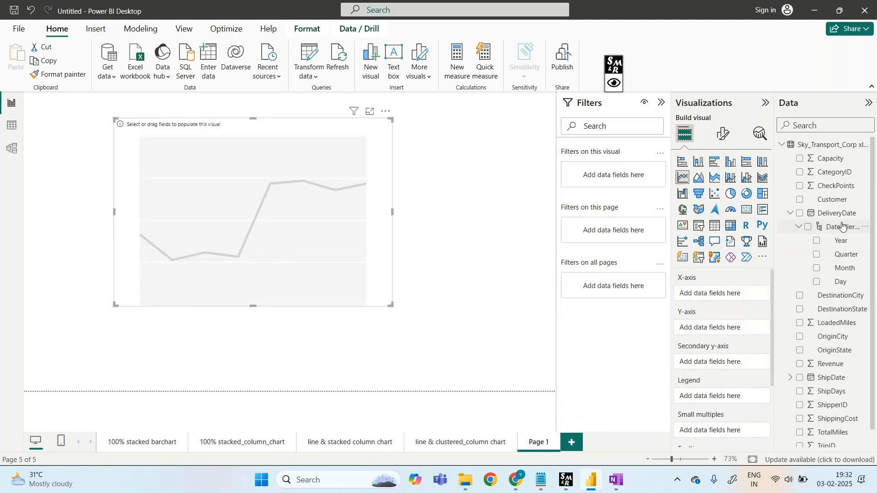
left_click_drag(842, 226, 737, 293)
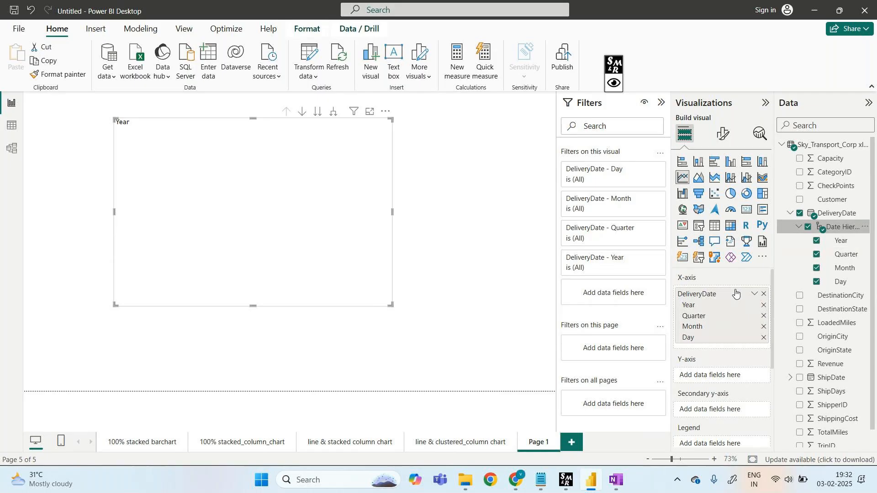
left_click_drag(825, 364, 729, 376)
mouse_move(266, 217)
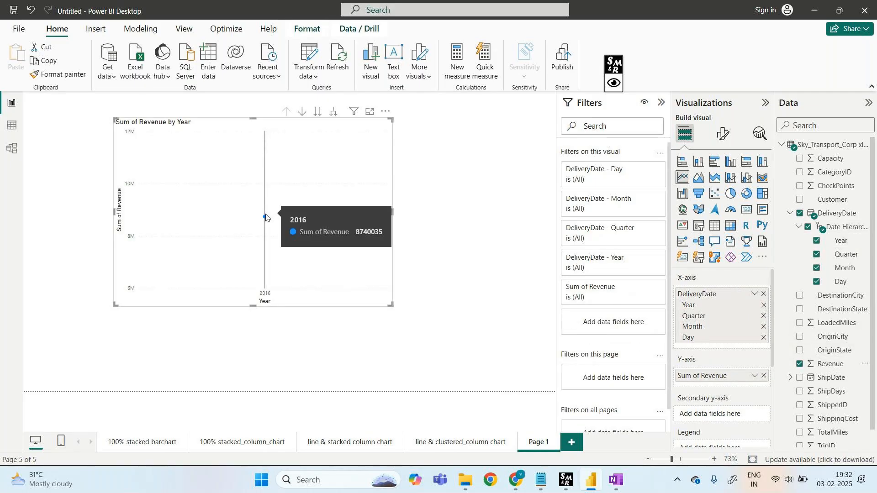
- Examine the years and months covered by the DeliveryDate column's filter list in the data table, and return to the report page
left_click(13, 128)
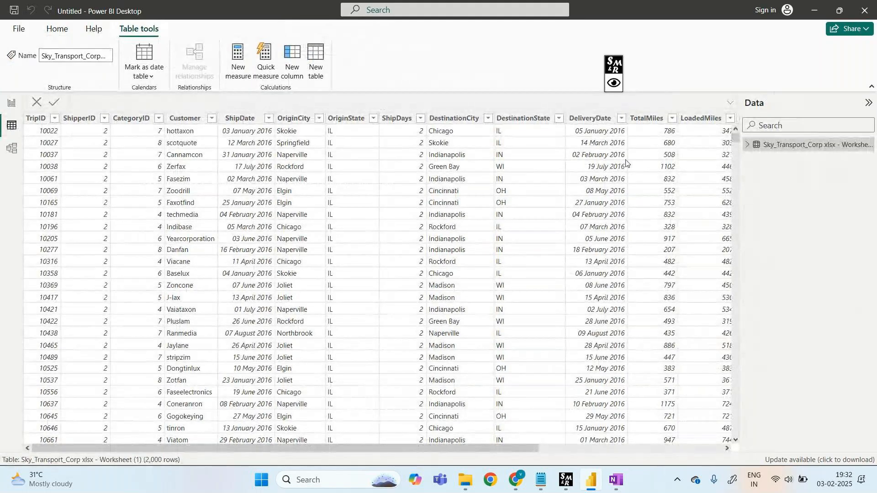
left_click(622, 122)
left_click(621, 119)
scroll(682, 342, "down", 5)
scroll(682, 343, "down", 4)
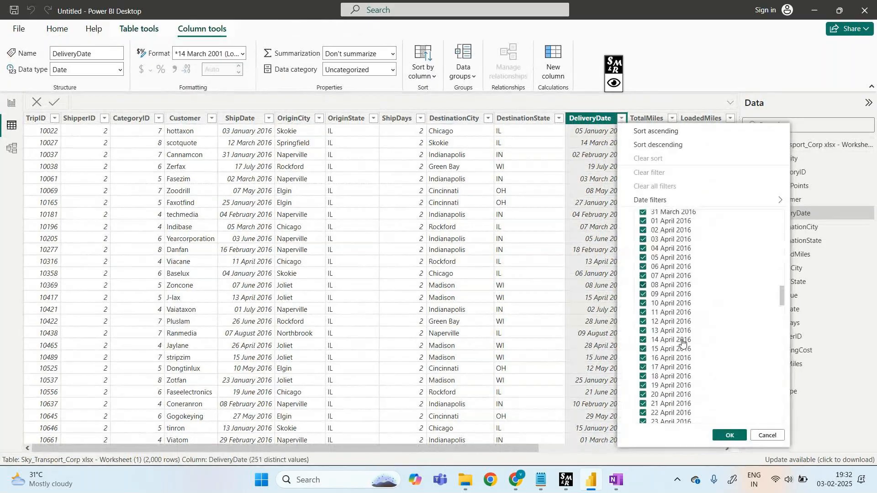
scroll(683, 342, "down", 6)
scroll(683, 343, "down", 10)
scroll(683, 342, "down", 20)
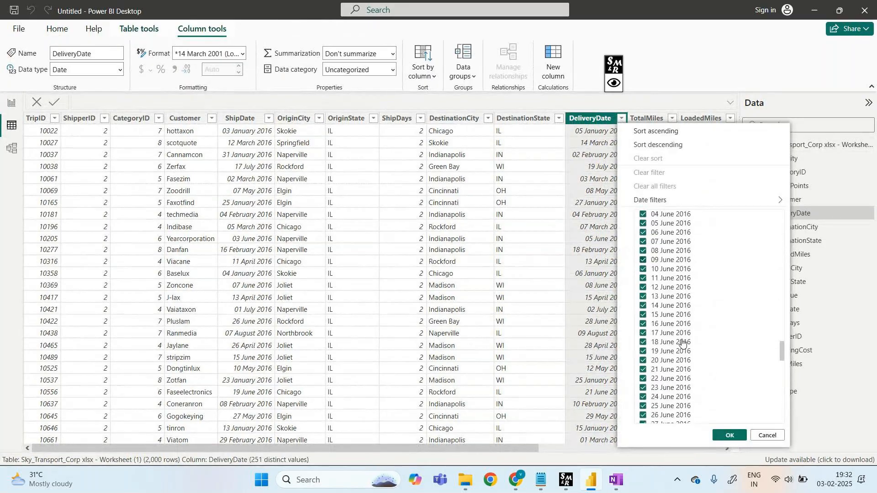
scroll(682, 343, "down", 9)
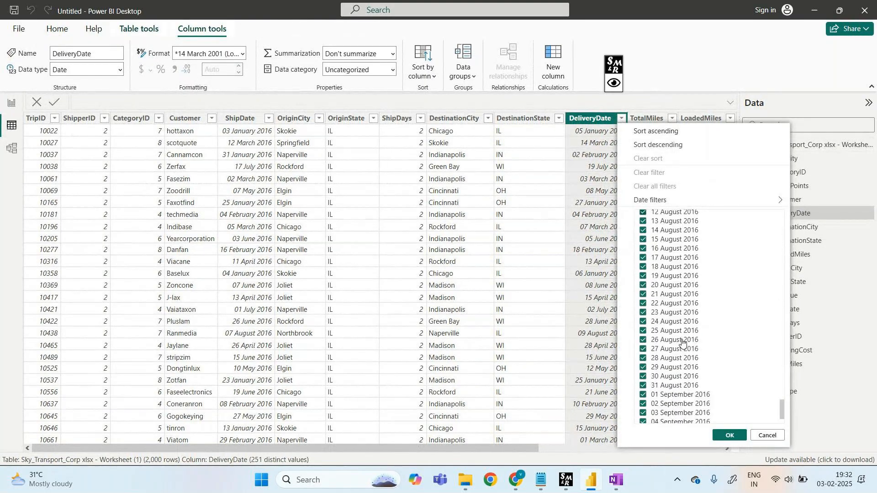
scroll(683, 343, "up", 1)
scroll(683, 342, "up", 2)
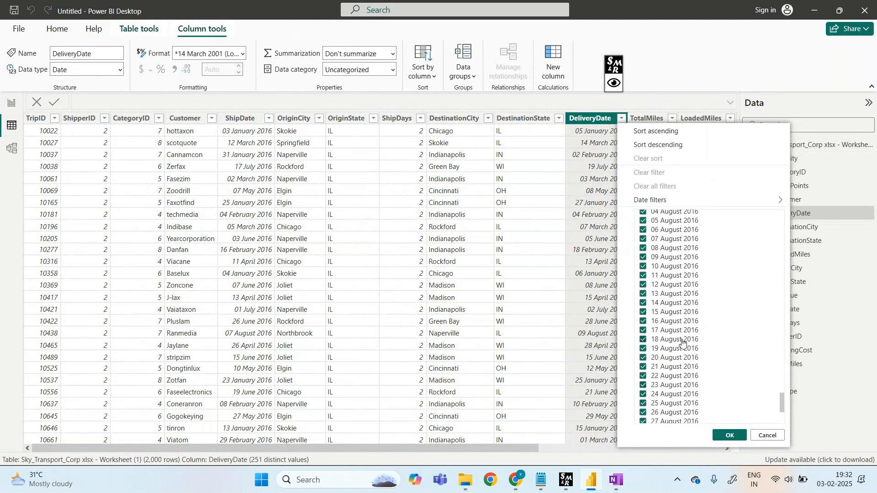
scroll(682, 342, "up", 10)
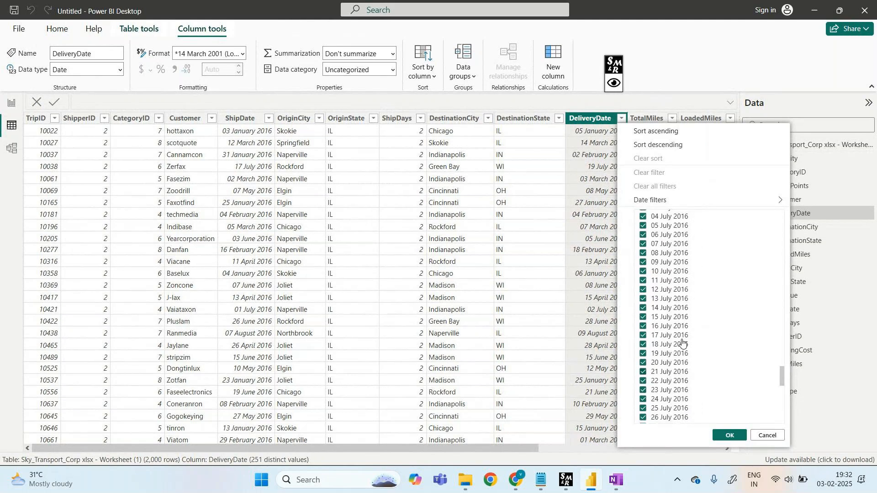
scroll(682, 343, "up", 10)
scroll(683, 343, "up", 5)
scroll(682, 343, "up", 9)
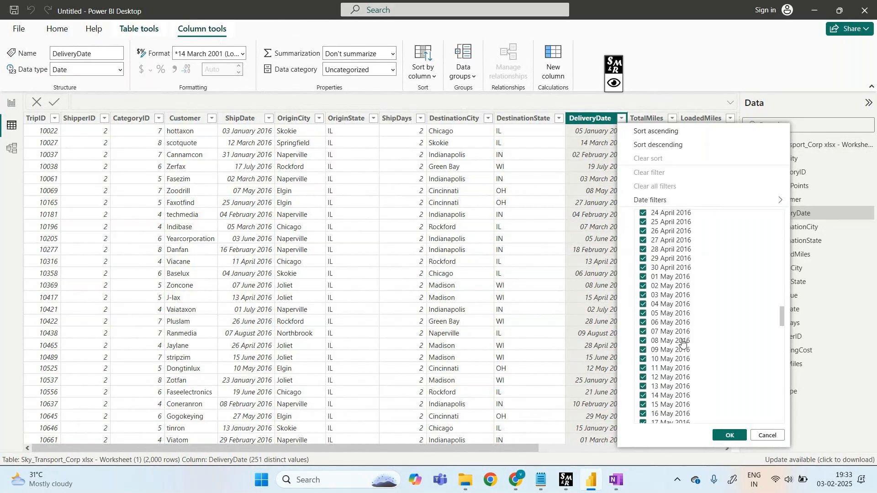
scroll(682, 344, "up", 16)
scroll(683, 343, "up", 20)
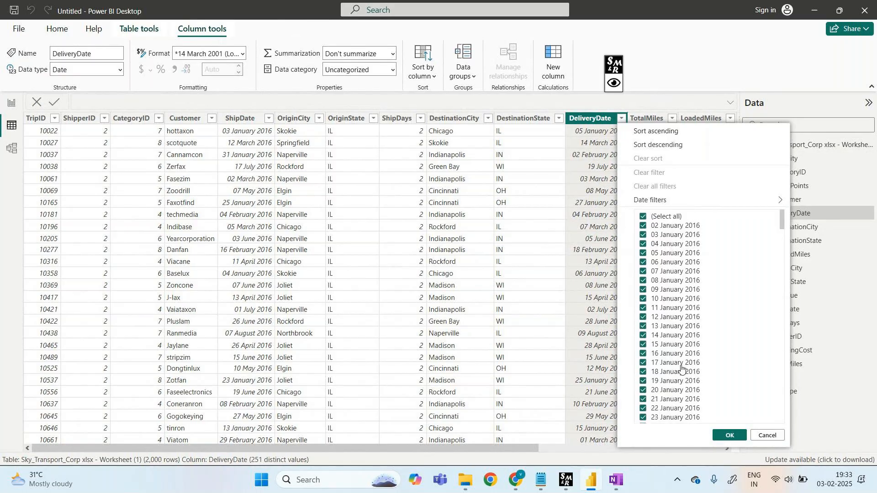
left_click(730, 435)
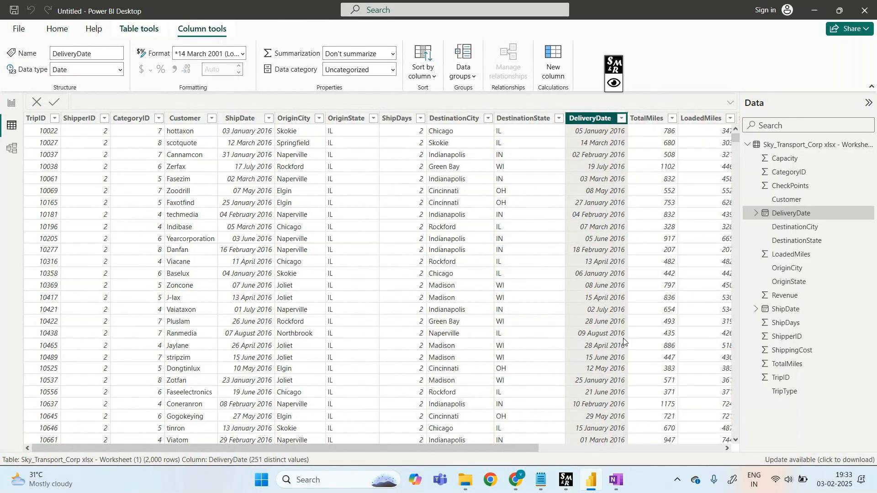
left_click(11, 106)
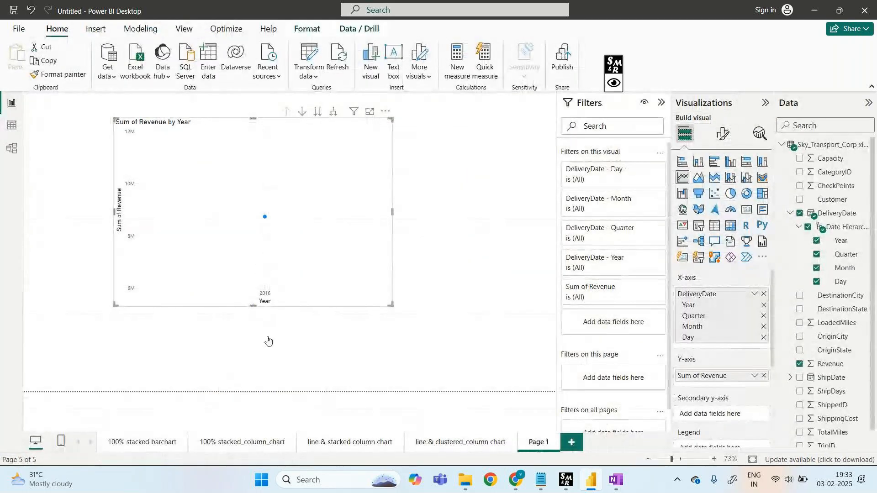
- Box the 2016 year label with the pen, handwrite "year only one 2016 is there" and "that's the reason" below the chart, and clear the notes
key("ctrl+shift+p")
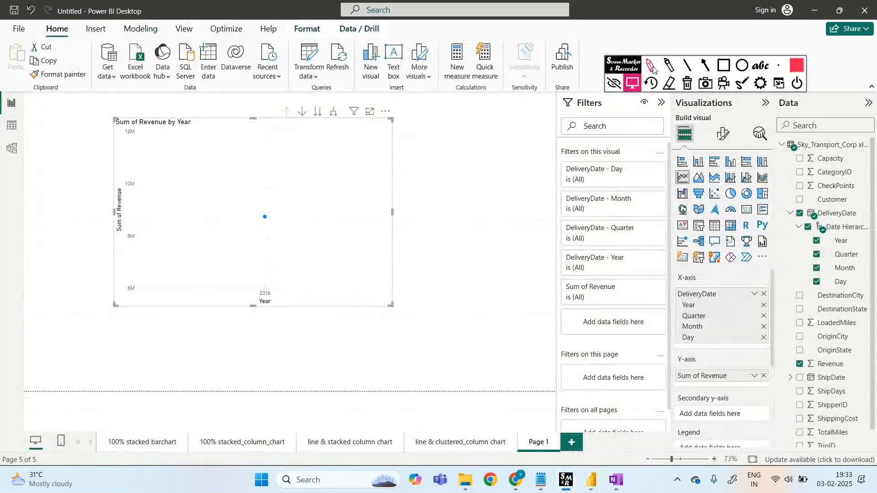
mouse_move(247, 323)
left_mouse_down()
mouse_move(280, 323)
mouse_move(346, 348)
mouse_move(363, 331)
mouse_move(410, 330)
mouse_move(406, 354)
left_mouse_up()
left_click(457, 328)
left_click_drag(436, 328, 462, 332)
mouse_move(497, 322)
left_mouse_down()
mouse_move(507, 330)
mouse_move(529, 324)
mouse_move(531, 333)
left_mouse_up()
mouse_move(412, 368)
left_mouse_down()
mouse_move(417, 380)
mouse_move(429, 379)
left_mouse_up()
mouse_move(464, 359)
left_mouse_down()
mouse_move(462, 378)
mouse_move(498, 374)
mouse_move(481, 371)
left_mouse_up()
left_click(477, 375)
mouse_move(303, 423)
left_mouse_down()
mouse_move(312, 407)
mouse_move(337, 406)
mouse_move(356, 425)
mouse_move(442, 417)
left_mouse_up()
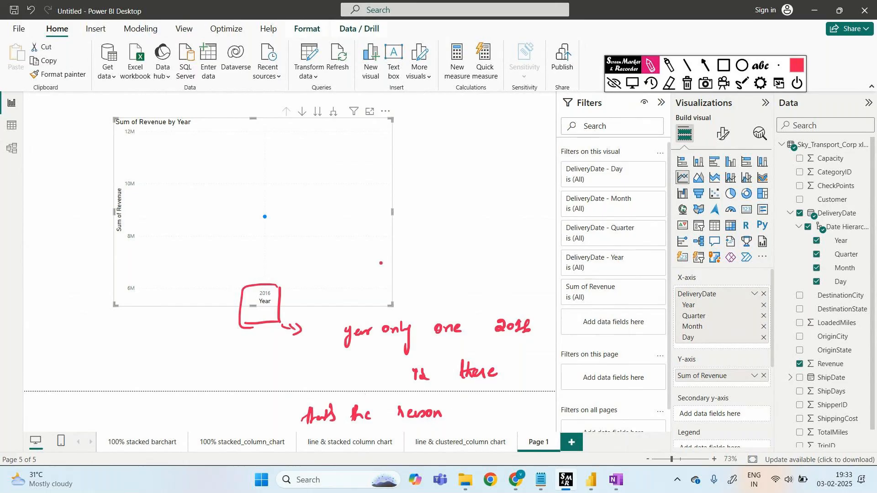
left_click(687, 83)
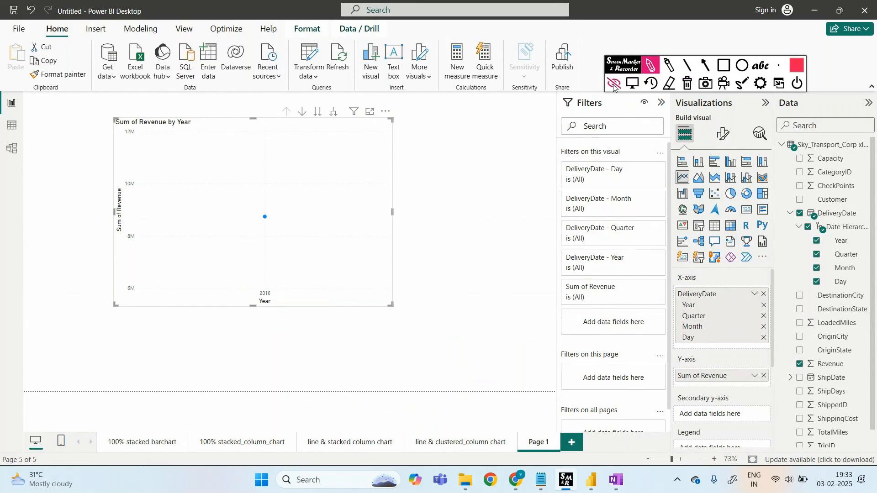
left_click(614, 83)
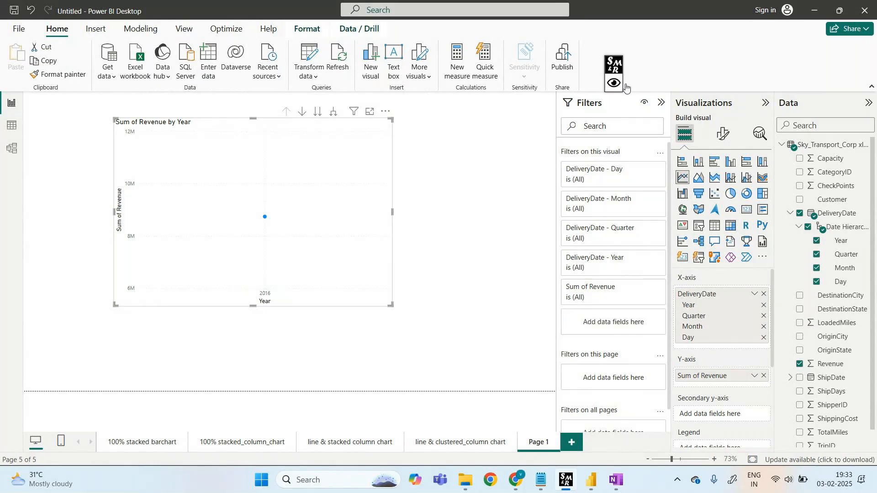
- Remove Year from the X-axis, and temporarily outline the quarter labels with a pen line linking them to the Quarter field
left_click(617, 83)
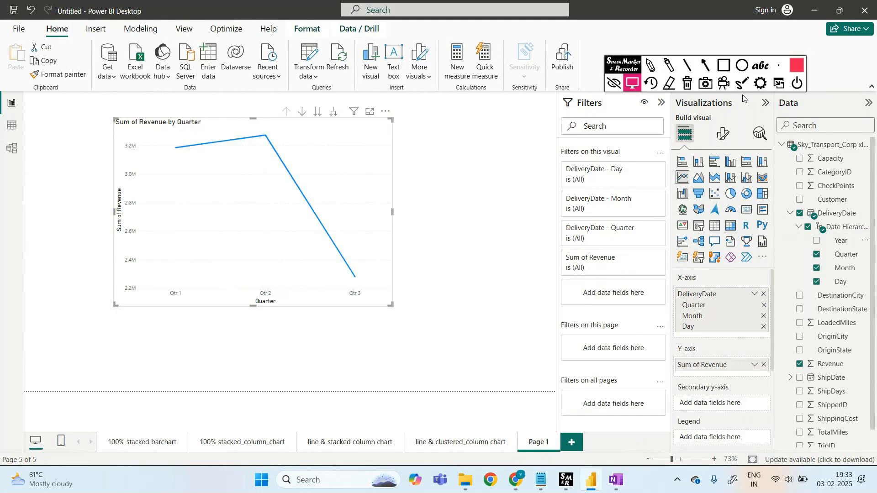
left_click(650, 66)
mouse_move(168, 322)
left_mouse_down()
mouse_move(216, 322)
mouse_move(386, 277)
mouse_move(147, 280)
mouse_move(172, 325)
left_mouse_up()
mouse_move(229, 346)
left_mouse_down()
mouse_move(230, 364)
mouse_move(282, 382)
left_mouse_up()
mouse_move(279, 316)
left_mouse_down()
mouse_move(329, 323)
mouse_move(802, 259)
mouse_move(857, 268)
mouse_move(805, 262)
mouse_move(814, 264)
left_mouse_up()
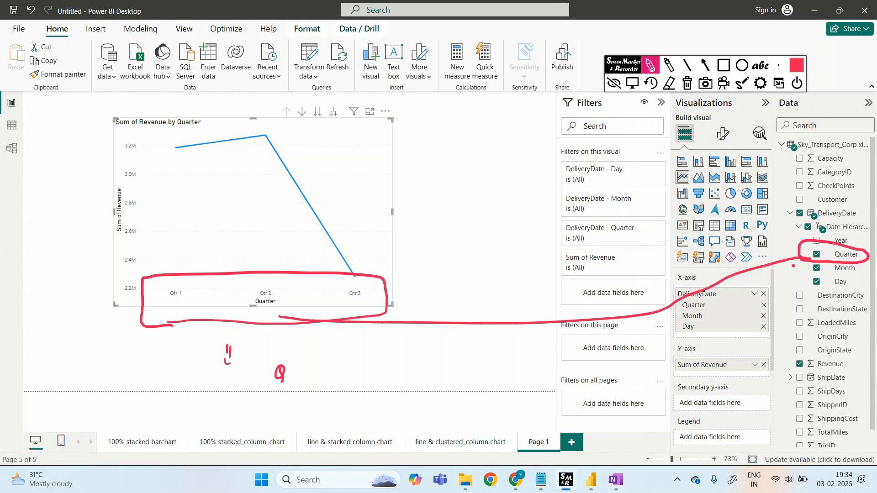
left_click(618, 83)
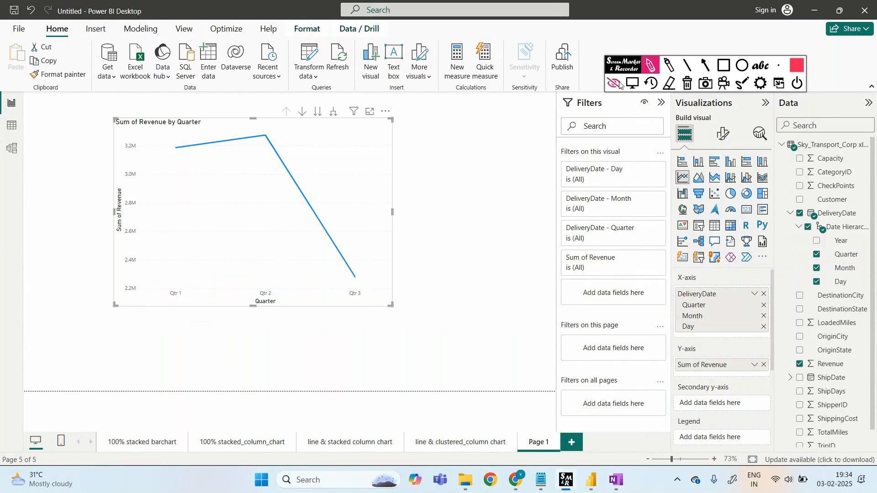
- Remove Quarter and Day from the X-axis hierarchy, keeping only Month
left_click(816, 255)
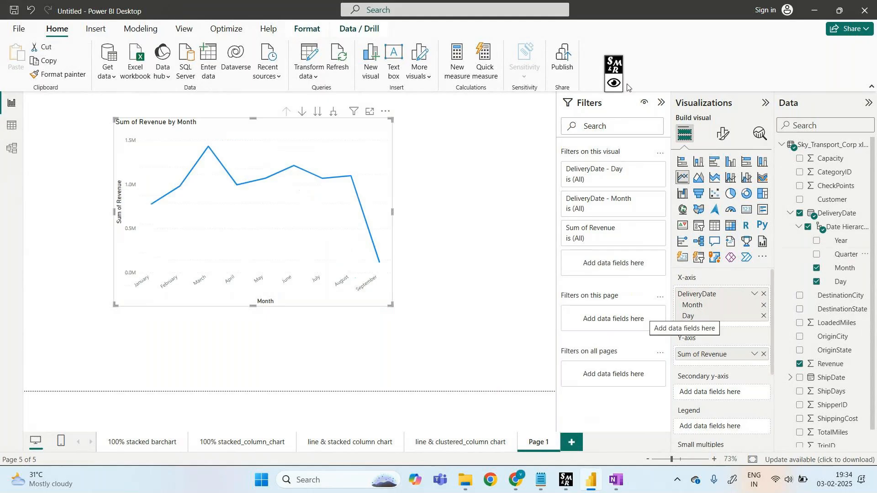
left_click(817, 282)
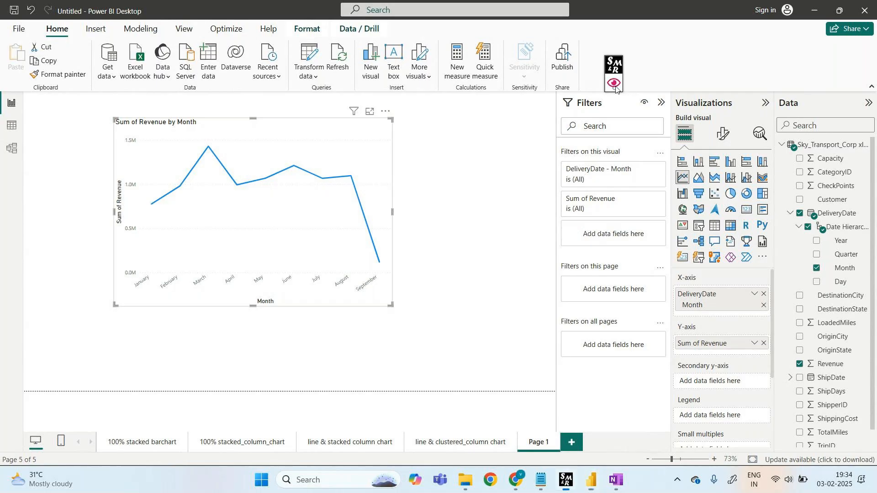
- Handwrite temporary pen notes in the blank area beside the monthly revenue line chart, and clear them
left_click(615, 83)
left_click(651, 65)
mouse_move(428, 137)
left_mouse_down()
mouse_move(480, 154)
mouse_move(515, 147)
mouse_move(546, 156)
left_mouse_up()
mouse_move(446, 197)
left_mouse_down()
mouse_move(467, 206)
mouse_move(522, 199)
left_mouse_up()
mouse_move(441, 242)
left_mouse_down()
mouse_move(447, 259)
mouse_move(545, 242)
left_mouse_up()
left_click(687, 84)
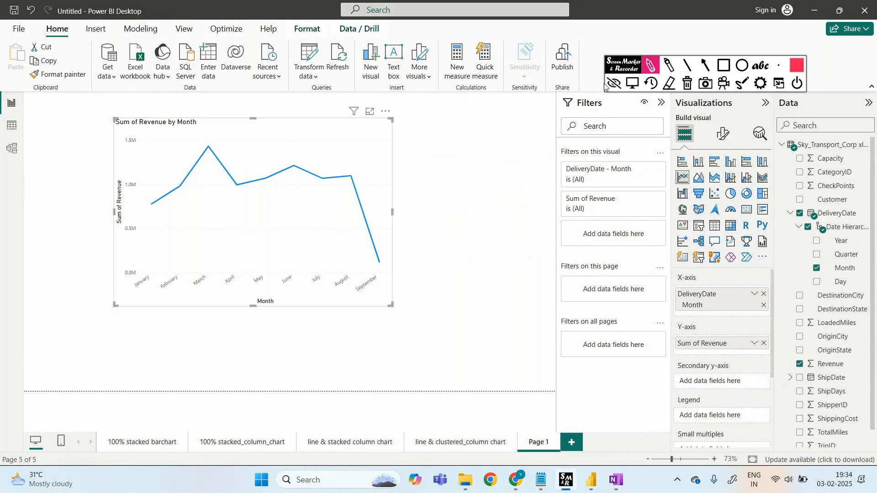
left_click(610, 84)
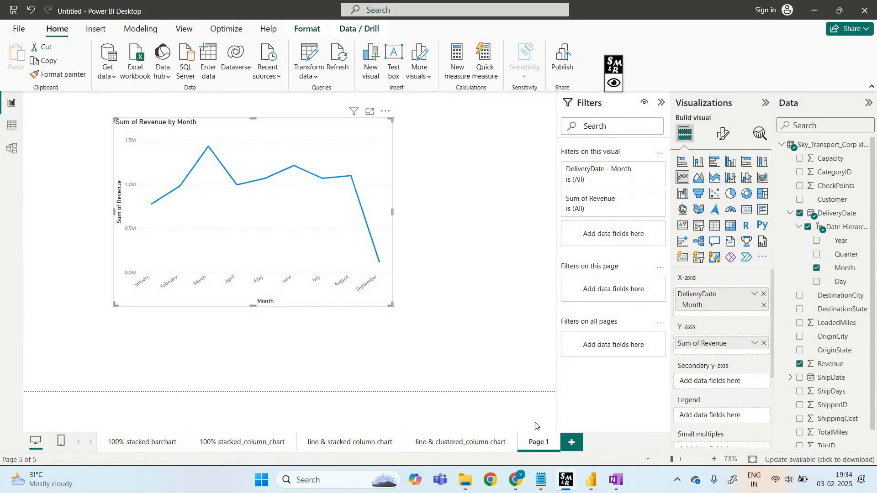
- Rename the current report page, Page 1, as line_chart
right_click(540, 445)
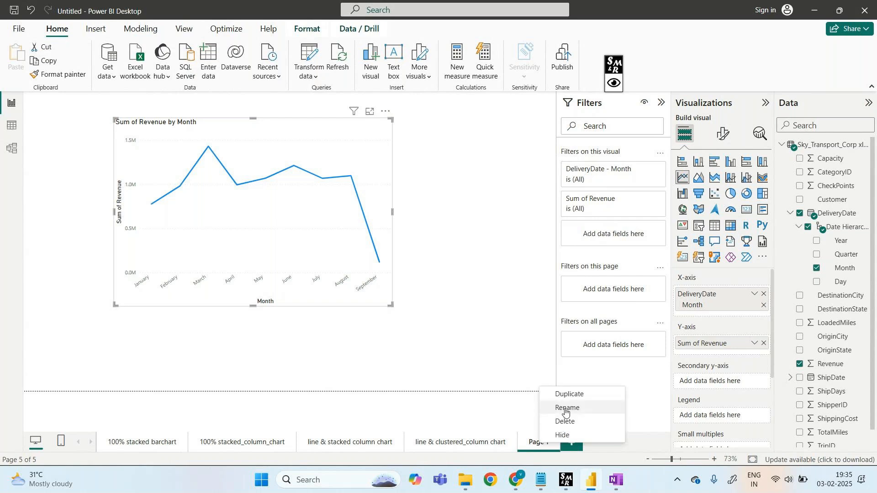
left_click(566, 409)
type("line")
type(" chart")
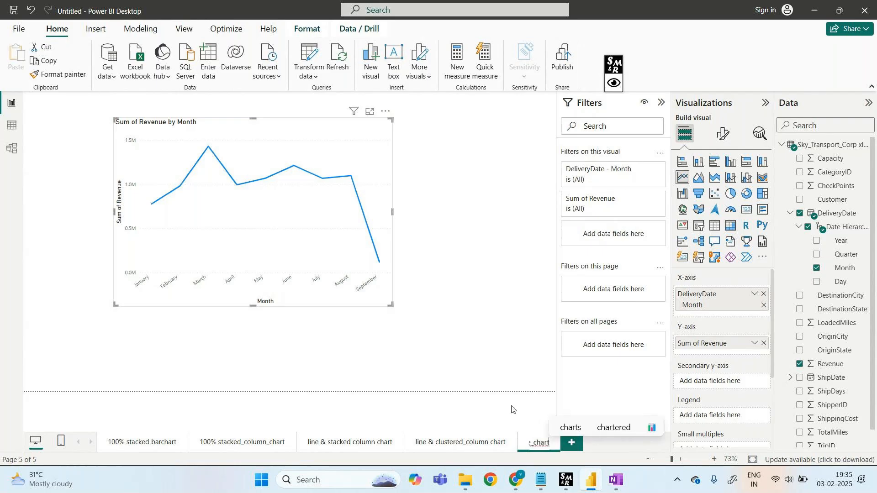
key("Return")
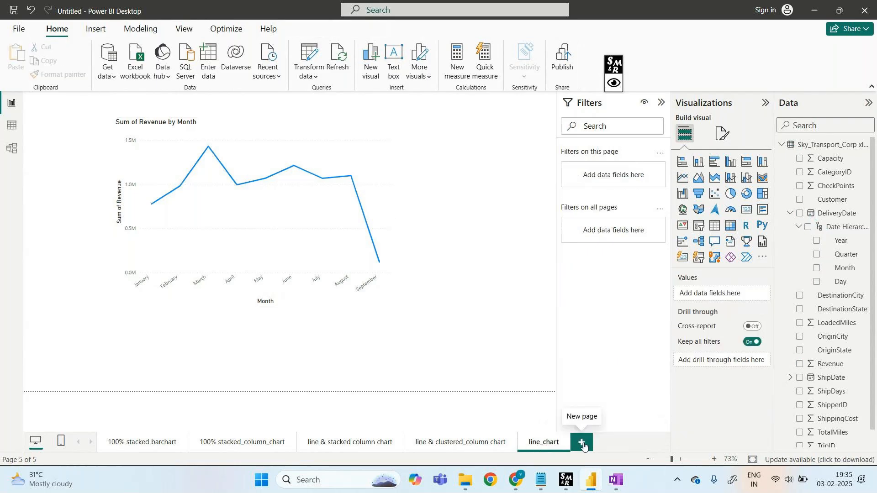
- Add a new report page and insert an area chart, moved toward the page's middle and enlarged
left_click(584, 446)
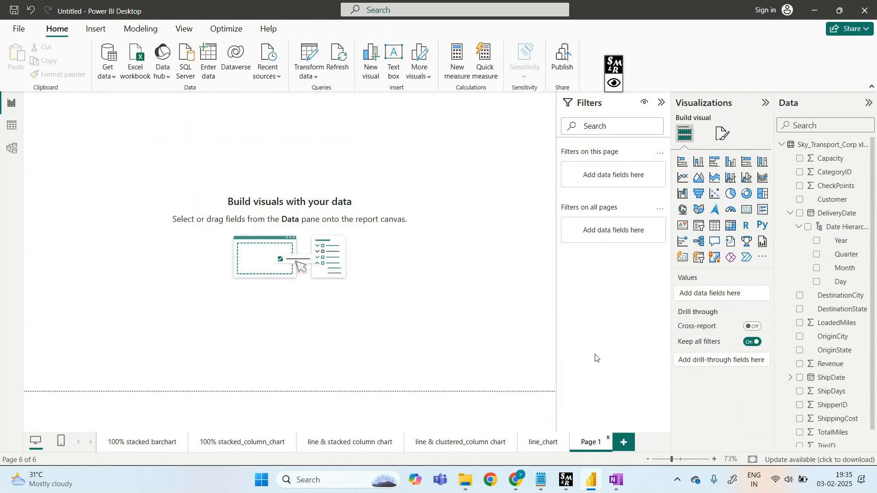
left_click(697, 180)
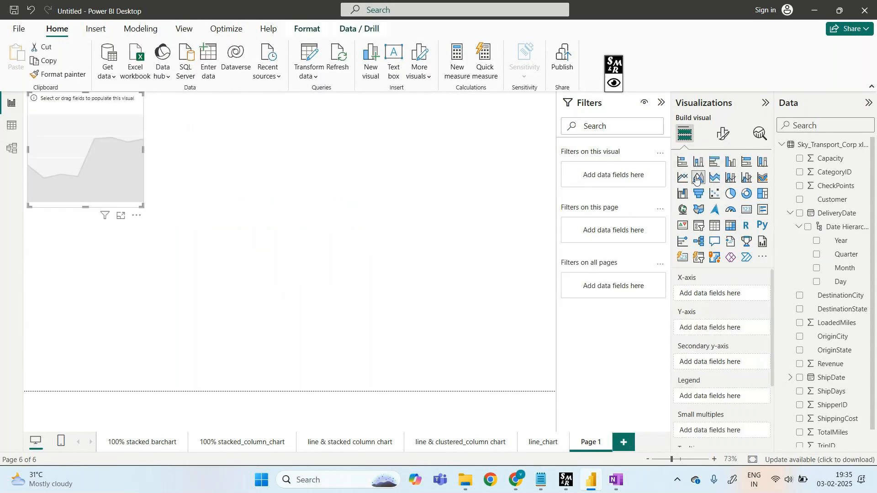
left_click_drag(93, 107, 179, 196)
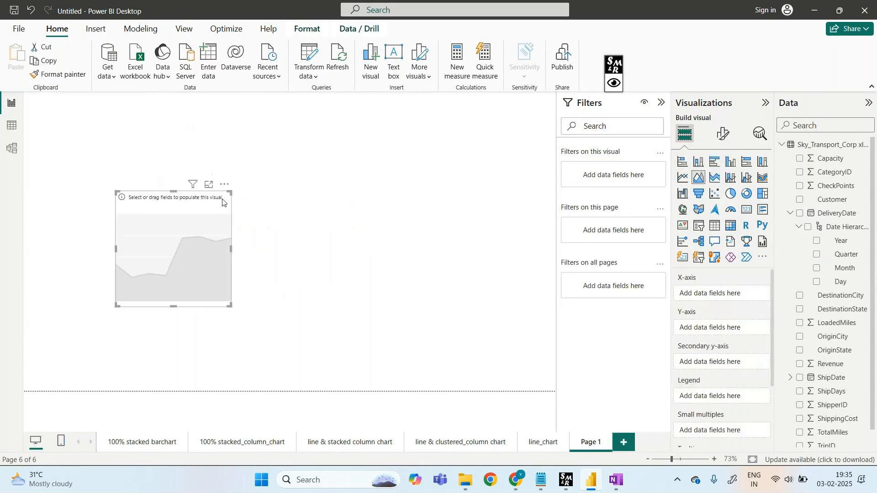
left_click_drag(239, 181, 425, 128)
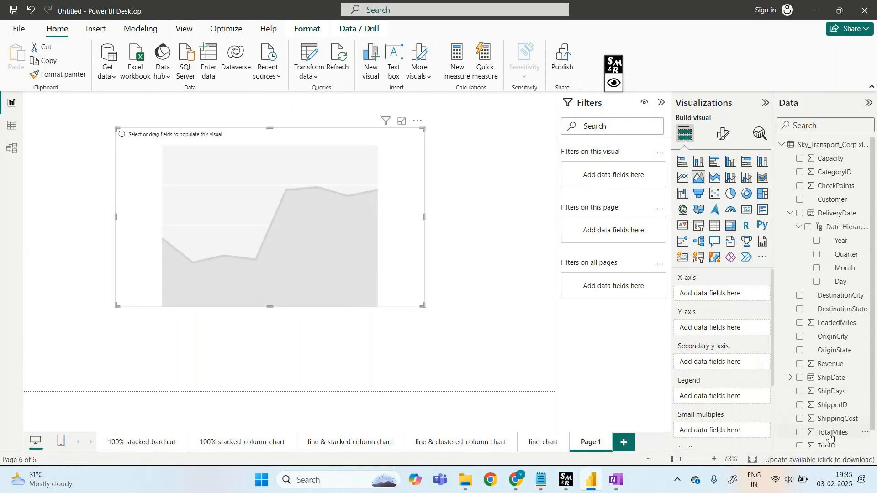
- Assign TripType to the area chart's X-axis and ShippingCost to its Y-axis
scroll(825, 425, "down", 2)
left_click_drag(836, 448, 729, 301)
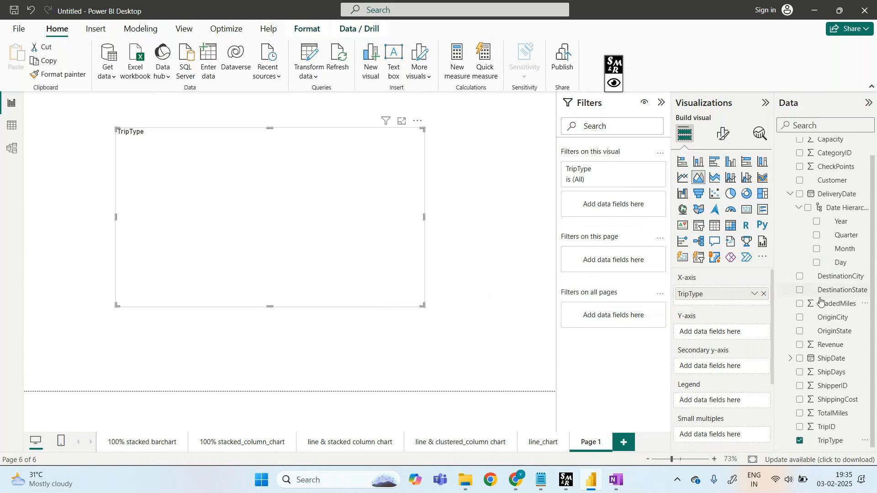
left_click_drag(830, 402, 728, 332)
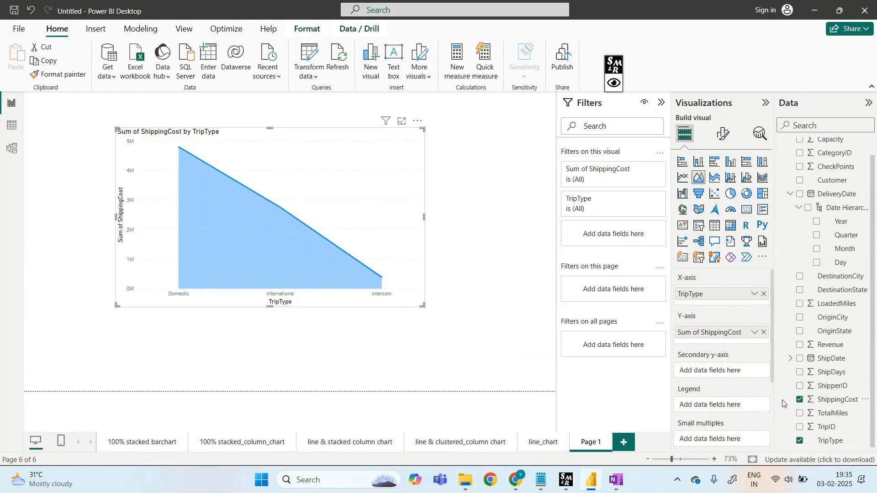
- Try TotalMiles on the secondary y-axis and remove it, and replace TripType with DestinationState on the X-axis
left_click_drag(832, 412, 736, 377)
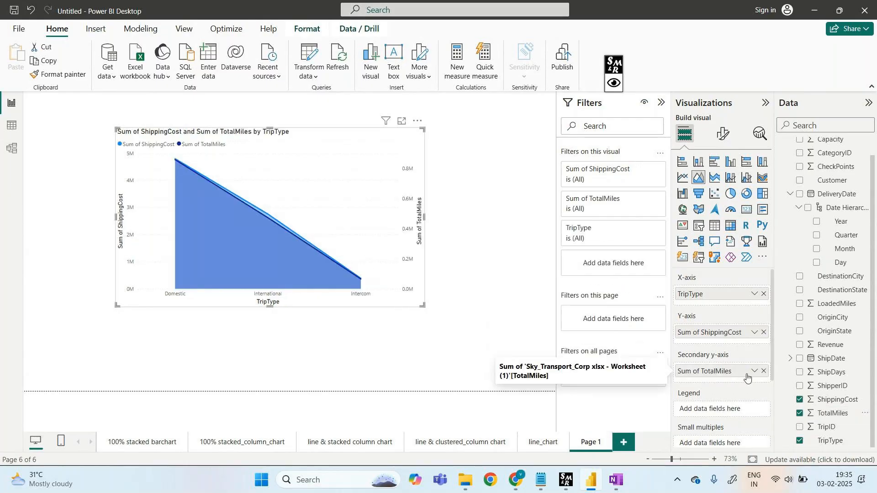
left_click(764, 371)
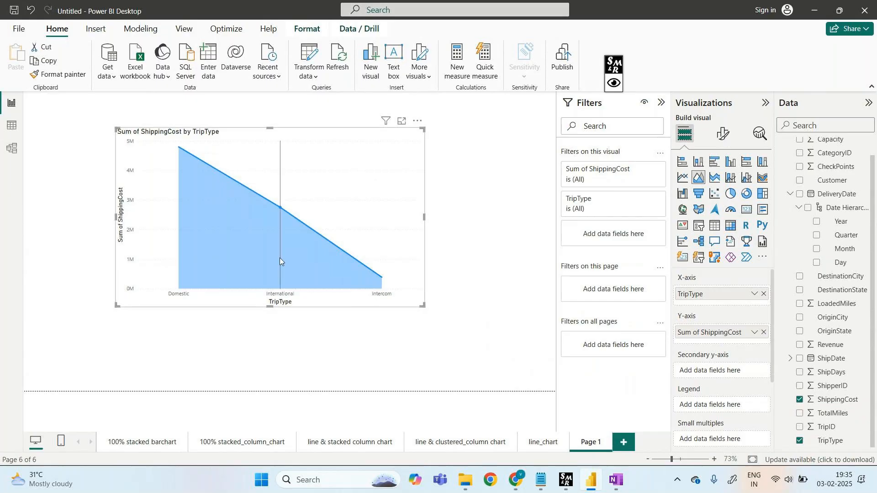
left_click(764, 294)
left_click_drag(840, 292, 726, 294)
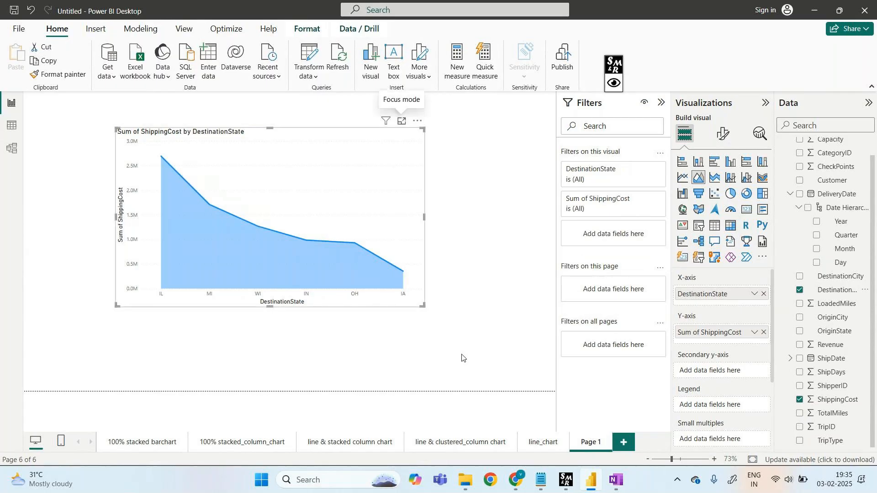
- Open the area chart in focus mode and outline a column under the curve with the pen for each destination state
left_click(402, 121)
left_click(614, 82)
left_click(651, 65)
mouse_move(117, 196)
left_mouse_down()
mouse_move(131, 300)
mouse_move(124, 424)
mouse_move(119, 190)
mouse_move(94, 196)
left_mouse_up()
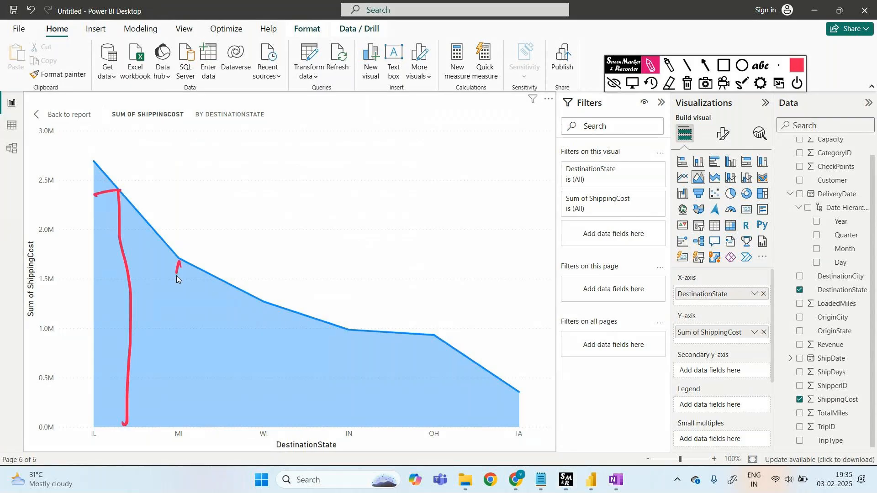
mouse_move(170, 424)
left_mouse_down()
mouse_move(179, 261)
mouse_move(192, 435)
left_mouse_up()
left_click_drag(177, 270, 208, 267)
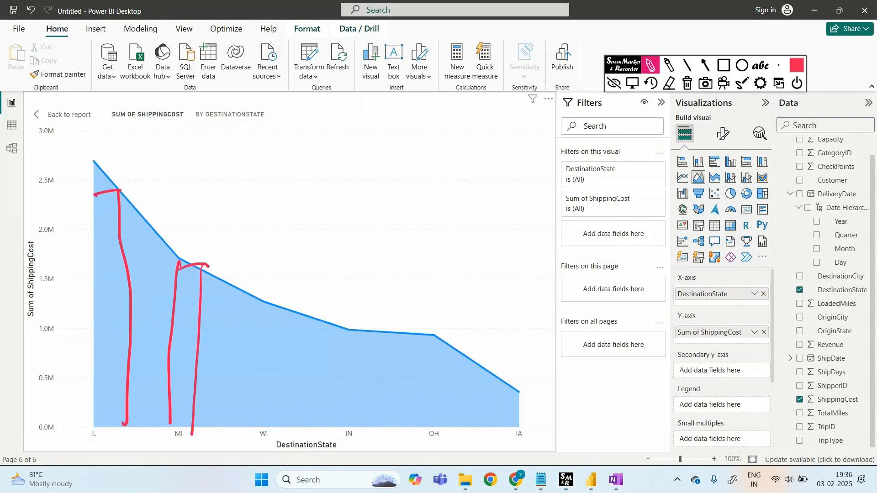
left_click_drag(246, 294, 253, 431)
left_click_drag(288, 312, 278, 432)
left_click_drag(239, 307, 286, 301)
left_click_drag(333, 327, 334, 431)
left_click_drag(365, 326, 365, 434)
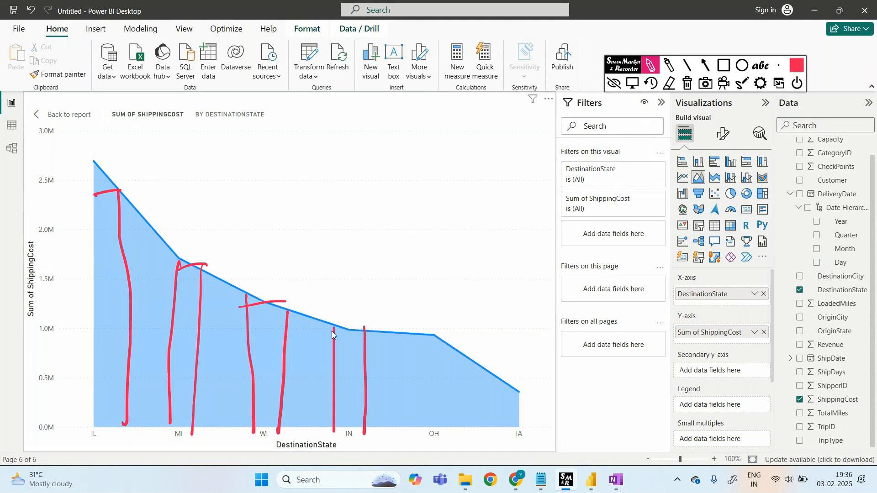
left_click_drag(332, 330, 370, 325)
left_click_drag(422, 333, 426, 429)
left_click_drag(452, 341, 449, 434)
left_click_drag(423, 347, 446, 340)
mouse_move(503, 383)
left_mouse_down()
mouse_move(509, 435)
mouse_move(519, 399)
mouse_move(520, 430)
mouse_move(518, 385)
left_mouse_up()
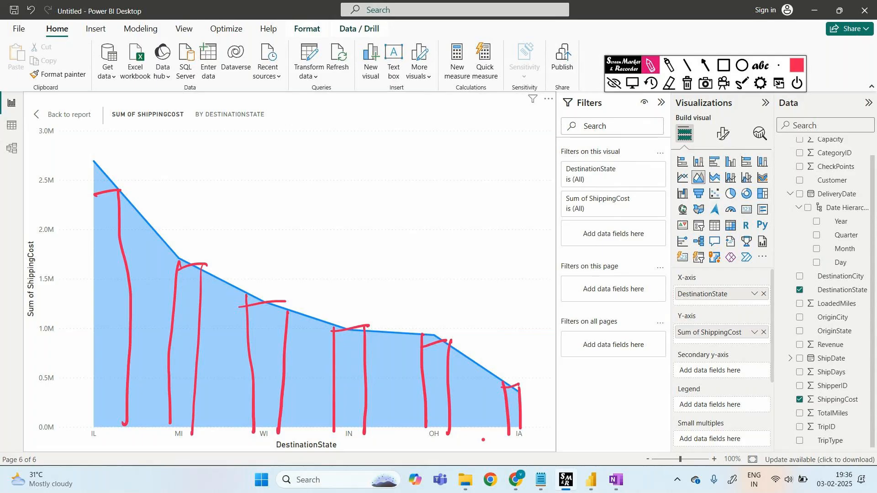
- Sketch a descending curve with hatching beneath it above the area chart, and clear all pen marks
mouse_move(314, 115)
left_mouse_down()
mouse_move(336, 153)
mouse_move(517, 277)
mouse_move(626, 296)
left_mouse_up()
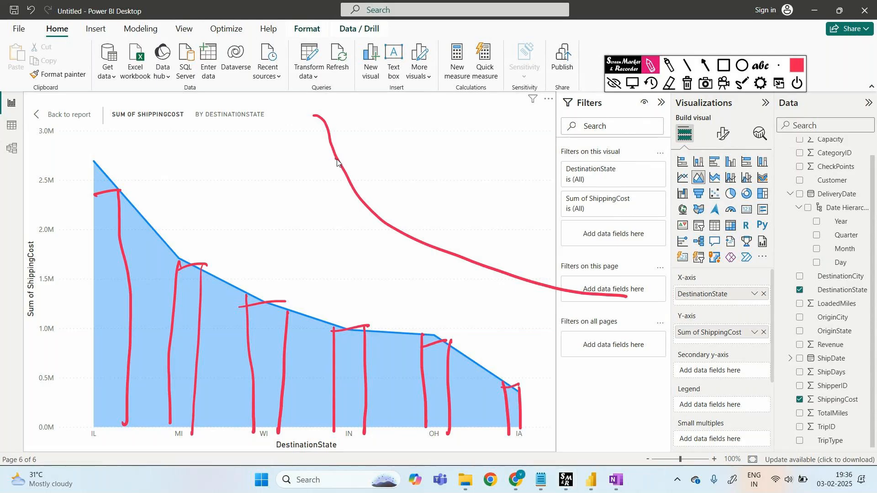
left_click_drag(336, 158, 259, 251)
left_click_drag(349, 204, 302, 288)
left_click_drag(406, 219, 349, 299)
left_click_drag(434, 250, 382, 317)
left_click_drag(484, 267, 420, 330)
left_click_drag(510, 291, 457, 338)
left_click_drag(557, 297, 484, 347)
mouse_move(578, 305)
left_mouse_down()
mouse_move(457, 308)
mouse_move(375, 270)
mouse_move(327, 261)
left_mouse_up()
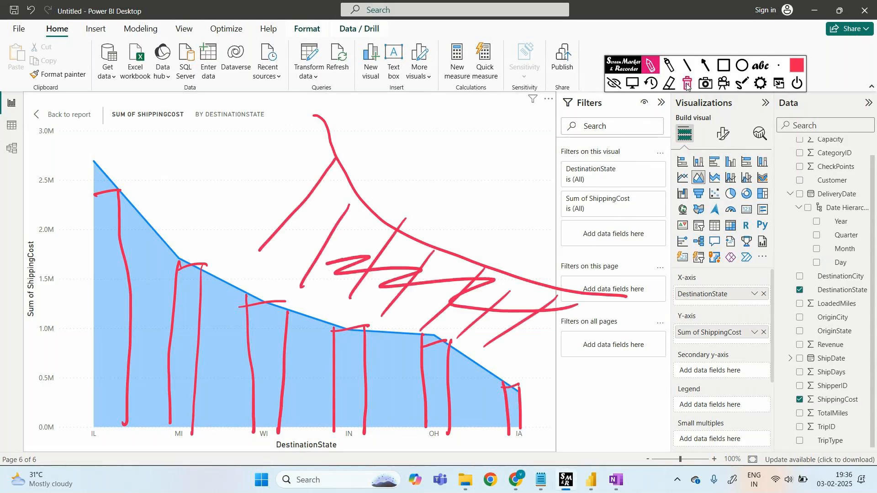
left_click(687, 85)
- Scribble over the chart's filled area to highlight it, clear the marks, and put the pen tools away
mouse_move(160, 275)
left_mouse_down()
mouse_move(248, 336)
mouse_move(243, 390)
mouse_move(439, 410)
mouse_move(220, 412)
mouse_move(464, 406)
left_mouse_up()
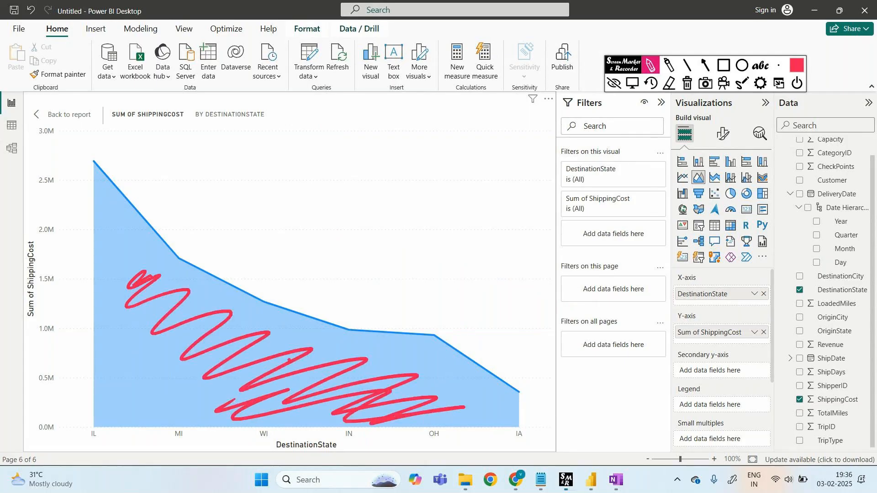
left_click(687, 84)
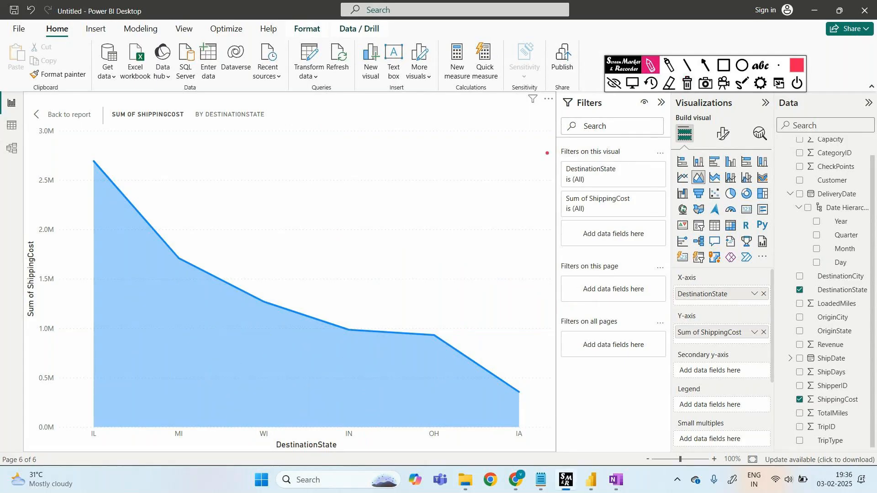
left_click(615, 83)
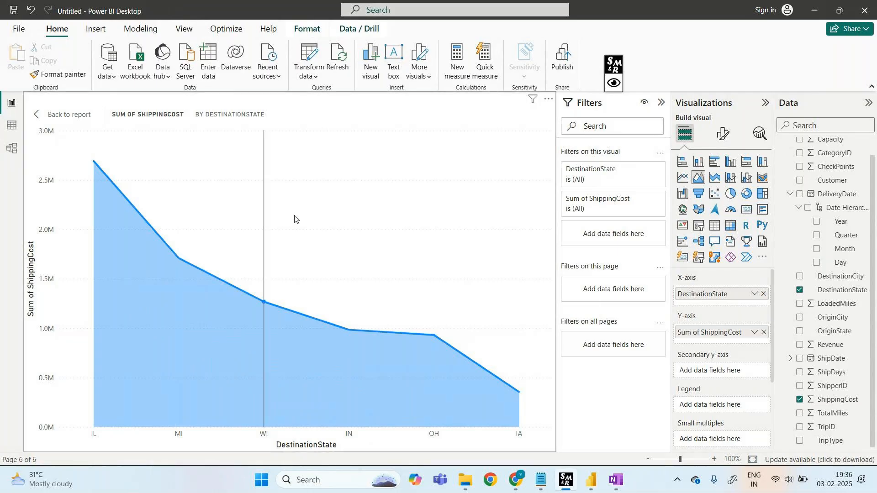
- Examine the shipping cost tooltips of the individual destination states along the area chart
mouse_move(174, 259)
mouse_move(109, 225)
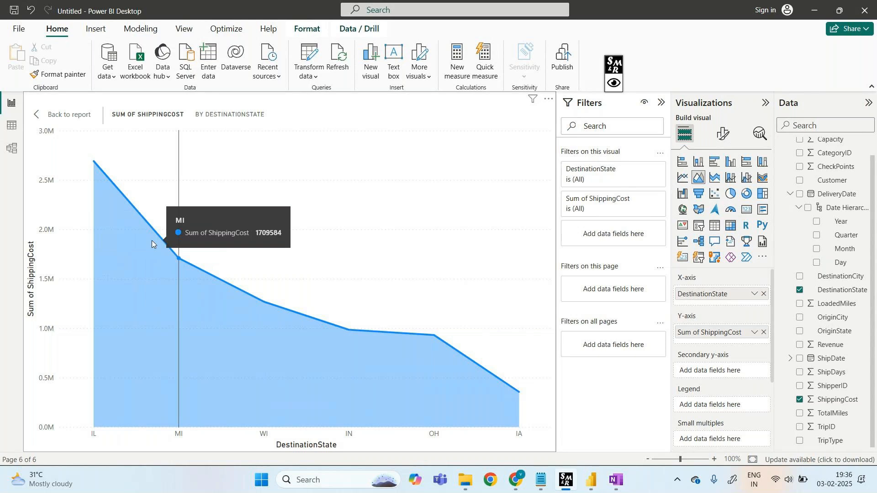
mouse_move(250, 281)
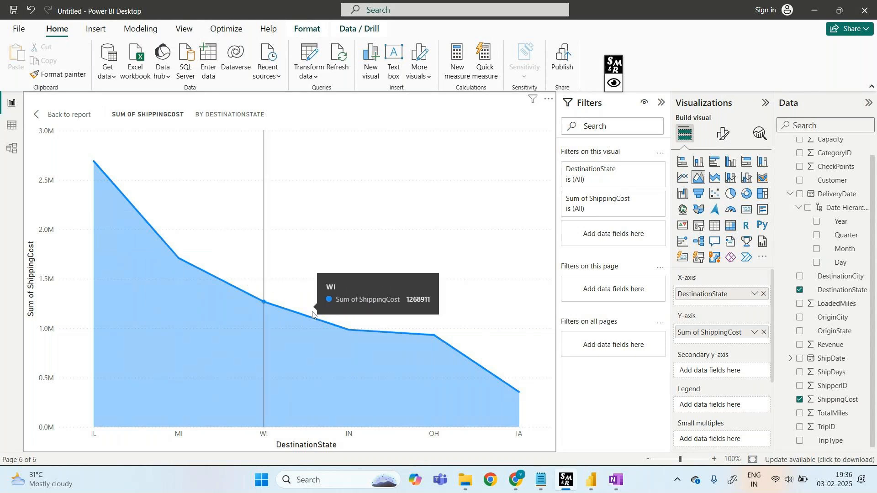
mouse_move(352, 330)
mouse_move(426, 359)
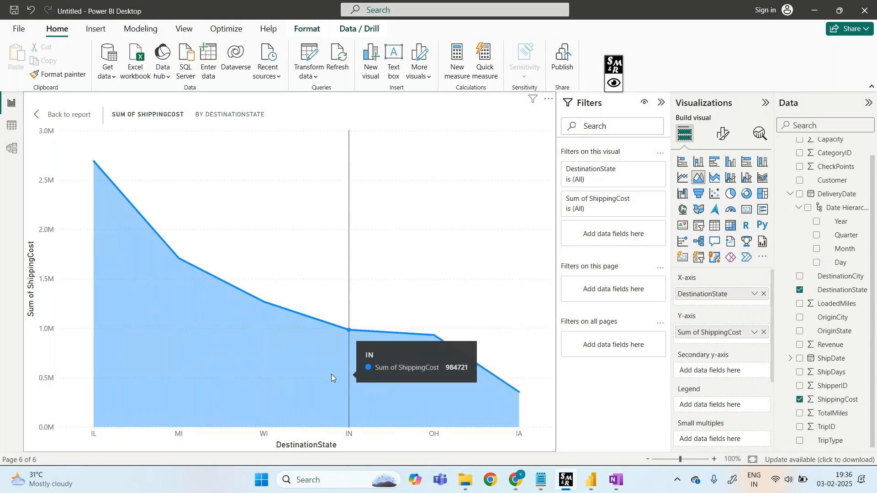
mouse_move(261, 379)
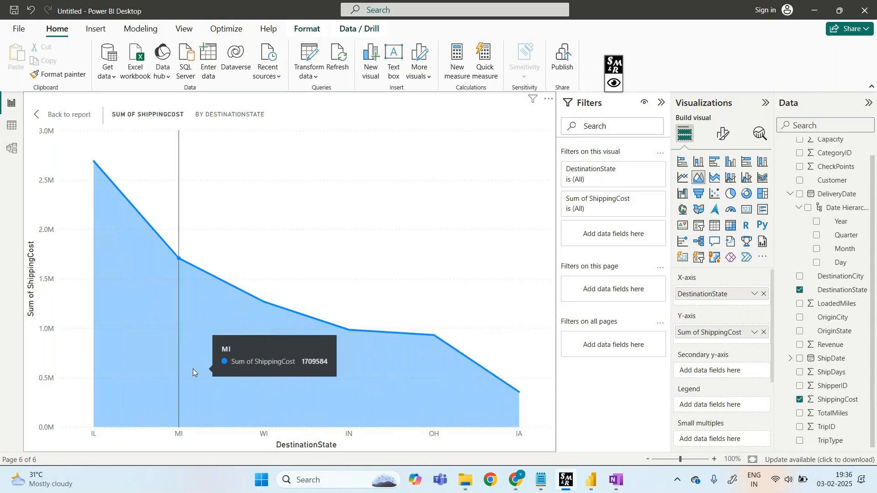
mouse_move(103, 361)
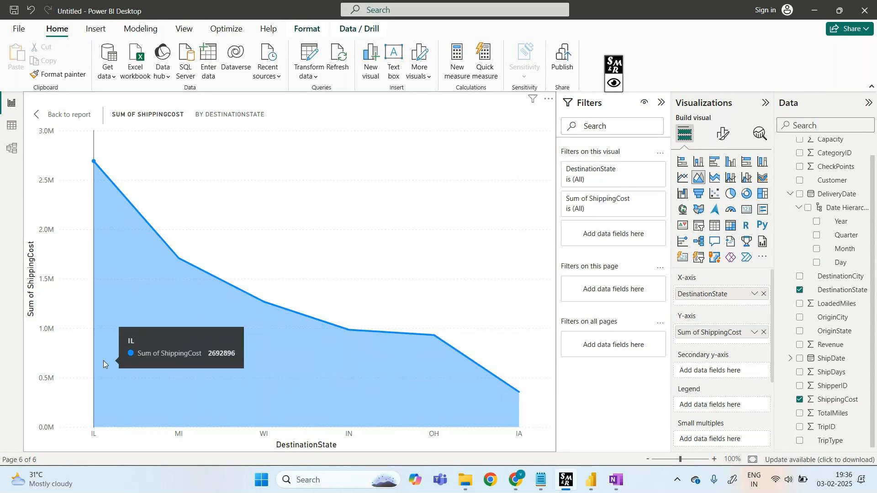
- Add TripType as the area chart's legend, check the values per trip type, and return to the report page
left_click(826, 442)
left_click_drag(827, 443, 718, 407)
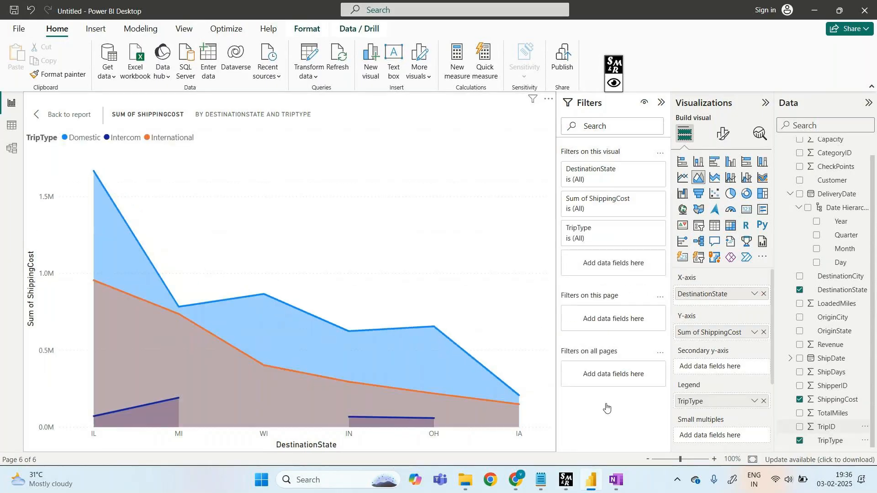
mouse_move(176, 396)
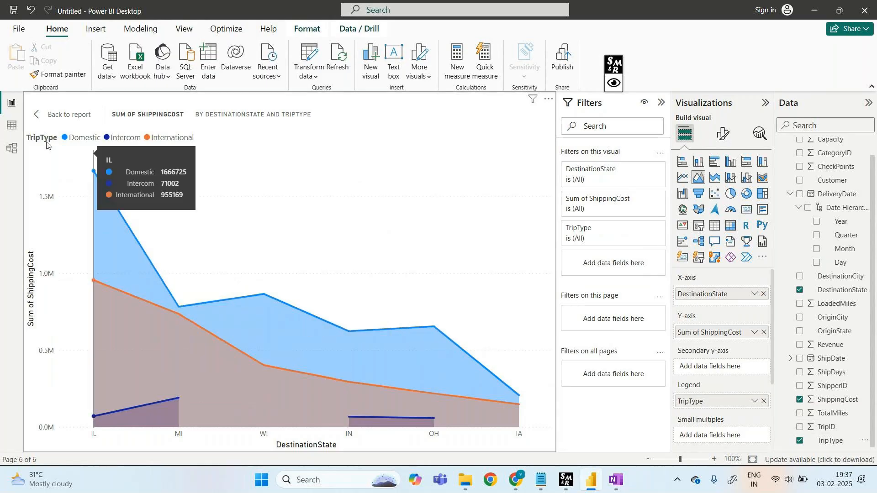
left_click(60, 115)
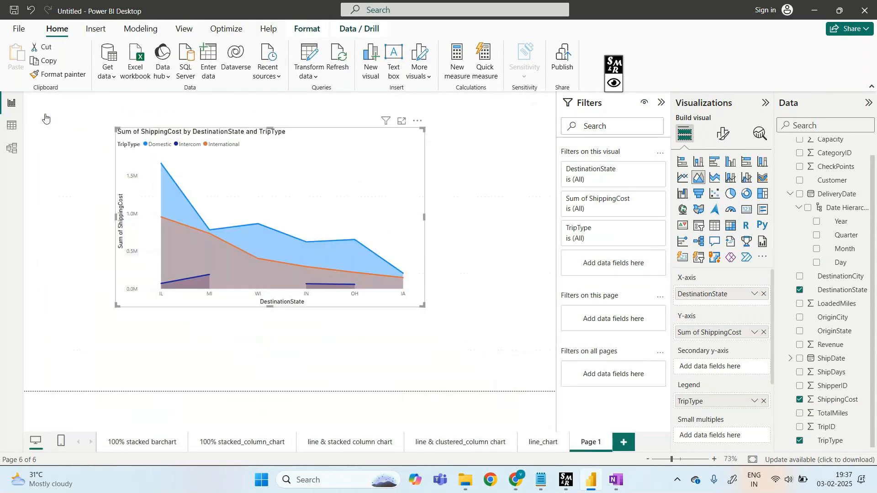
- Rename the area chart's report page, Page 1, as Area_chart
right_click(594, 448)
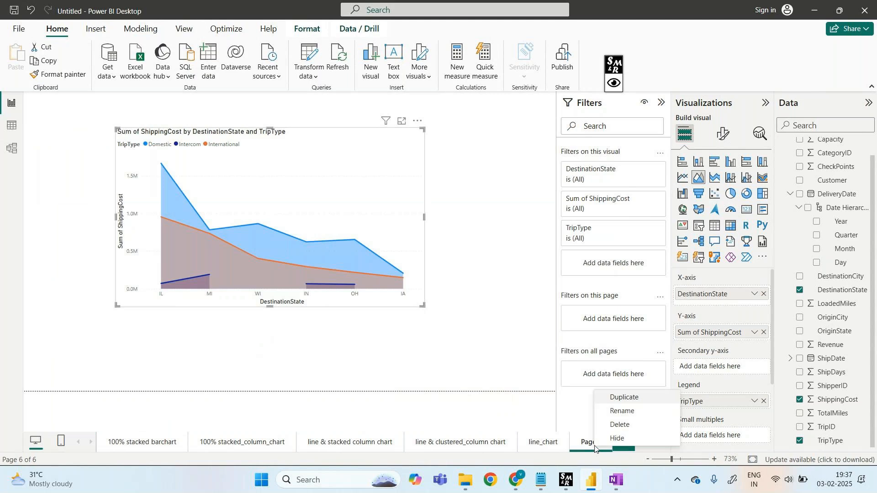
left_click(627, 408)
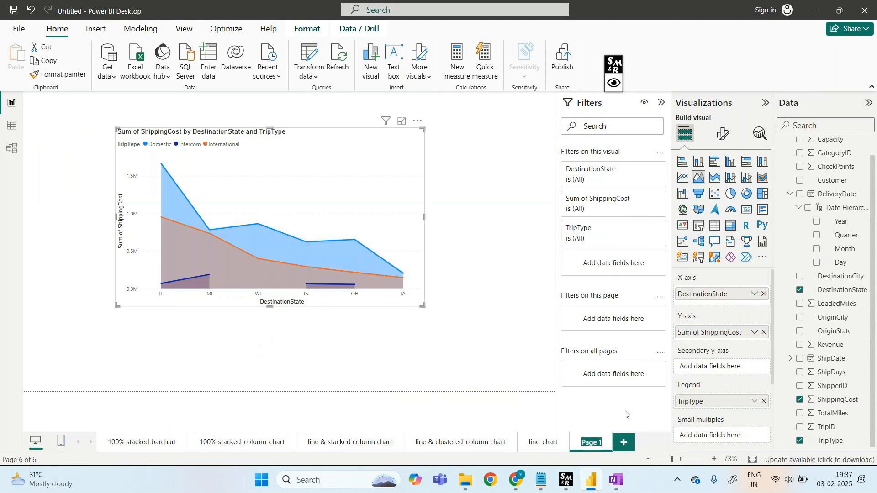
key("BackSpace")
type("Area")
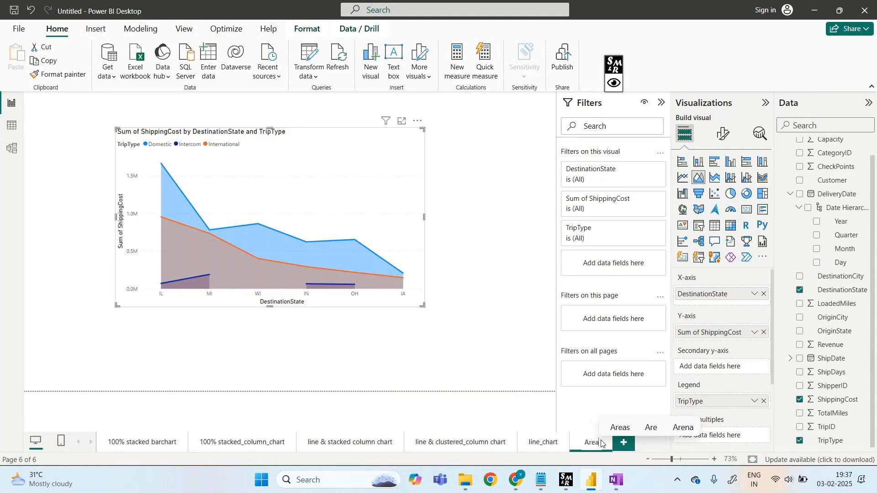
type("_chart")
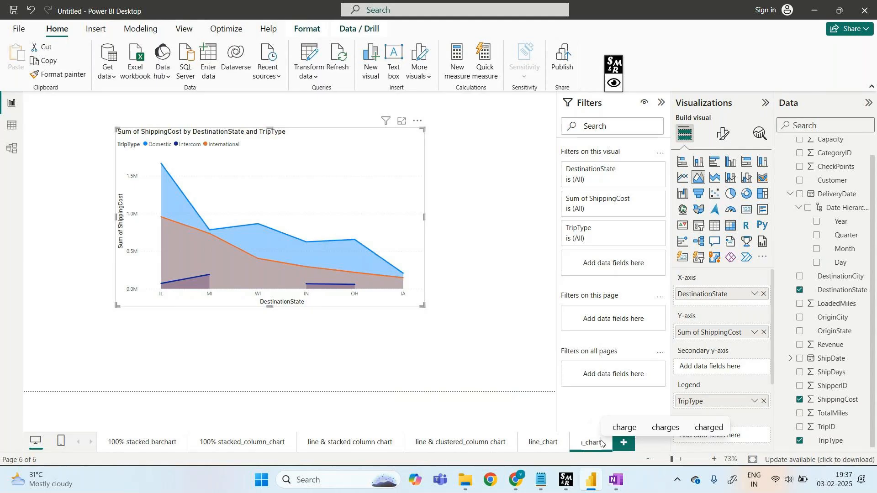
key("Return")
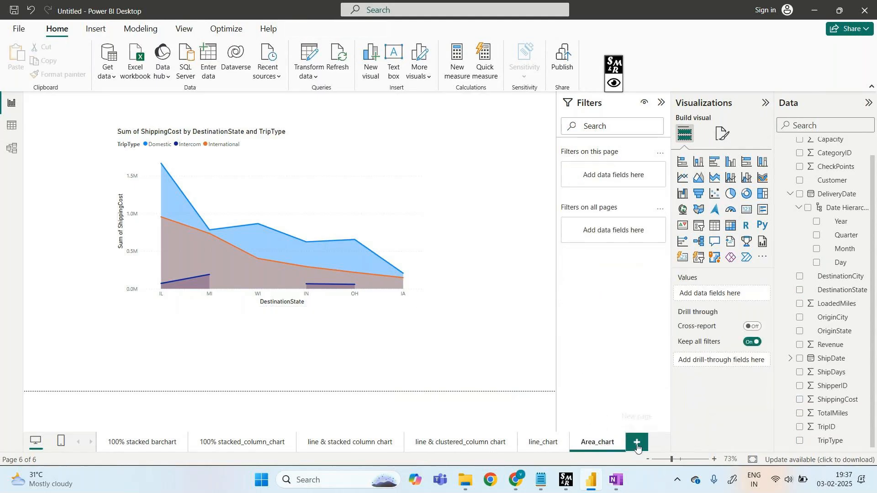
- Add a new report page and place an enlarged stacked area chart in its upper half
left_click(638, 443)
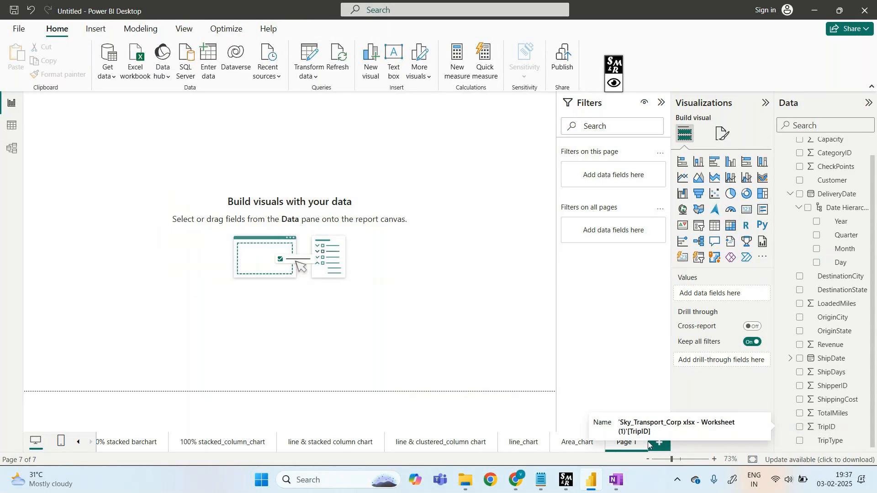
left_click(712, 181)
left_click_drag(90, 102, 197, 193)
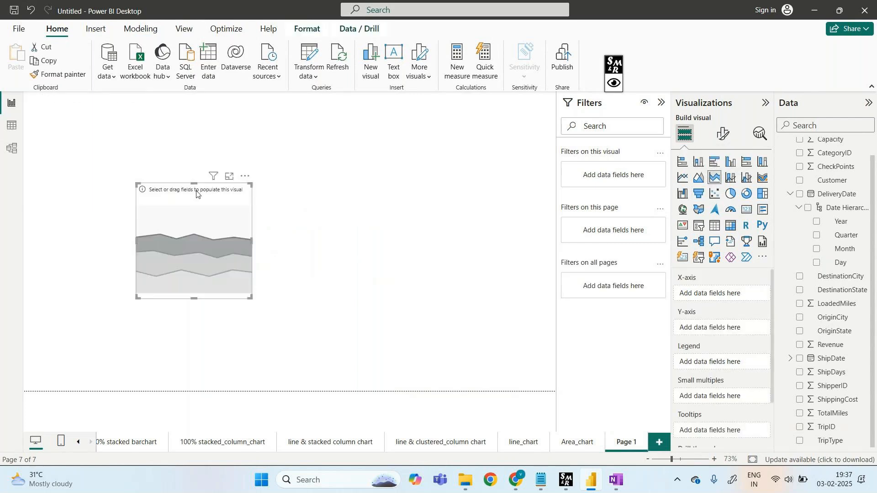
left_click_drag(251, 185, 460, 121)
left_click_drag(364, 135, 326, 141)
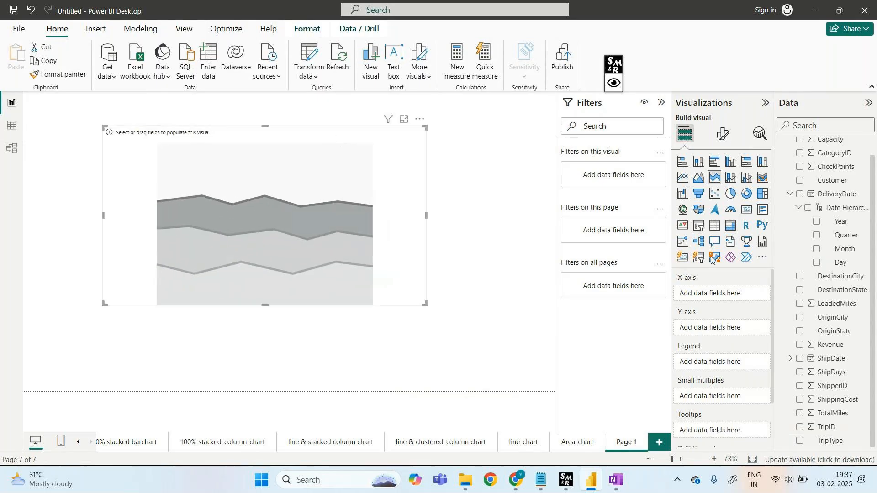
- Set the stacked area chart's x-axis to DestinationState, y-axis to Revenue and legend to TripType
left_click_drag(843, 295, 735, 296)
left_click_drag(831, 345, 734, 337)
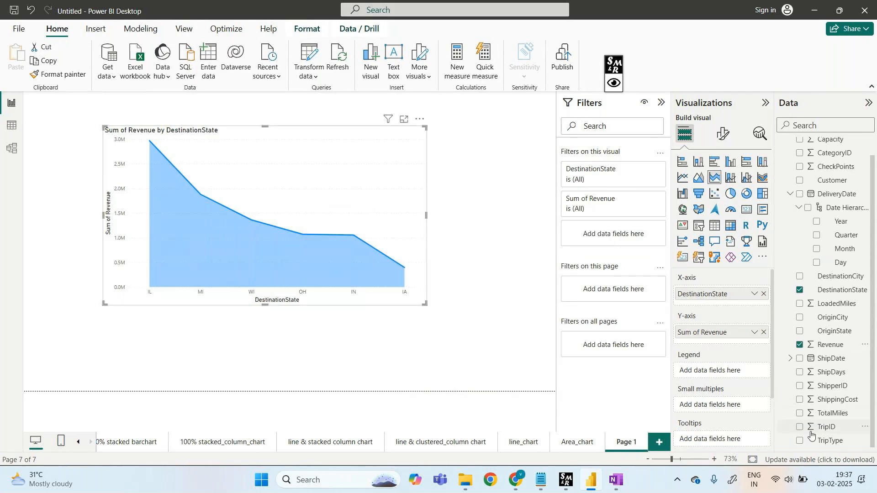
left_click_drag(832, 446, 726, 375)
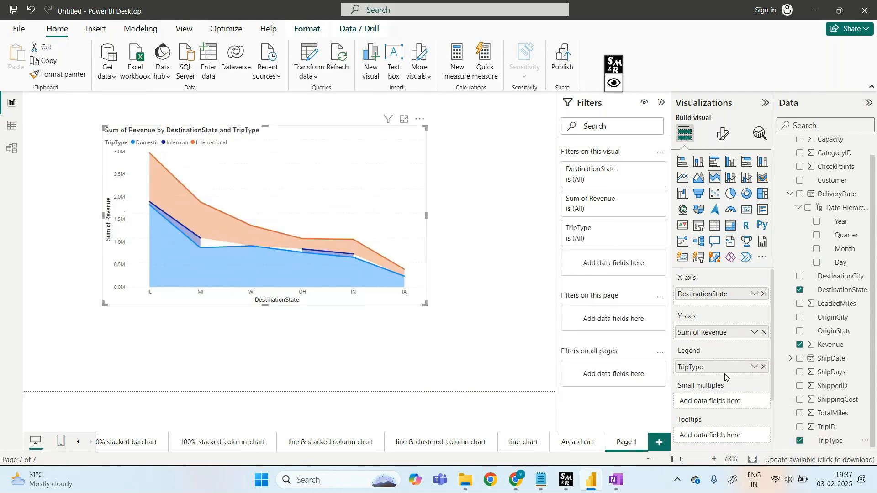
- Compare the area chart with the stacked area chart by switching between their pages, ending on Page 1
left_click(575, 442)
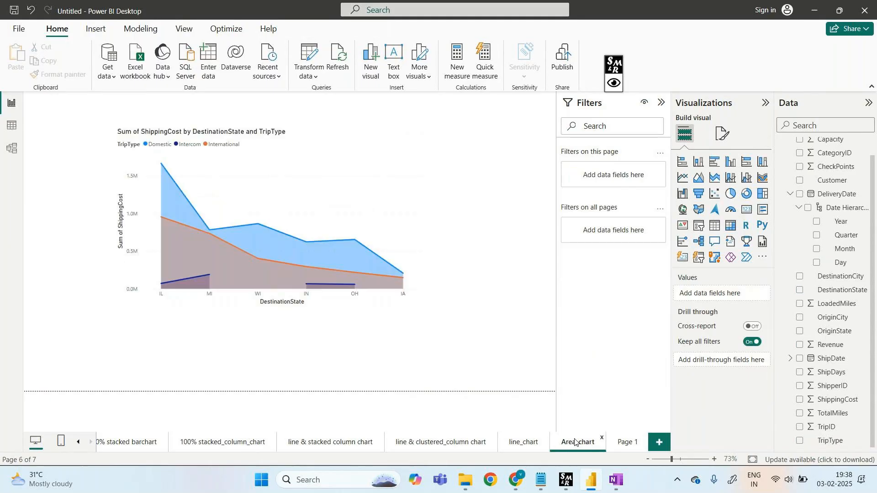
left_click(626, 448)
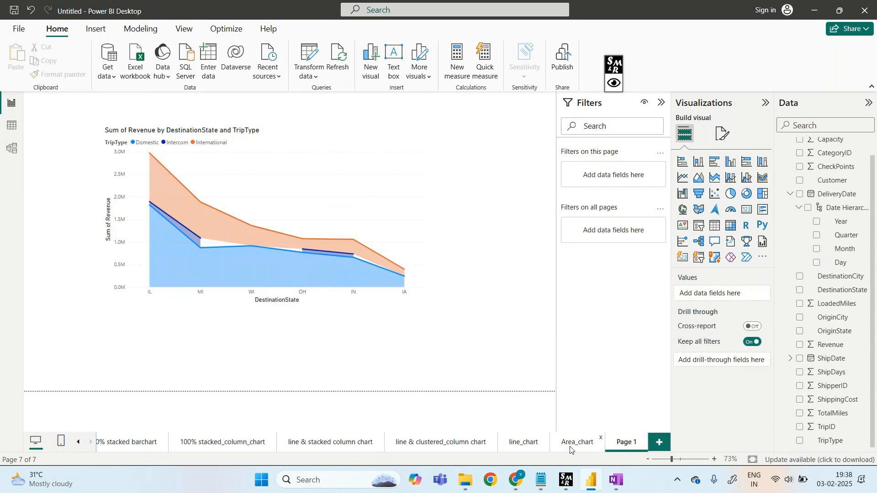
left_click(570, 450)
left_click(615, 448)
left_click(580, 447)
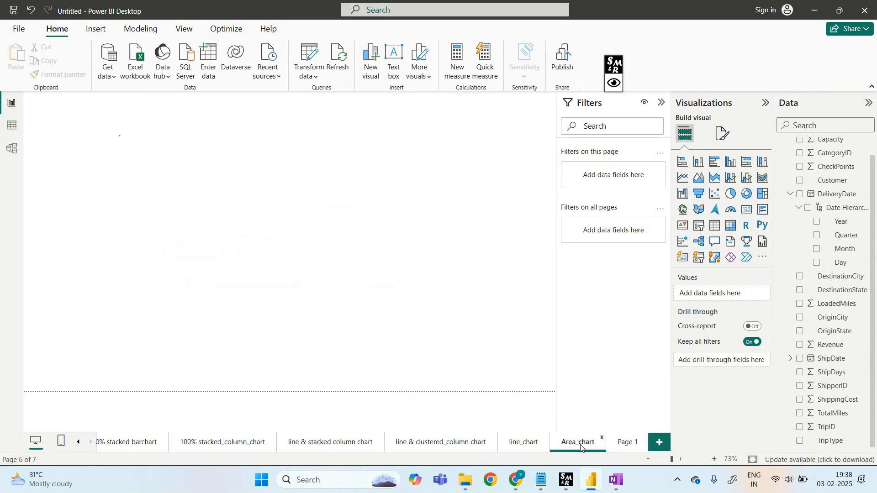
left_click(622, 447)
- Rename the stacked area chart's page as stacked_area_chart
right_click(620, 450)
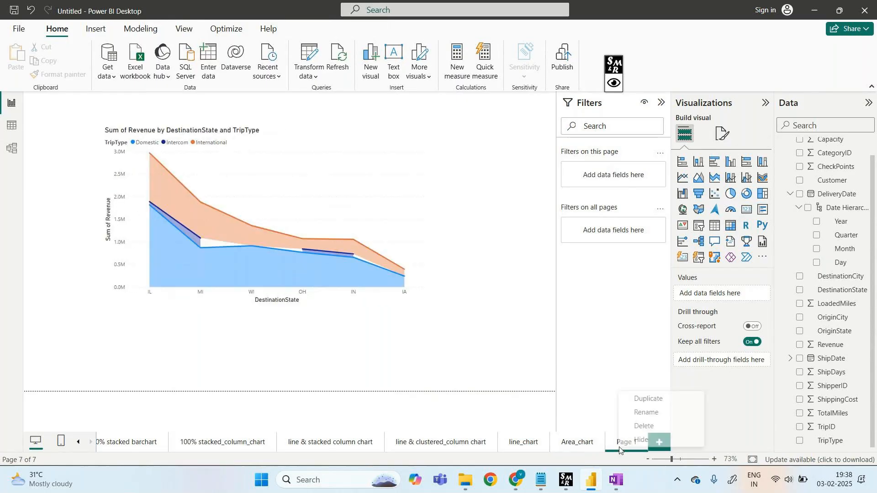
left_click(658, 414)
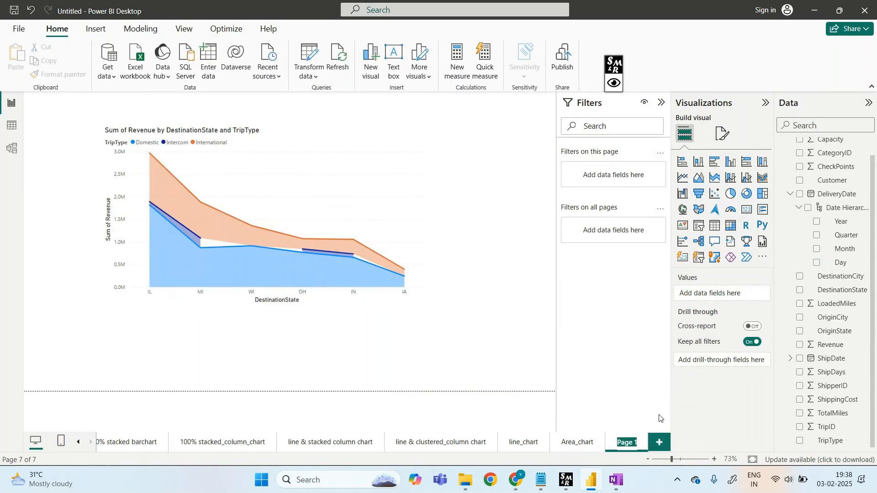
type("stack")
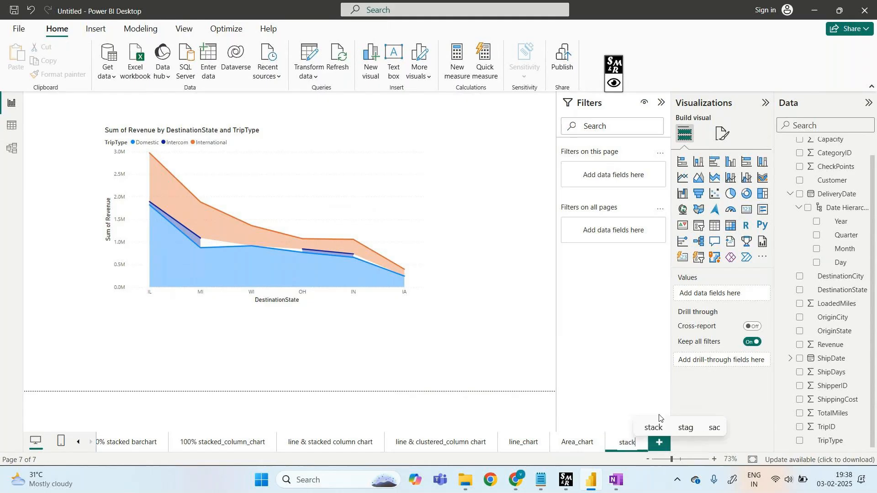
type("ed_area")
type("_chart")
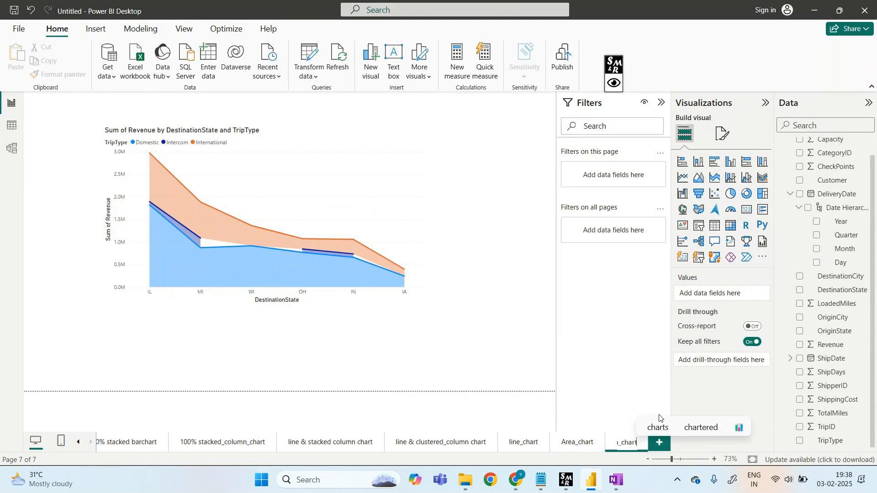
- Add a new report page and place an enlarged ribbon chart across its upper half
left_click(661, 451)
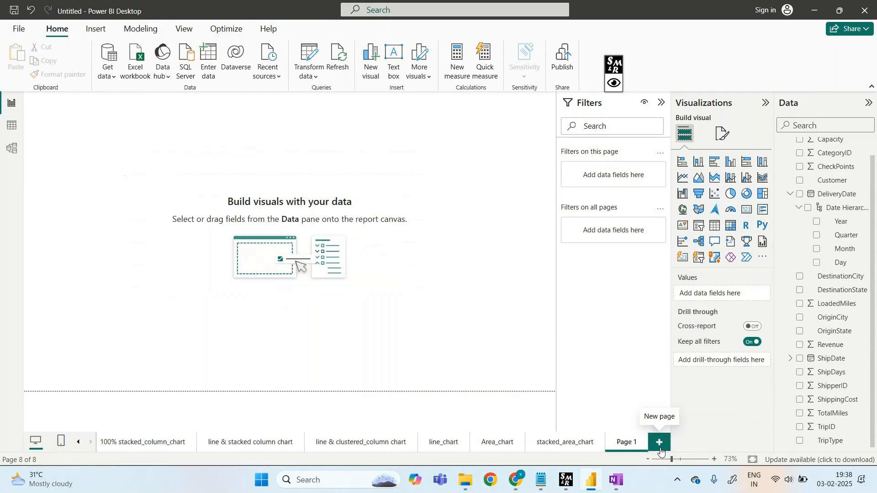
left_click(764, 180)
left_click_drag(97, 109, 480, 129)
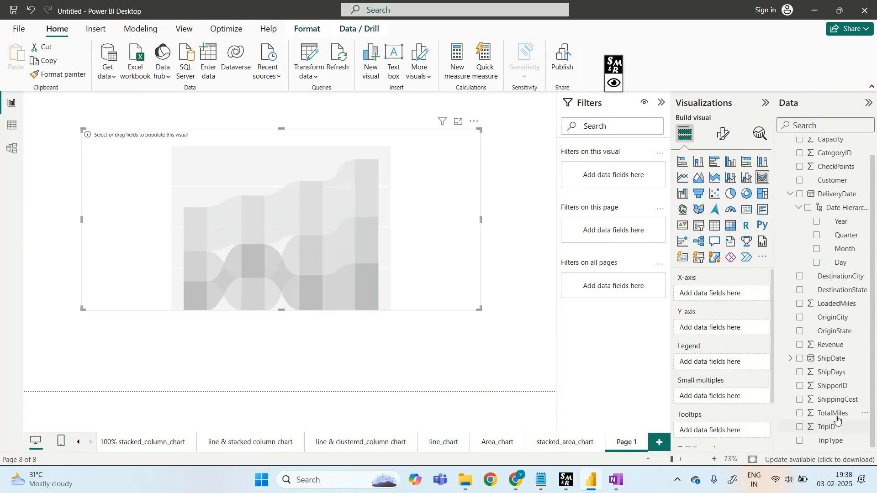
- Set the ribbon chart's x-axis to DestinationState, y-axis to Revenue and legend to TripType
left_click_drag(841, 291, 734, 297)
left_click_drag(830, 346, 731, 332)
left_click_drag(831, 441, 728, 369)
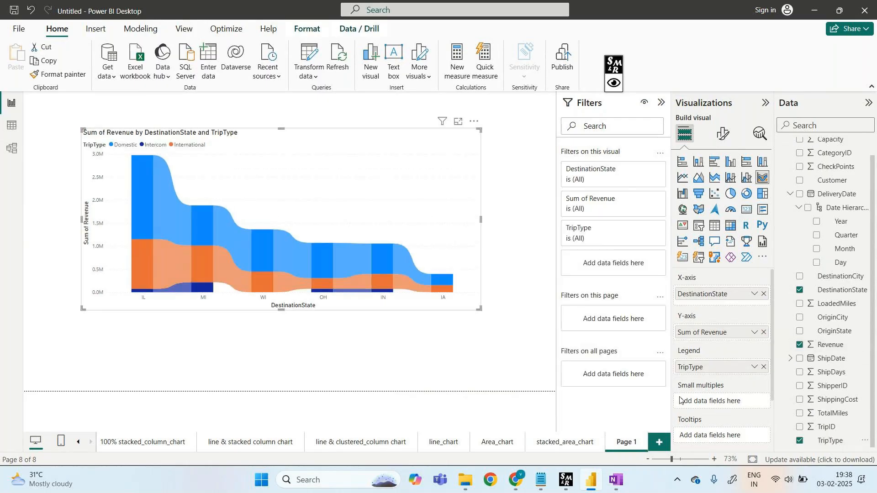
- Compare the stacked area chart with the ribbon chart by switching between their pages, ending on the ribbon chart
left_click(560, 446)
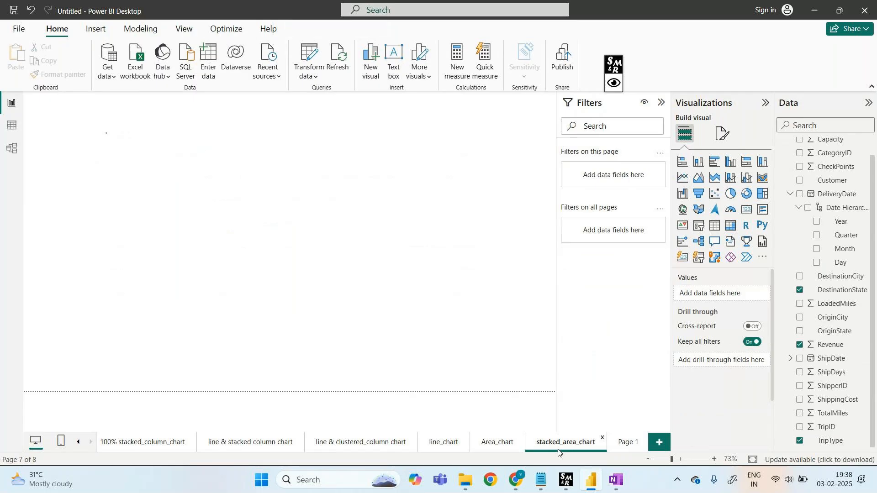
left_click(630, 451)
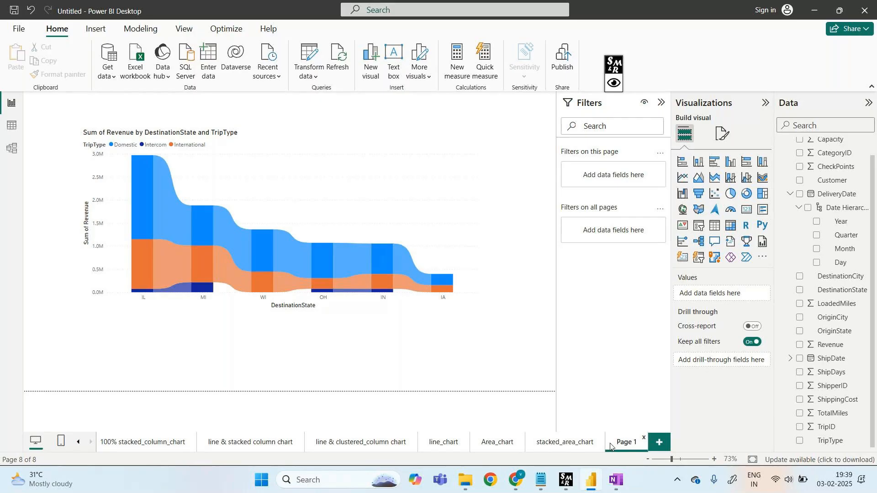
left_click(546, 446)
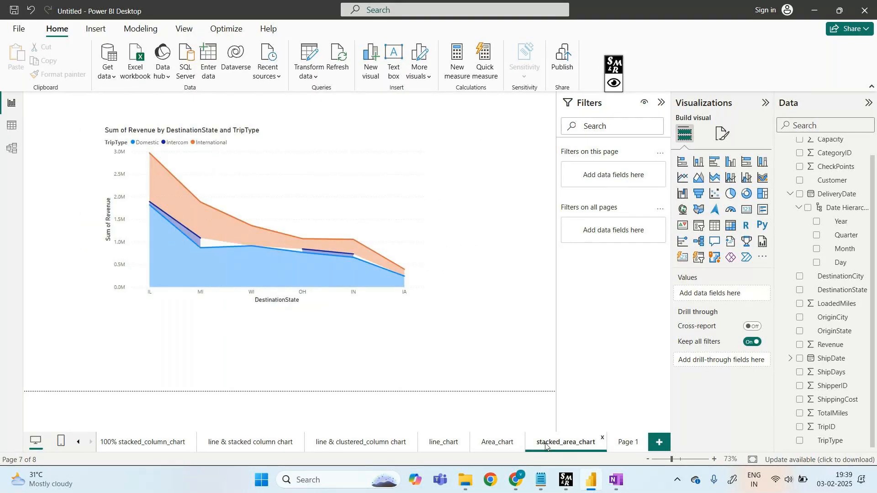
left_click(628, 442)
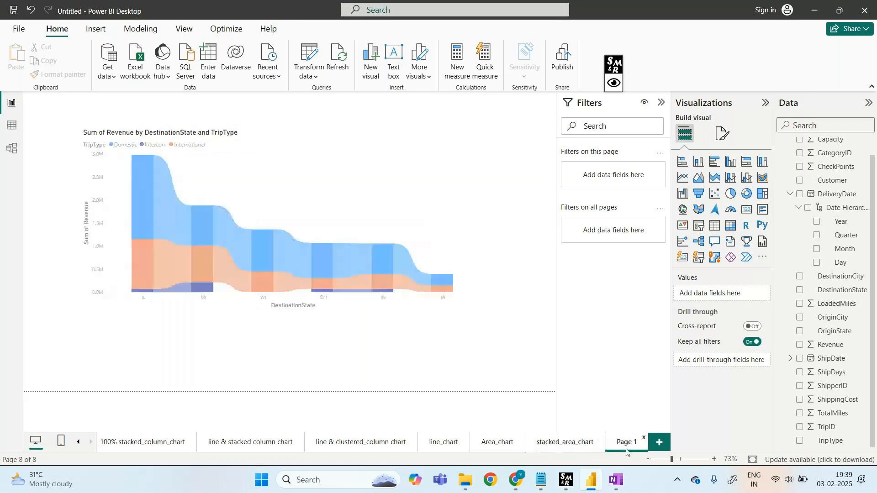
left_click(568, 445)
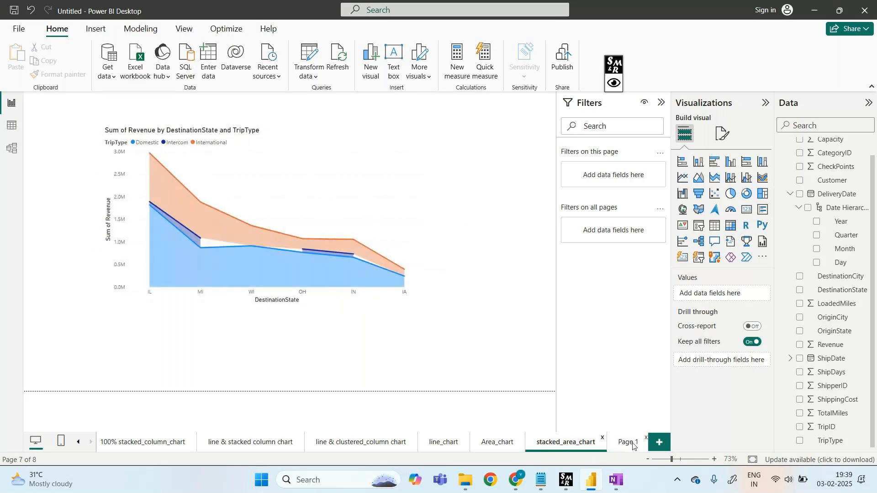
left_click(632, 444)
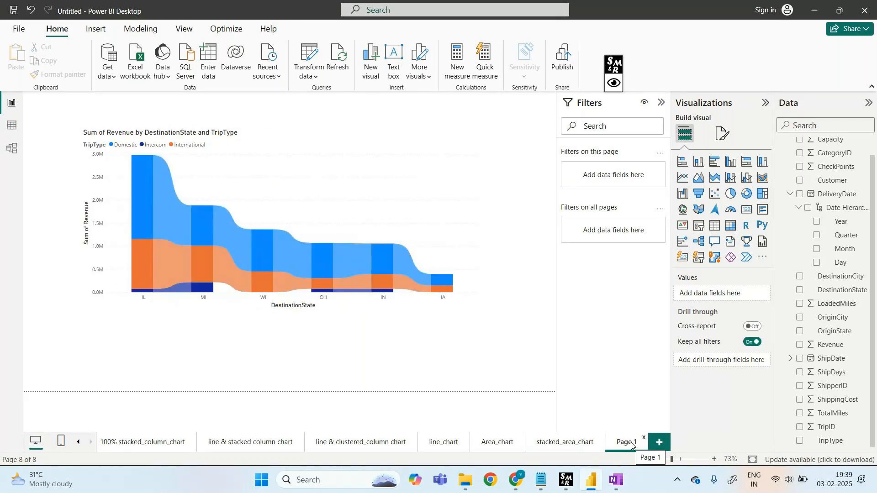
- Rename the ribbon chart's page as "ribbon chart"
right_click(632, 445)
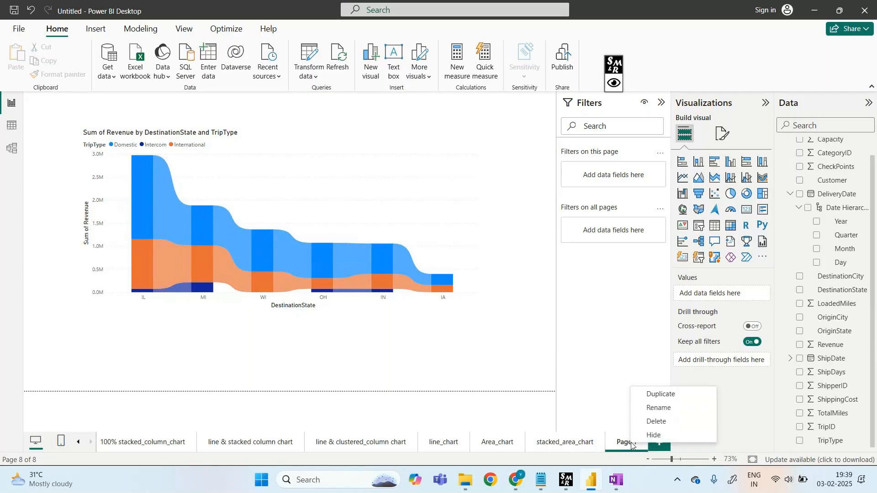
left_click(661, 408)
key("BackSpace")
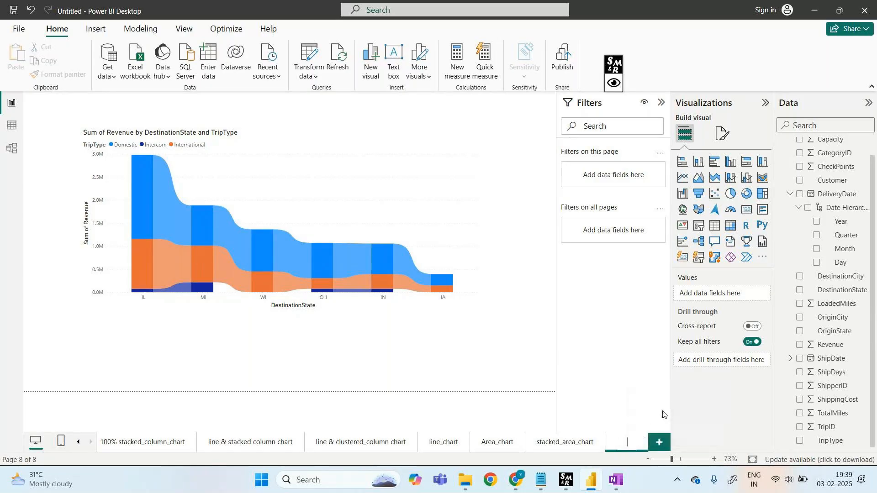
type("ribbo")
type("n chart")
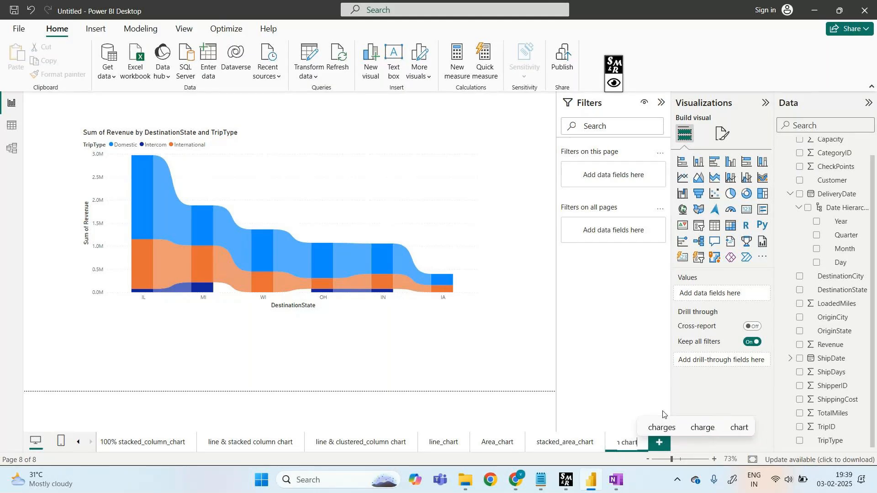
key("Return")
- Add a new report page and place a filled map visual on it, away from the page's corner
left_click(659, 443)
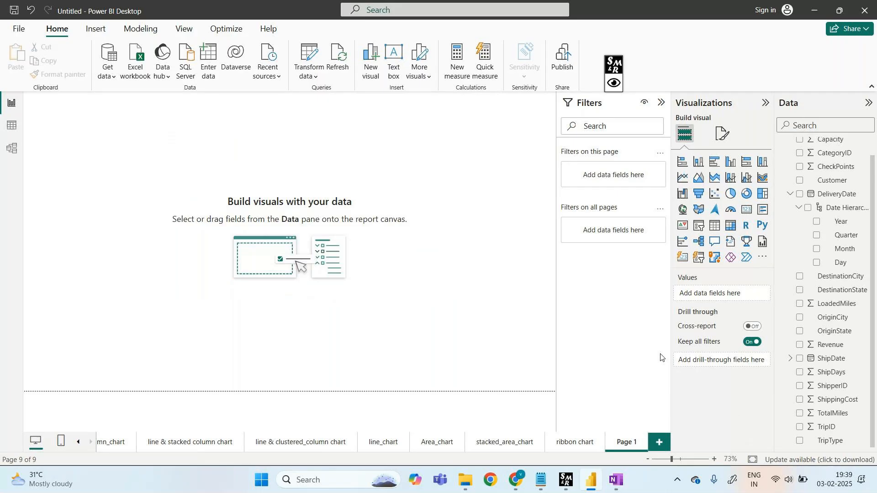
left_click(695, 212)
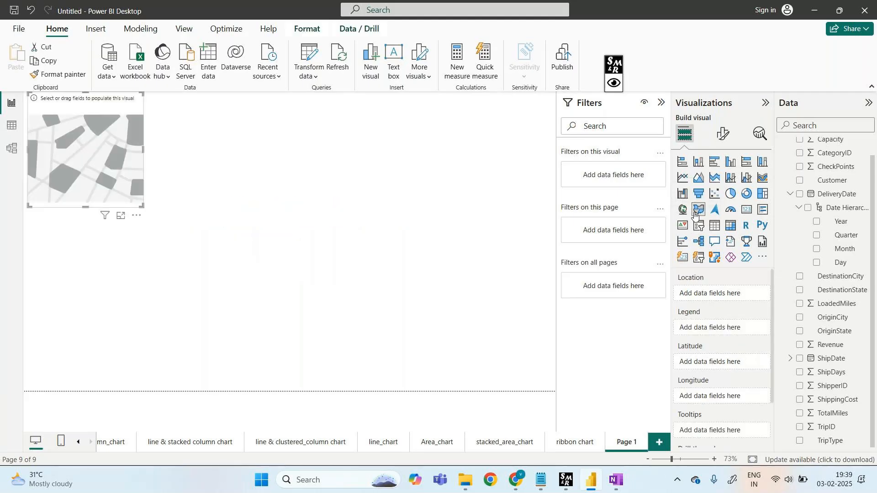
left_click_drag(79, 108, 168, 167)
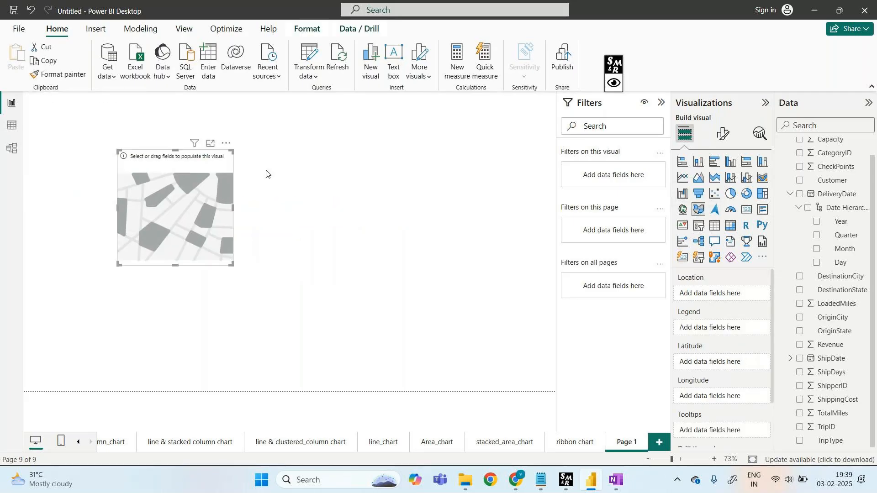
- Change the filled map to a bubble map, enlarge and center it on the page, and set OriginState as its location
left_click(680, 211)
left_click_drag(191, 159, 510, 93)
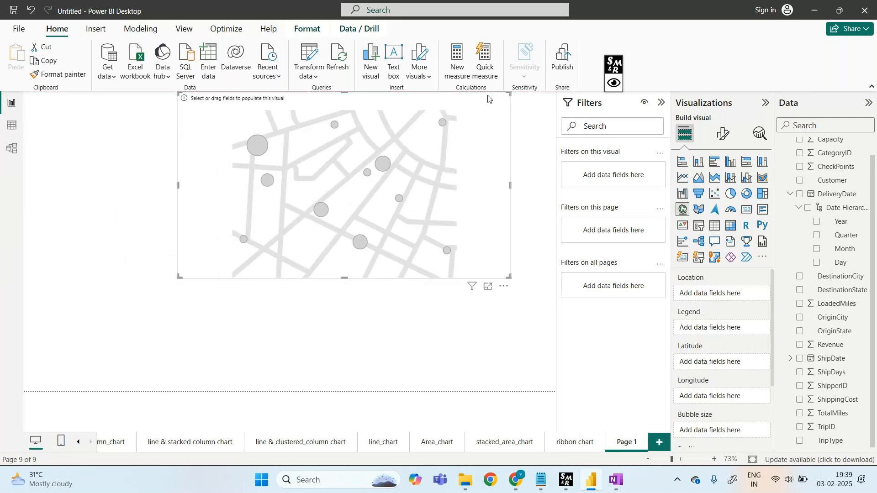
left_click_drag(390, 108, 283, 170)
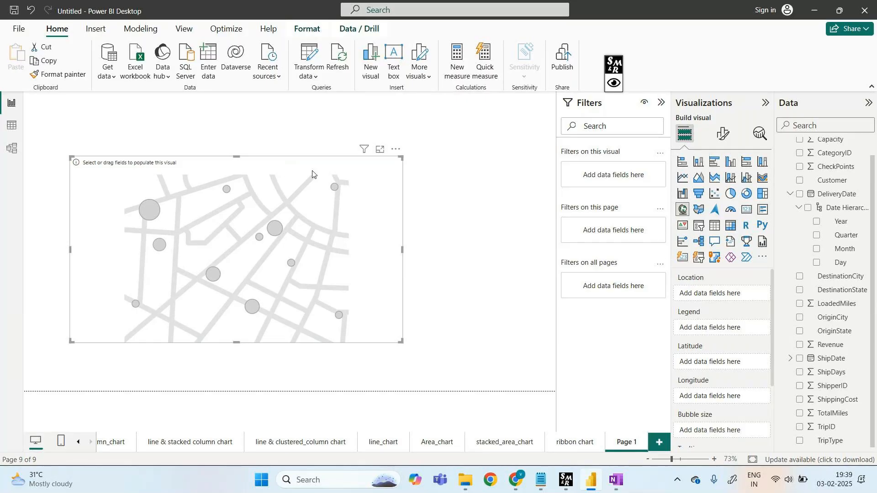
left_click_drag(838, 327, 730, 293)
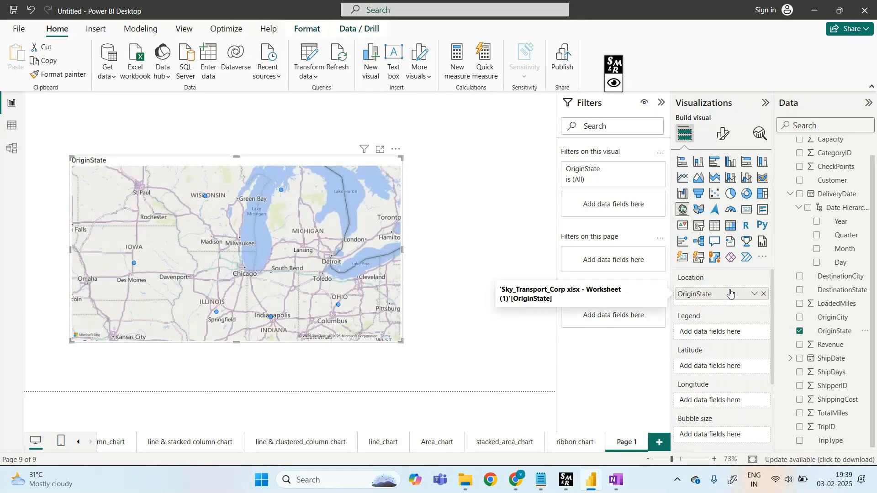
- Try OriginState as the map's legend, clear OriginState from the visual, and set DestinationState as its location
left_click_drag(799, 337, 725, 330)
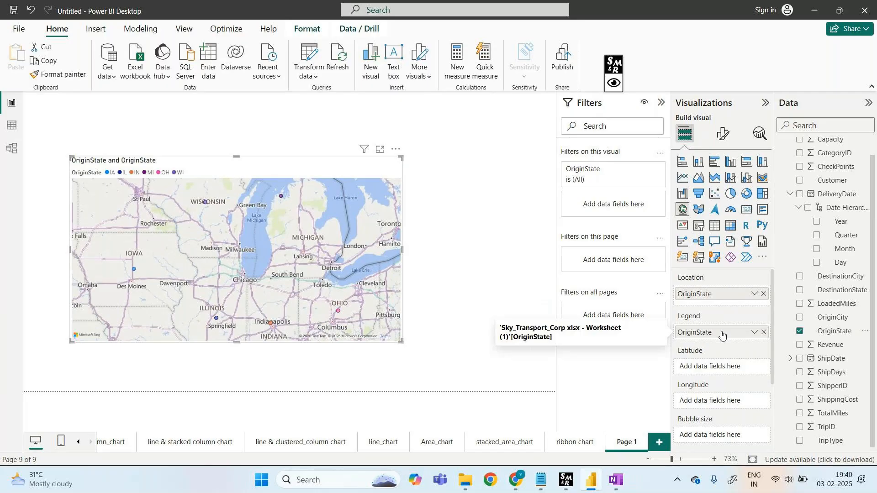
scroll(738, 344, "down", 1)
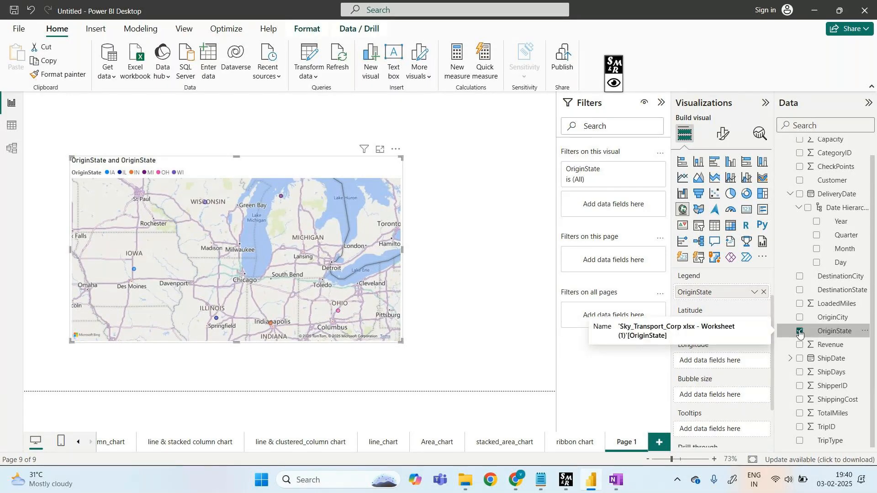
left_click(799, 332)
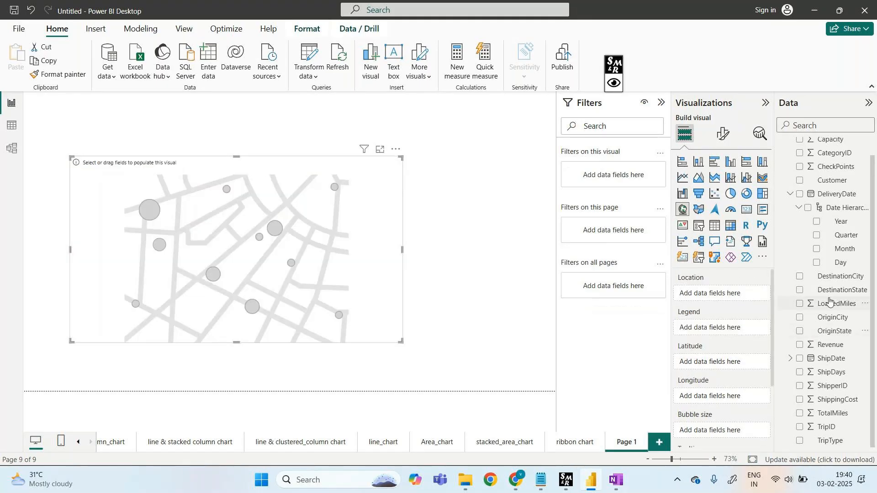
left_click_drag(832, 292, 715, 299)
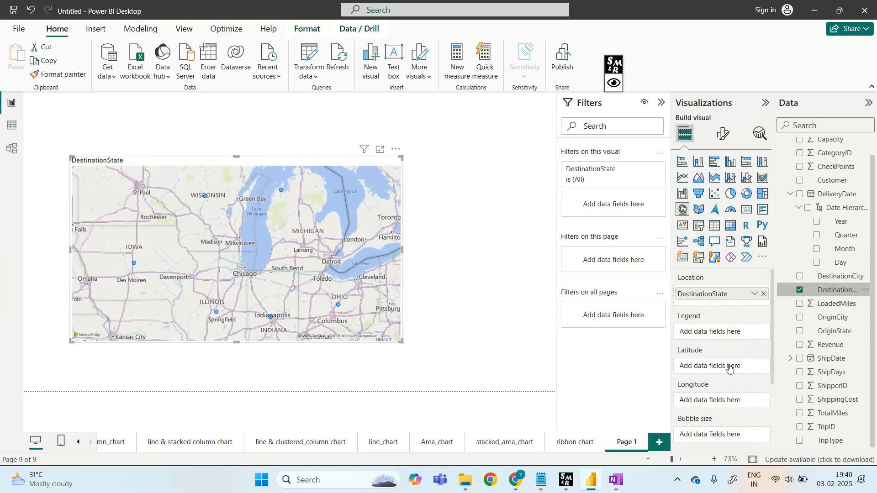
- Try DestinationState as the map's latitude and OriginState as its longitude, and remove the latitude field again
left_click_drag(837, 290, 729, 368)
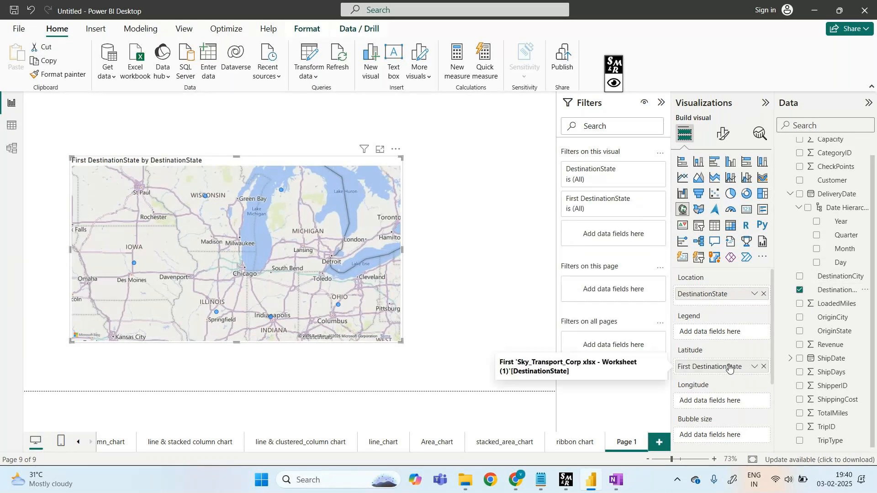
left_click_drag(834, 333, 731, 400)
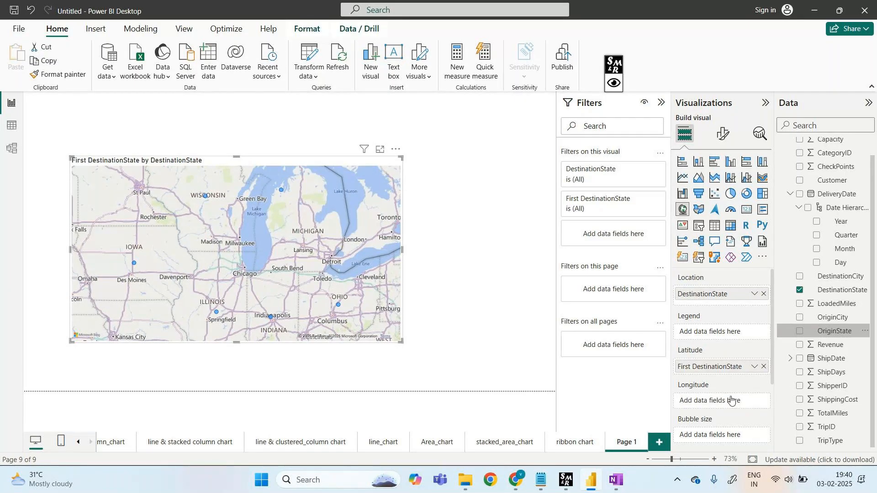
left_click(764, 399)
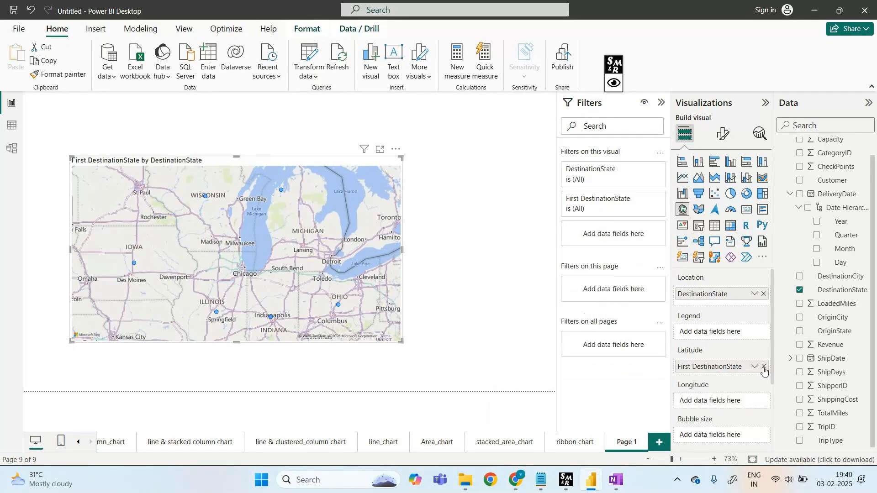
left_click(764, 370)
- Set Revenue as both the map's legend and its bubble size, and show the map in focus mode
left_click_drag(831, 345, 739, 332)
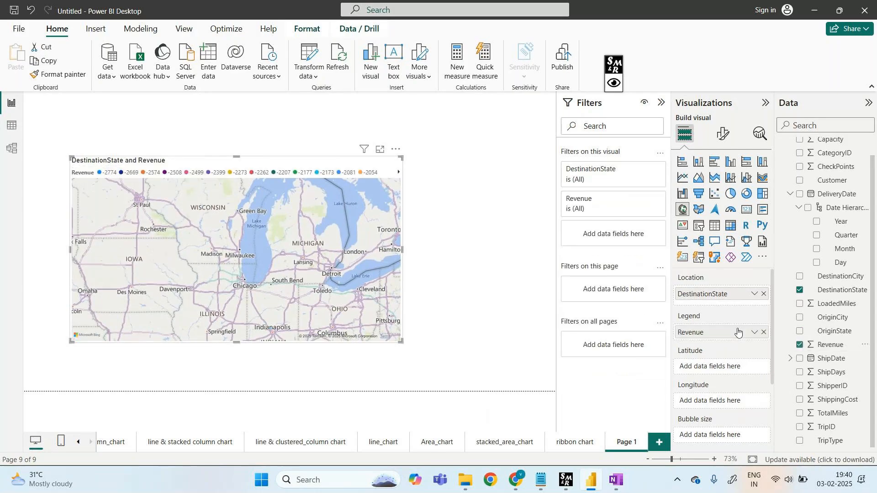
left_click_drag(831, 345, 722, 437)
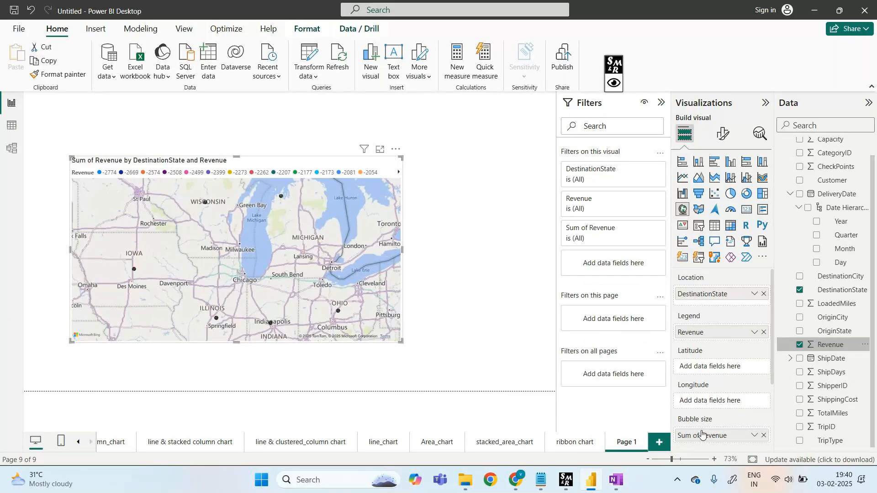
left_click(381, 149)
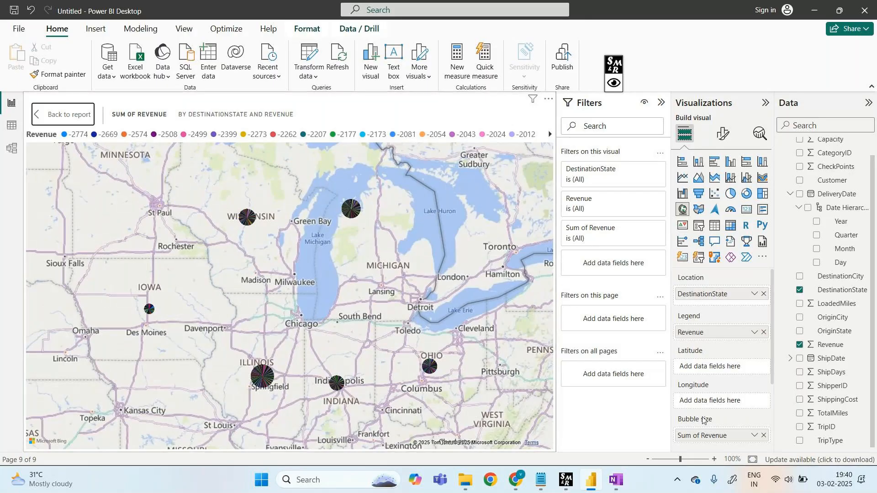
- Mark the map's bubble size field with a red Screen Marker rectangle, and erase the marking
scroll(695, 411, "down", 3)
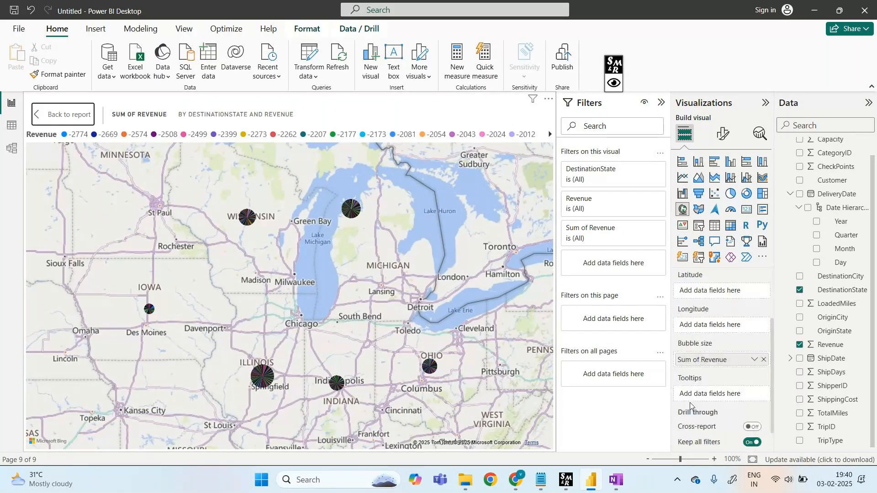
mouse_move(614, 88)
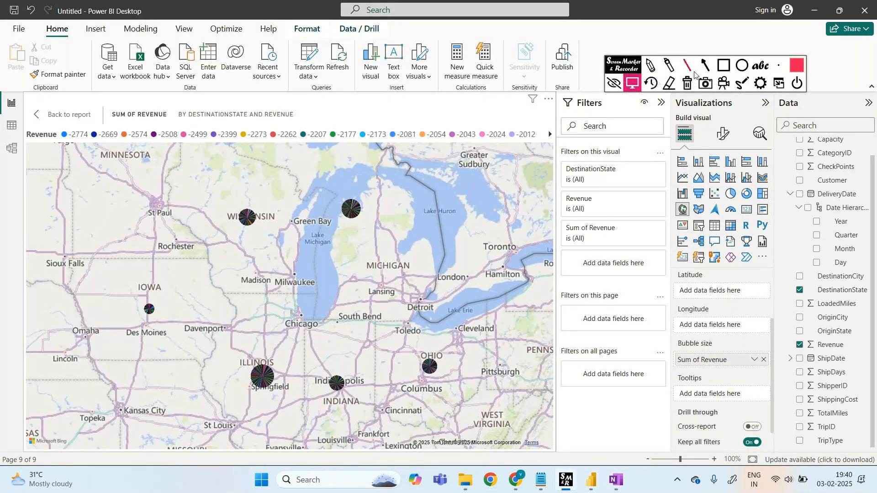
left_click(724, 65)
left_click_drag(670, 353, 743, 380)
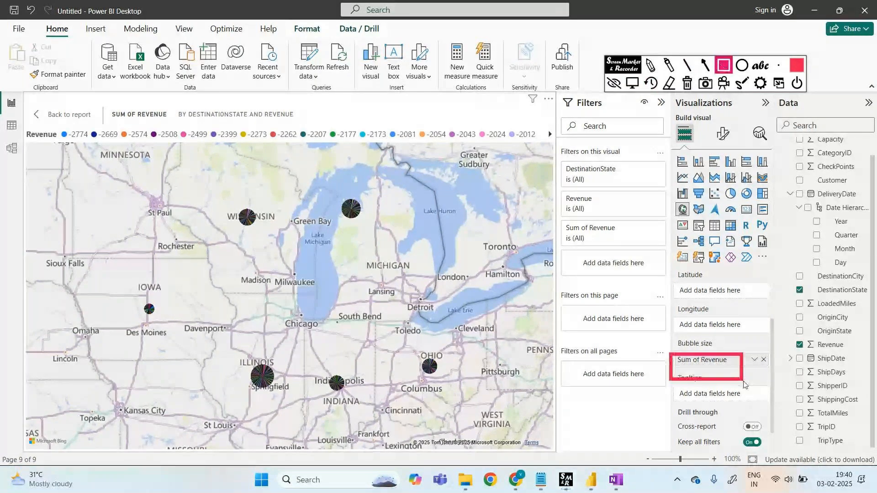
left_click(688, 84)
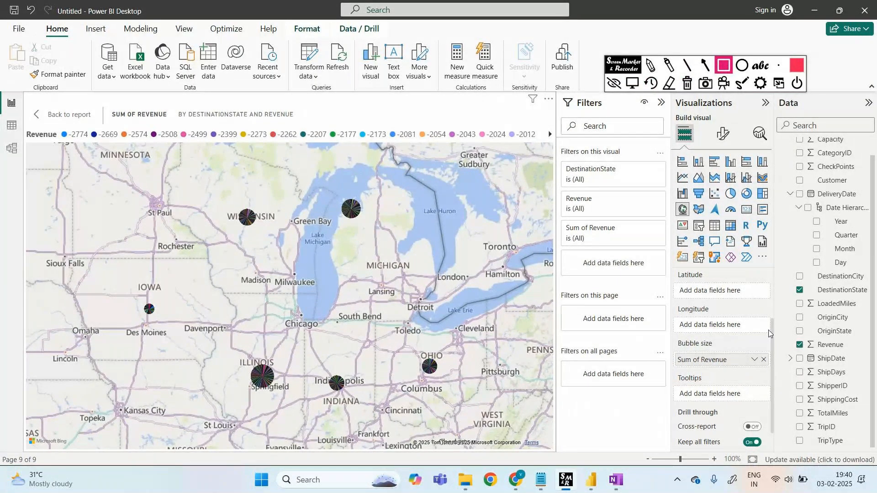
left_click(610, 87)
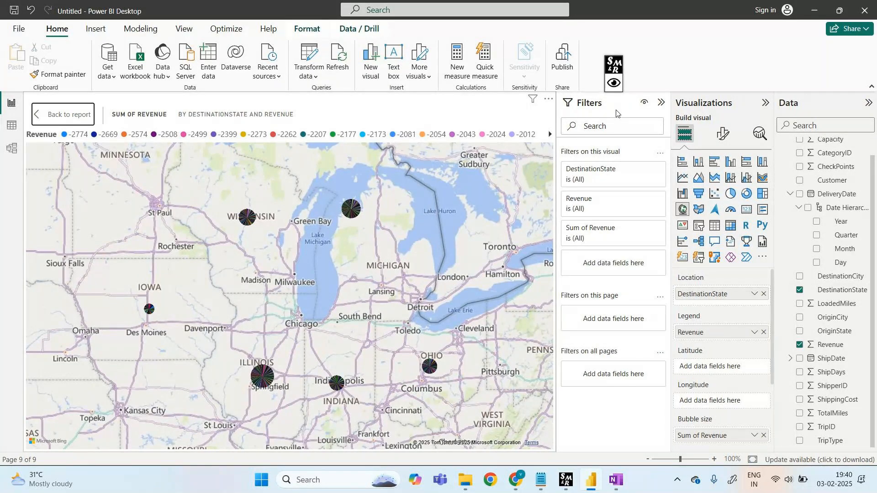
- Mark the map's DestinationState location field with a red Screen Marker rectangle, erase it, and hide the marker tools
left_click(615, 85)
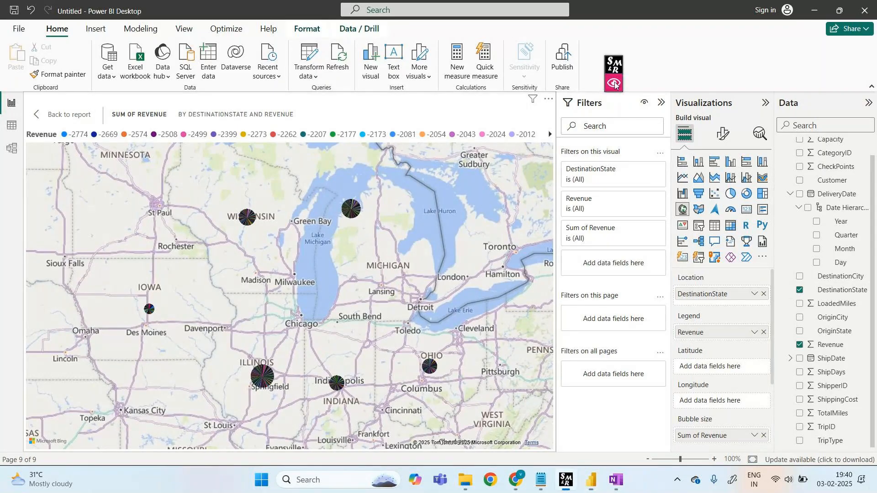
left_click(615, 85)
left_click_drag(662, 274, 783, 314)
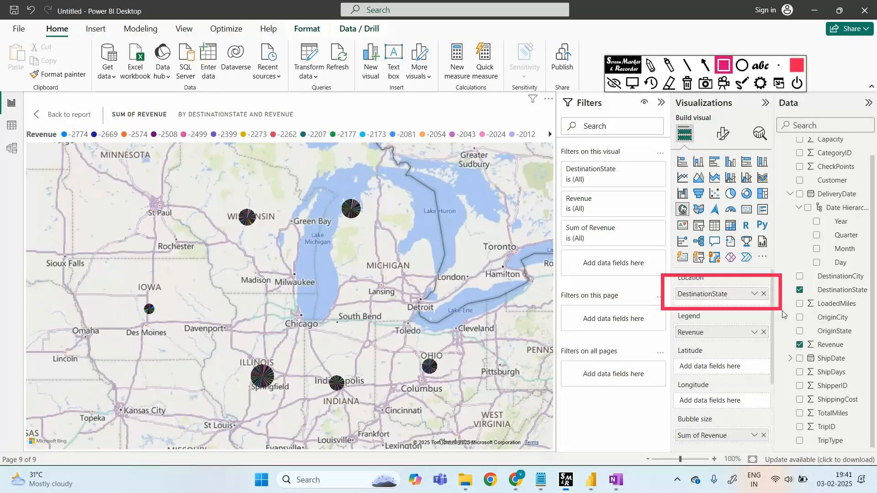
left_click(687, 84)
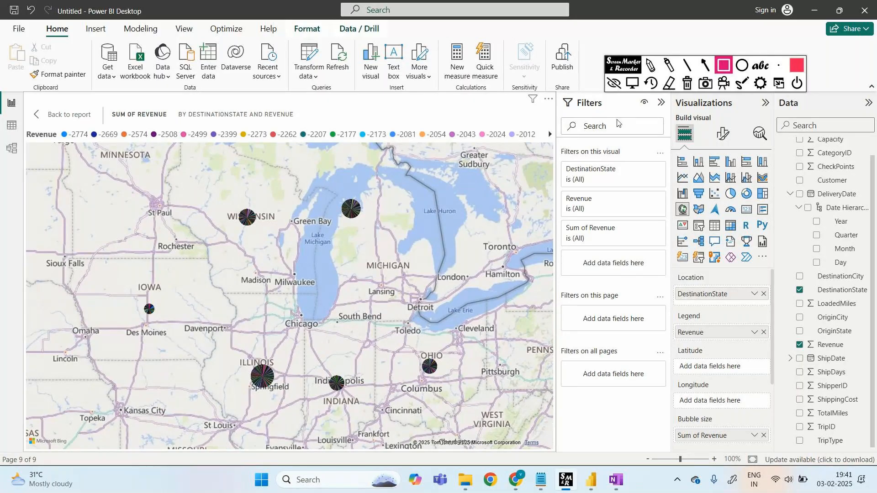
left_click(612, 85)
- Remove Revenue from the map's legend and bubble size, and check the details of individual state bubbles
left_click(764, 332)
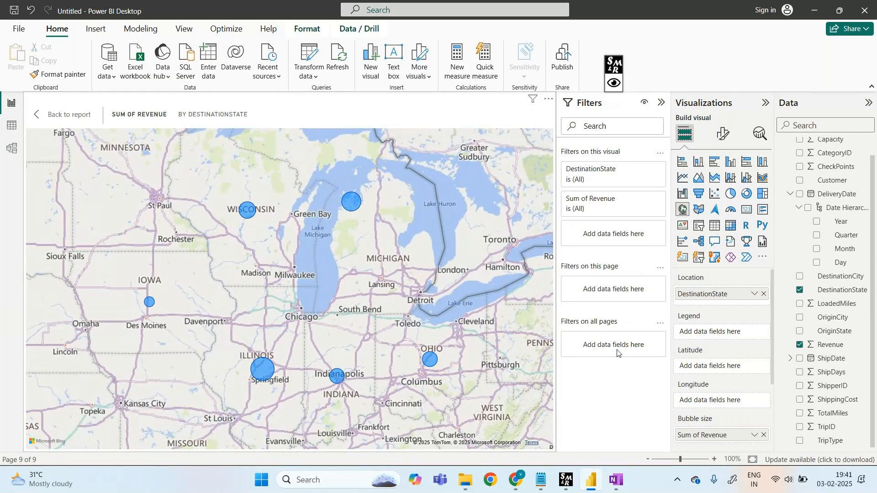
left_click(801, 346)
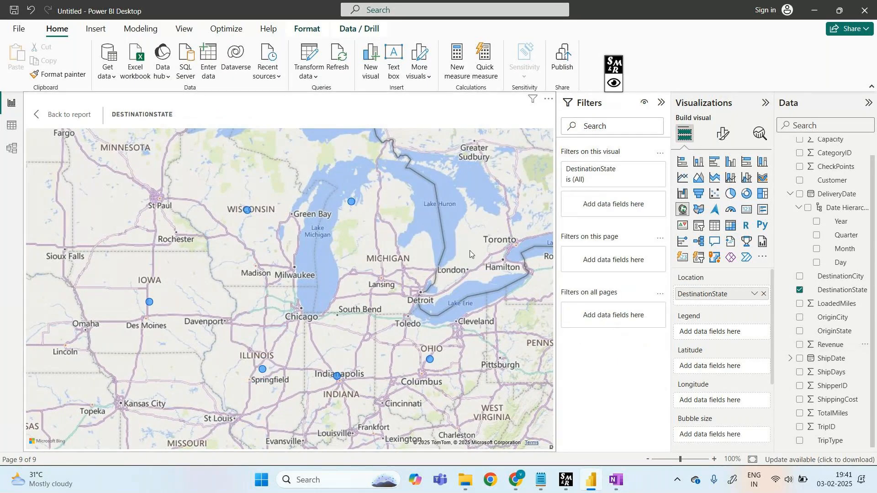
mouse_move(351, 202)
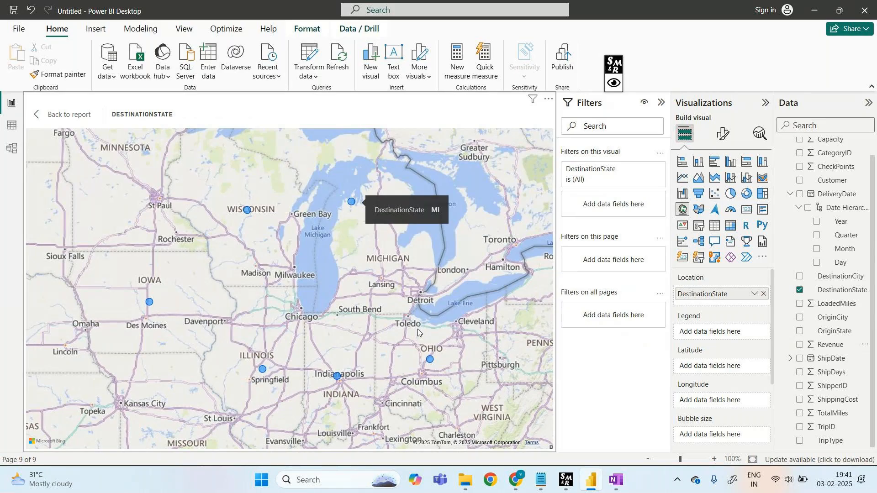
mouse_move(431, 363)
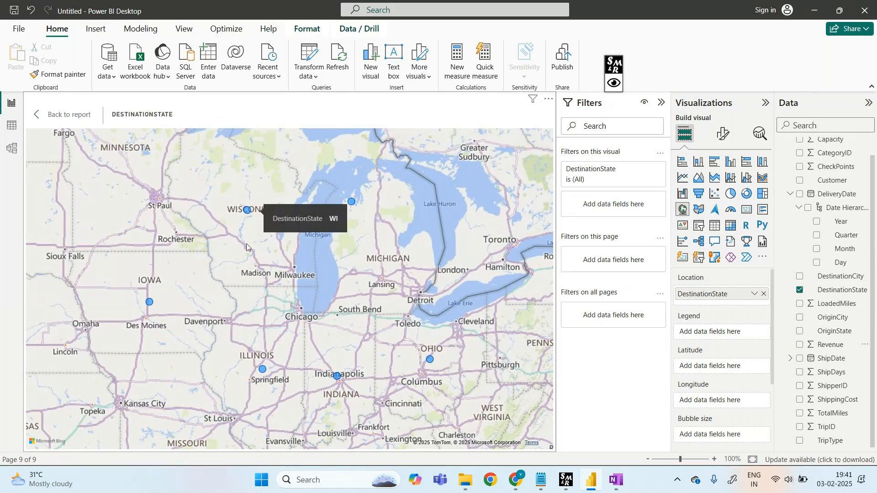
mouse_move(263, 369)
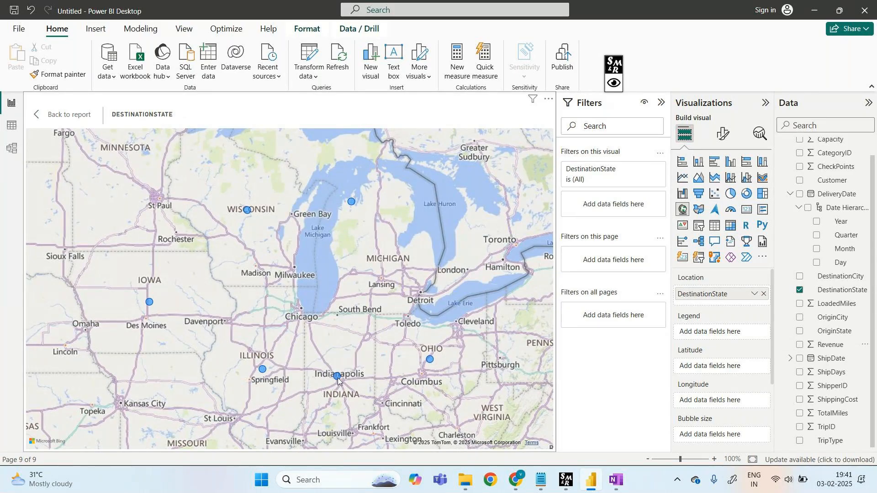
- Set Revenue as the map's legend and check the details of the Wisconsin and Indiana bubbles
left_click_drag(830, 345, 720, 337)
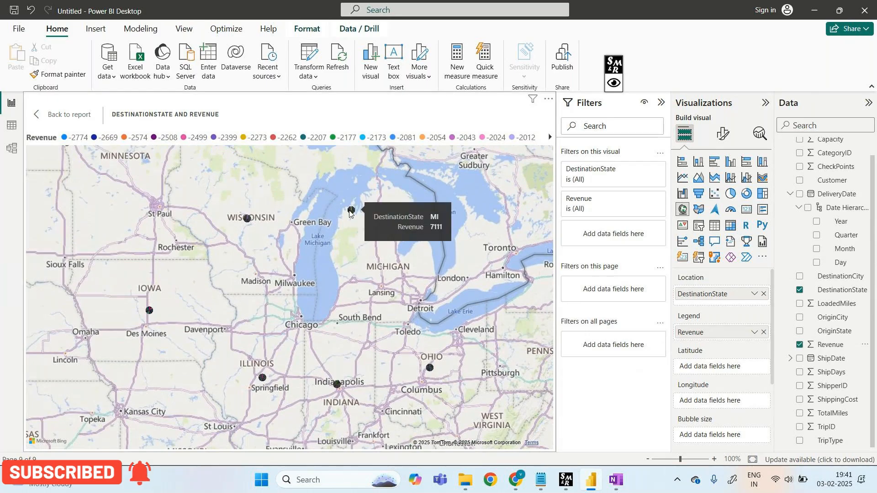
mouse_move(247, 219)
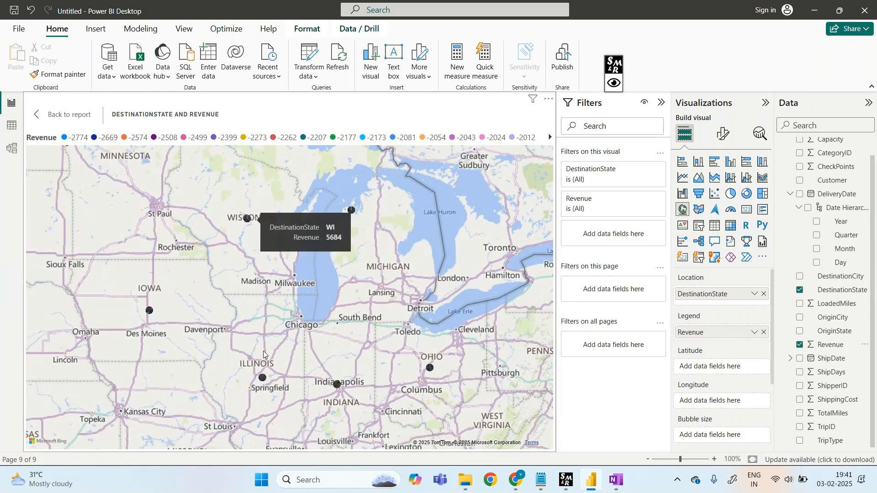
mouse_move(339, 386)
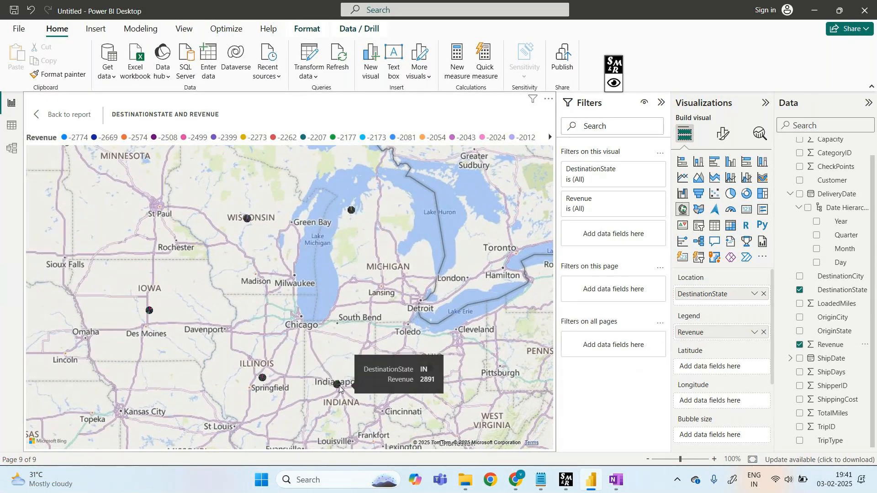
- Set Revenue as the map's bubble size and check the details of the Illinois and Wisconsin bubbles
scroll(722, 411, "down", 2)
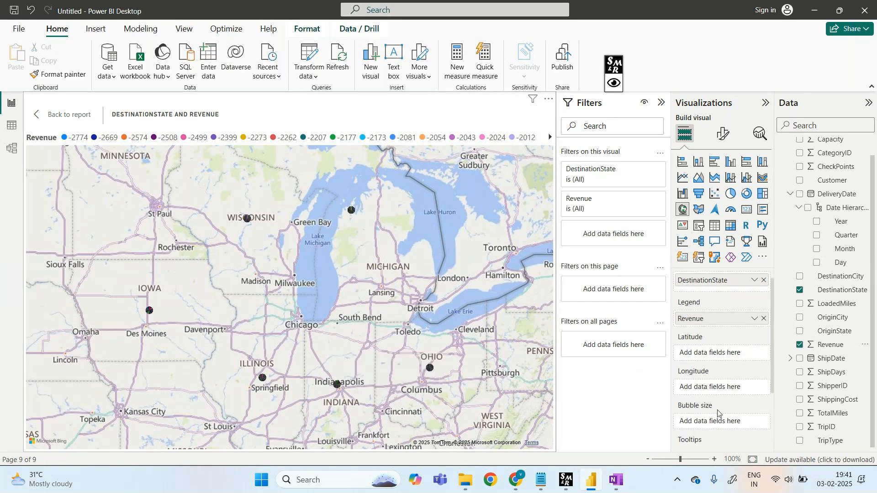
left_click_drag(831, 348, 725, 403)
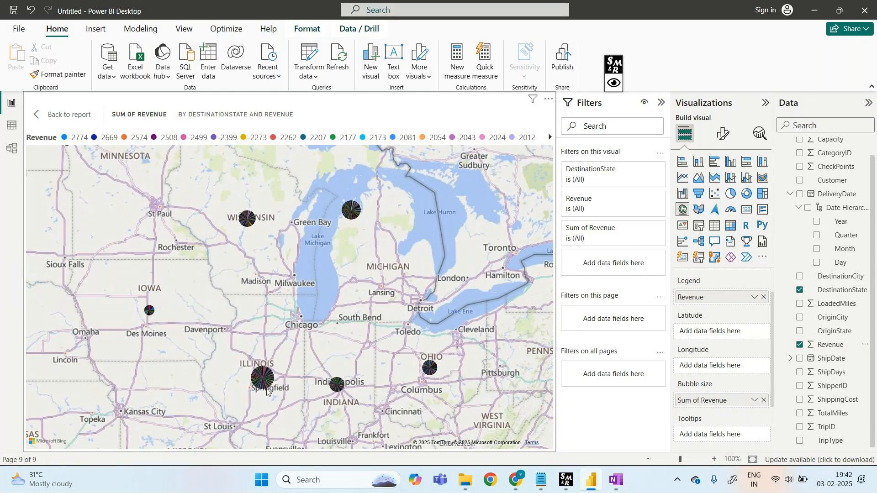
mouse_move(260, 379)
mouse_move(247, 219)
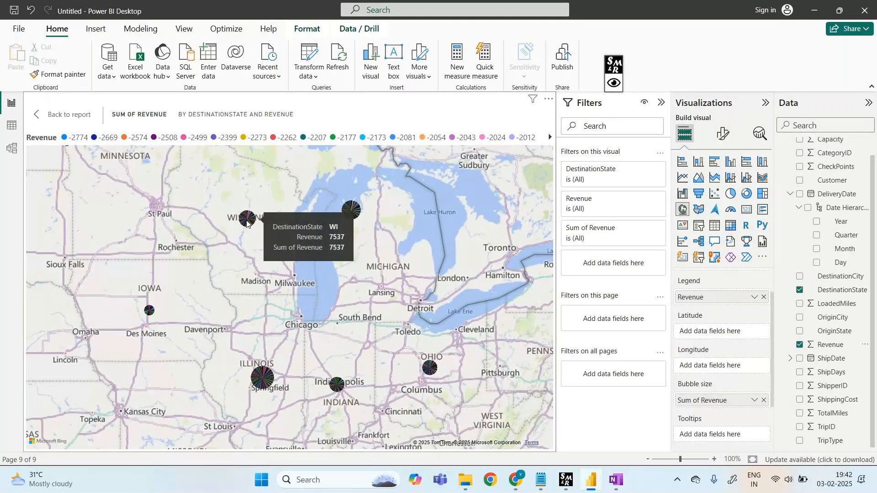
- Replace DestinationState with OriginState as the map's location
scroll(713, 348, "up", 1)
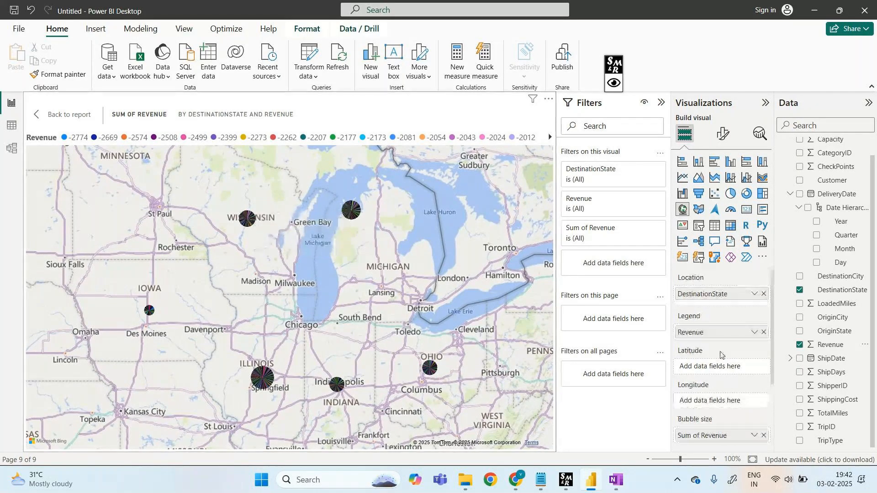
left_click(764, 294)
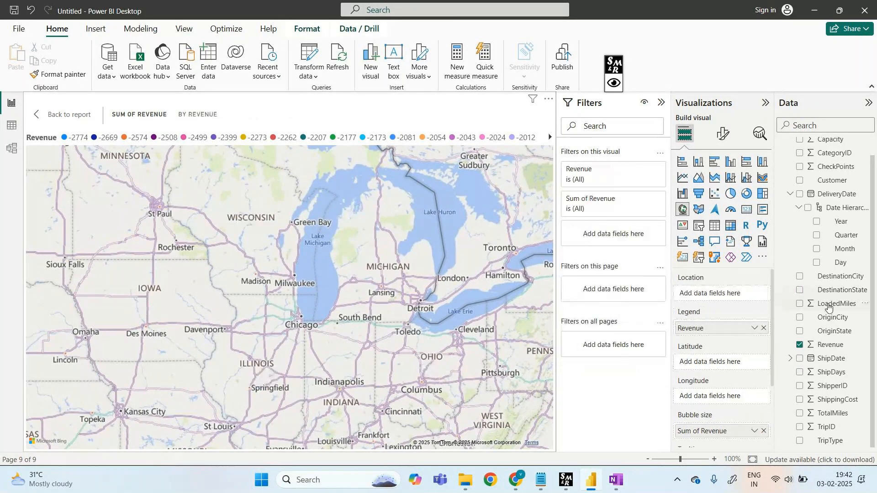
left_click_drag(830, 335, 734, 294)
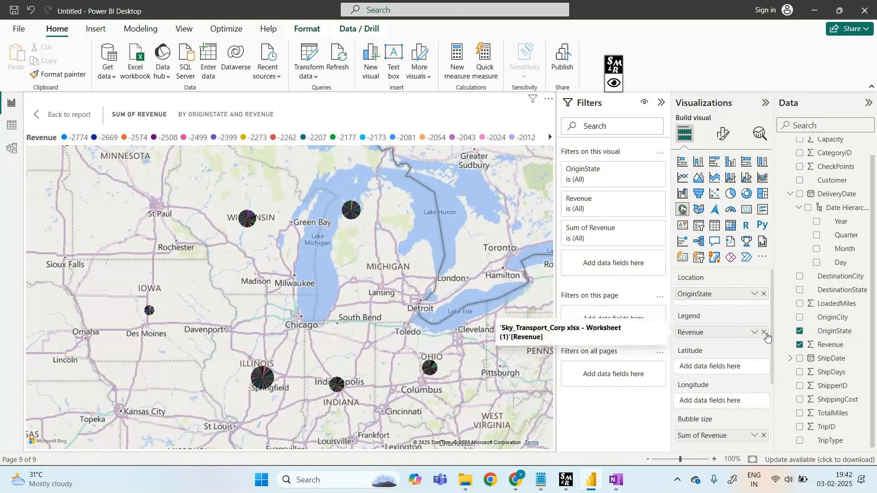
- Remove Revenue from the map's legend, try OriginState as the legend, and clear the legend again
left_click(764, 333)
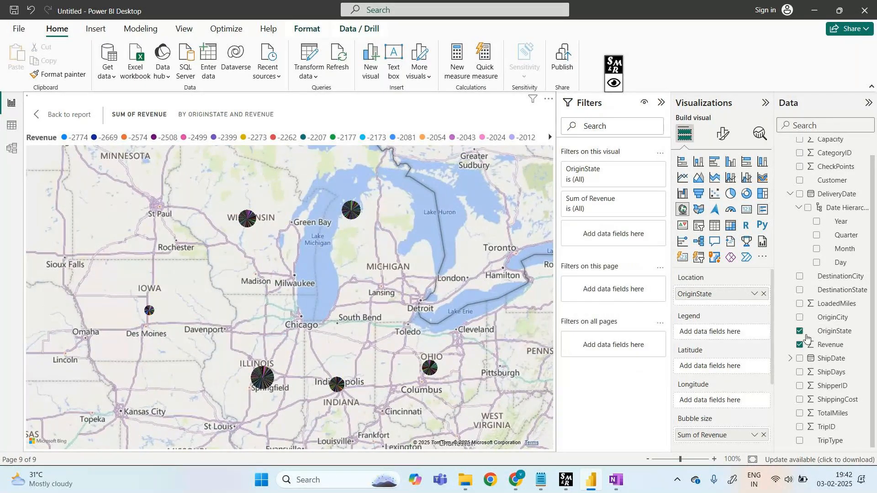
left_click_drag(807, 338, 730, 338)
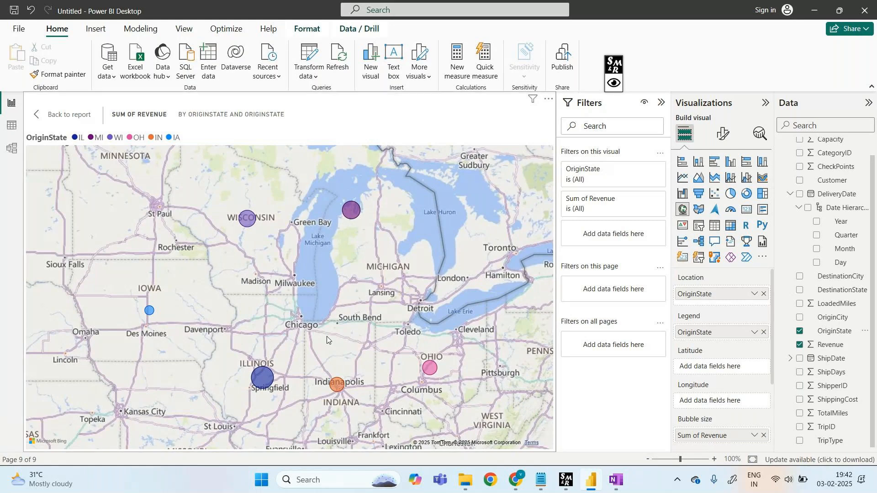
left_click(763, 333)
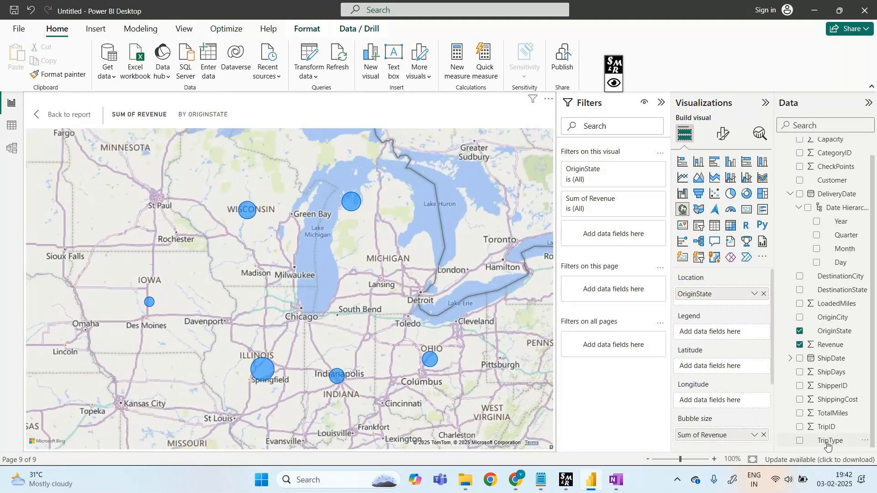
- Set TripType as the map's legend, check the trip-type breakdown of the state bubbles, and return to the report page
left_click_drag(828, 446, 713, 332)
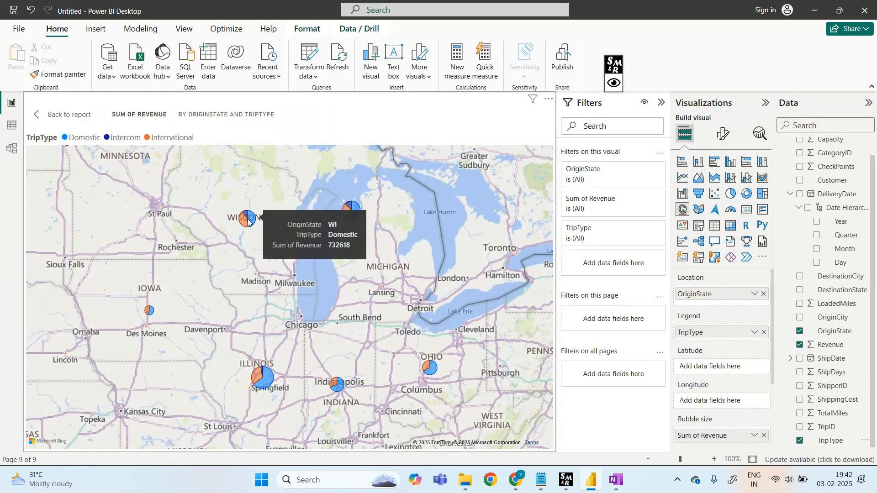
mouse_move(264, 380)
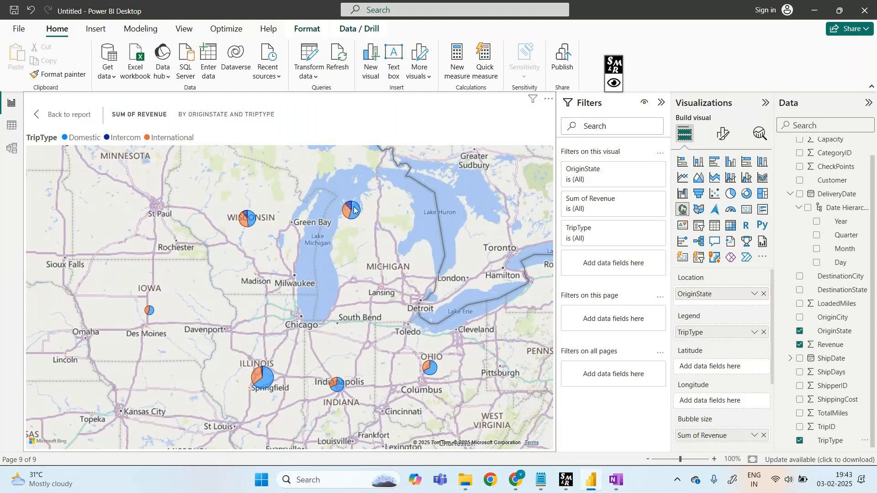
mouse_move(352, 210)
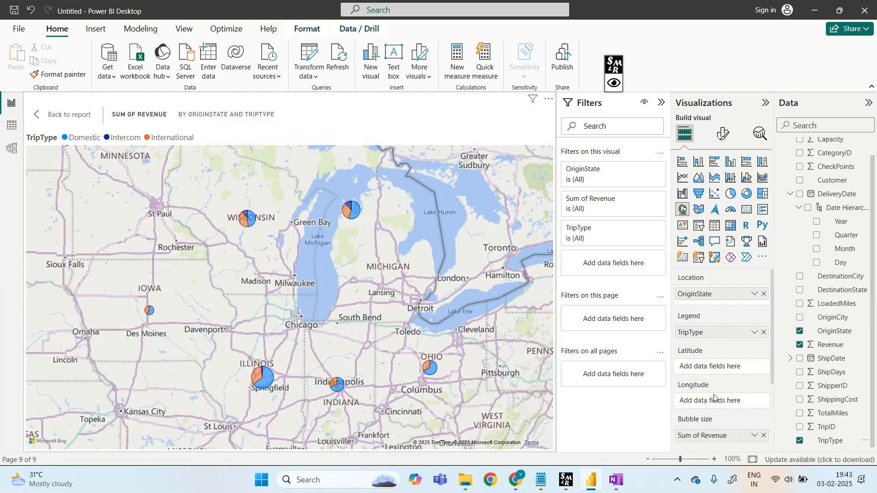
scroll(714, 397, "down", 3)
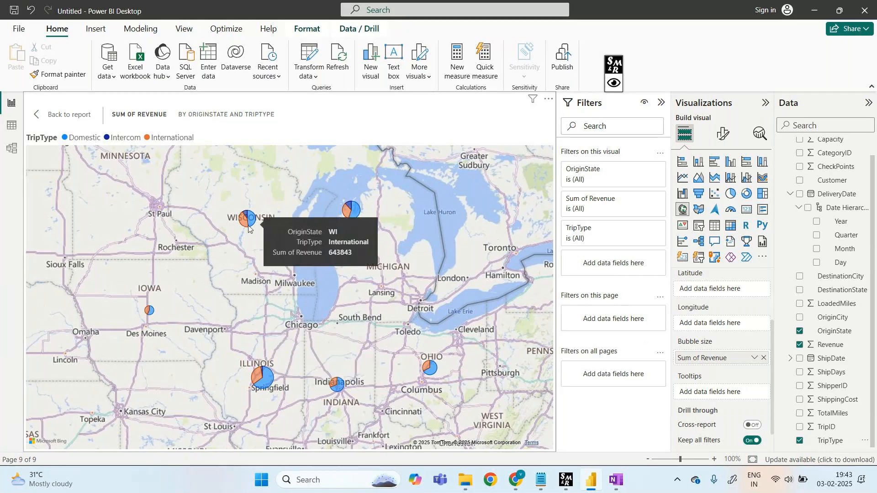
left_click(58, 120)
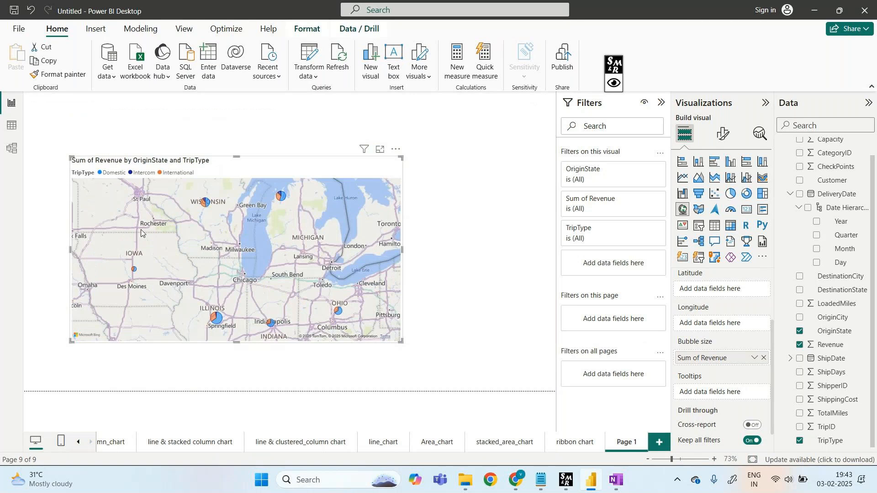
- Rename the bubble map's report page as "map"
right_click(621, 445)
left_click(647, 409)
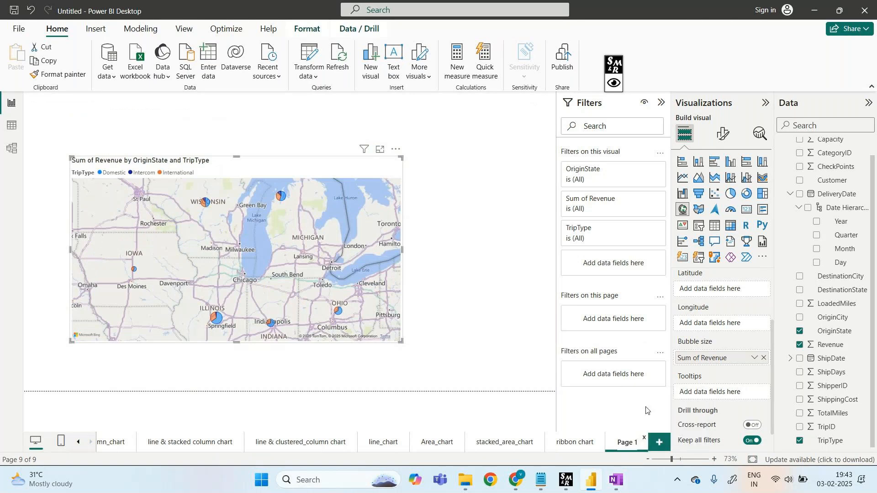
type("map")
key("Return")
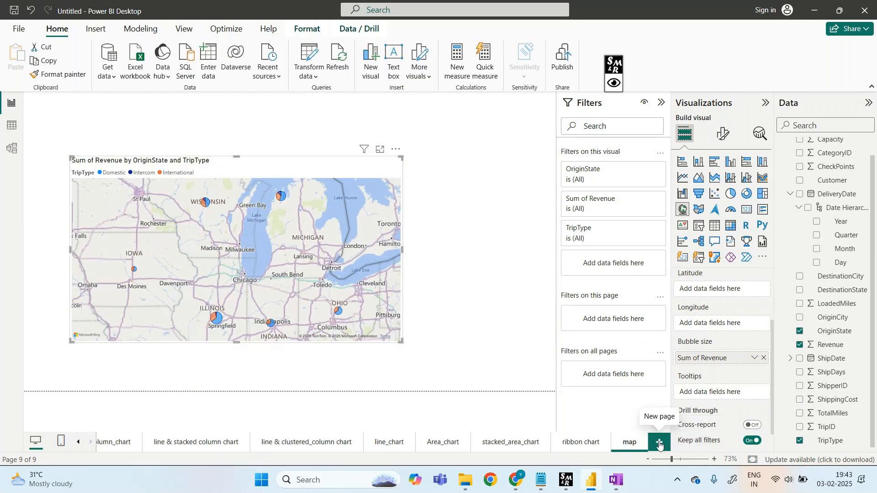
- Add a new report page and place an empty filled map visual in the upper middle of its canvas
left_click(659, 442)
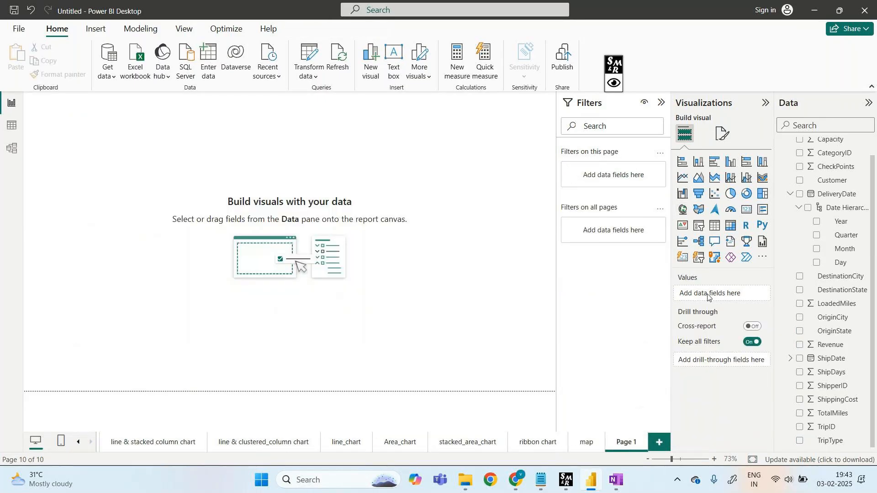
left_click(698, 211)
left_click_drag(103, 102, 477, 138)
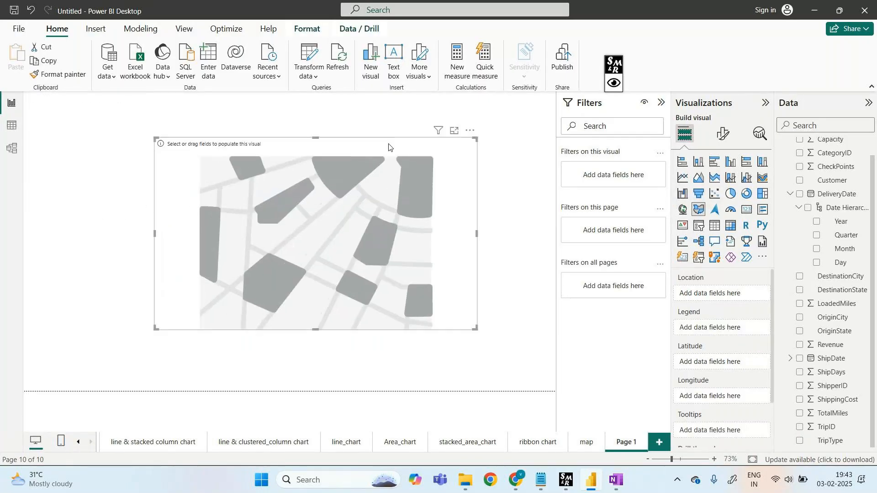
left_click_drag(389, 146, 362, 141)
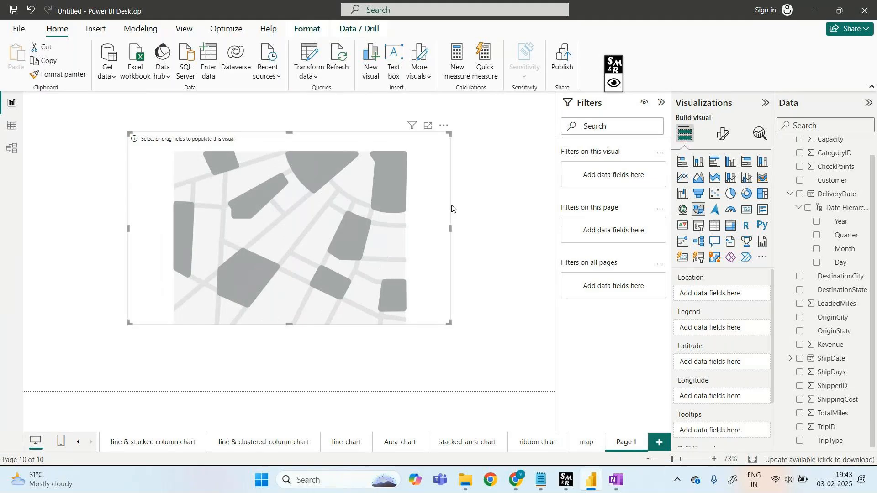
- Set DestinationState as the filled map's location and legend, and add Revenue to its tooltips
left_click_drag(826, 297, 734, 297)
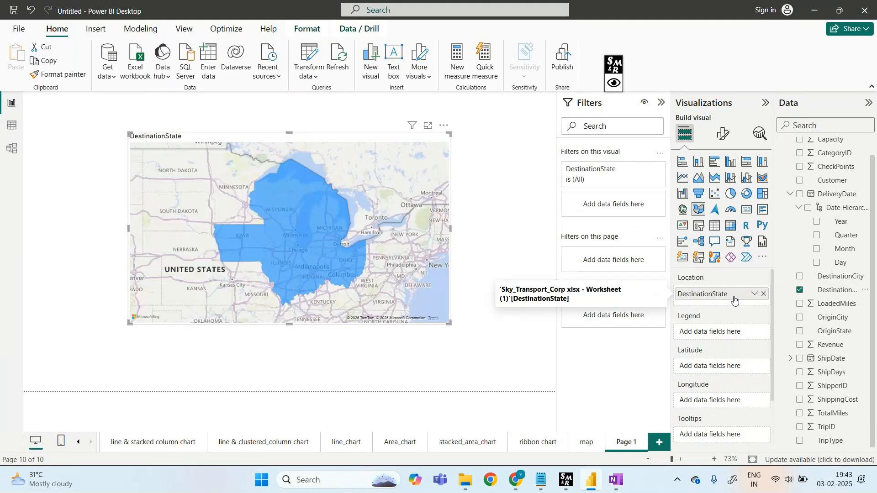
left_click_drag(836, 293, 734, 338)
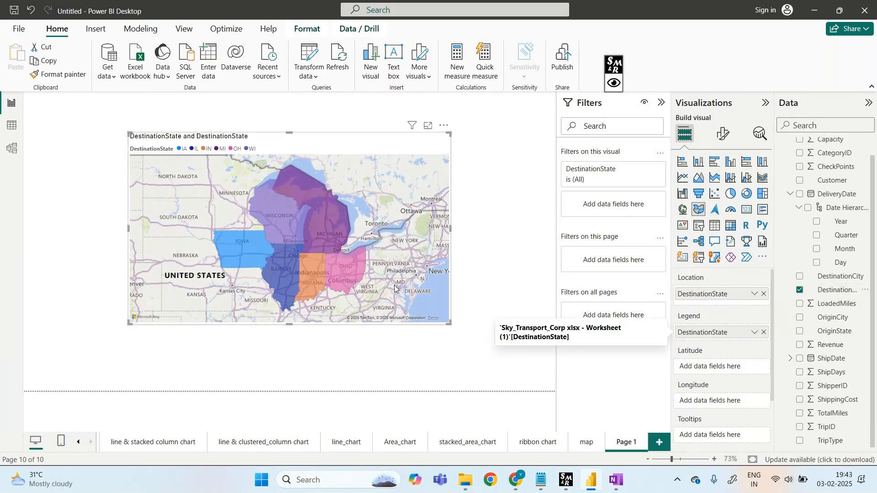
scroll(707, 412, "down", 1)
scroll(707, 413, "down", 1)
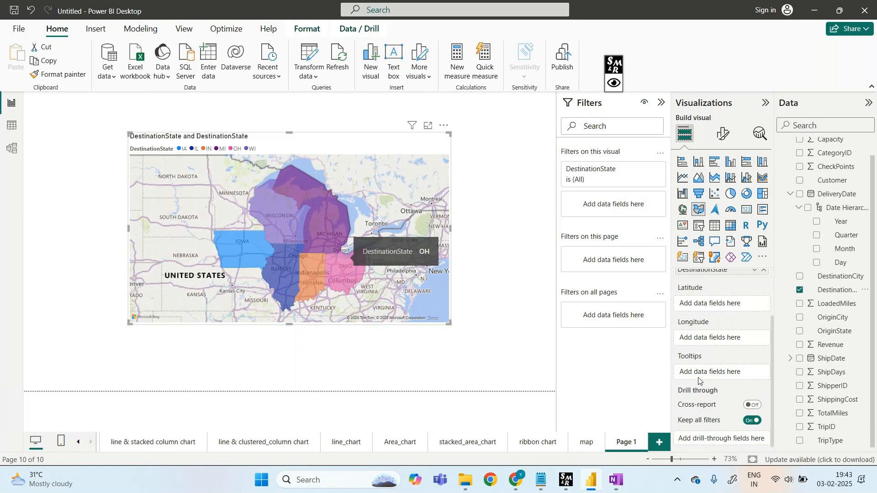
left_click_drag(830, 349, 726, 376)
mouse_move(343, 274)
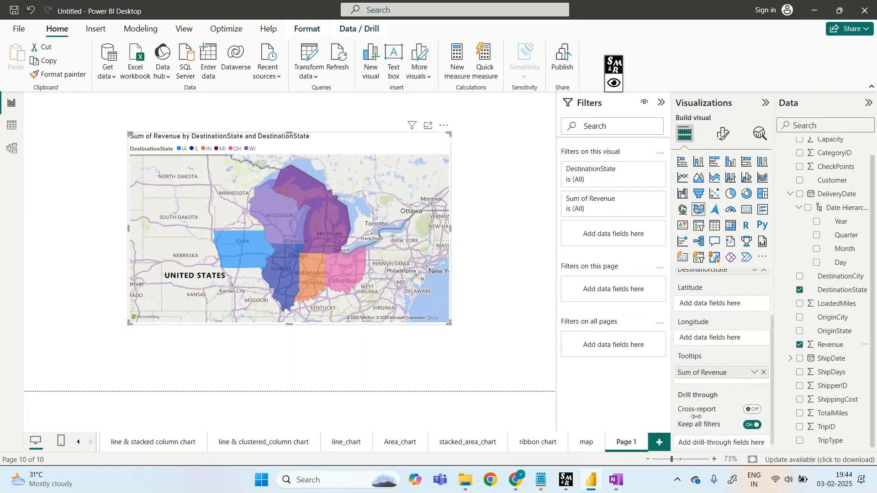
- Remove Revenue from the filled map's tooltips, check the state regions' details, and clear the legend and location
left_click(764, 372)
mouse_move(342, 273)
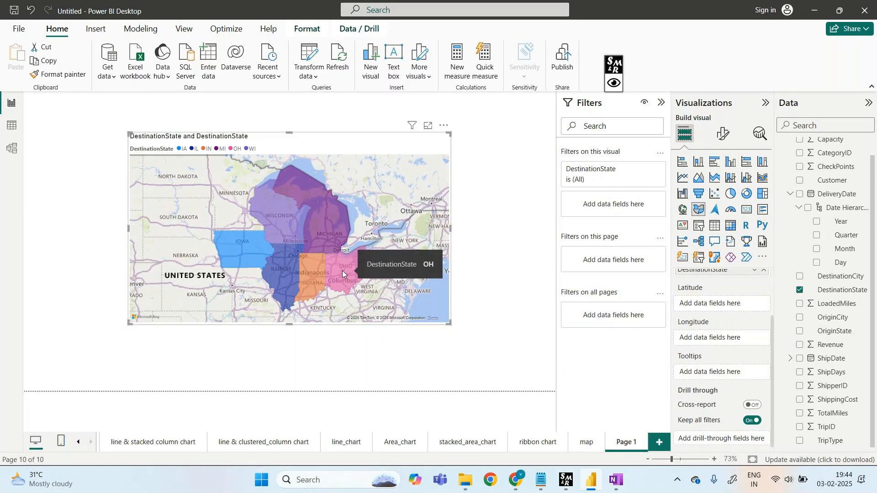
mouse_move(295, 224)
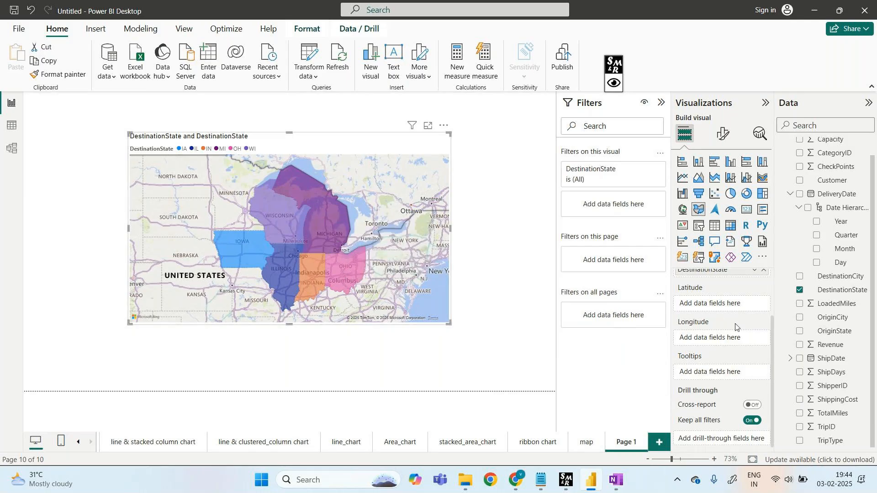
scroll(736, 327, "up", 3)
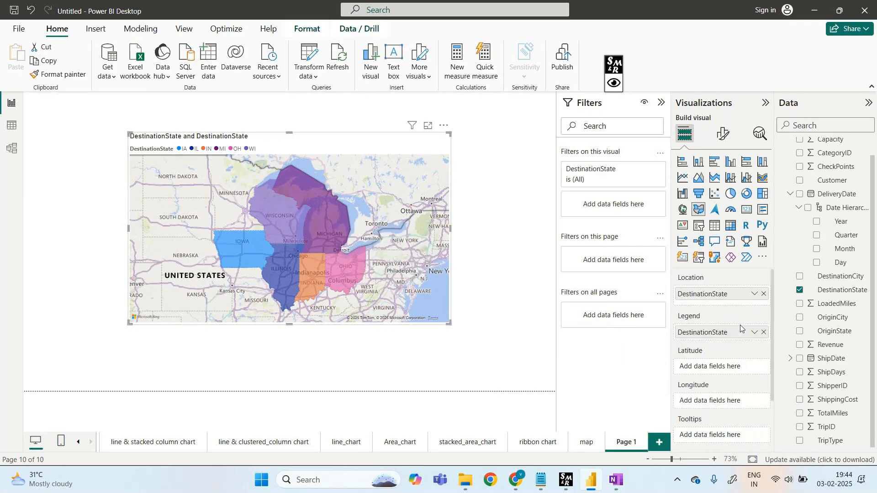
left_click(764, 330)
left_click(764, 294)
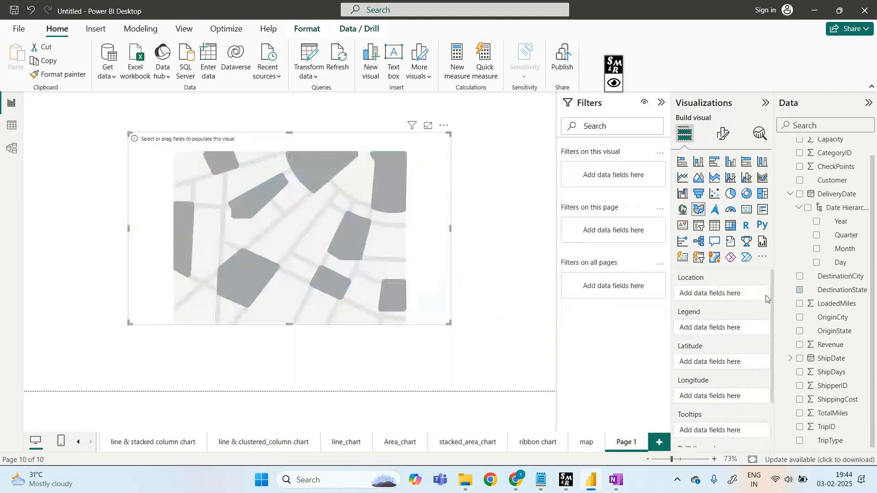
- Assign DestinationState again as both location and legend of the emptied filled map, and check the coloured states' details
left_click_drag(822, 294, 719, 297)
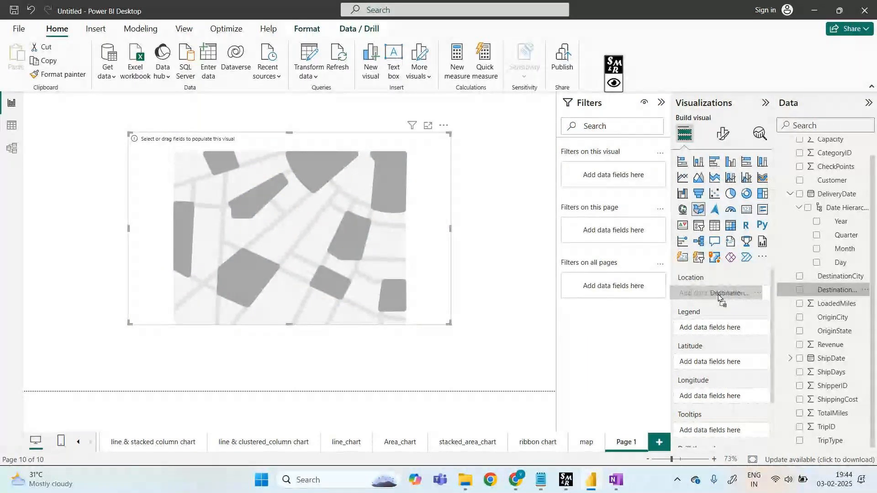
left_click_drag(719, 298, 718, 297)
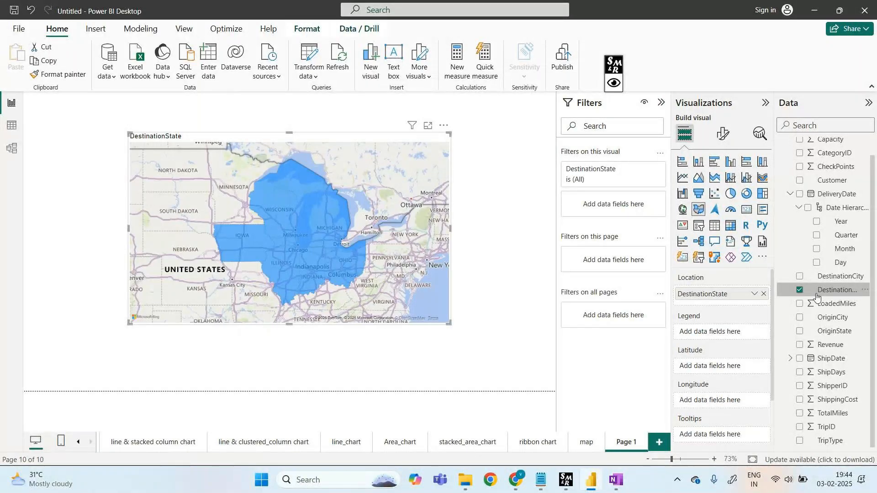
left_click_drag(816, 294, 718, 329)
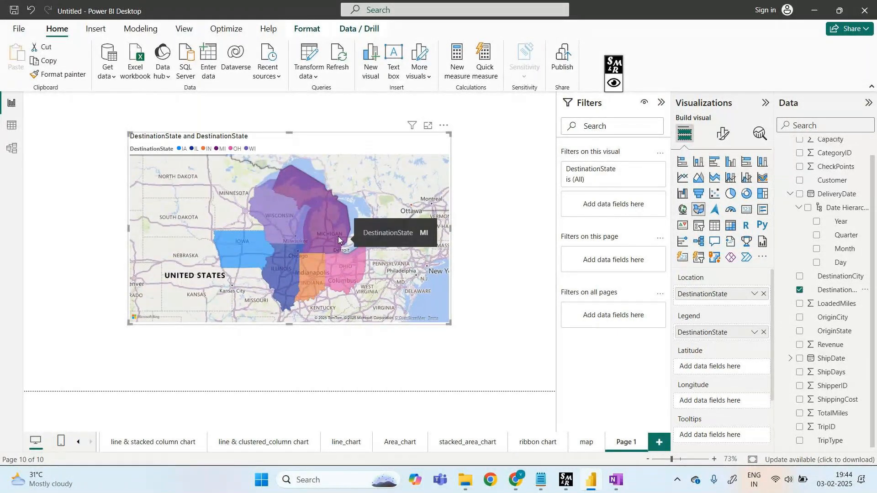
mouse_move(250, 251)
mouse_move(312, 277)
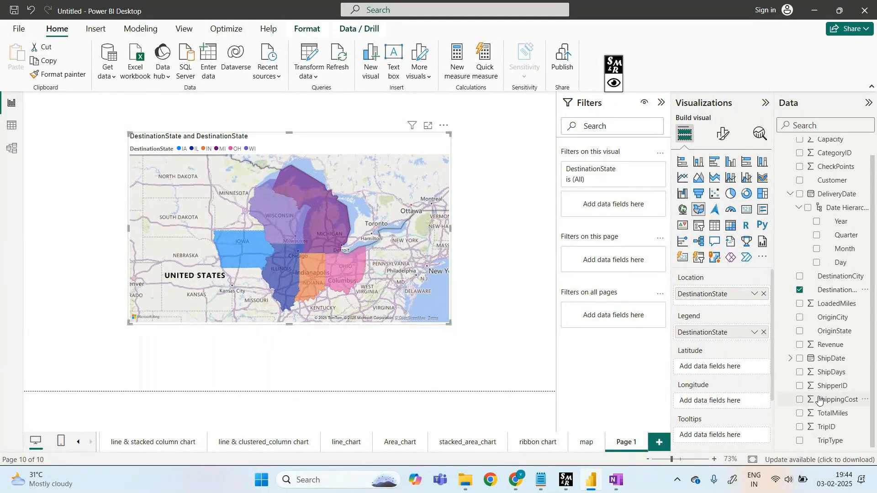
- Add Revenue to the filled map's tooltips and view the map in focus mode before returning to the report
left_click_drag(831, 353, 727, 377)
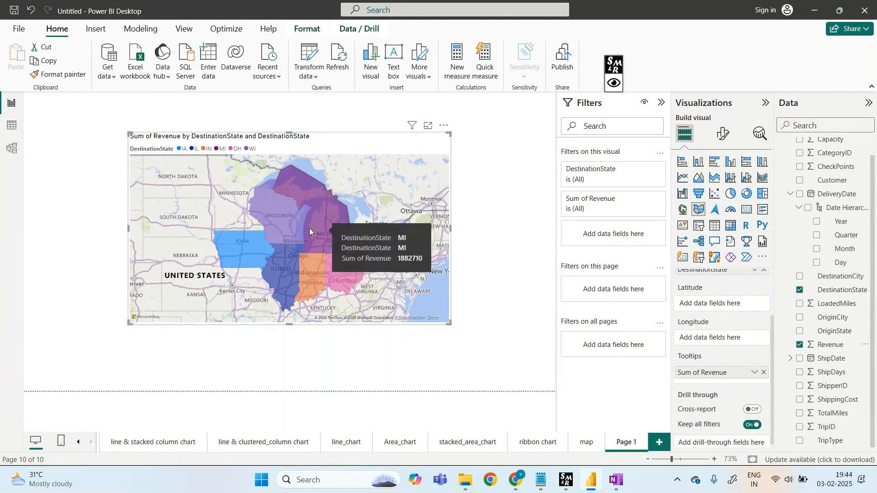
left_click(427, 127)
left_click(60, 114)
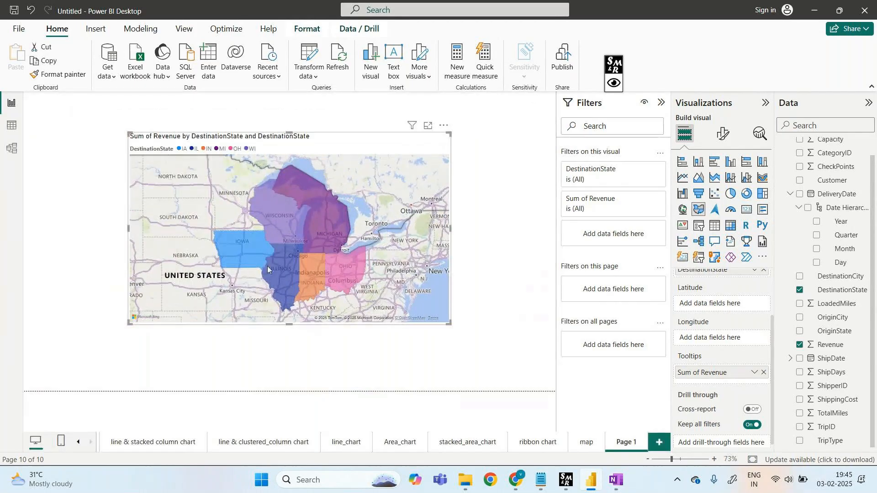
- Rename the filled map's report page as "filled_map"
right_click(625, 442)
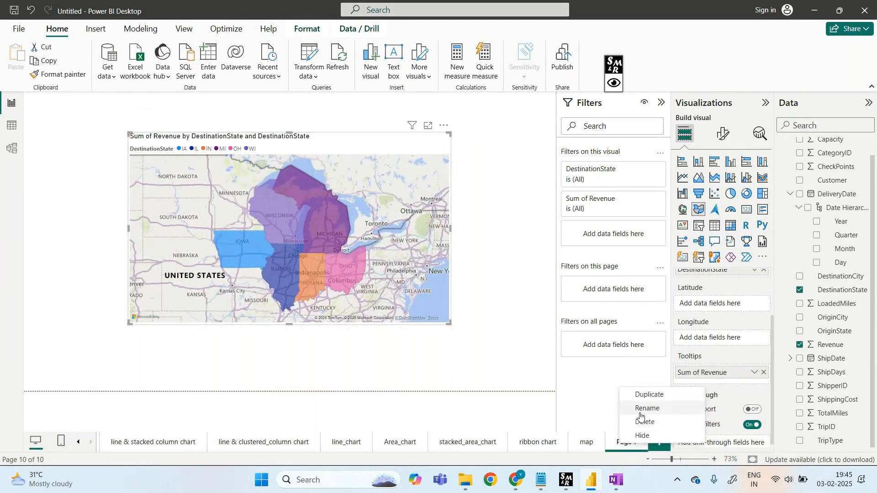
left_click(639, 413)
key("BackSpace")
type("fi")
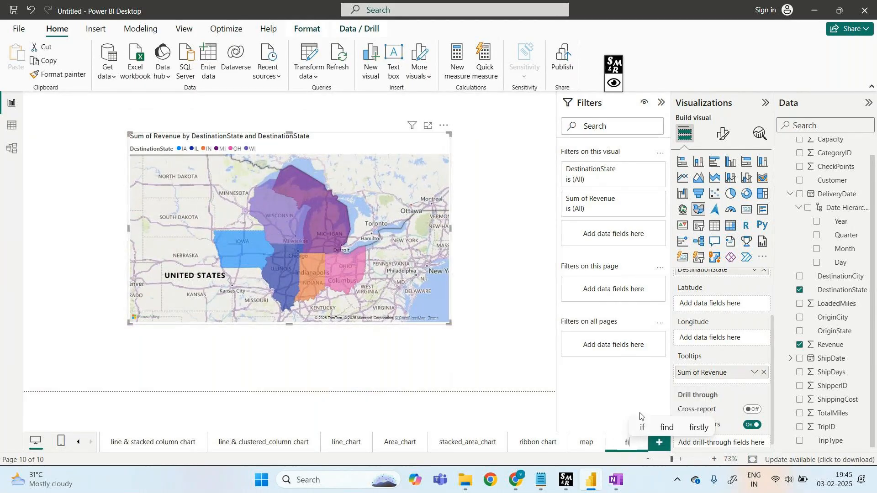
type("lled_map")
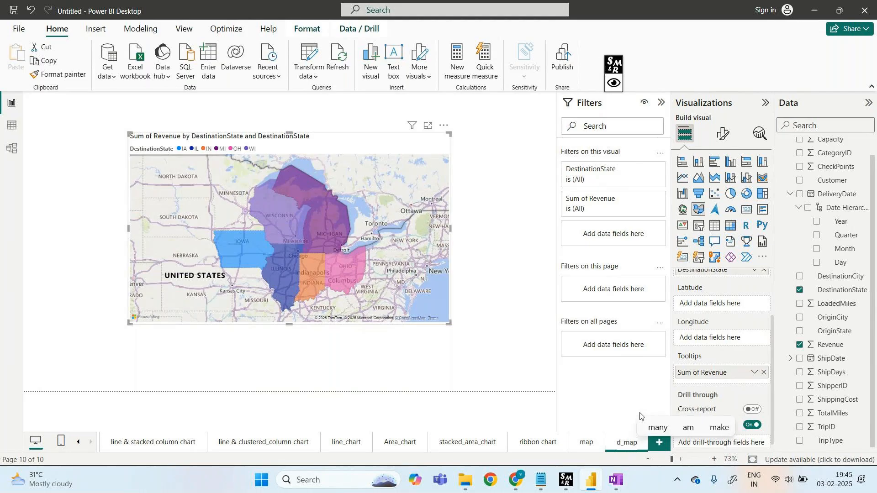
left_click(510, 366)
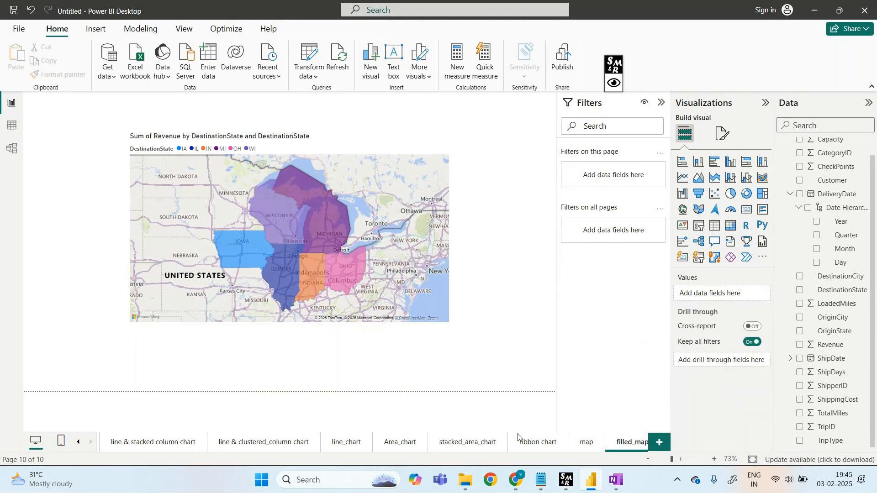
- Check the GoTo Meeting window in Chrome and switch back to Power BI Desktop
mouse_move(511, 485)
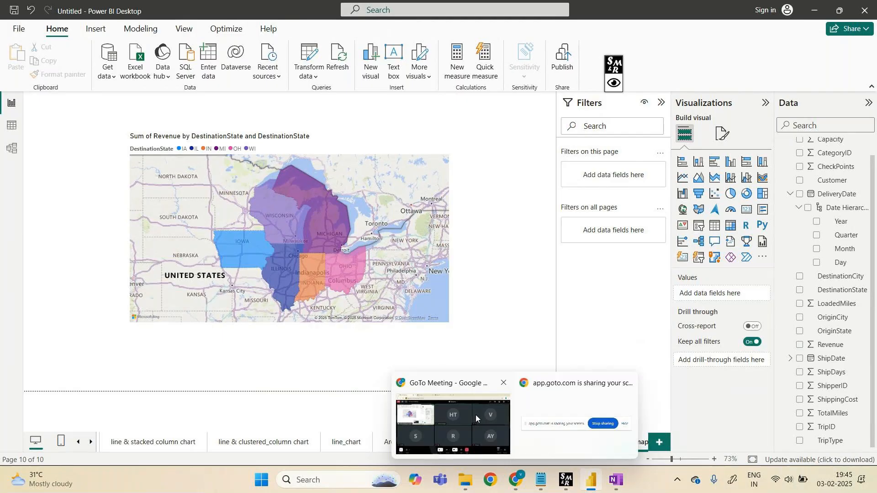
left_click(476, 415)
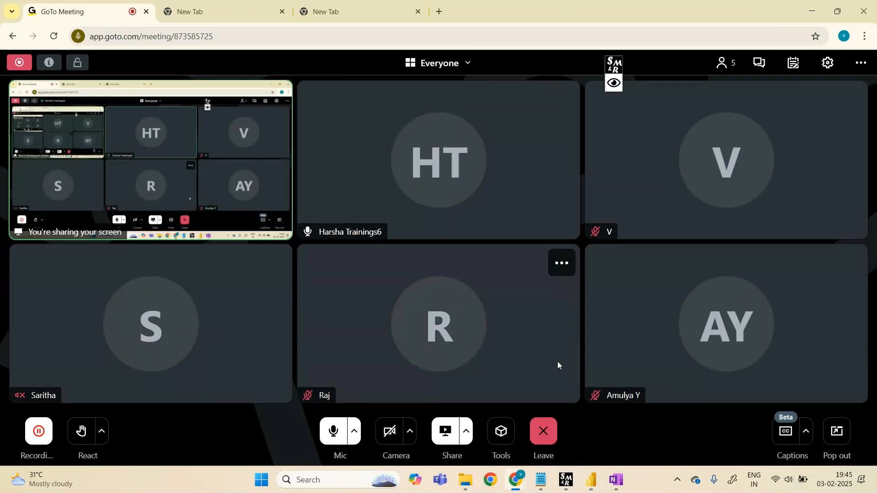
mouse_move(592, 480)
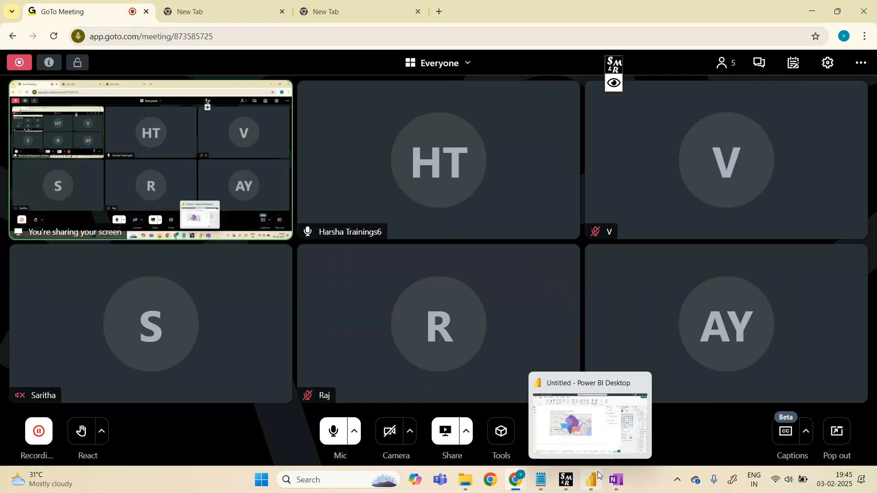
left_click(602, 440)
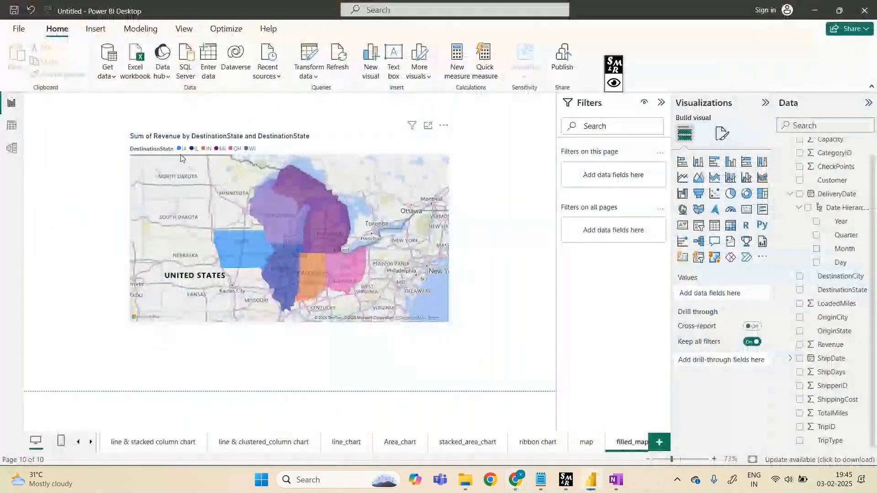
- Save the report under the name "03feb2025 7pm powerbi"
left_click(18, 29)
left_click(29, 105)
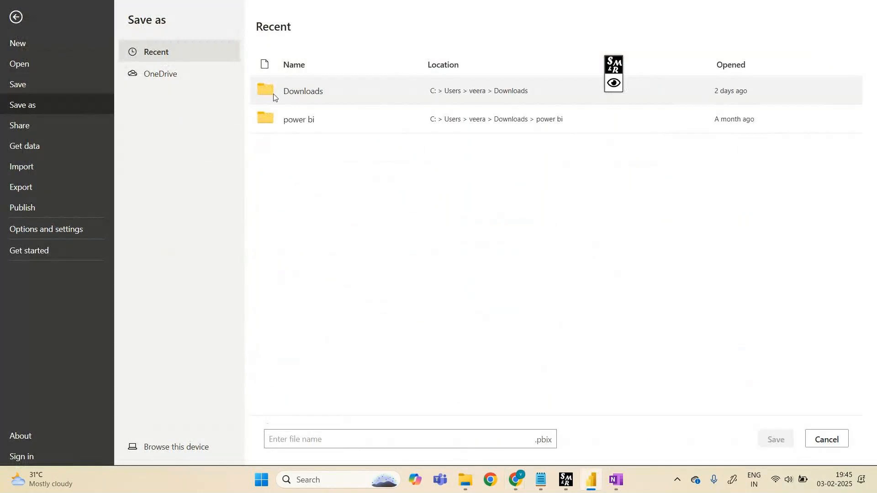
left_click(348, 440)
type("0")
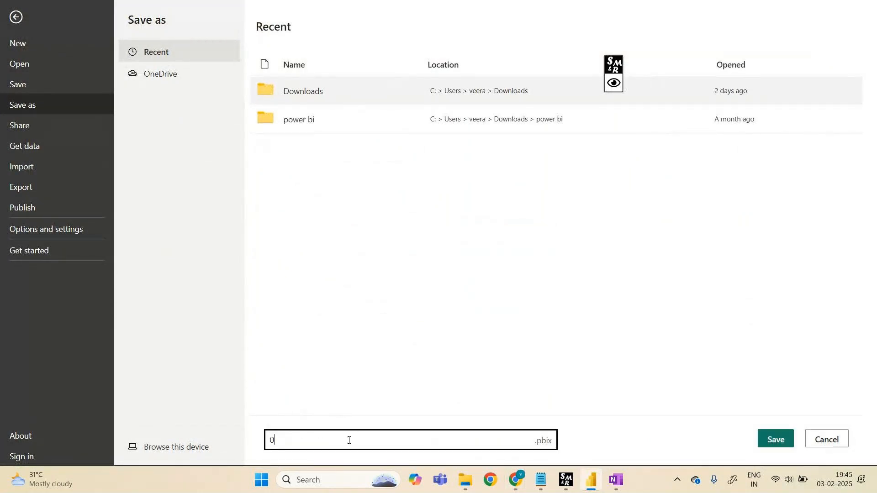
type("3feb2025 ")
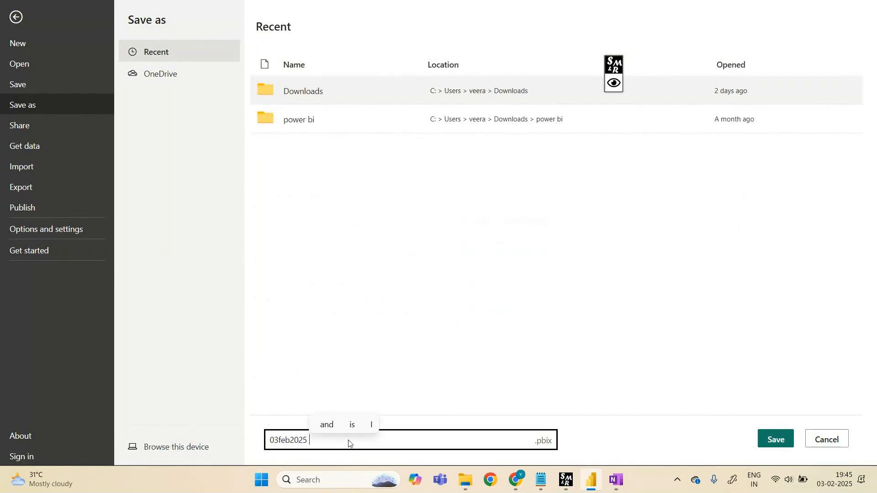
type("7pm")
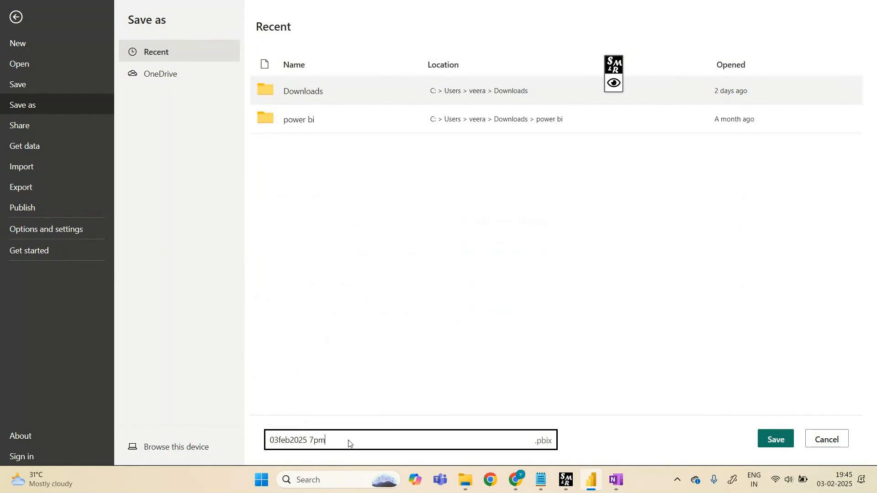
type(" powerbi")
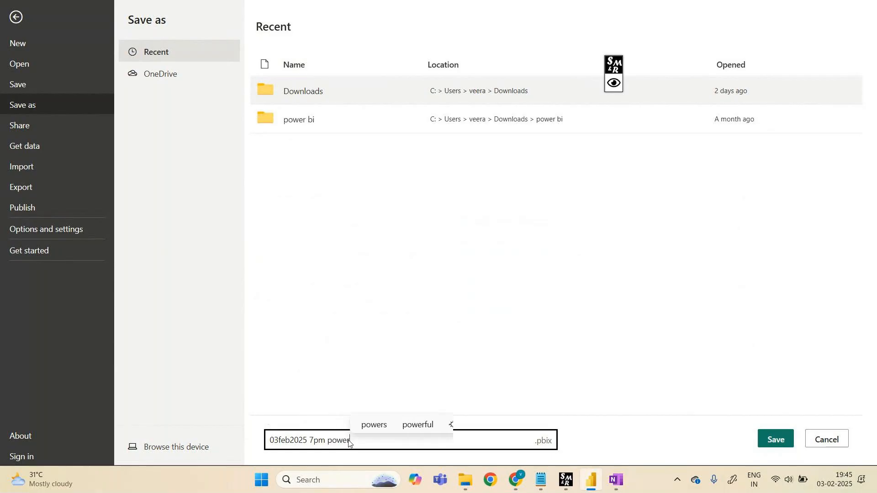
left_click(782, 441)
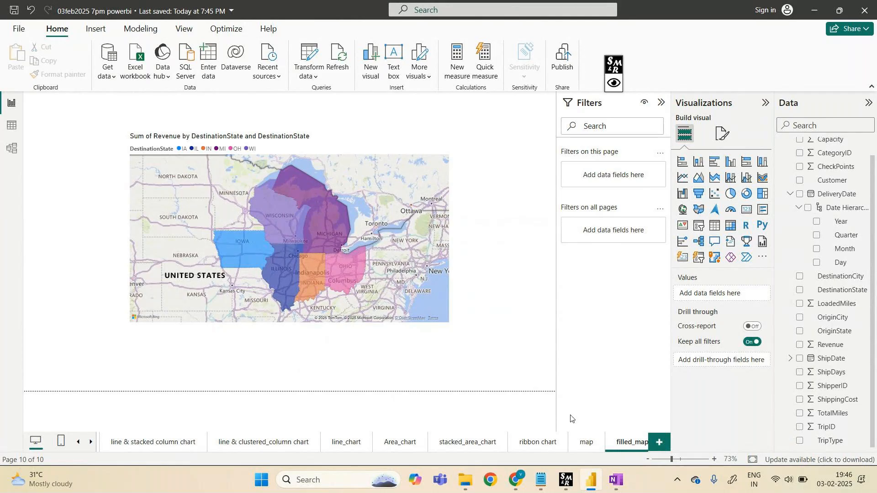
- Check the Downloads folder in File Explorer for the saved report, and minimize that window and Power BI Desktop to show the GoTo Meeting
mouse_move(522, 482)
mouse_move(468, 468)
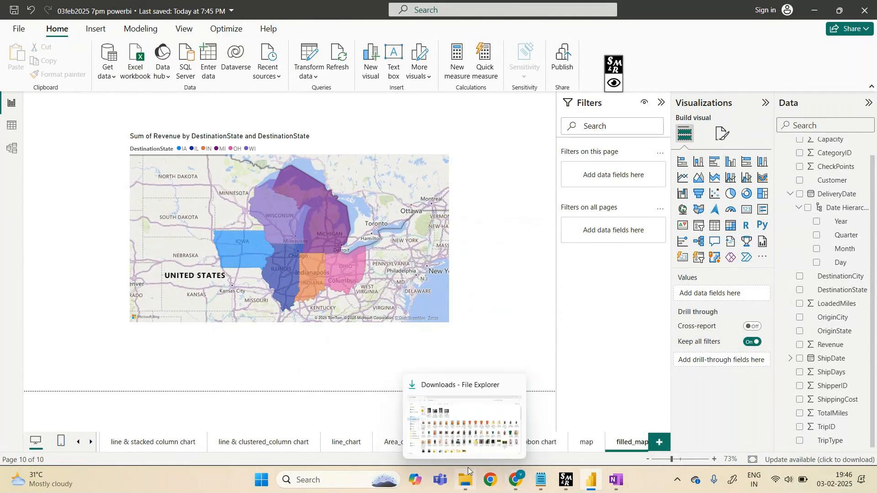
left_click(454, 389)
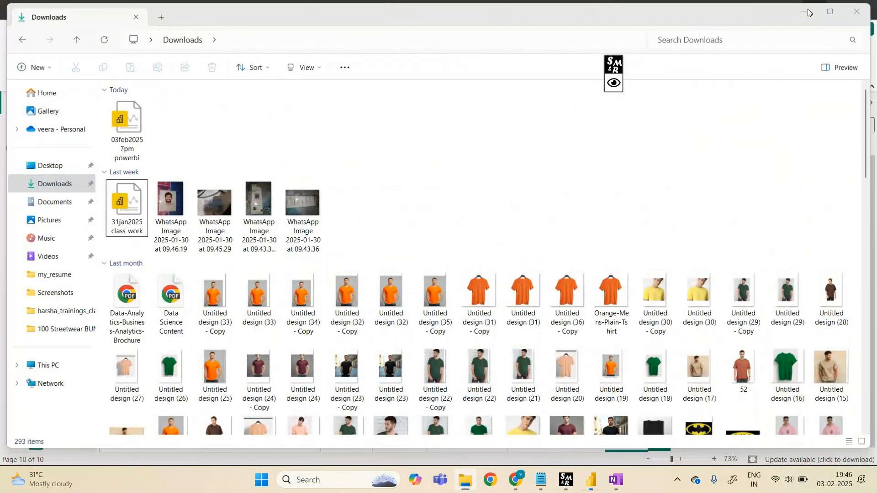
left_click(807, 9)
left_click(812, 11)
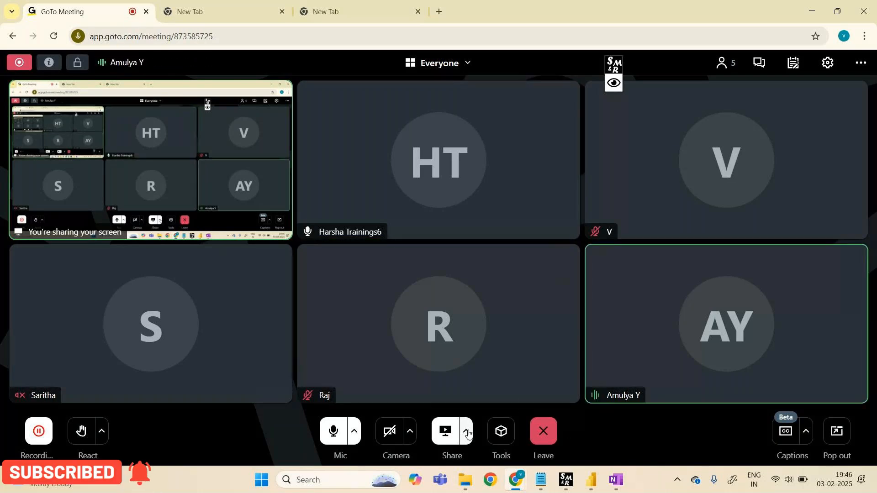
- Switch back to the filled map report in Power BI Desktop, and minimize it to return to the GoTo Meeting
mouse_move(592, 479)
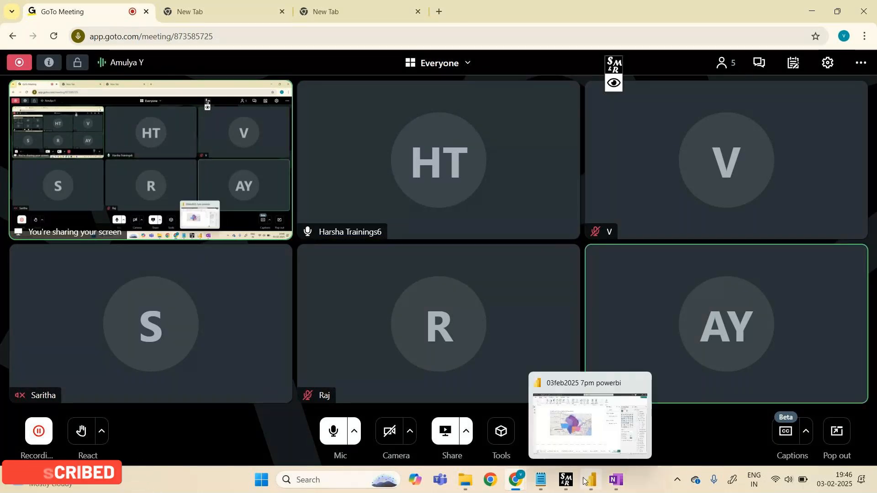
left_click(615, 432)
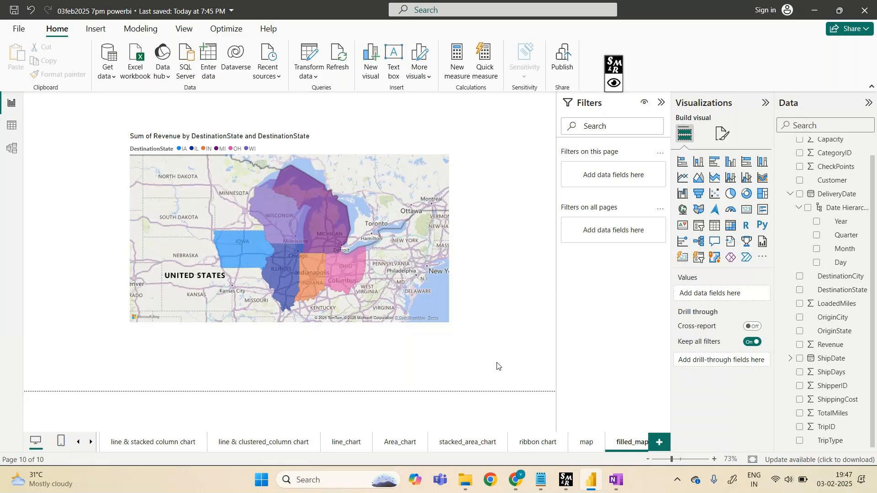
mouse_move(459, 488)
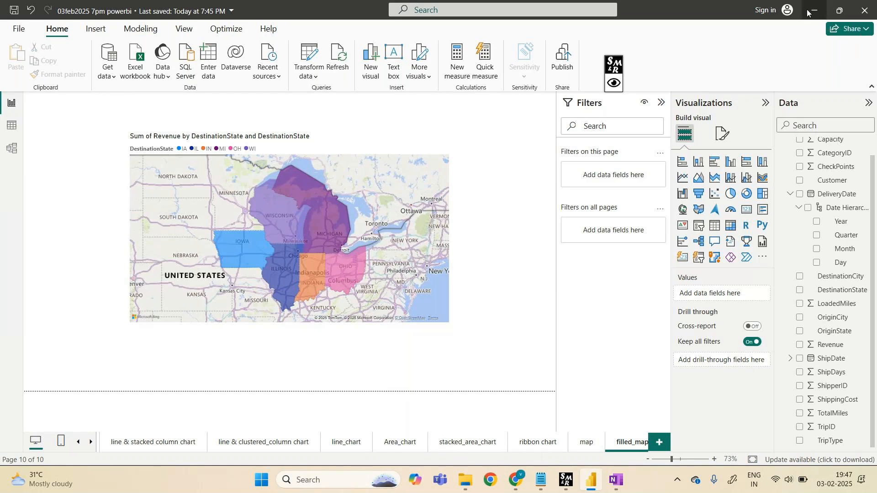
left_click(826, 10)
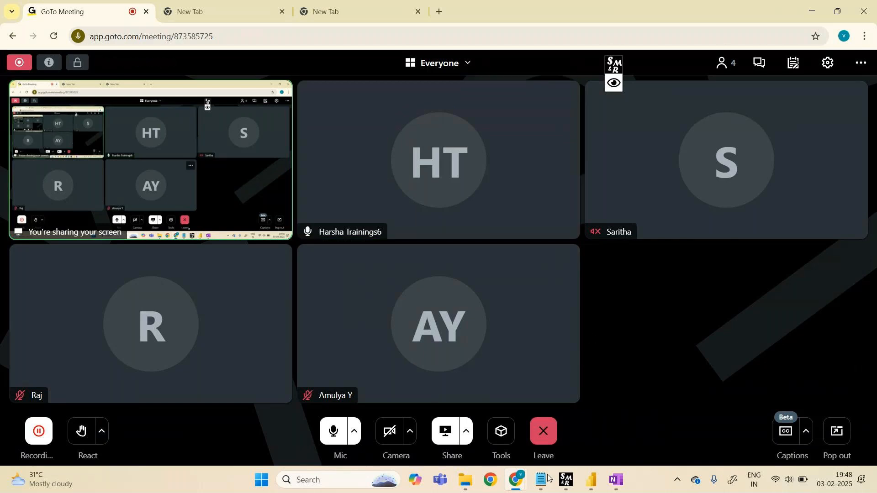
- Switch to the class2 notes in Notepad and add the line "tomorrow the link will be changed" below the existing text
mouse_move(549, 478)
left_click(541, 425)
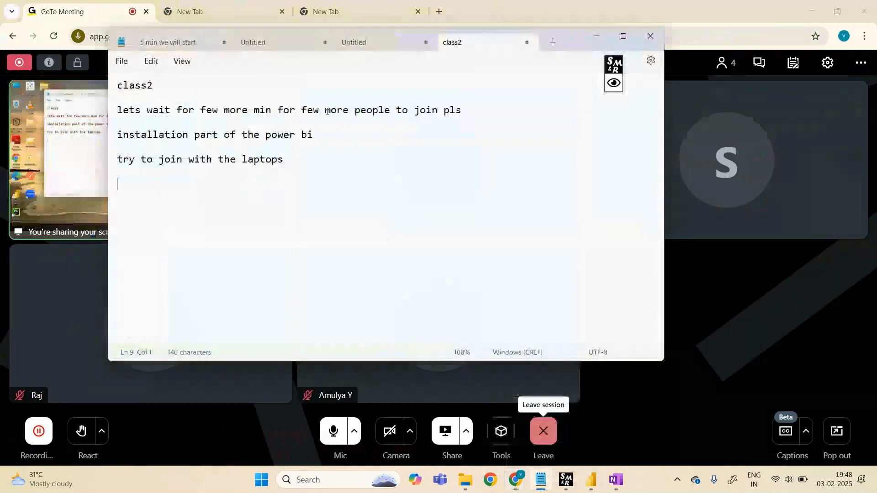
type("t")
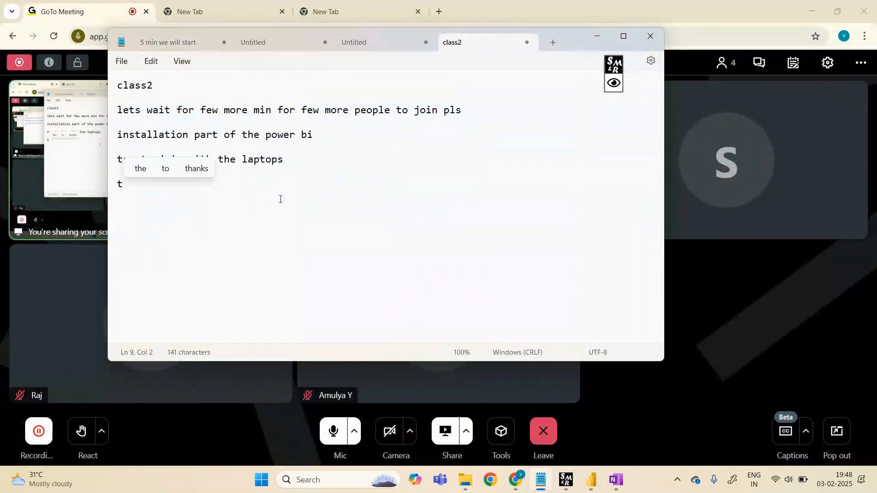
type("omorrow")
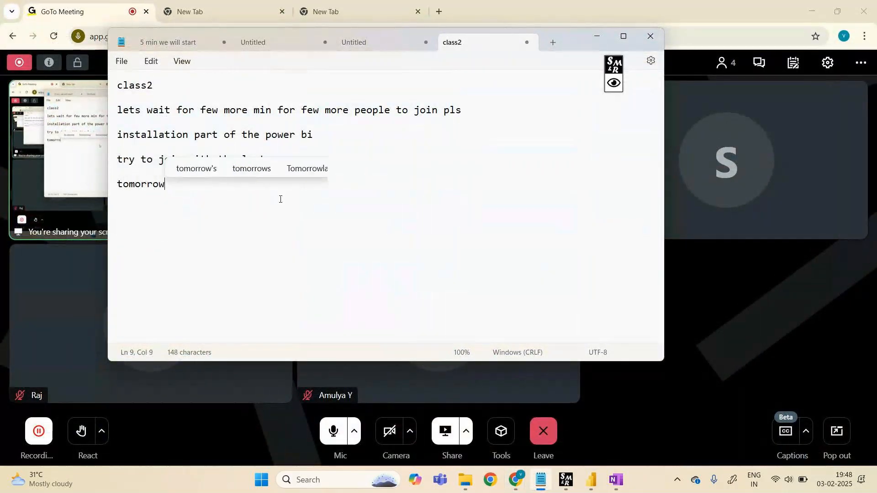
type(" is the")
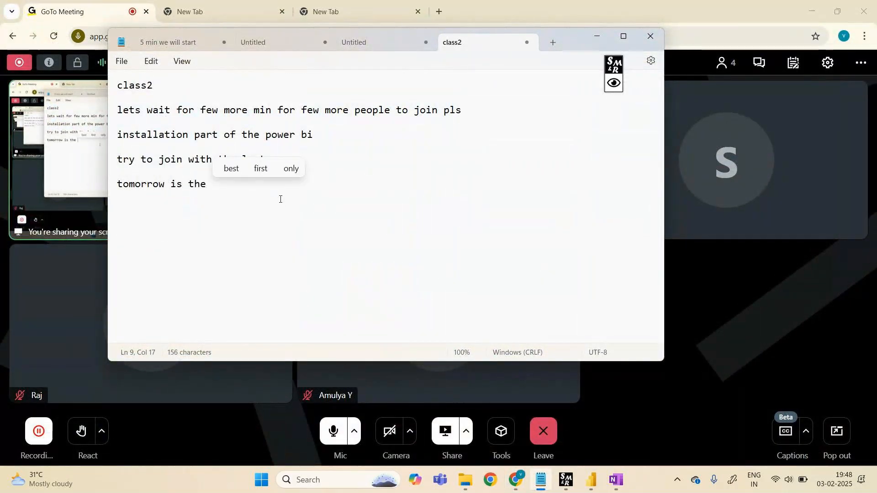
key("BackSpace")
key("BackSpace")
key("BackSpace")
key("BackSpace")
key("BackSpace")
type("s th")
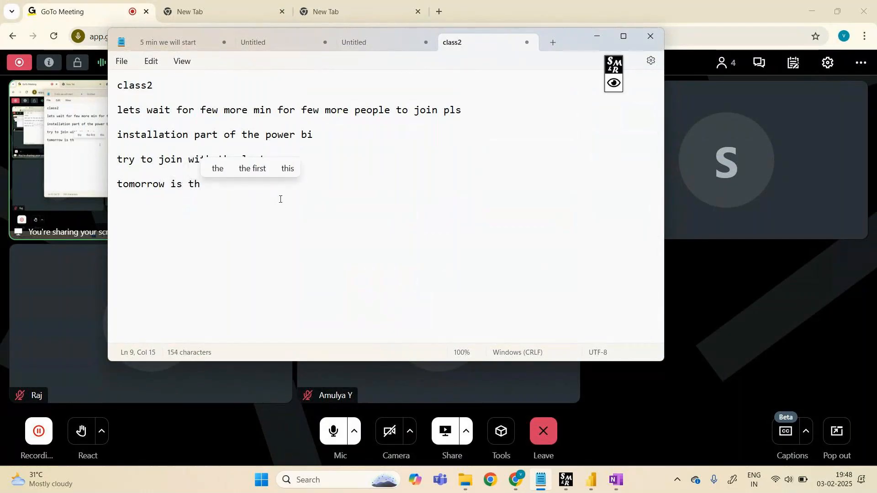
key("BackSpace")
key("BackSpace")
key("BackSpace")
key("BackSpace")
key("BackSpace")
type("the l")
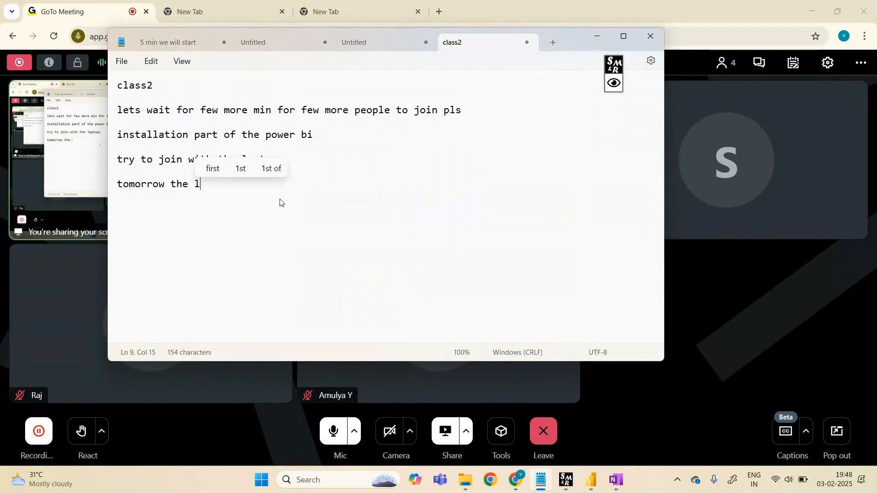
type("ink will be ")
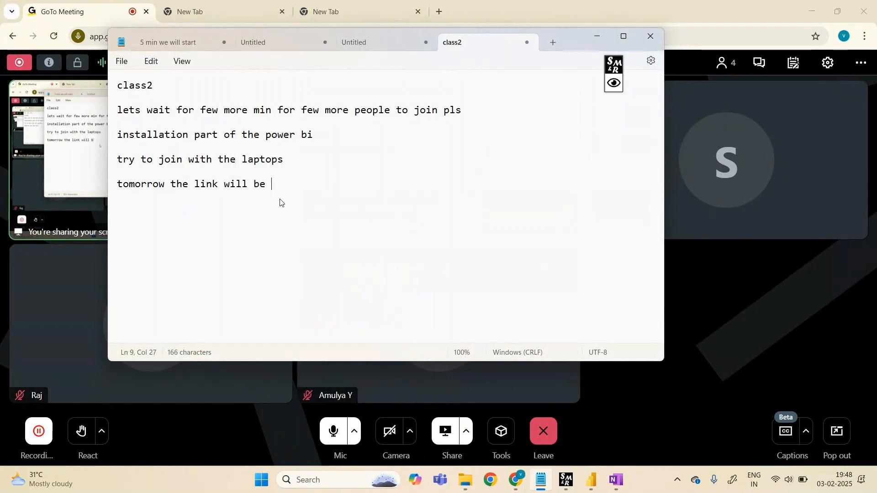
type("changed for the")
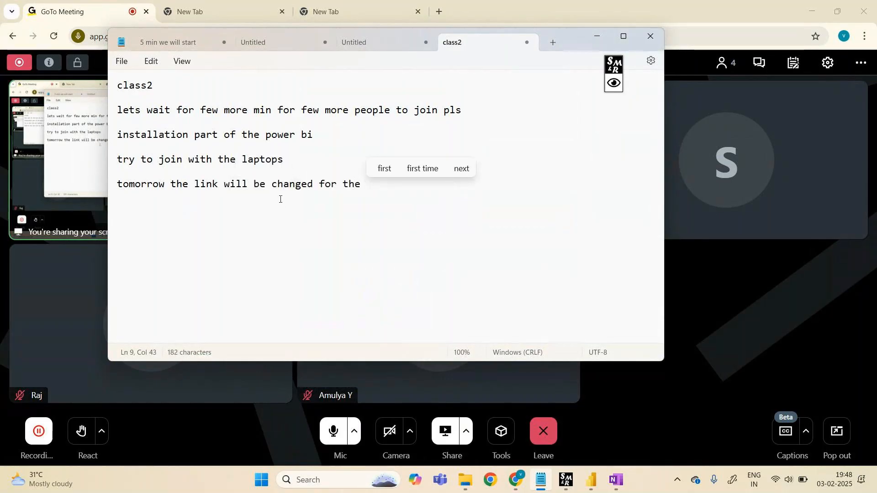
key("BackSpace")
key("BackSpace")
key("BackSpace")
key("BackSpace")
key("BackSpace")
key("BackSpace")
key("BackSpace")
key("BackSpace")
key("BackSpace")
key("Return")
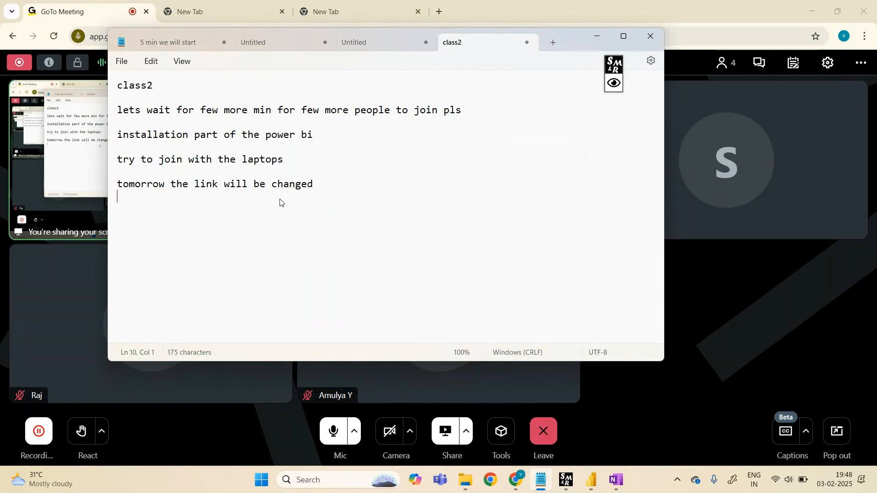
- Add the line "the link only for the enrolled people only" to the class2 notes, followed by blank lines
type("the link ")
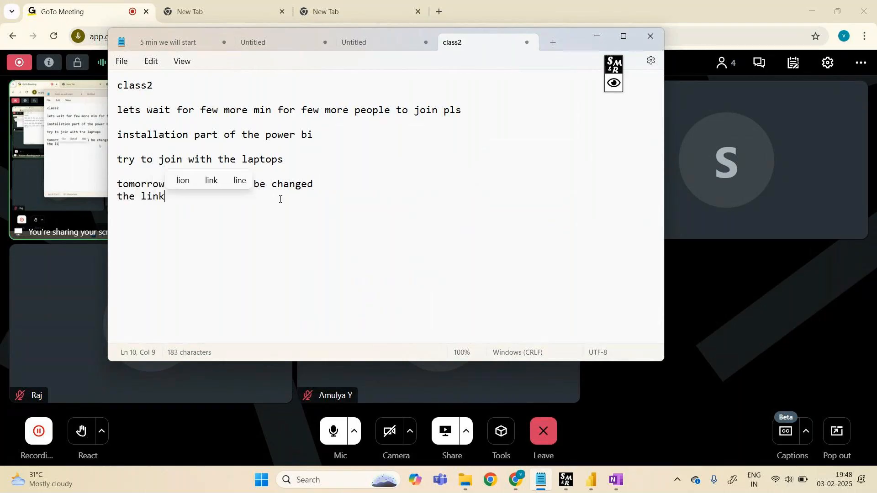
type("onlky fort")
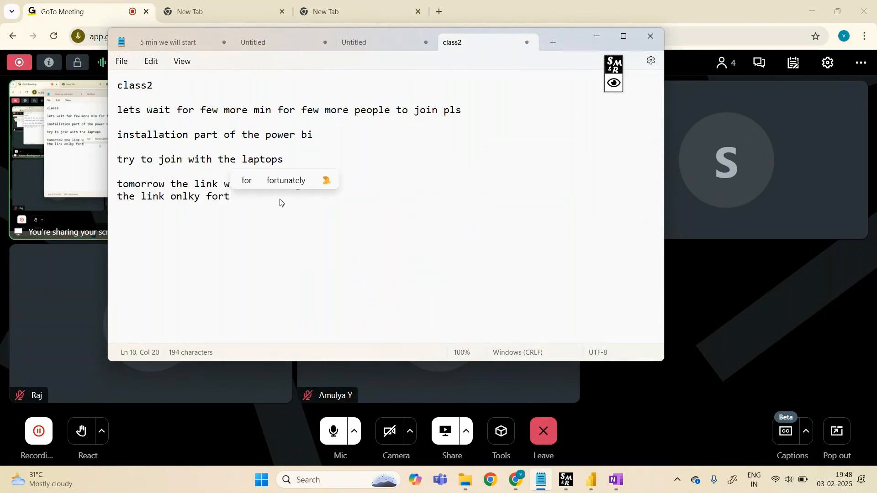
key("BackSpace")
type("the")
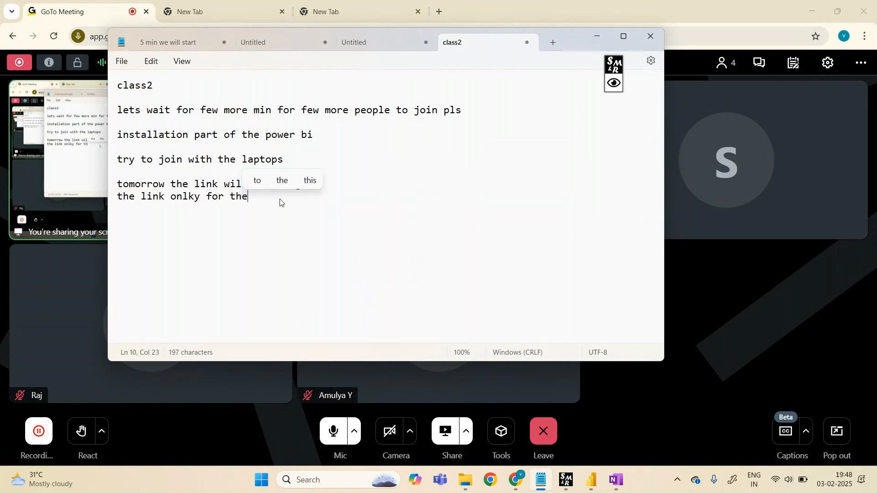
type(" enrolled p")
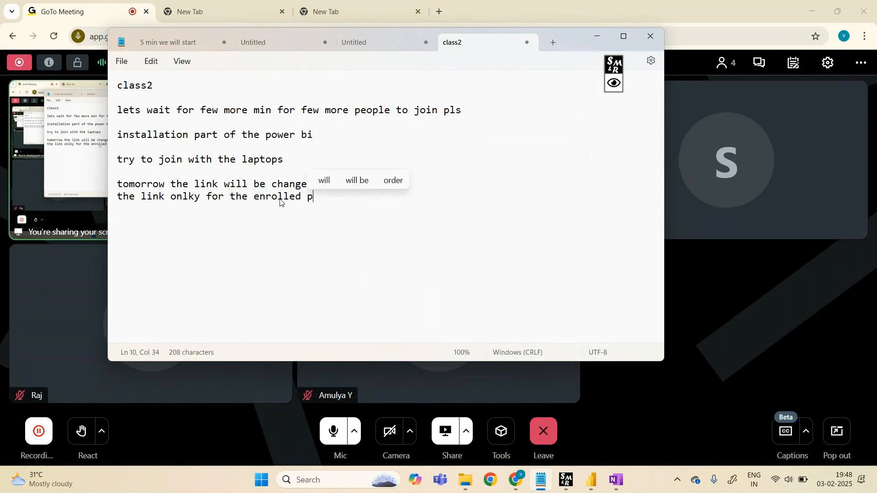
type("eople only")
key("Return")
key("Return")
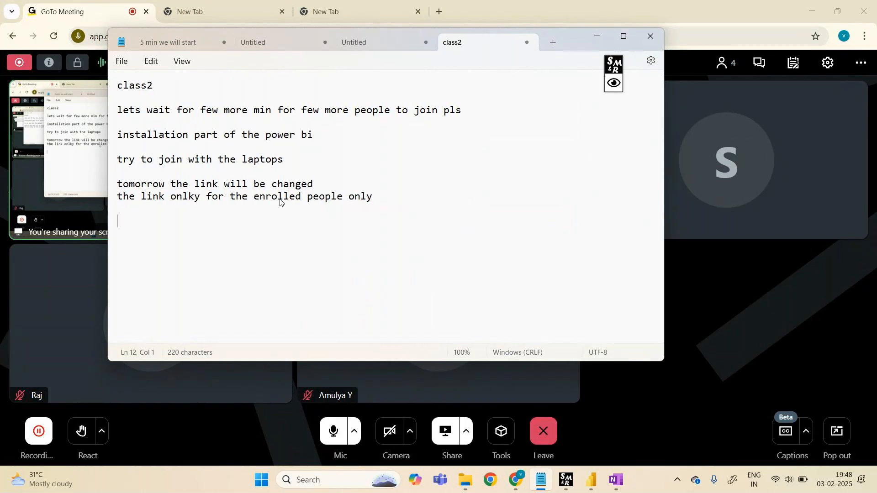
left_click(198, 197)
key("BackSpace")
left_click(394, 201)
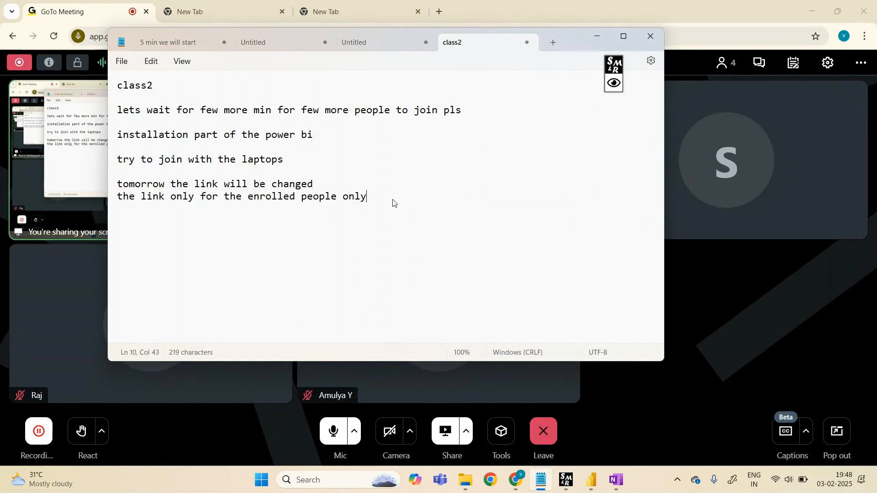
key("Return")
key("Return")
key("Return")
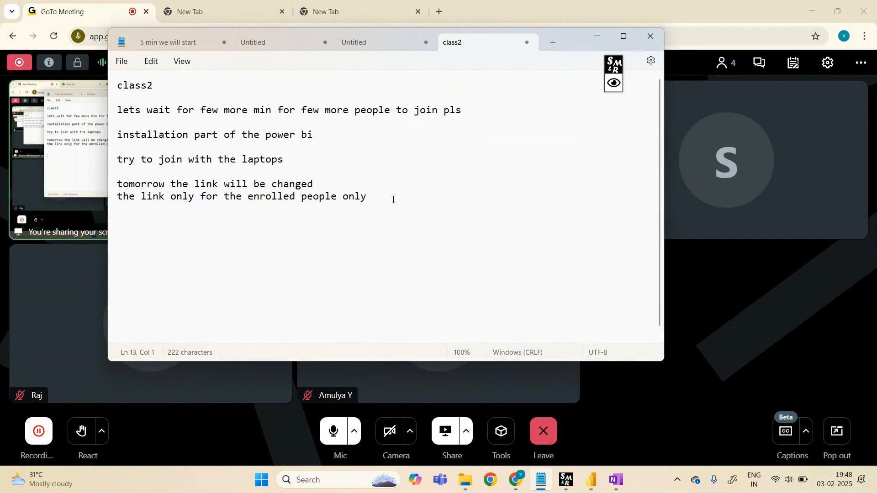